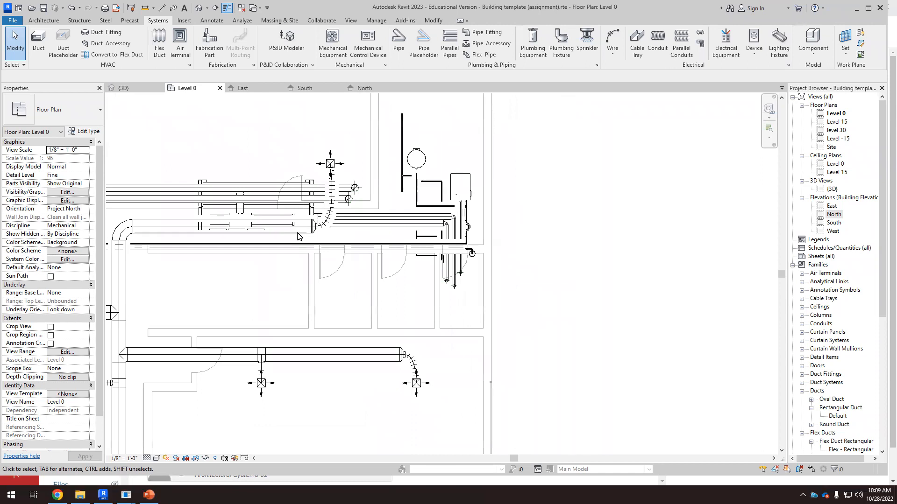
# Step: Inspect the condensing boiler and its piping near the mechanical room on the Level 0 floor plan
pyautogui.scroll(1, 297, 226)
pyautogui.scroll(-4, 297, 225)
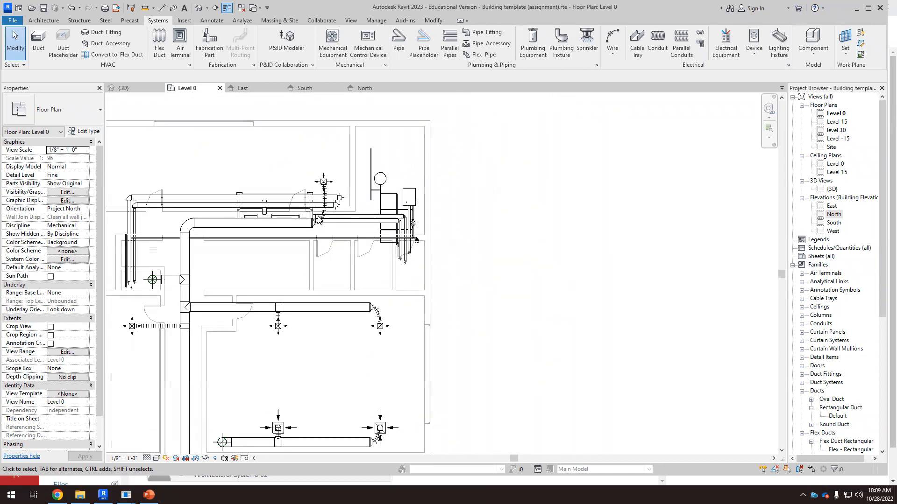
pyautogui.scroll(-2, 318, 219)
pyautogui.scroll(1, 370, 205)
pyautogui.scroll(4, 369, 205)
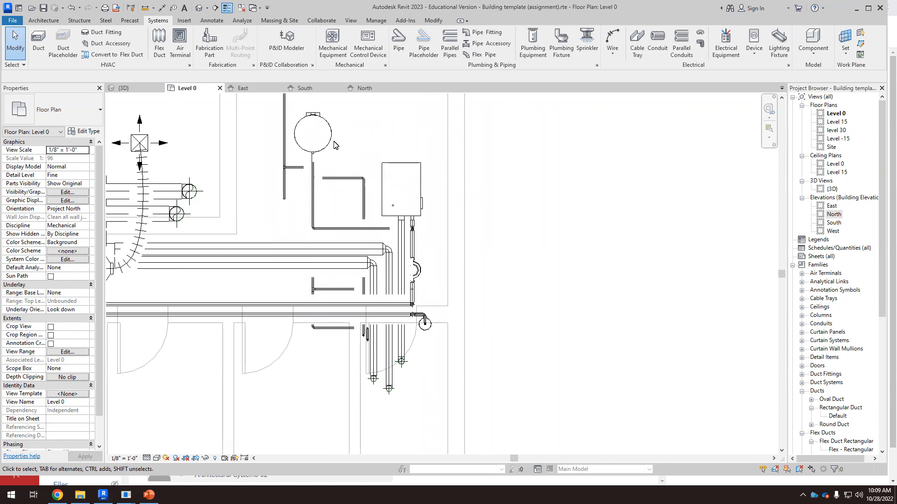
pyautogui.click(400, 168)
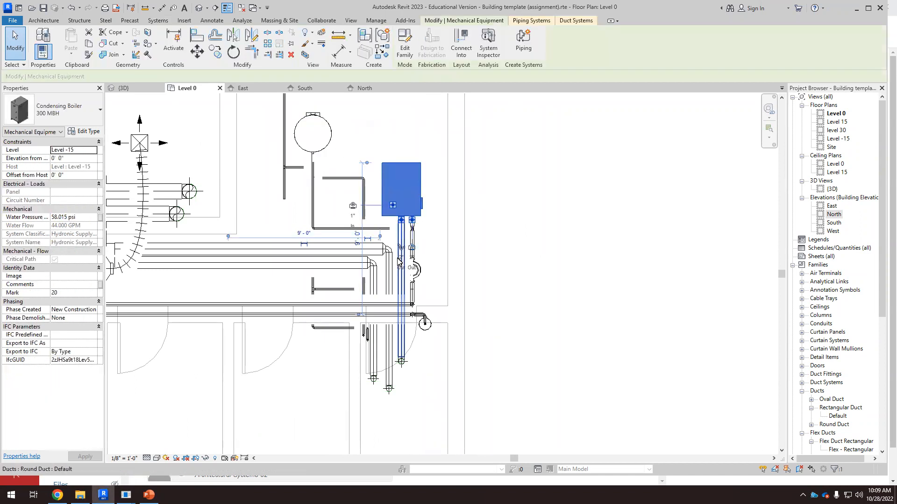
pyautogui.scroll(4, 492, 358)
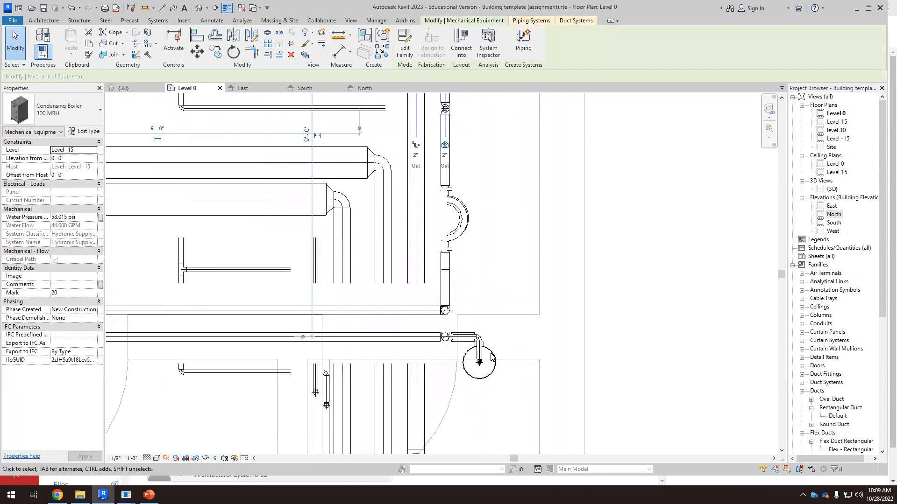
pyautogui.scroll(-5, 652, 307)
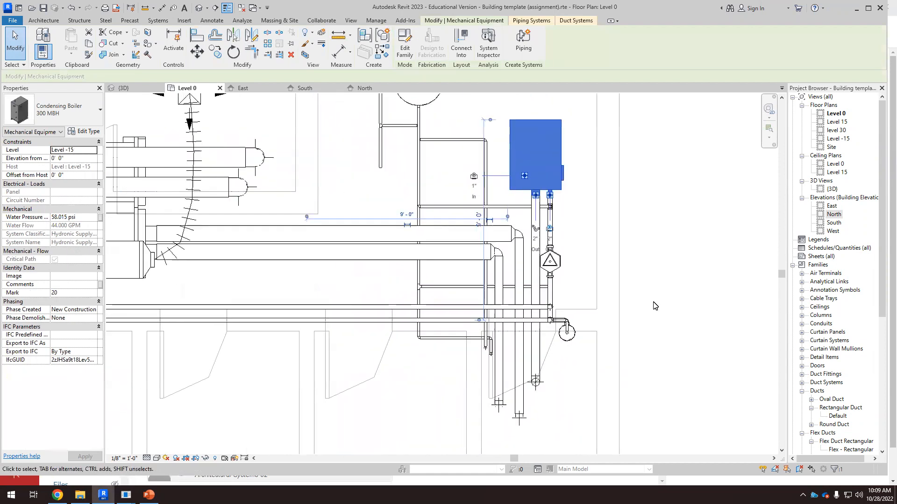
pyautogui.click(455, 287)
# Step: Examine the restroom area with its stall partitions on the Level 0 floor plan
pyautogui.scroll(-1, 455, 287)
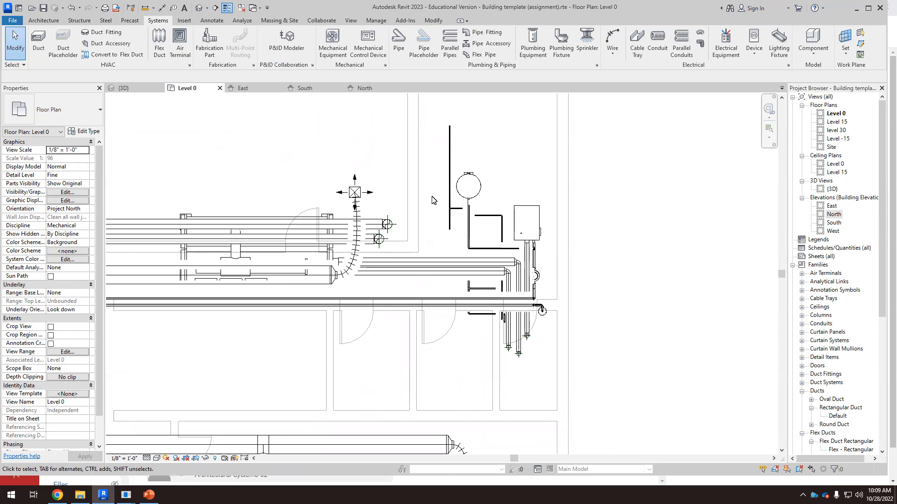
pyautogui.scroll(-3, 434, 219)
pyautogui.scroll(-4, 433, 219)
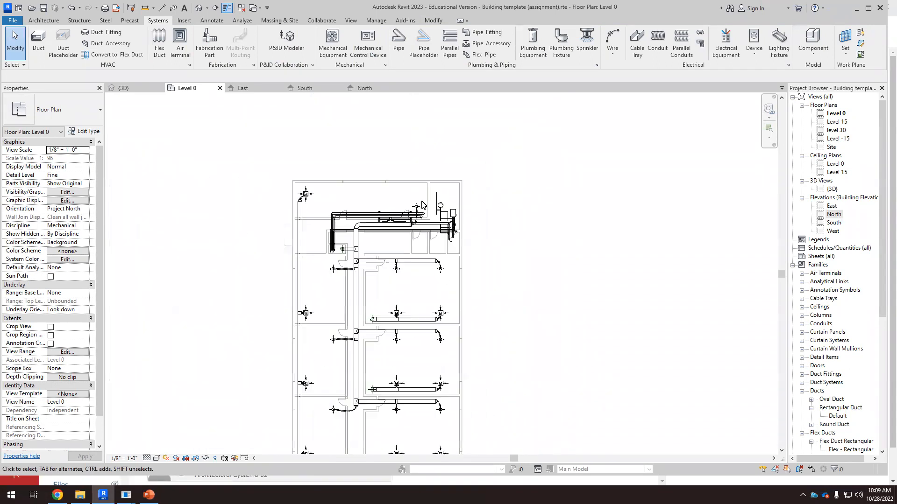
pyautogui.scroll(3, 424, 423)
pyautogui.scroll(4, 434, 345)
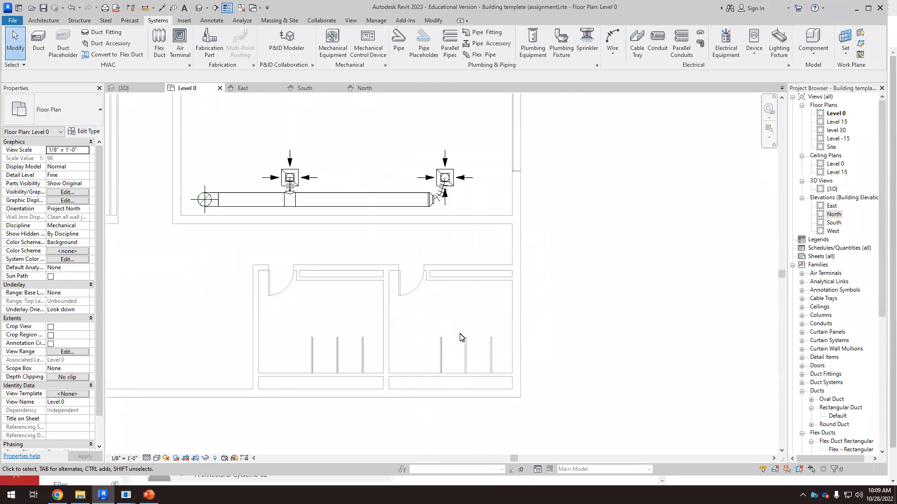
pyautogui.scroll(-4, 453, 314)
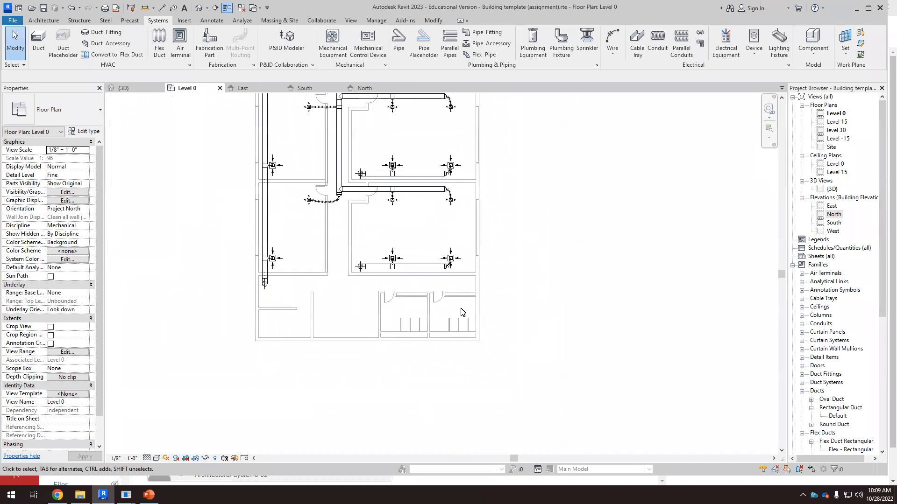
pyautogui.scroll(2, 427, 280)
pyautogui.scroll(2, 408, 305)
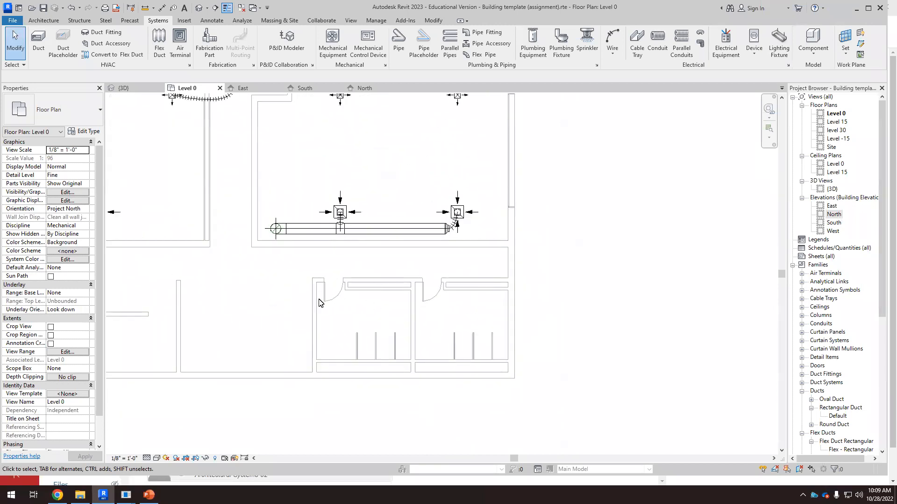
pyautogui.scroll(1, 460, 332)
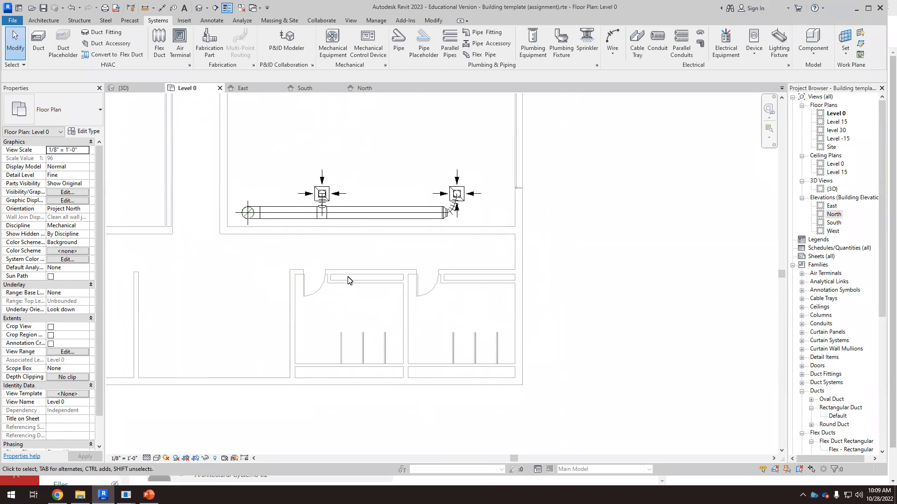
pyautogui.scroll(2, 378, 299)
pyautogui.scroll(-1, 351, 397)
pyautogui.scroll(1, 354, 401)
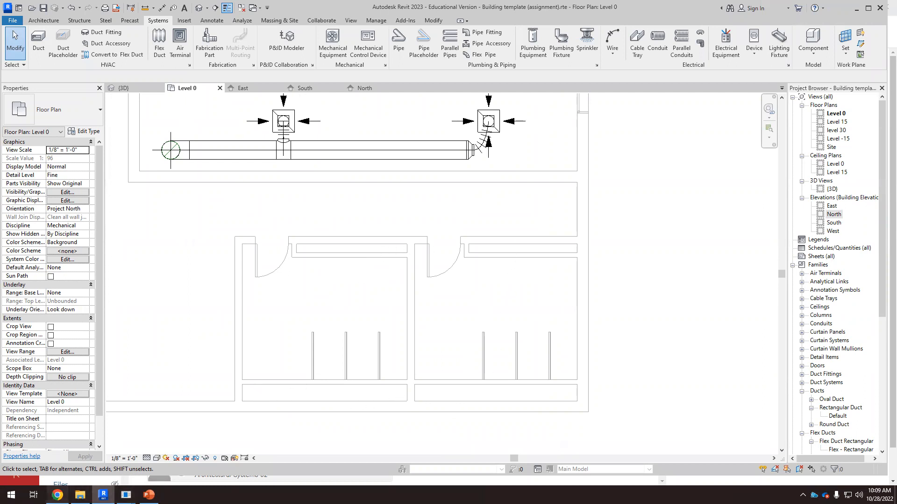
# Step: Switch to the browser and open the 10/31 PIPING assignment in the course's assignments list
pyautogui.click(58, 494)
pyautogui.click(75, 187)
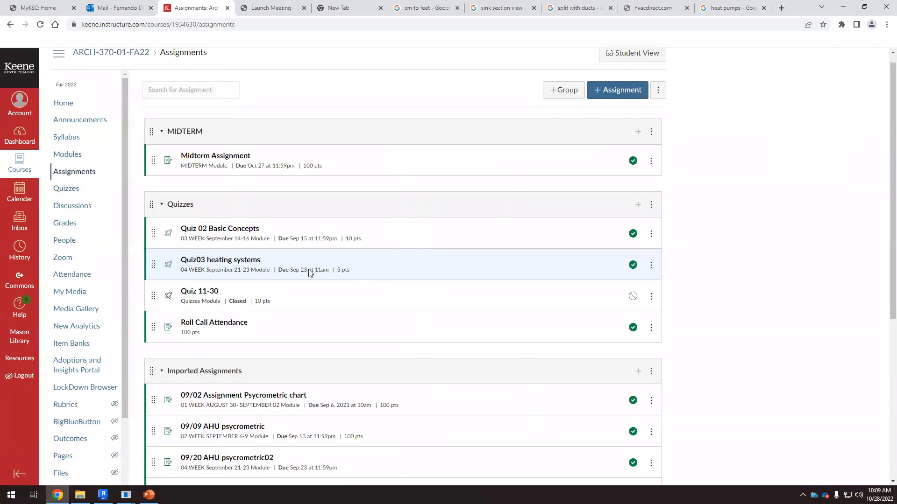
pyautogui.scroll(-5, 308, 269)
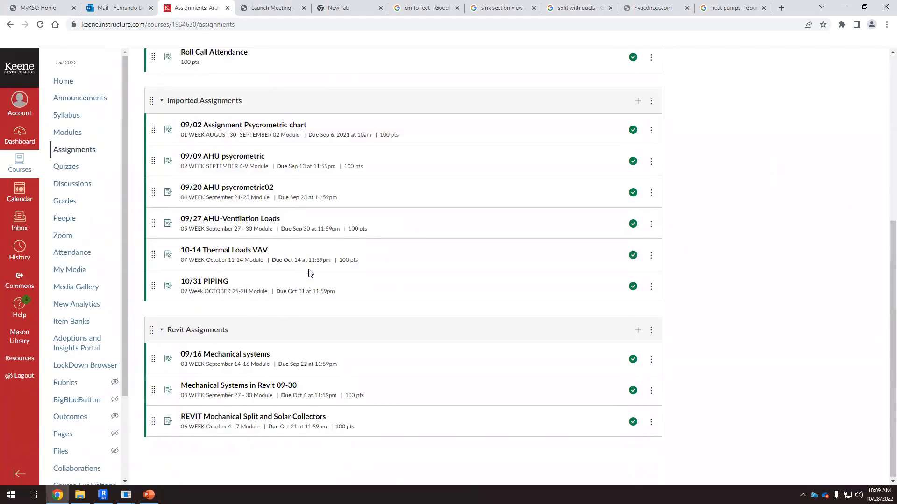
pyautogui.click(214, 282)
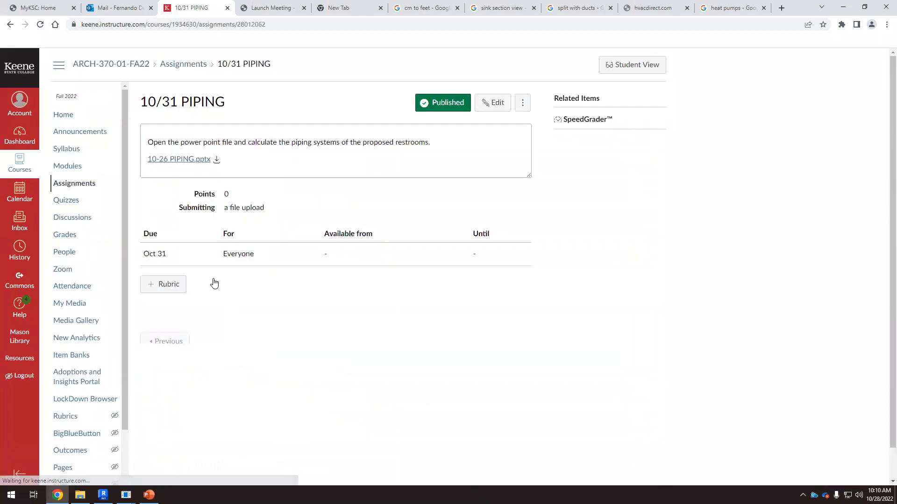
# Step: Open the 10-26 PIPING.pptx attachment preview and review the restroom floor plan drawing
pyautogui.click(190, 159)
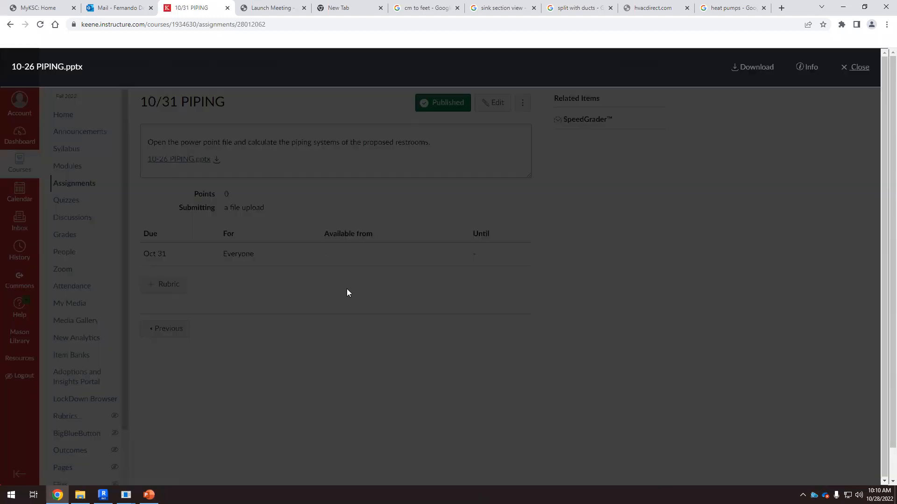
pyautogui.scroll(-15, 346, 318)
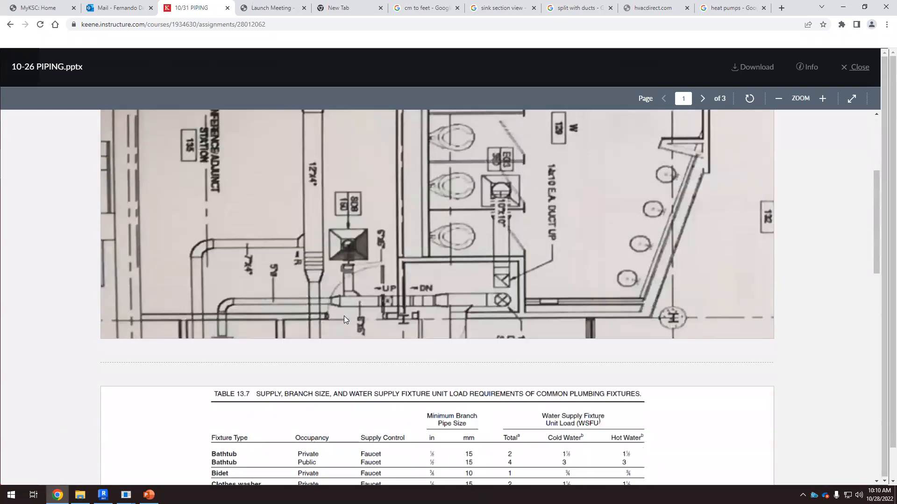
pyautogui.scroll(10, 348, 317)
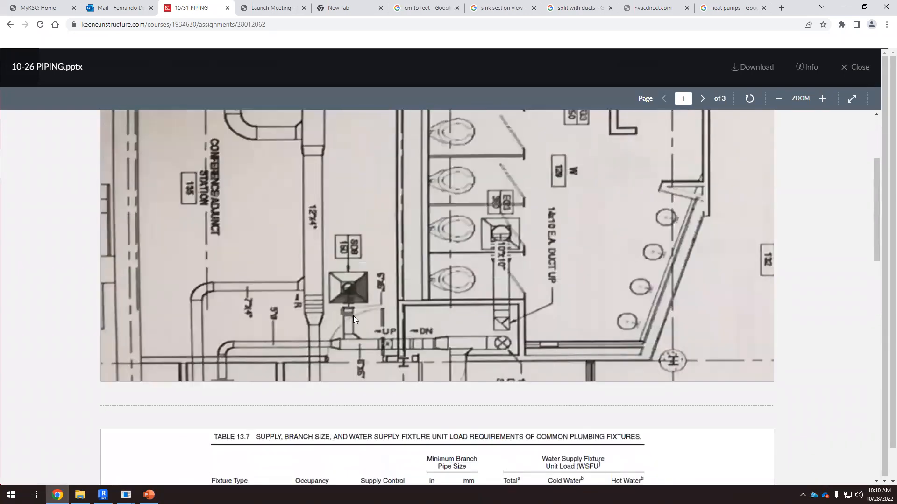
pyautogui.scroll(-1, 359, 321)
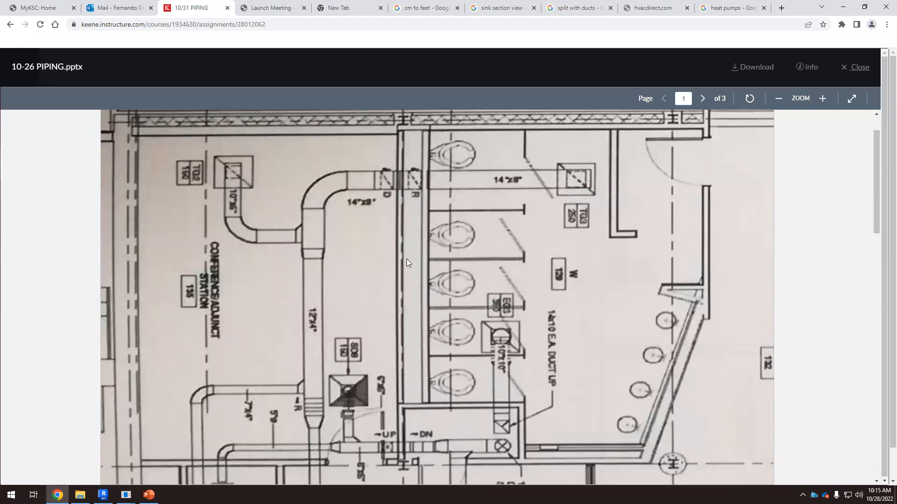
pyautogui.scroll(-2, 406, 261)
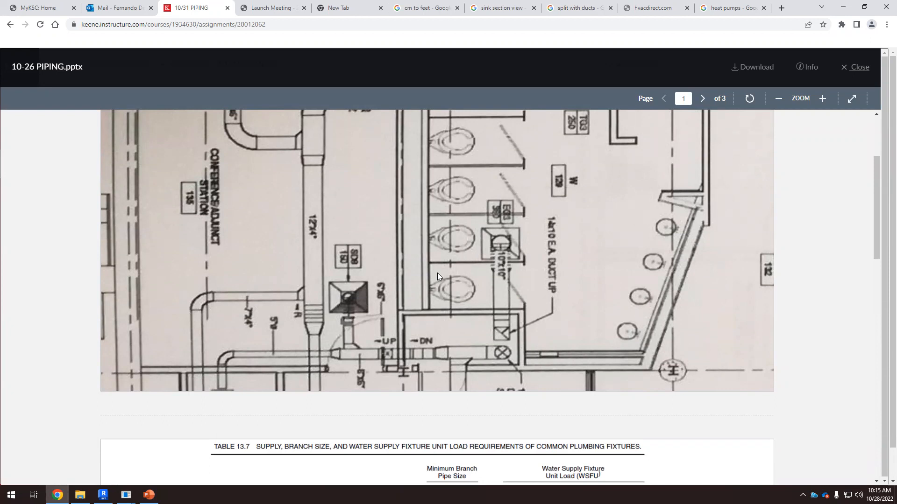
# Step: Return to Revit and start placing a Water Closet - Flush Valve - Floor Mounted, Public - Flushing Greater than 1.6 gpf fixture
pyautogui.click(103, 494)
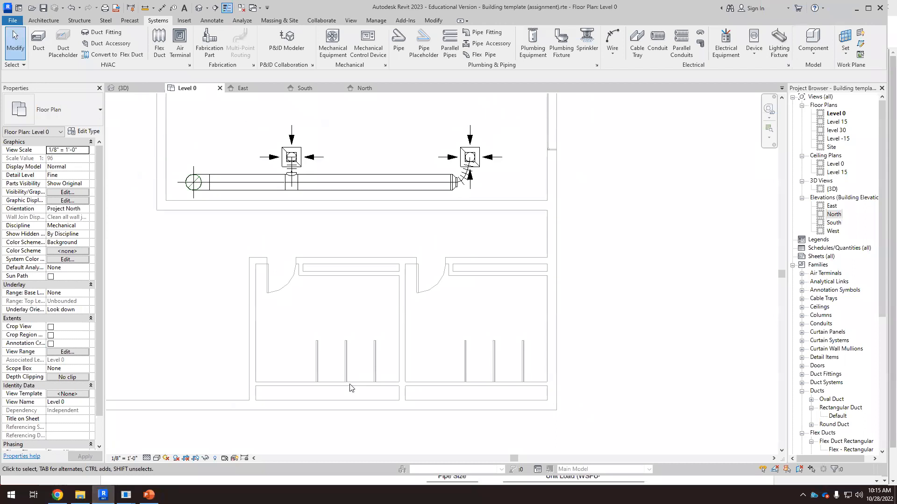
pyautogui.scroll(3, 341, 383)
pyautogui.scroll(-4, 350, 357)
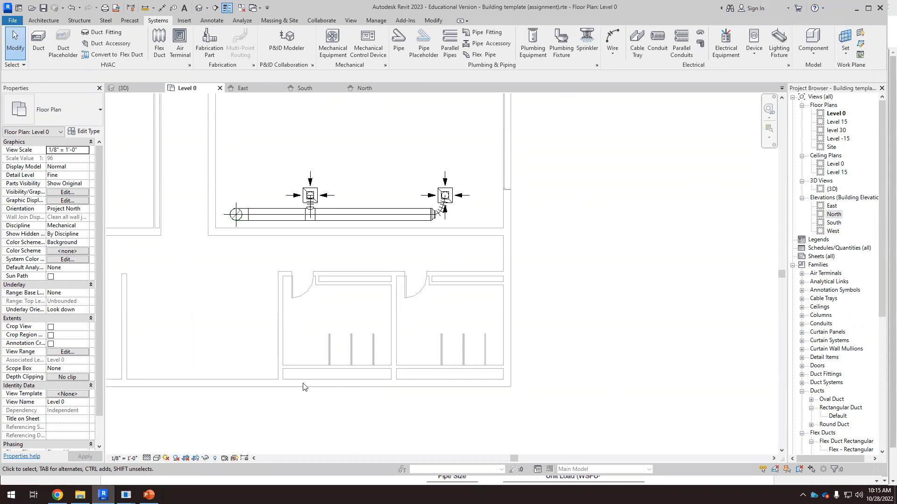
pyautogui.scroll(5, 343, 381)
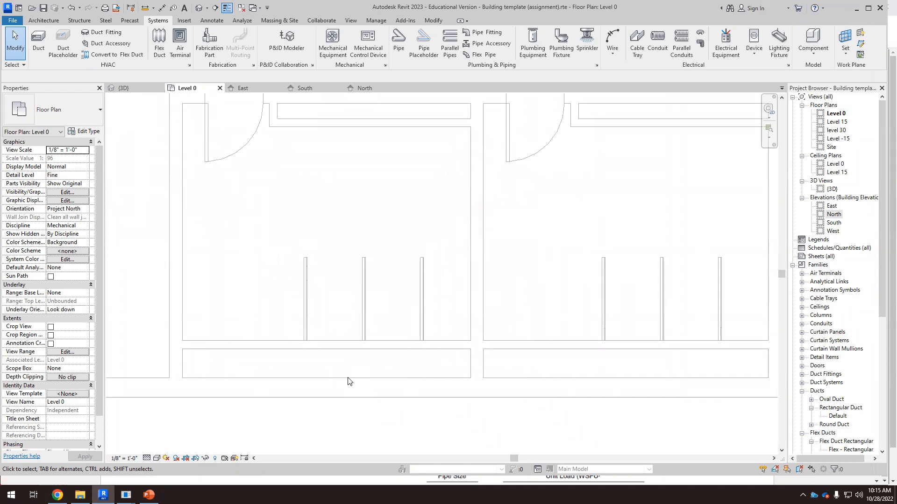
pyautogui.scroll(-2, 299, 187)
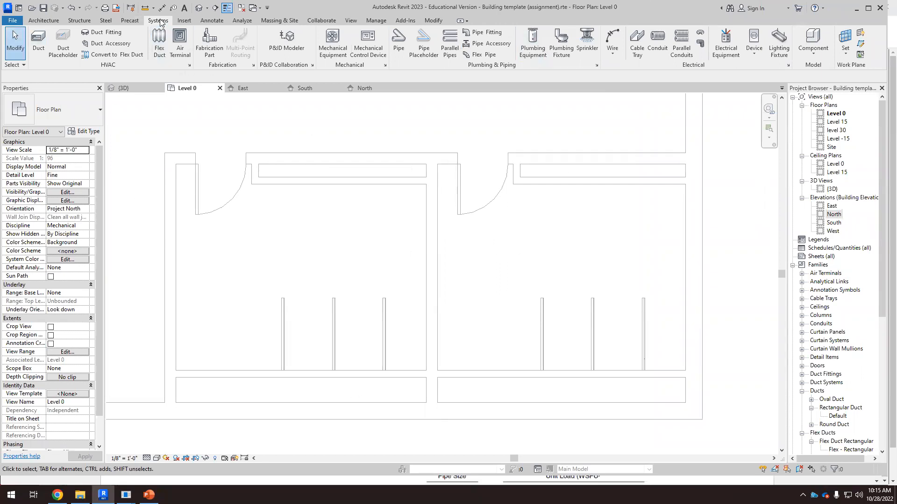
pyautogui.click(562, 45)
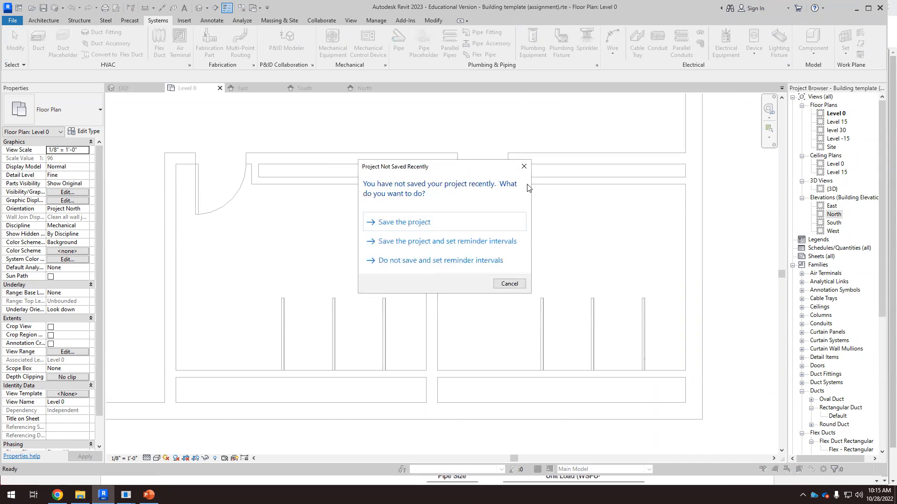
pyautogui.click(509, 284)
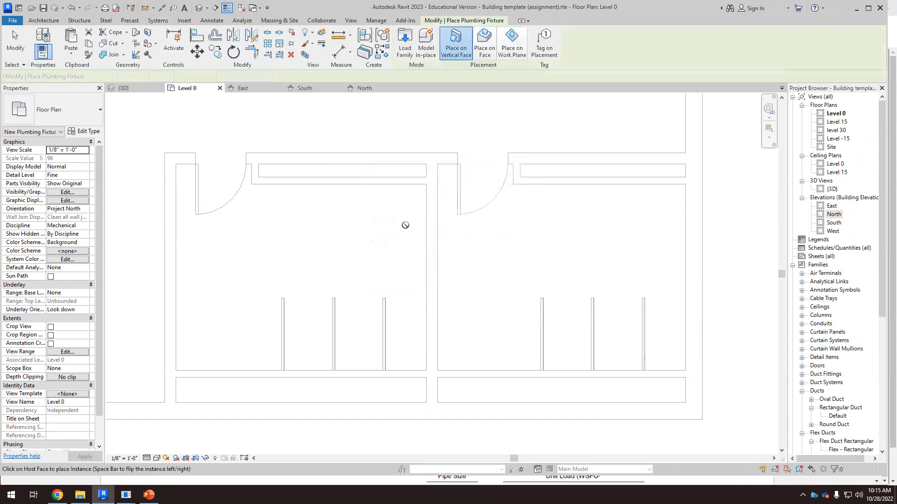
pyautogui.click(100, 114)
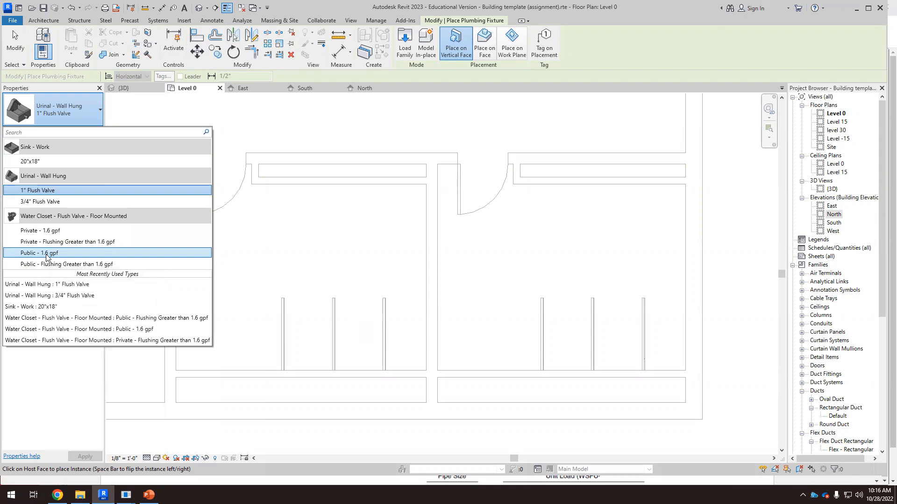
pyautogui.moveTo(55, 255)
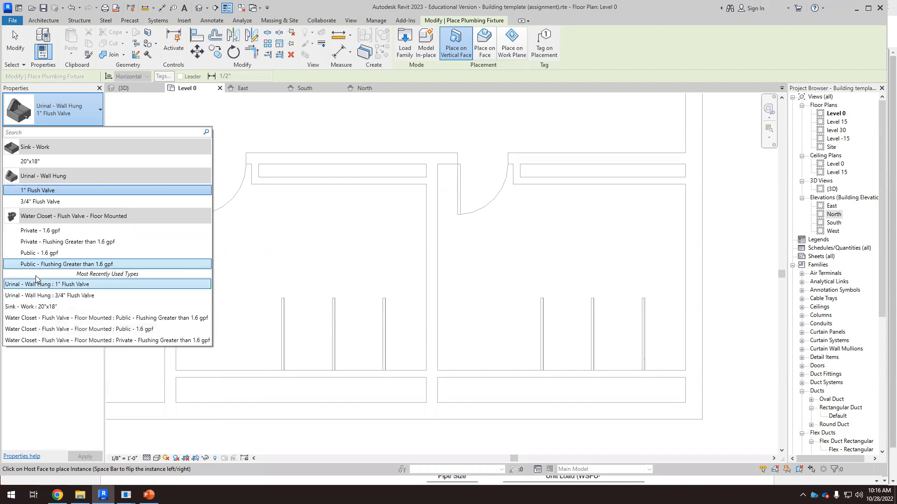
pyautogui.moveTo(103, 266)
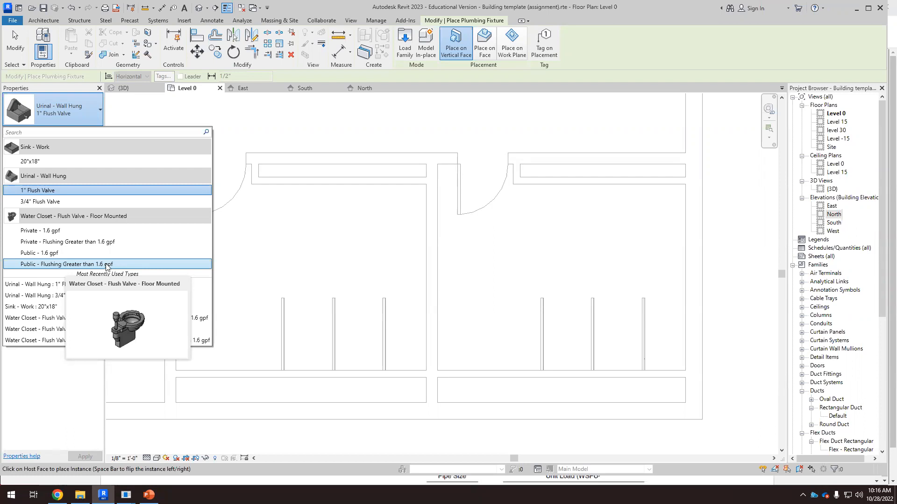
pyautogui.click(94, 264)
# Step: Rotate the Water Closet - Flush Valve - Floor Mounted fixture and place four of them in a row along the stall wall
pyautogui.scroll(4, 411, 355)
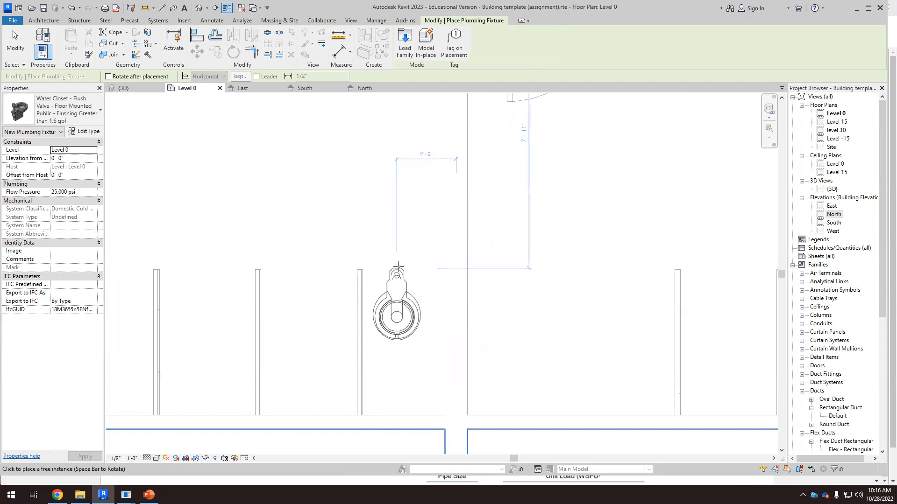
pyautogui.press('space')
pyautogui.press('space')
pyautogui.press('space')
pyautogui.press('space')
pyautogui.press('space')
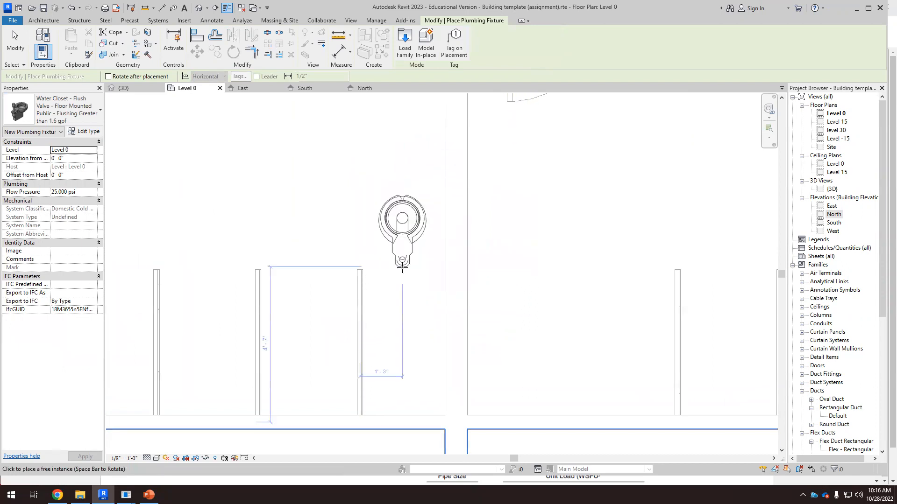
pyautogui.press('space')
pyautogui.scroll(-3, 406, 323)
pyautogui.scroll(3, 407, 350)
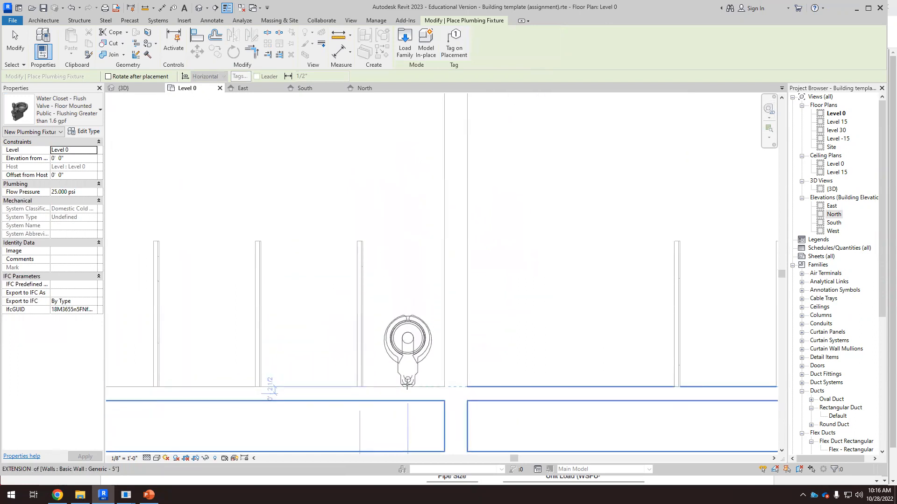
pyautogui.click(407, 386)
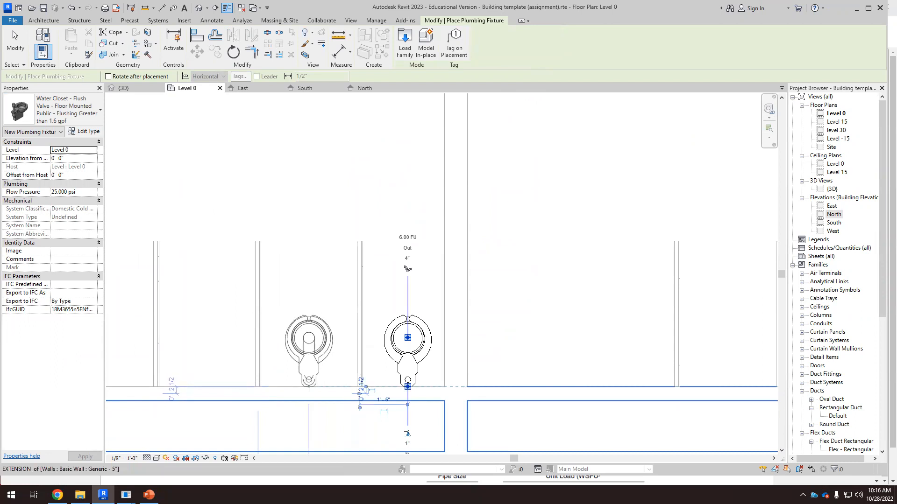
pyautogui.click(309, 386)
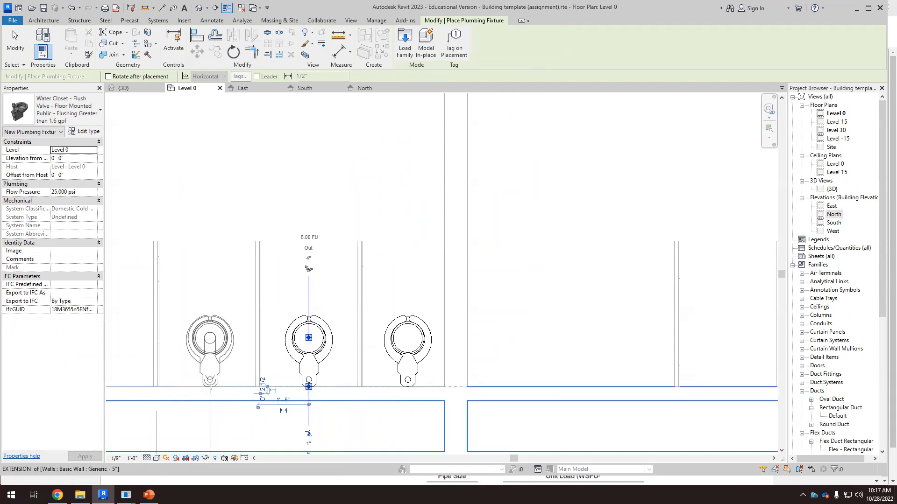
pyautogui.click(210, 390)
pyautogui.scroll(-1, 545, 337)
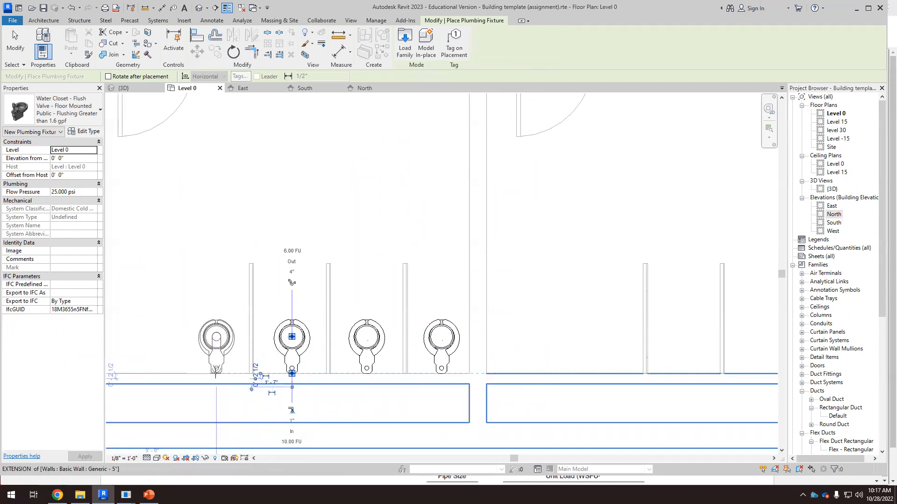
pyautogui.click(215, 375)
pyautogui.press('Escape')
# Step: Draw a model-line circle of about 1' 5" radius in the open floor beside the first water closet
pyautogui.scroll(-2, 396, 347)
pyautogui.scroll(3, 254, 344)
pyautogui.scroll(-1, 369, 256)
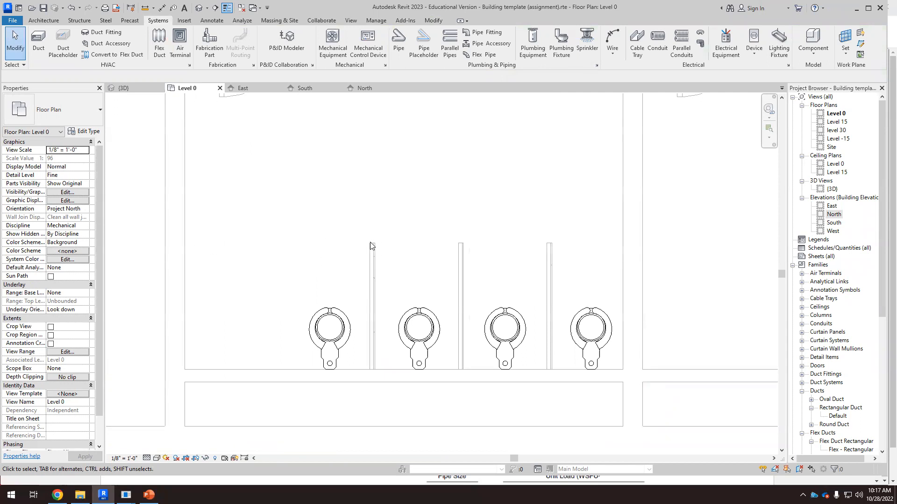
pyautogui.scroll(-6, 350, 327)
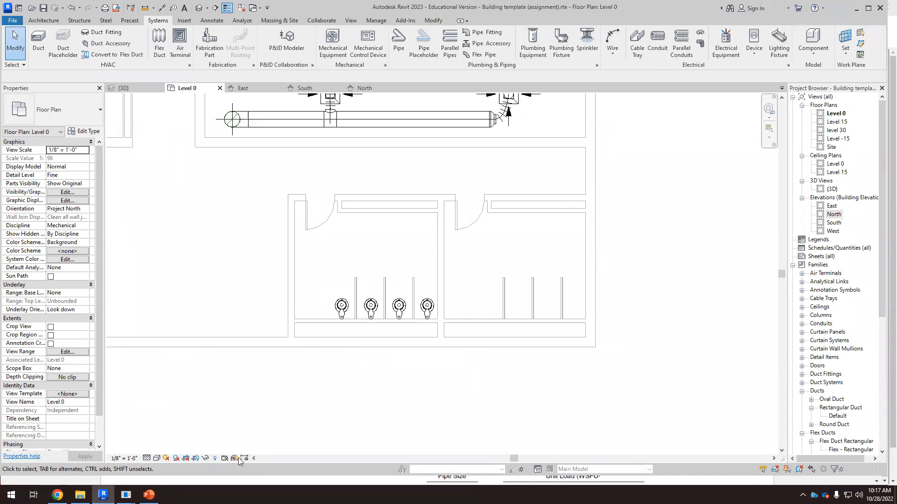
pyautogui.click(44, 20)
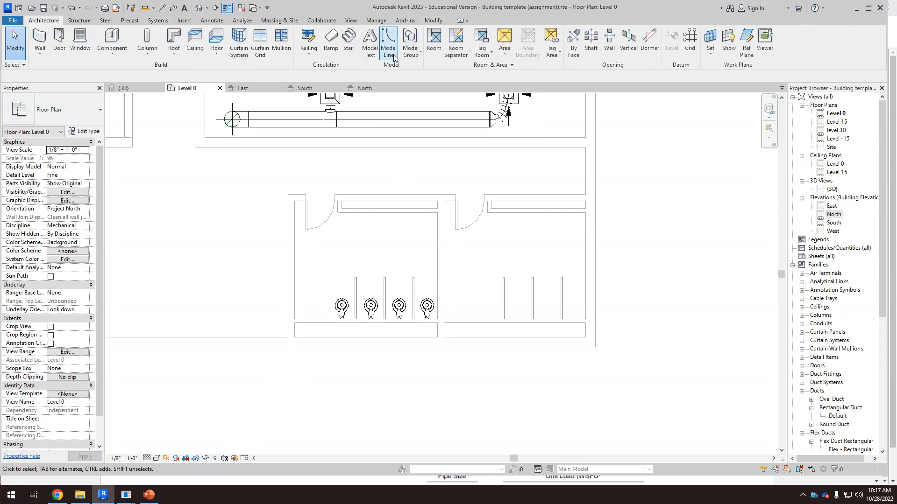
pyautogui.click(388, 48)
pyautogui.click(441, 33)
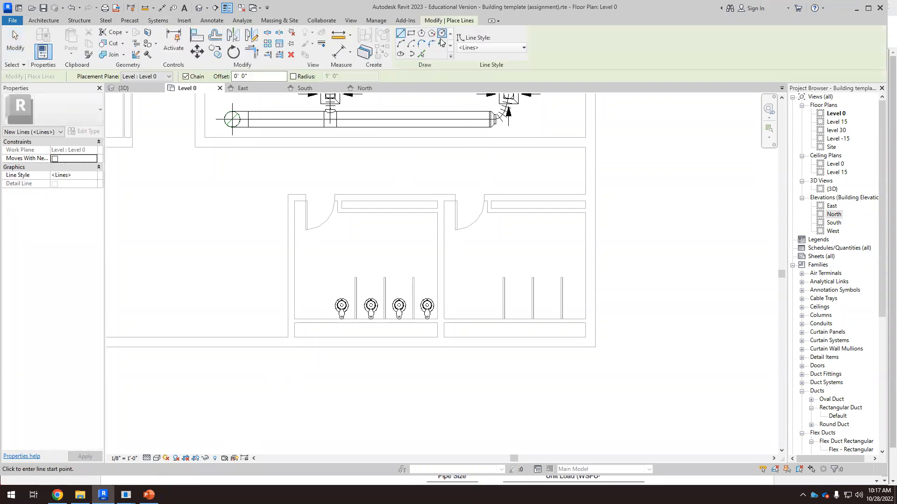
pyautogui.scroll(3, 298, 295)
pyautogui.click(321, 277)
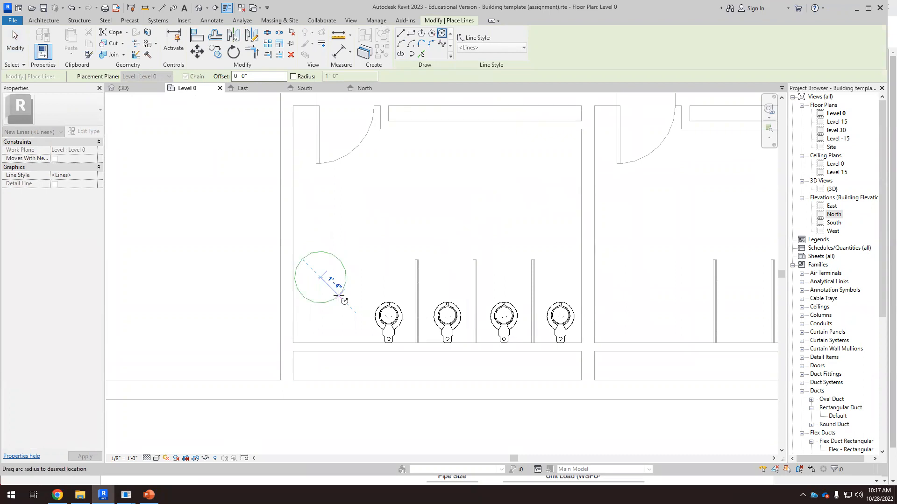
pyautogui.click(341, 297)
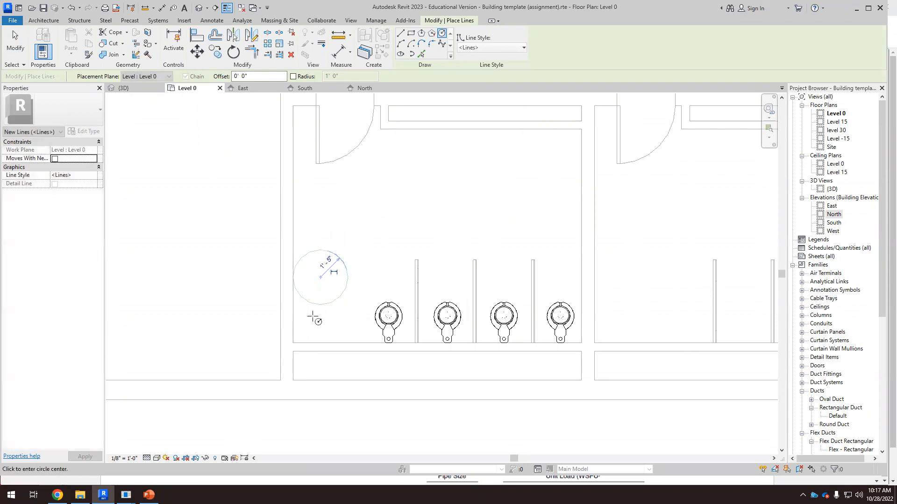
pyautogui.press('Escape')
pyautogui.press('Escape')
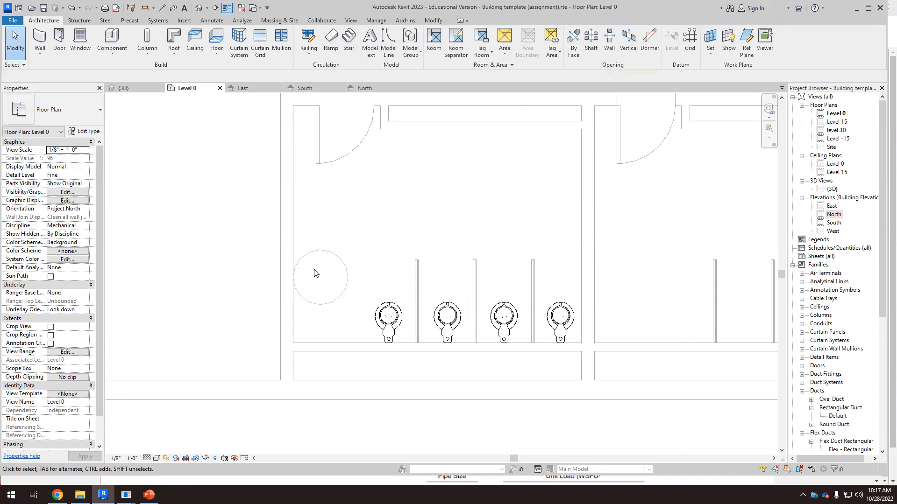
# Step: Set the view discipline to Architectural and move the circle next to the first water closet
pyautogui.click(84, 226)
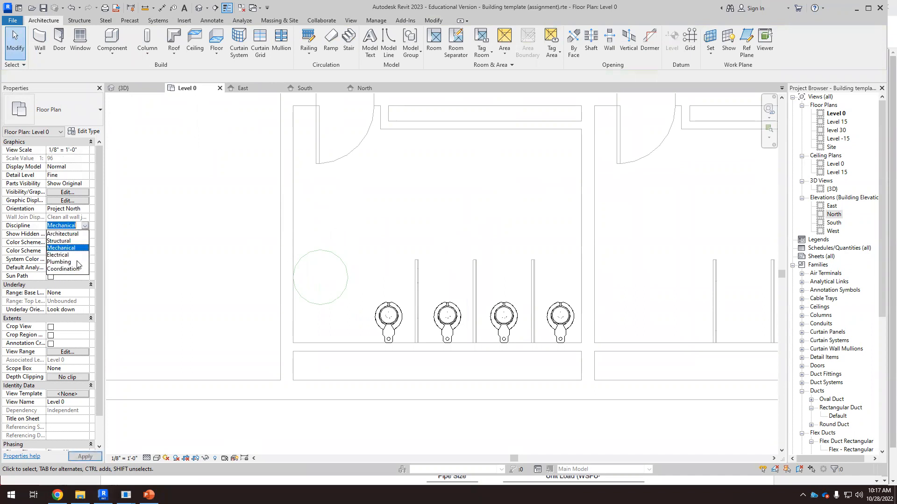
pyautogui.click(71, 234)
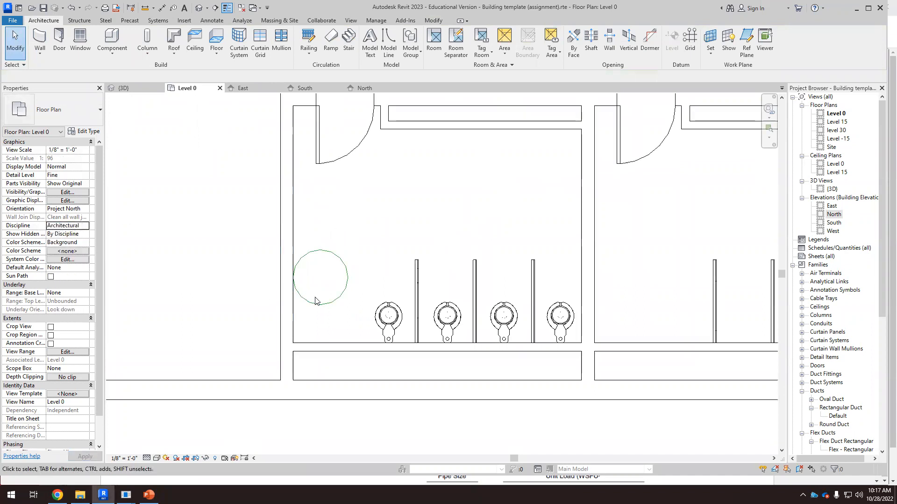
pyautogui.click(330, 304)
pyautogui.moveTo(333, 300); pyautogui.dragTo(354, 322)
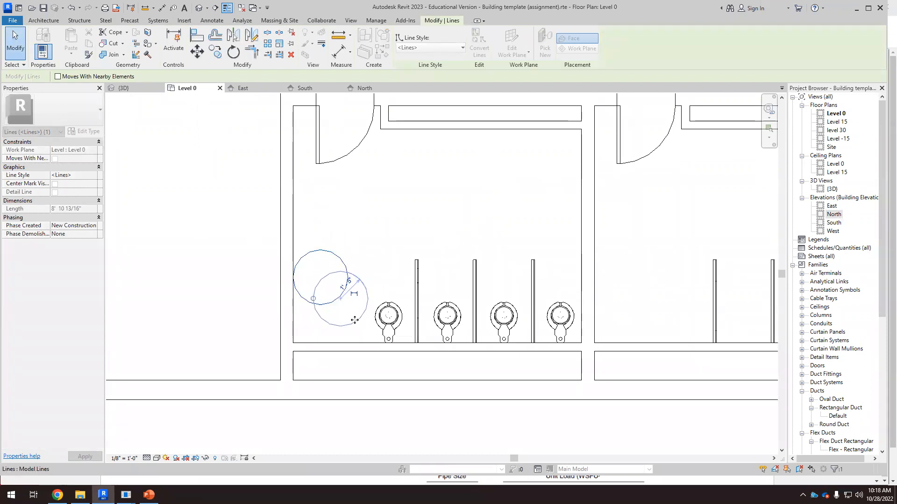
pyautogui.click(208, 242)
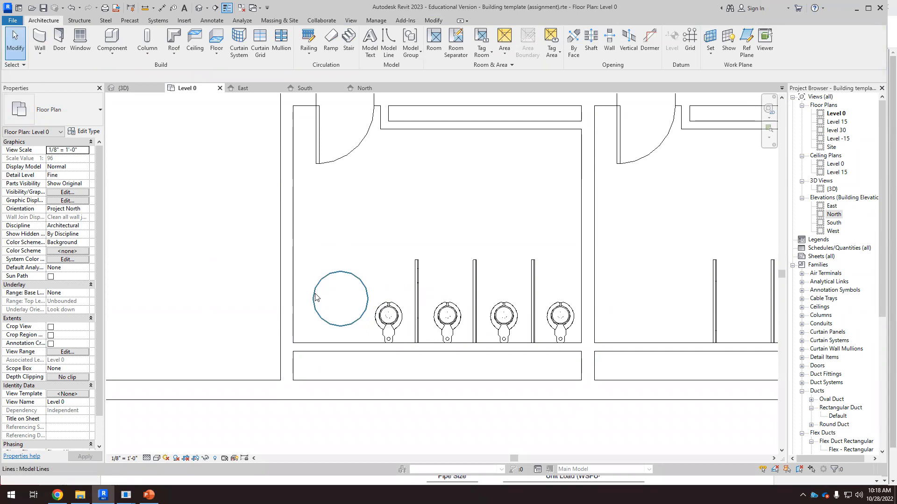
pyautogui.click(369, 306)
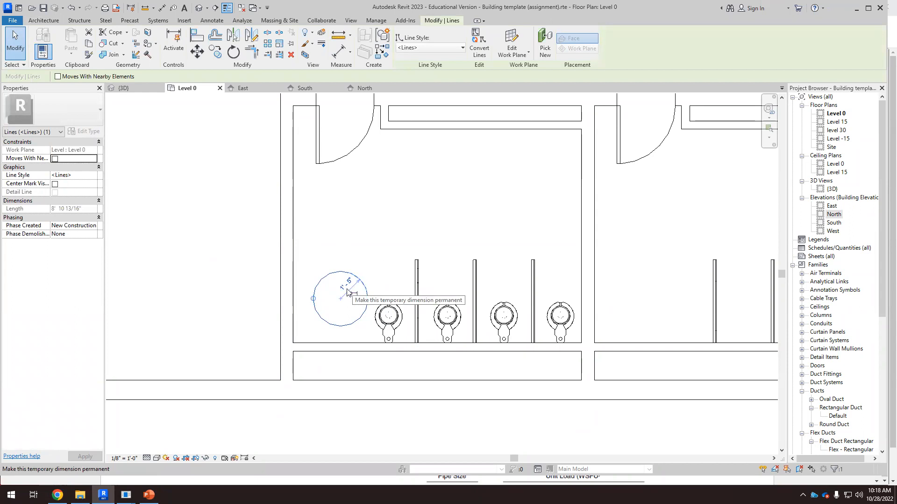
# Step: Search the web in a new browser tab for converting 1.5 m to feet
pyautogui.click(58, 494)
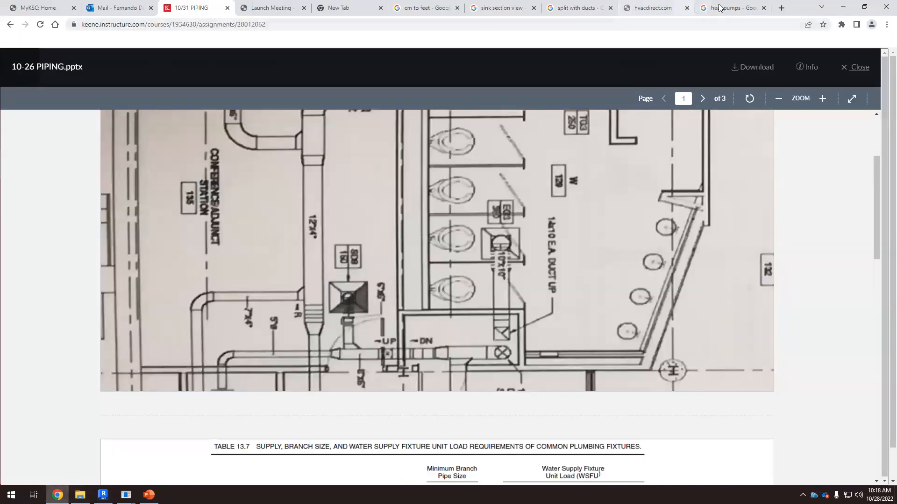
pyautogui.click(781, 8)
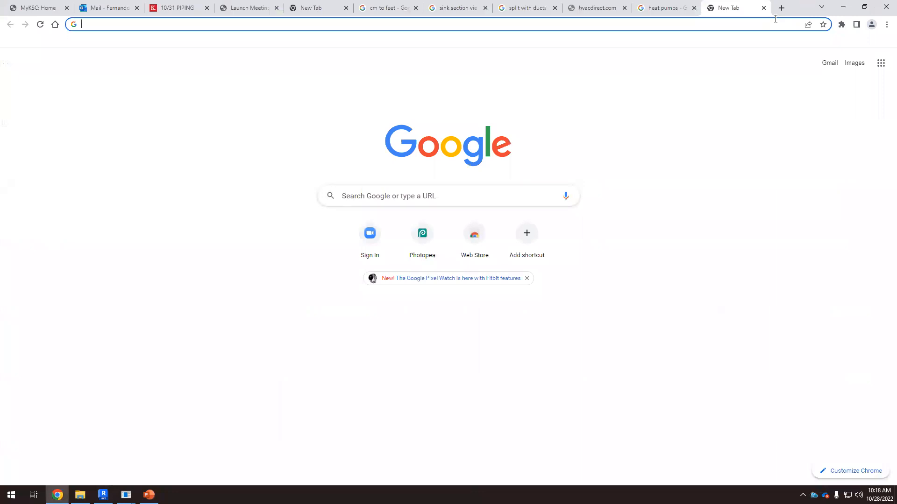
pyautogui.write('1.')
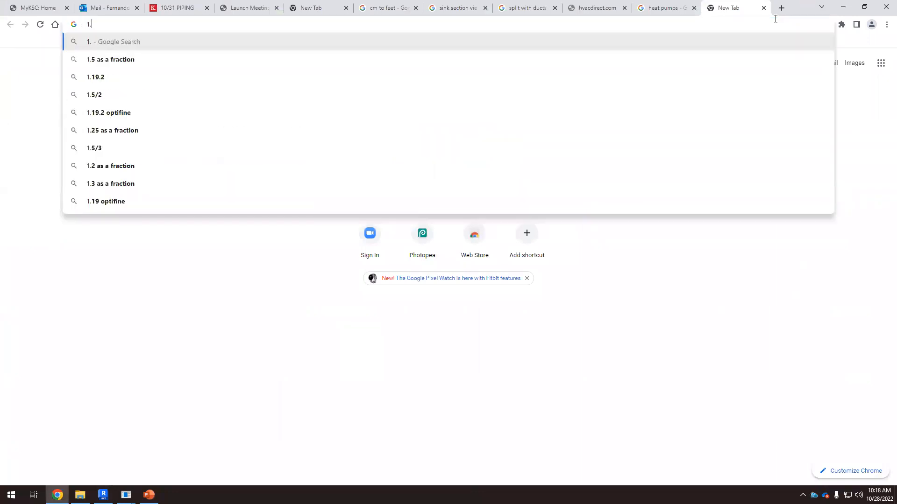
pyautogui.write('5 m to feet')
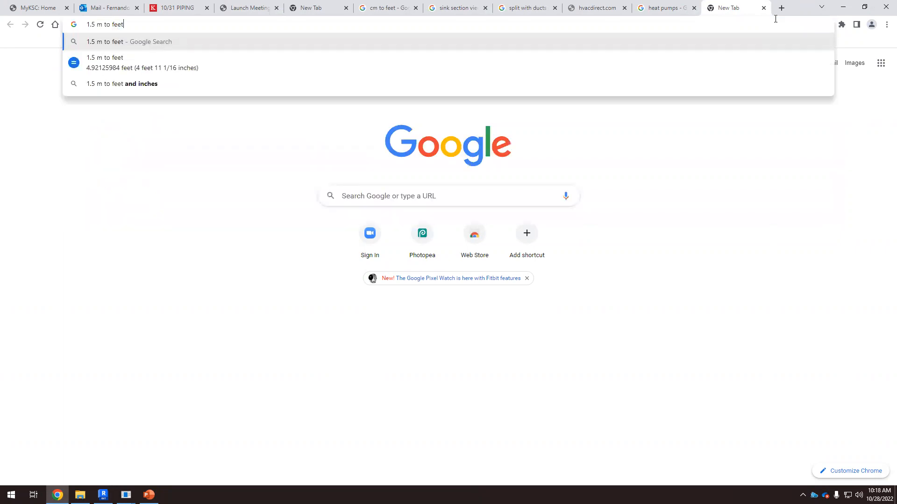
pyautogui.press('Return')
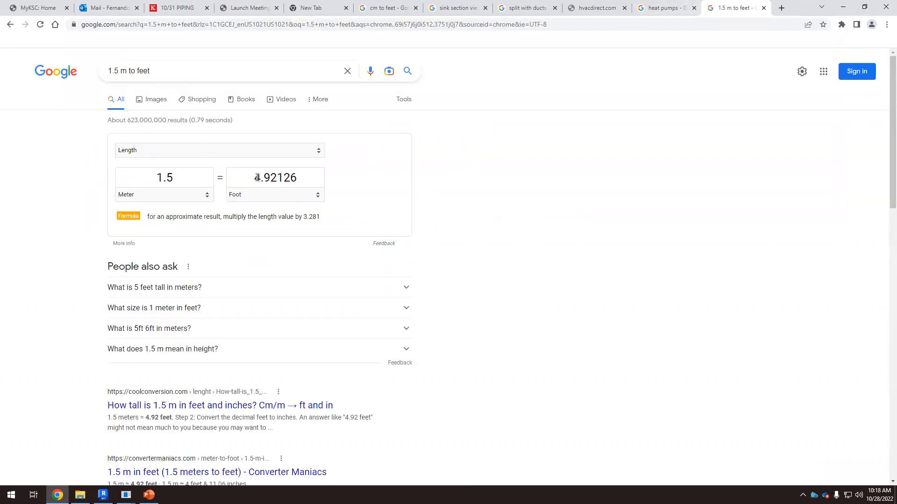
pyautogui.moveTo(255, 178); pyautogui.dragTo(297, 175)
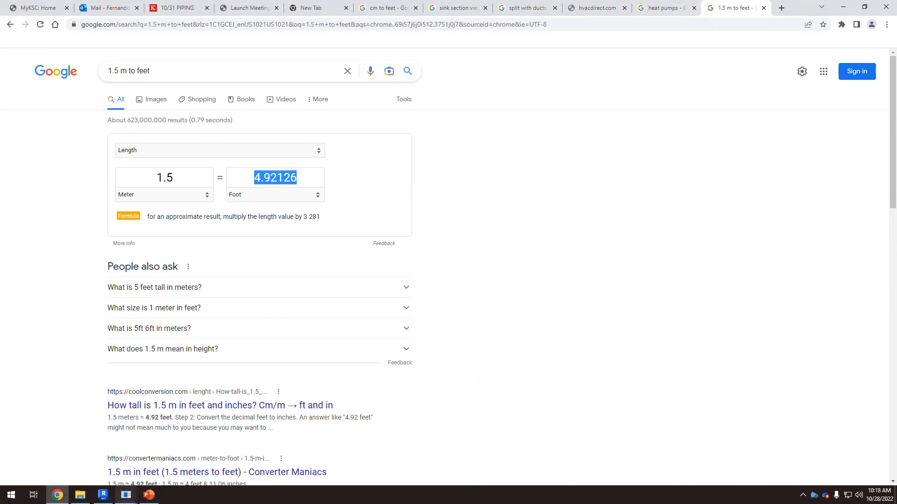
# Step: Return to Revit and set the circle's radius to 2' 5"
pyautogui.click(103, 495)
pyautogui.click(346, 286)
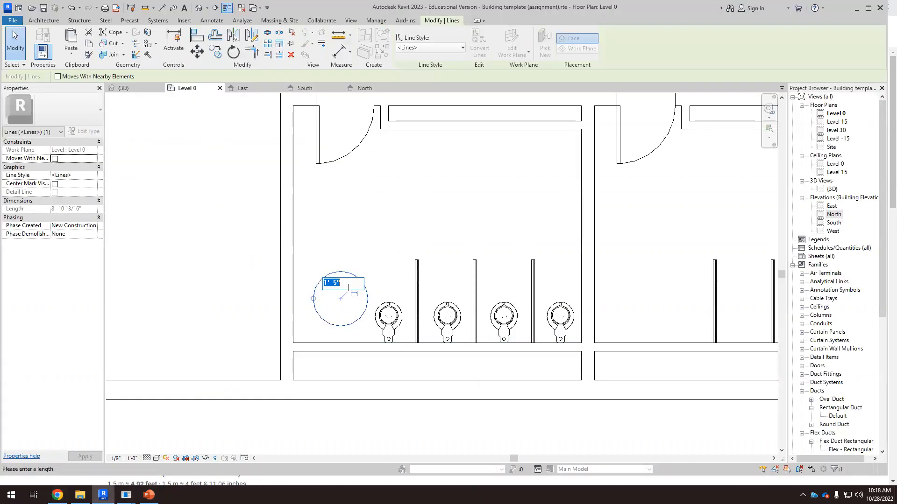
pyautogui.doubleClick(326, 283)
pyautogui.write('1')
pyautogui.doubleClick(326, 283)
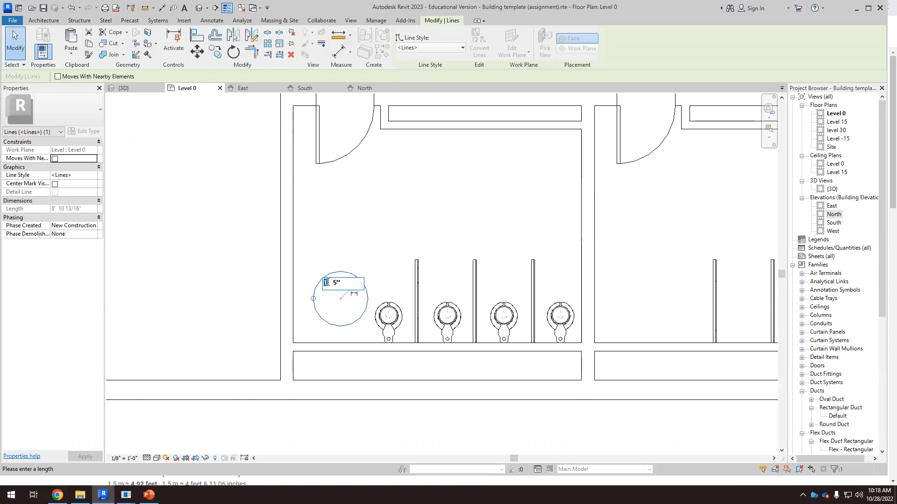
pyautogui.write('2')
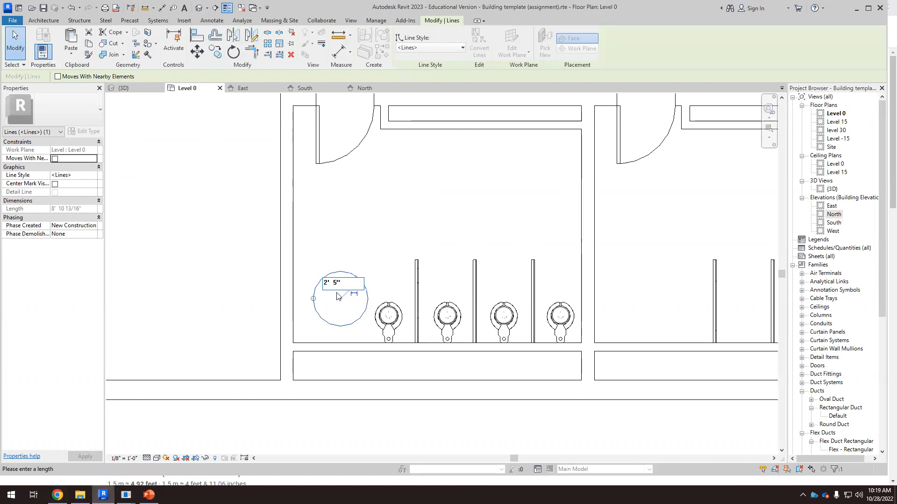
pyautogui.doubleClick(334, 283)
pyautogui.press('Return')
pyautogui.moveTo(382, 255); pyautogui.dragTo(379, 244)
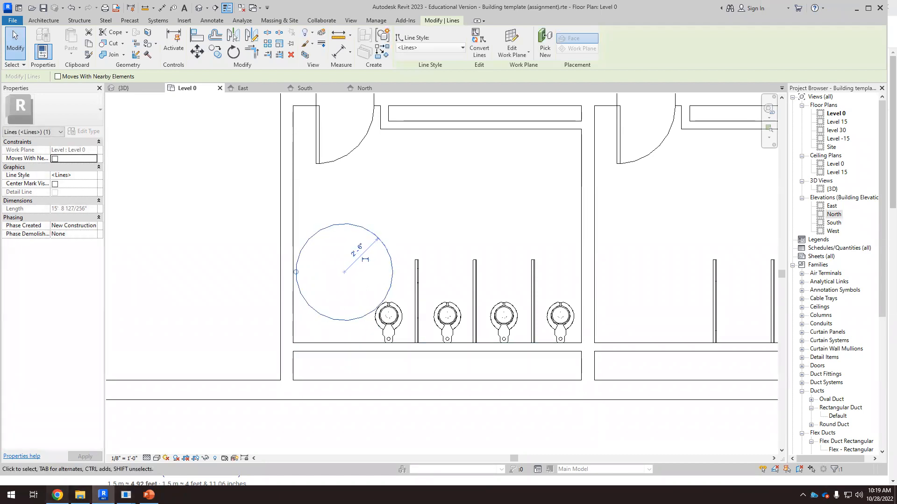
# Step: Open a new browser tab and search the web for restroom for wheel chairs
pyautogui.click(58, 494)
pyautogui.click(781, 8)
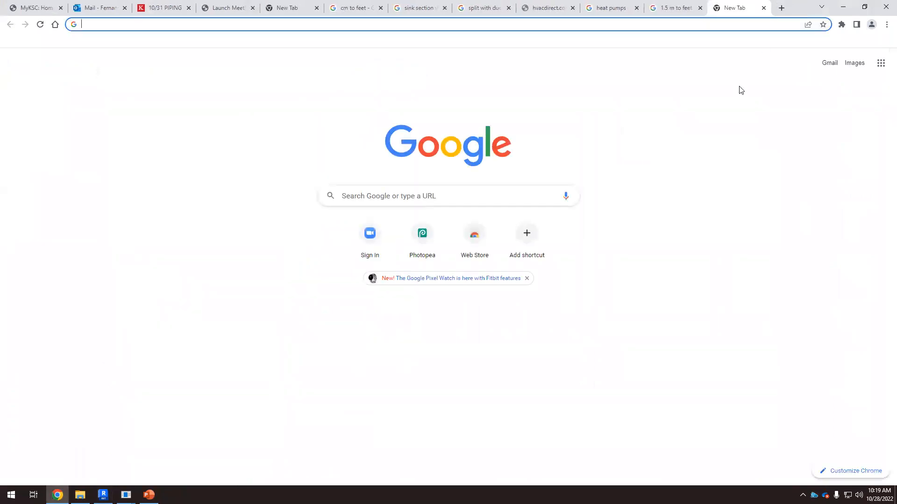
pyautogui.write('res')
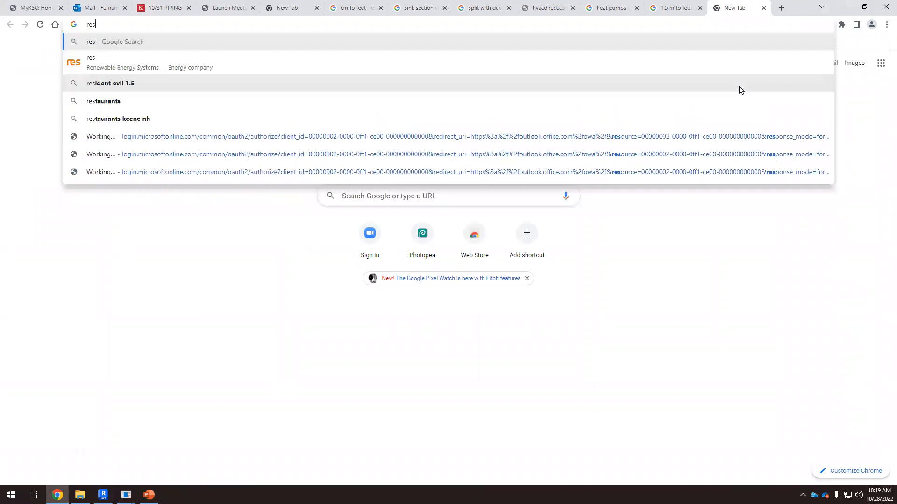
pyautogui.write('troom fo')
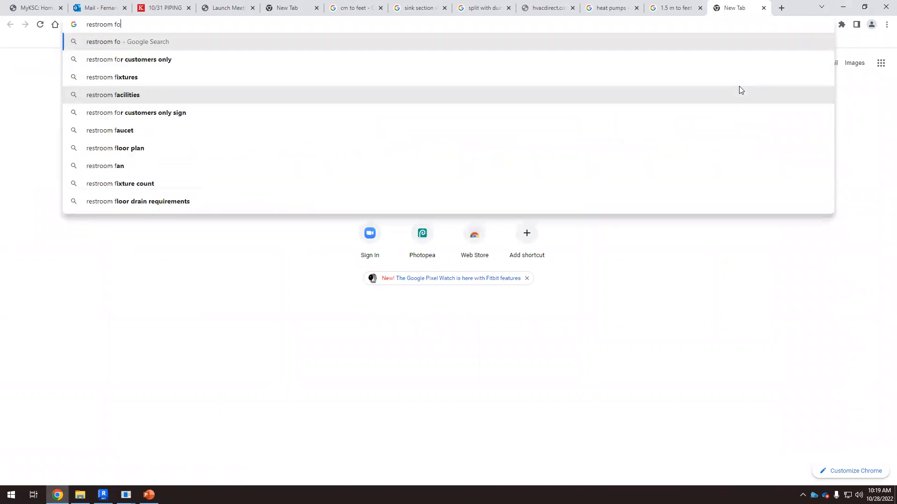
pyautogui.write('r dissabled')
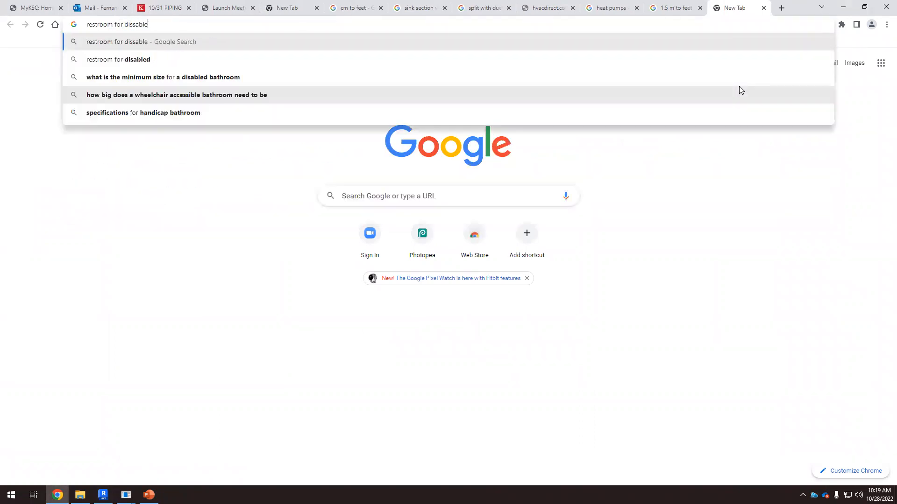
pyautogui.press('BackSpace')
pyautogui.press('BackSpace')
pyautogui.press('BackSpace')
pyautogui.press('BackSpace')
pyautogui.press('BackSpace')
pyautogui.press('BackSpace')
pyautogui.press('BackSpace')
pyautogui.press('BackSpace')
pyautogui.press('BackSpace')
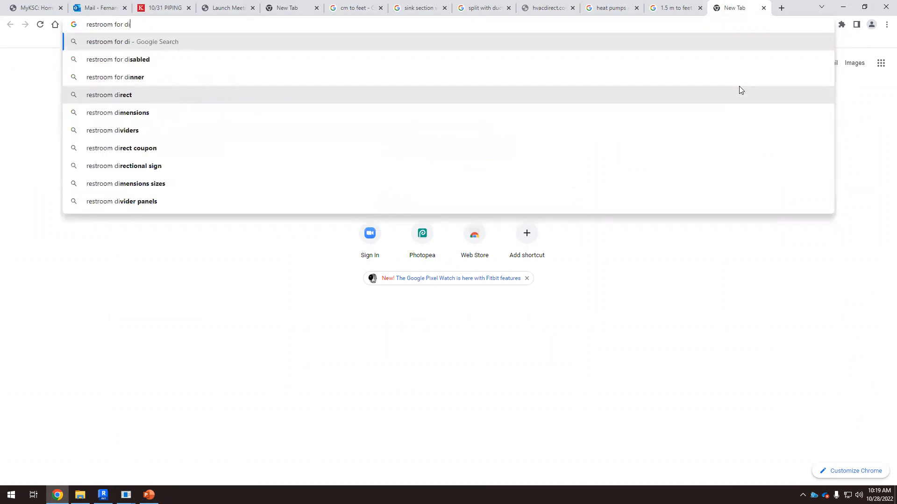
pyautogui.write('wh')
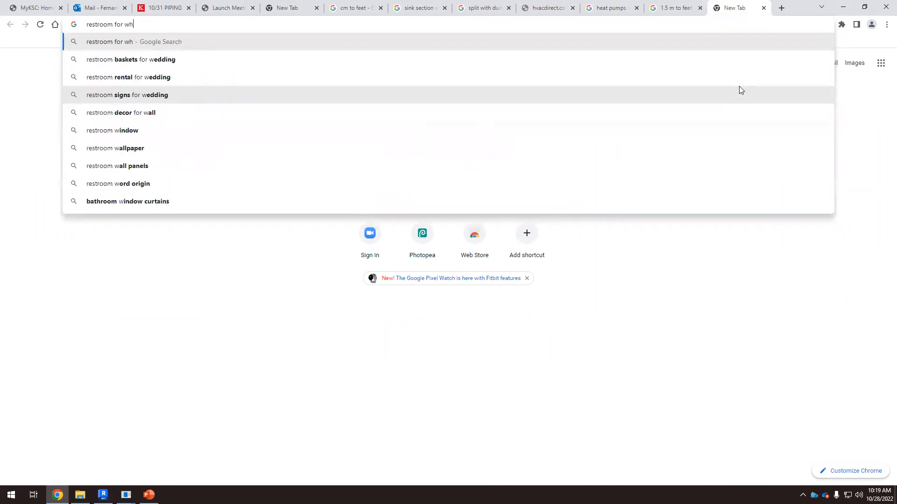
pyautogui.write('eel chairs')
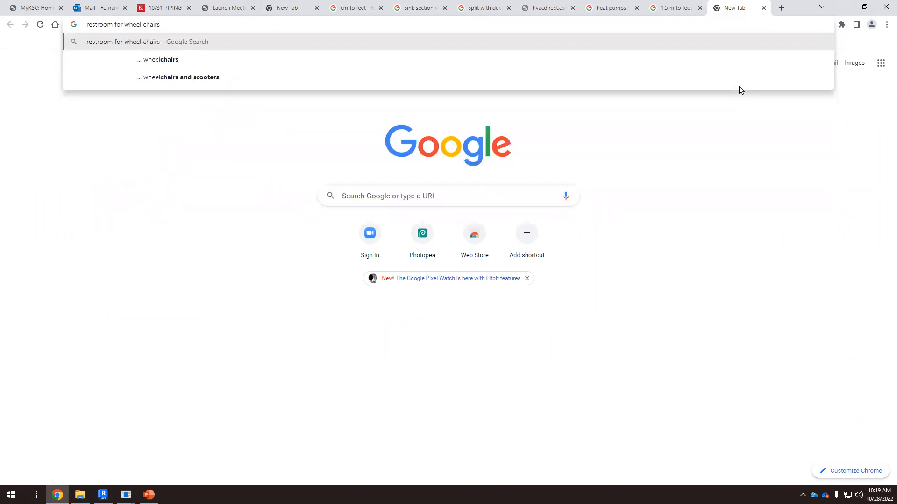
pyautogui.press('Return')
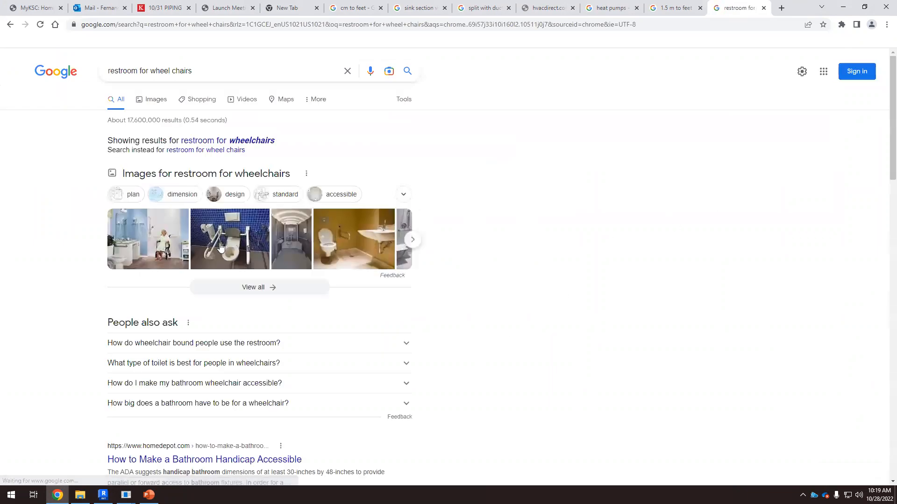
# Step: Refine the search to restroom for wheel chairs dimensions and examine accessible bathroom plan images
pyautogui.click(199, 75)
pyautogui.write('d')
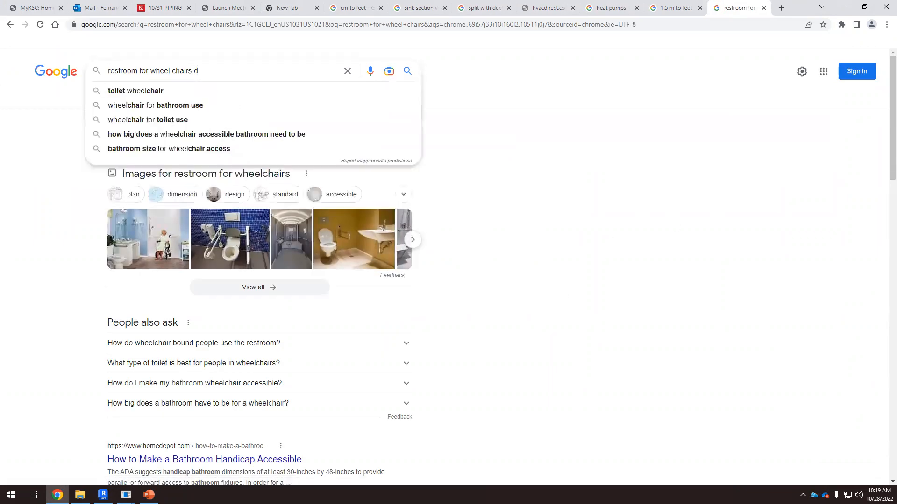
pyautogui.write('imensions')
pyautogui.press('Return')
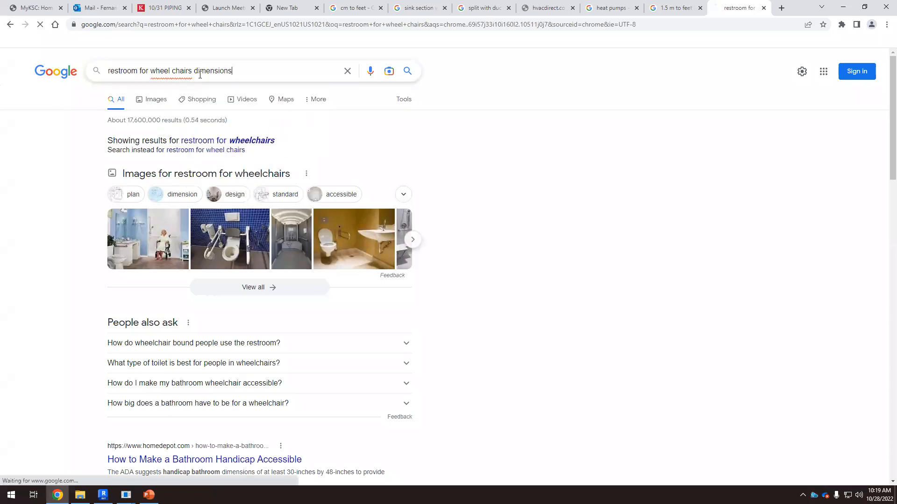
pyautogui.click(153, 100)
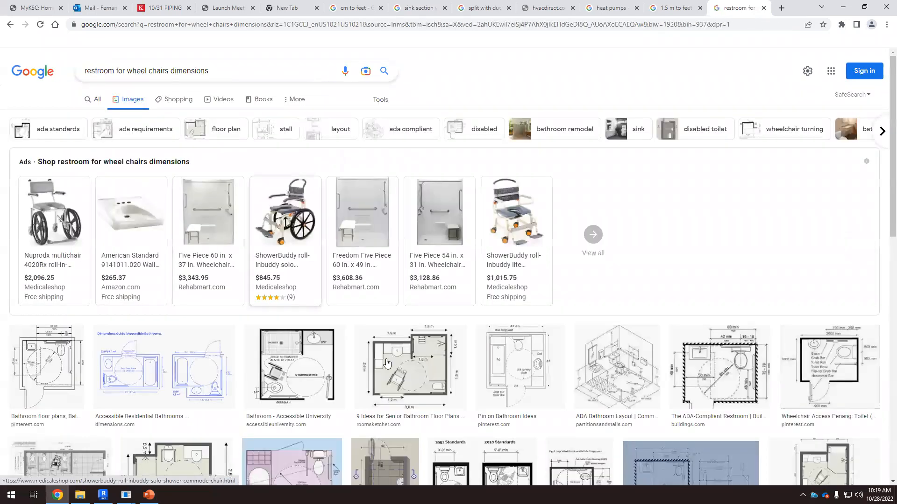
pyautogui.click(425, 403)
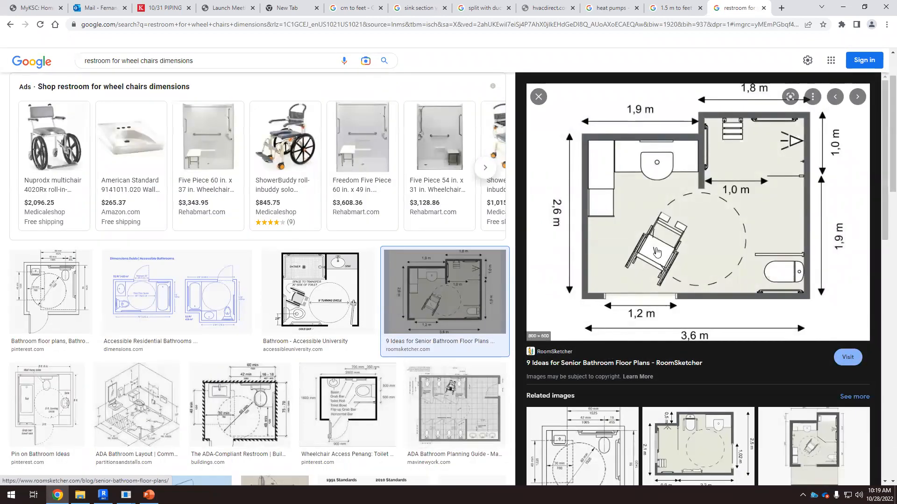
pyautogui.scroll(-1, 677, 318)
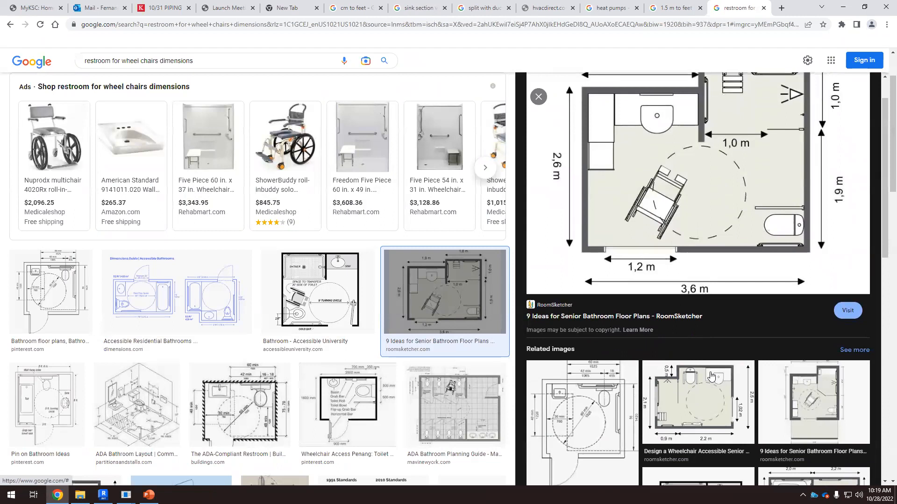
pyautogui.click(718, 403)
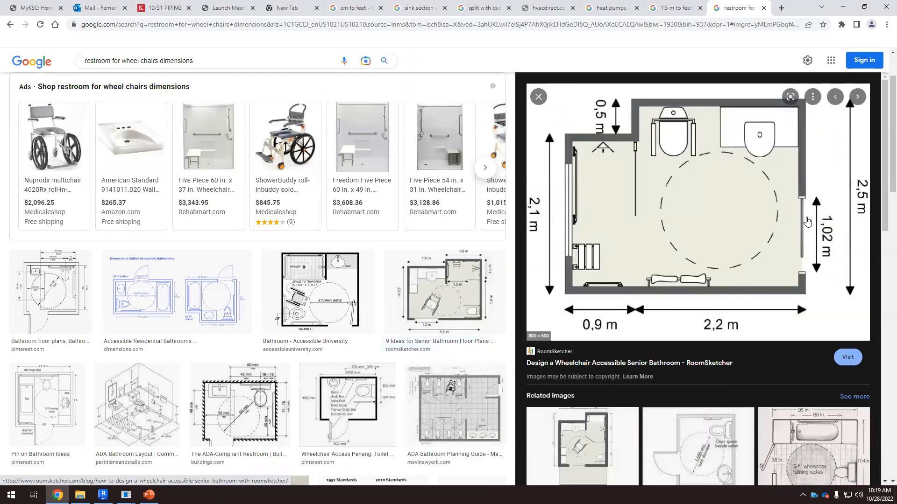
pyautogui.scroll(-3, 609, 295)
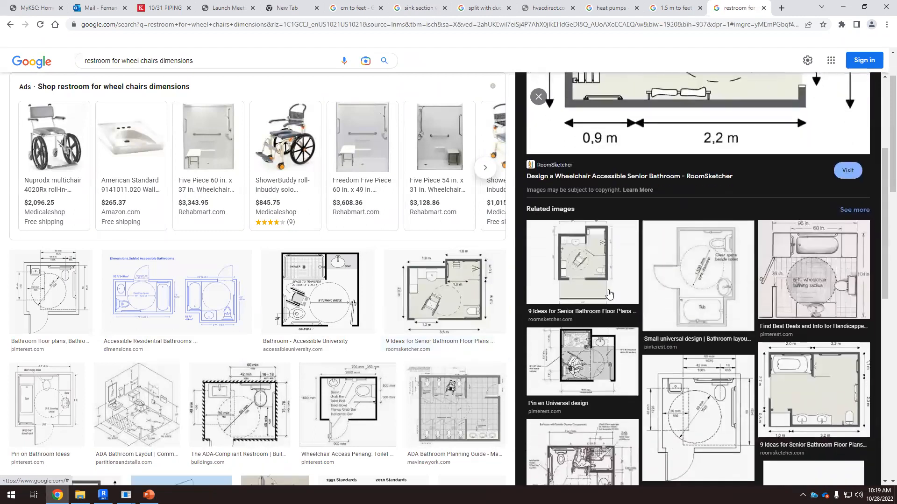
pyautogui.scroll(1, 198, 61)
# Step: Narrow the image search to dimensions in ft and examine plans showing a wheelchair turning circle
pyautogui.click(198, 60)
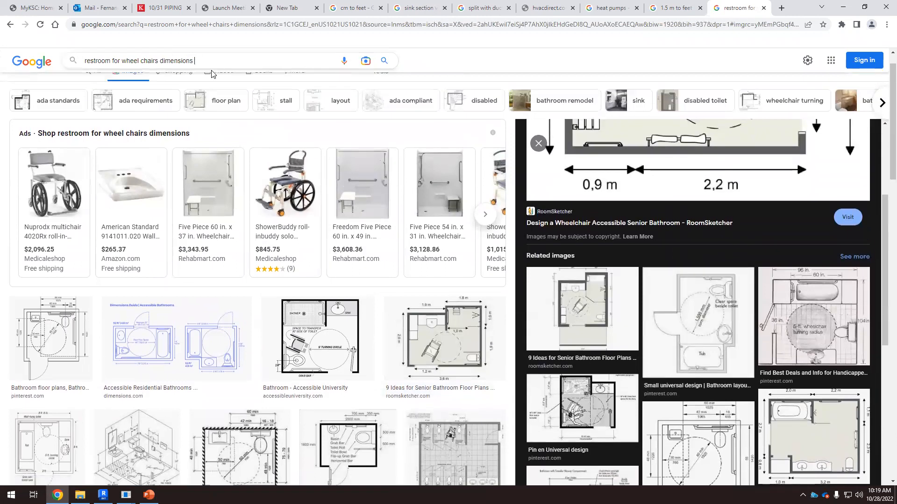
pyautogui.write('in ft')
pyautogui.press('Return')
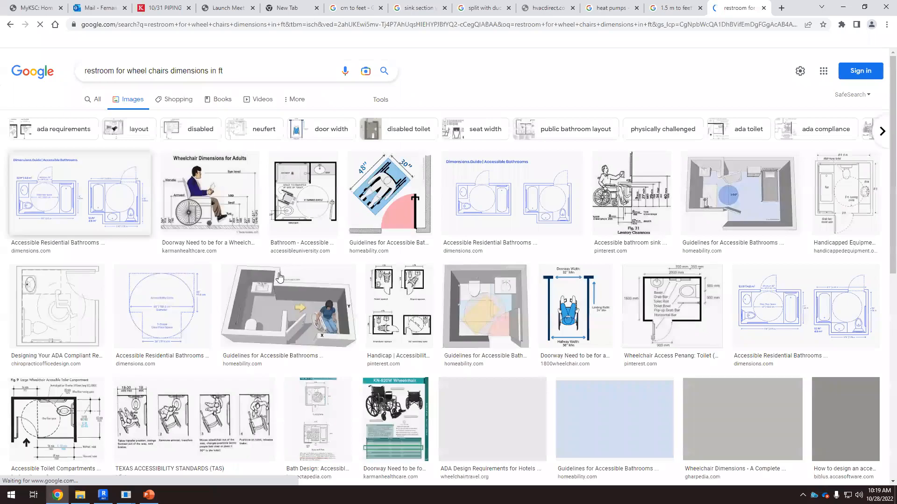
pyautogui.click(321, 239)
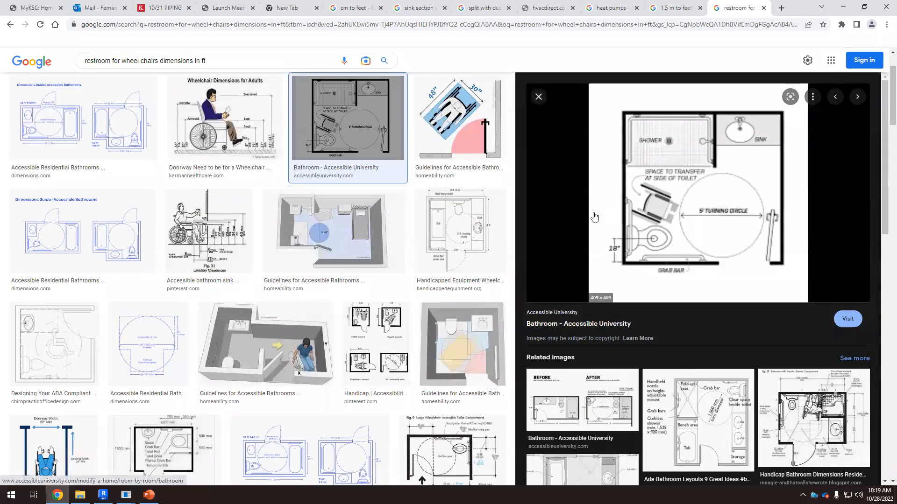
pyautogui.scroll(-1, 564, 237)
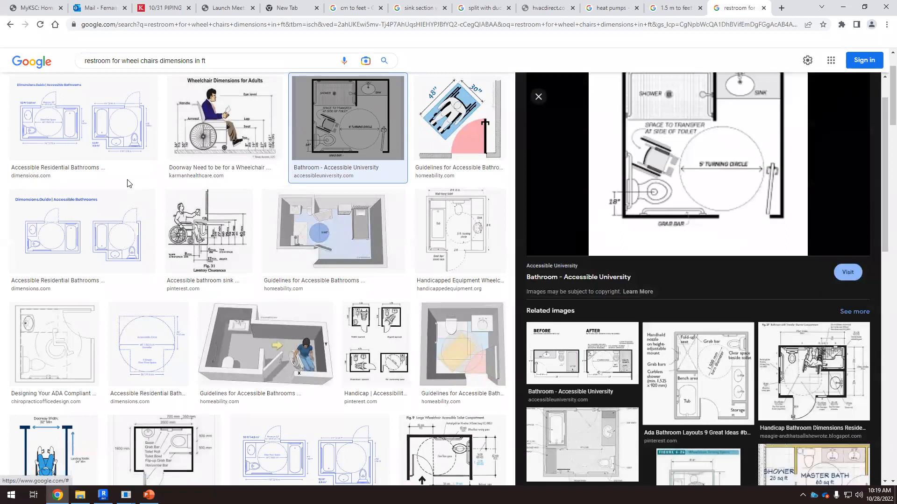
pyautogui.click(107, 133)
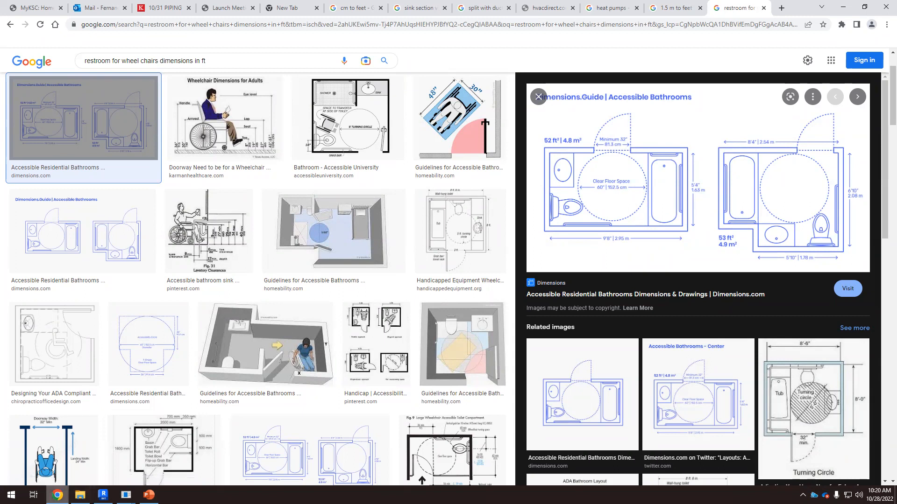
# Step: Return to Revit and add a diameter dimension to the turning circle
pyautogui.click(103, 495)
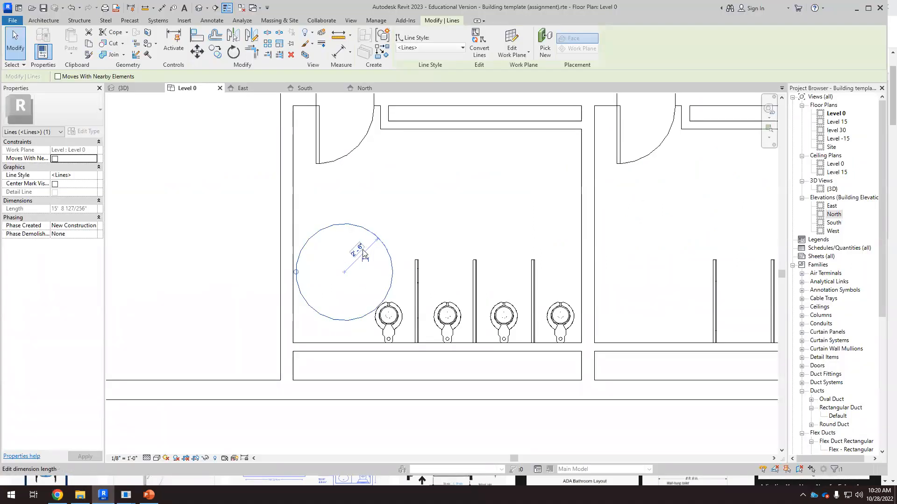
pyautogui.click(365, 256)
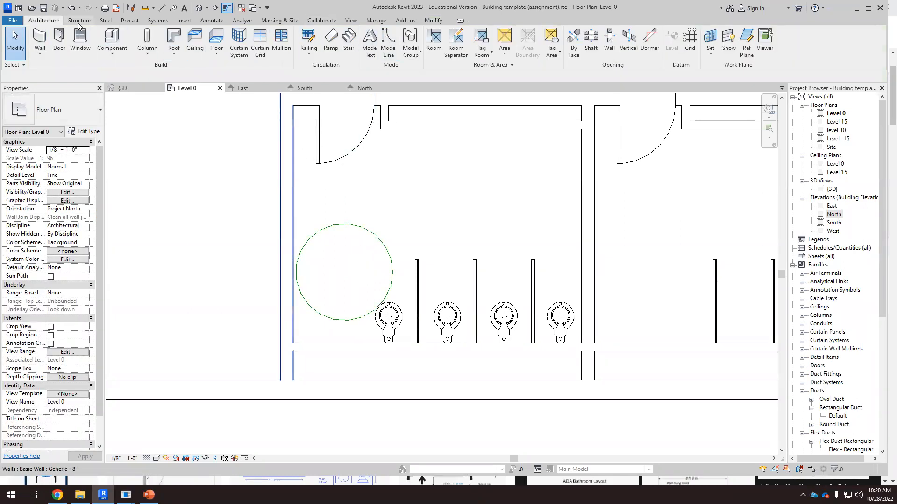
pyautogui.click(211, 20)
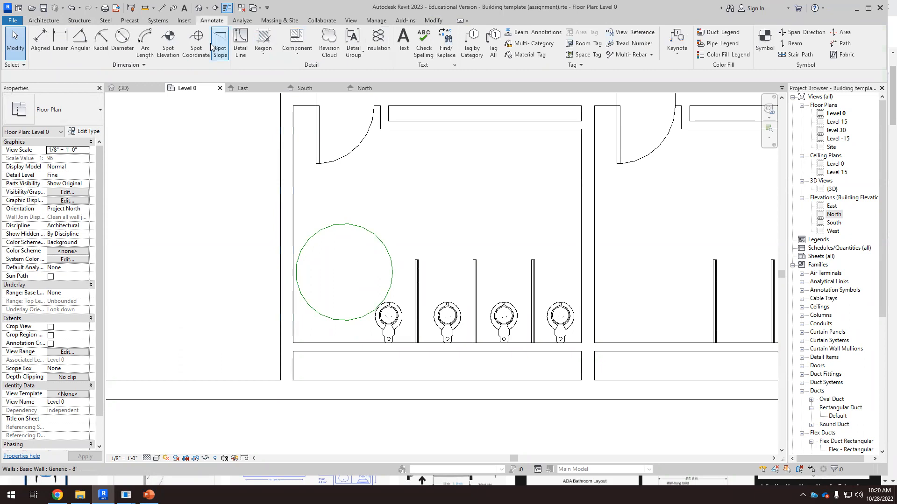
pyautogui.click(122, 44)
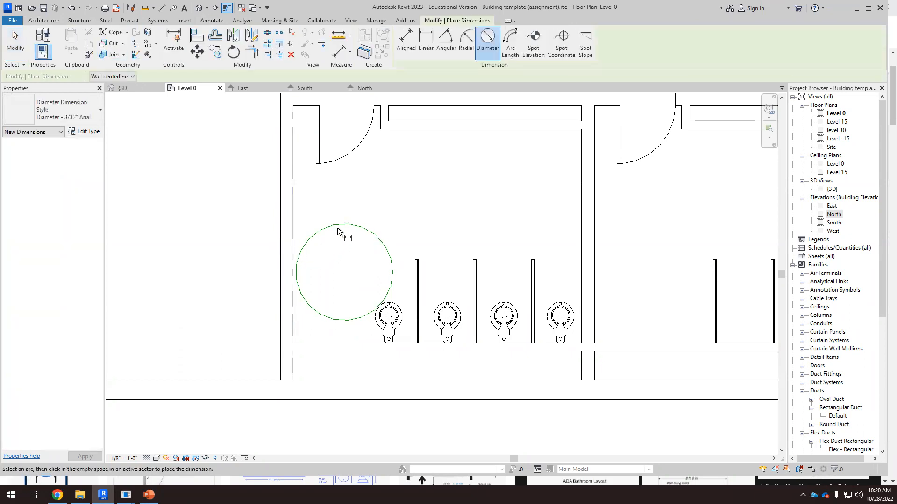
pyautogui.click(338, 229)
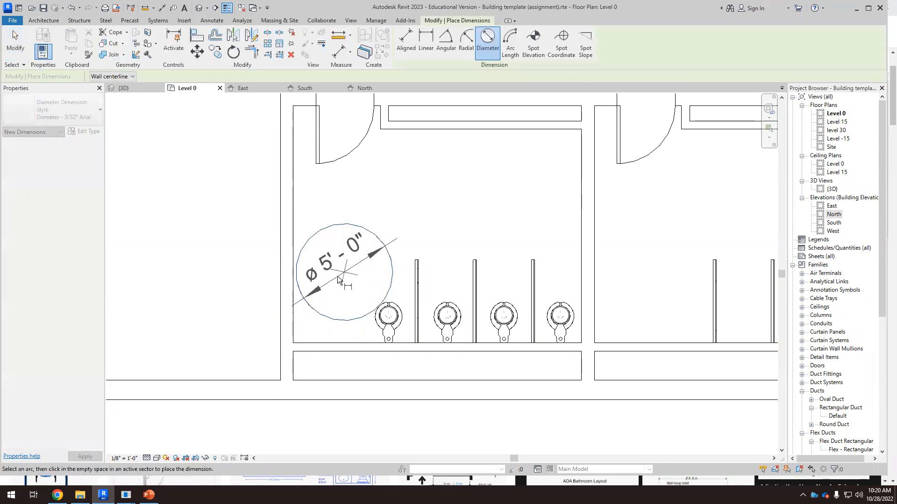
pyautogui.click(303, 297)
pyautogui.press('Escape')
pyautogui.press('Escape')
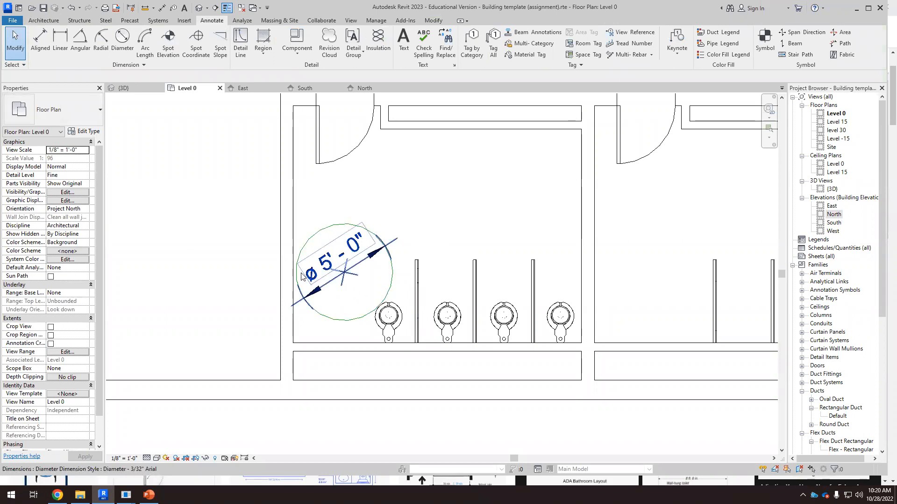
# Step: Shift the first water closet slightly right and move the turning circle down beside it
pyautogui.click(400, 321)
pyautogui.moveTo(400, 320); pyautogui.dragTo(405, 318)
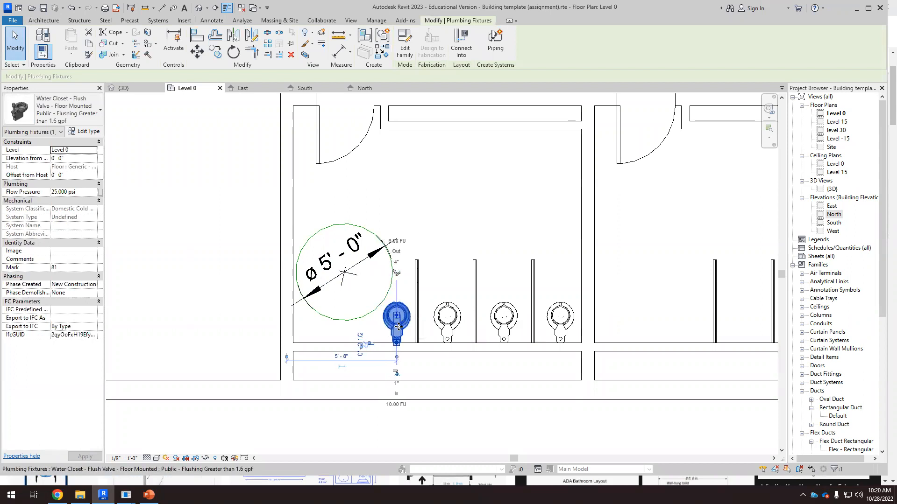
pyautogui.click(374, 315)
pyautogui.moveTo(374, 314); pyautogui.dragTo(375, 318)
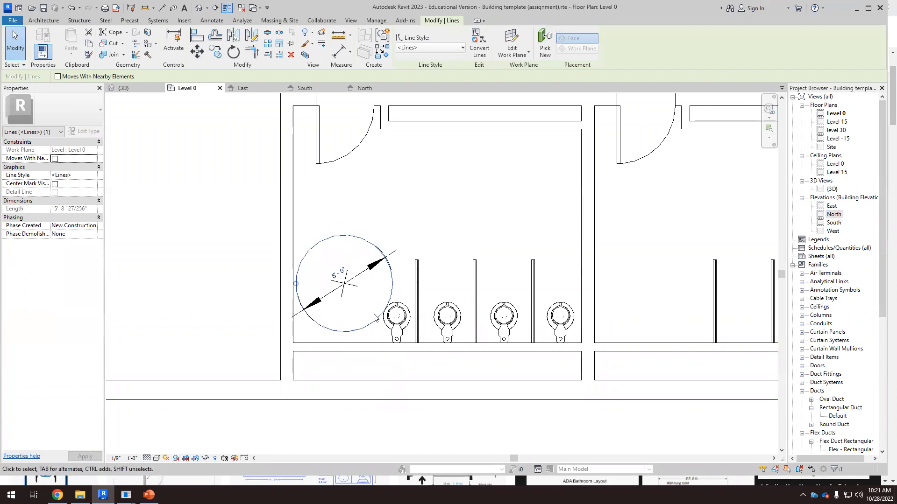
pyautogui.press('Left')
pyautogui.click(262, 272)
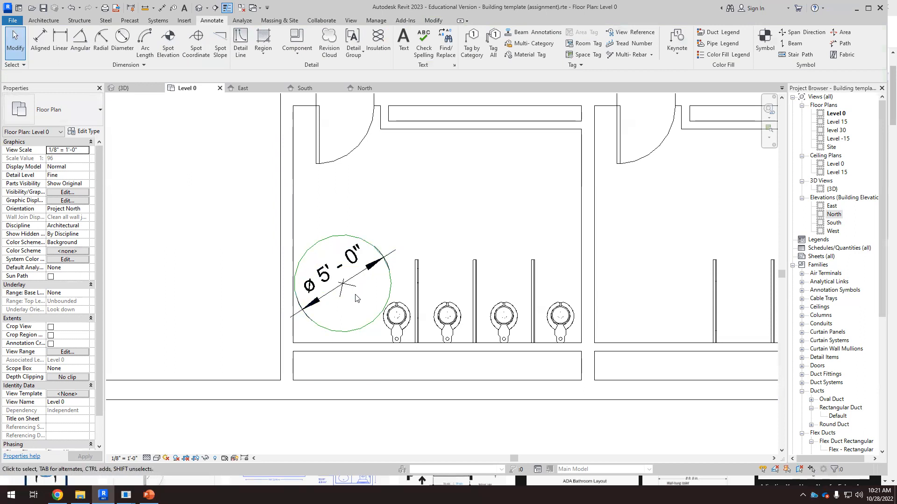
# Step: Delete the turning circle together with its diameter dimension
pyautogui.click(367, 326)
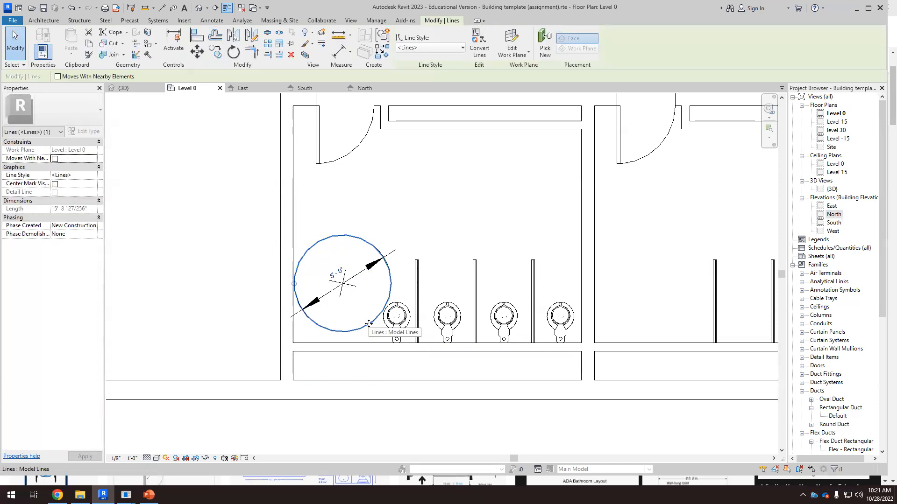
pyautogui.press('Delete')
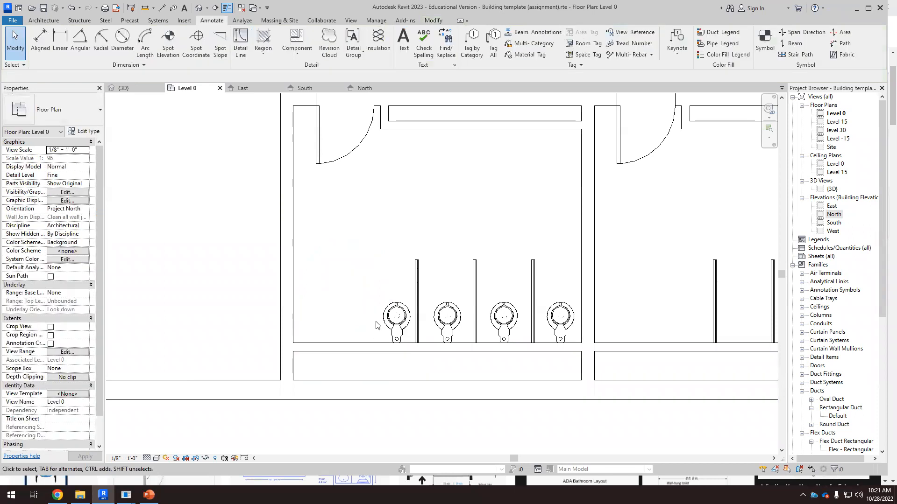
# Step: Examine the water closets up close in the plan and then in the 3D view
pyautogui.scroll(-1, 368, 310)
pyautogui.scroll(1, 465, 319)
pyautogui.scroll(2, 464, 319)
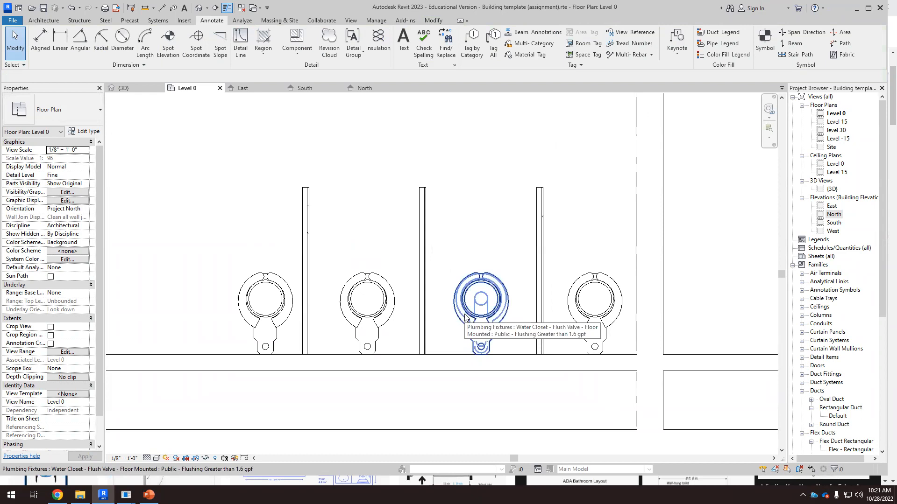
pyautogui.scroll(-2, 416, 273)
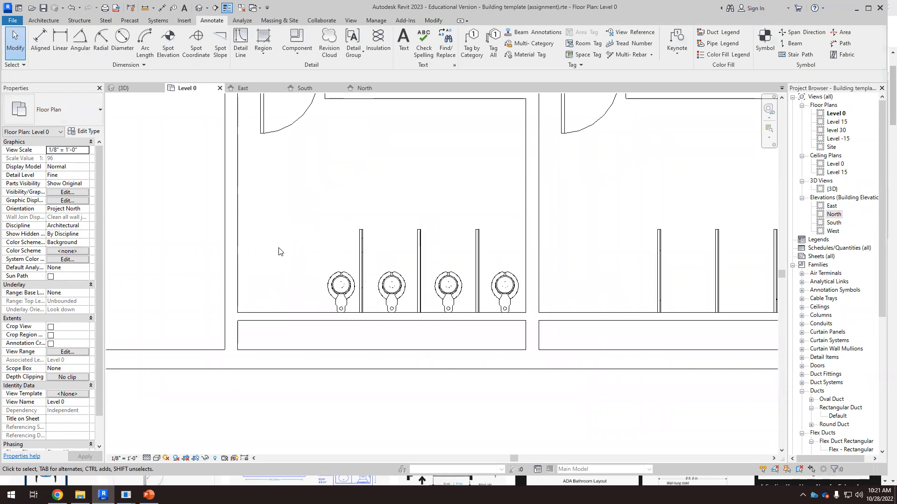
pyautogui.scroll(-2, 280, 255)
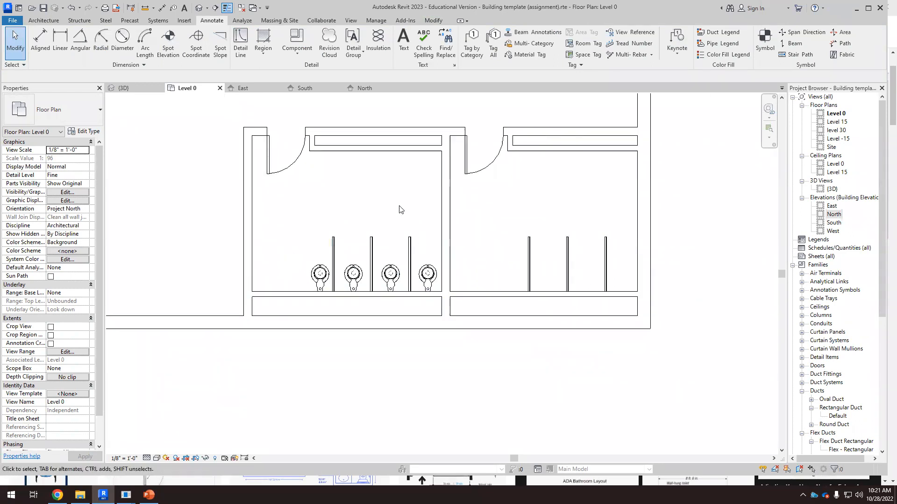
pyautogui.click(134, 88)
pyautogui.keyDown('shift'); pyautogui.moveTo(252, 400); pyautogui.dragTo(691, 183, button='middle'); pyautogui.keyUp('shift')
pyautogui.click(735, 140)
pyautogui.scroll(8, 327, 327)
pyautogui.scroll(5, 276, 276)
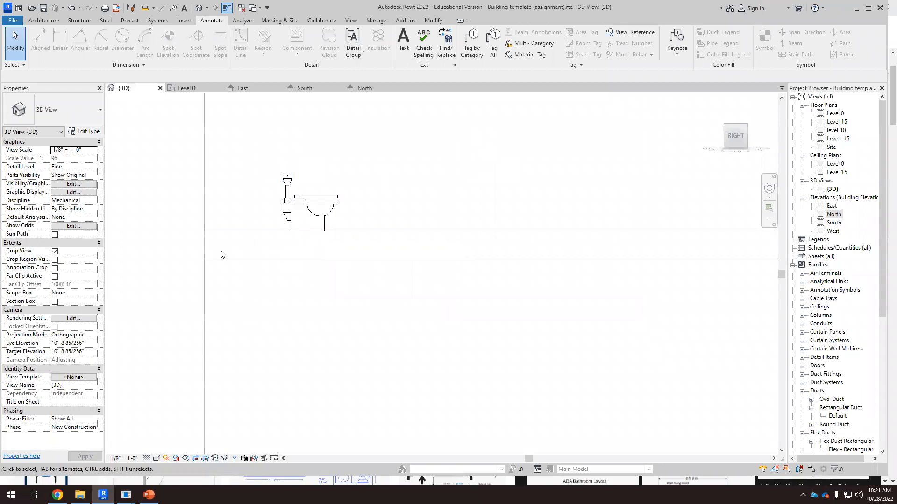
# Step: Inspect the water closet's properties and surroundings in the 3D view
pyautogui.click(285, 196)
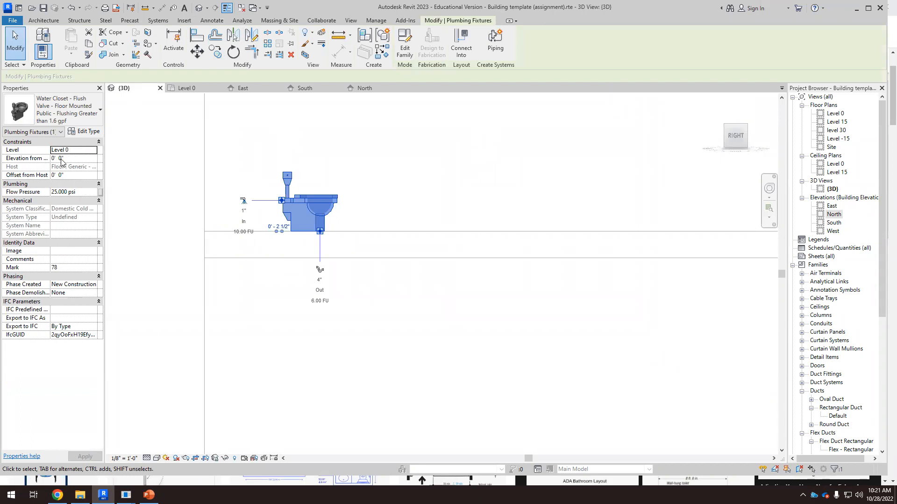
pyautogui.click(150, 184)
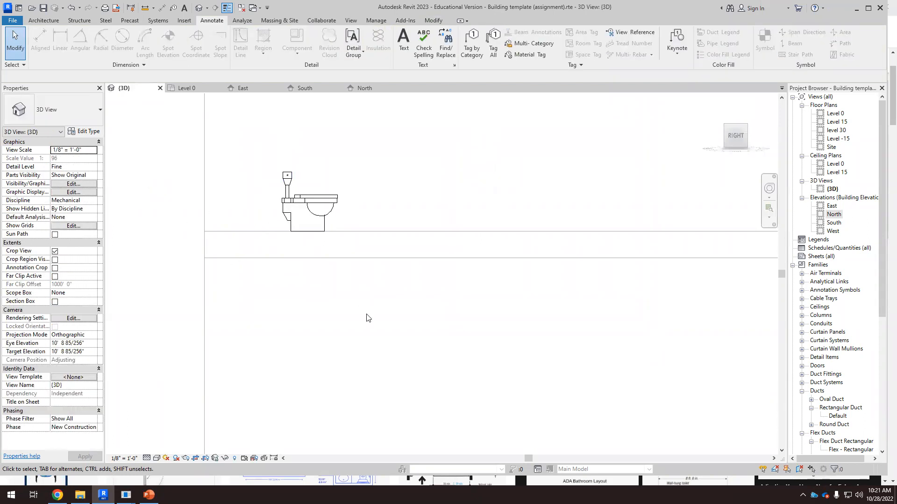
pyautogui.scroll(-3, 359, 321)
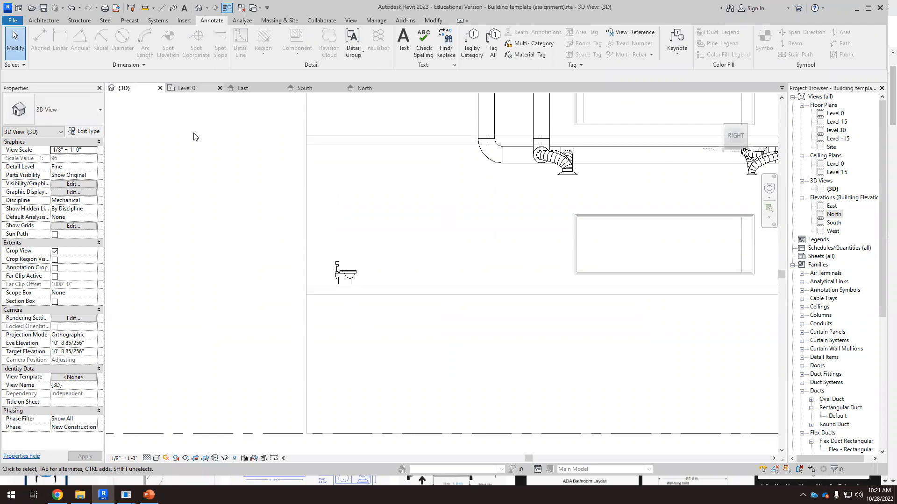
pyautogui.scroll(3, 427, 143)
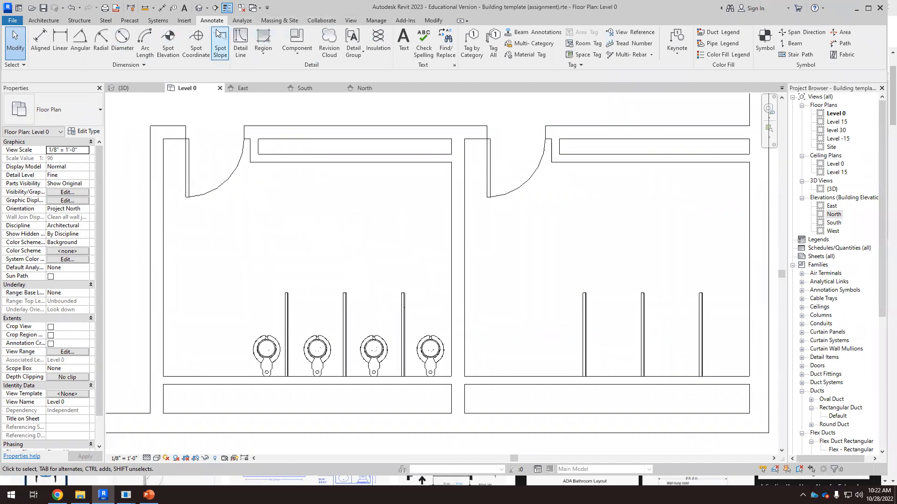
pyautogui.click(158, 20)
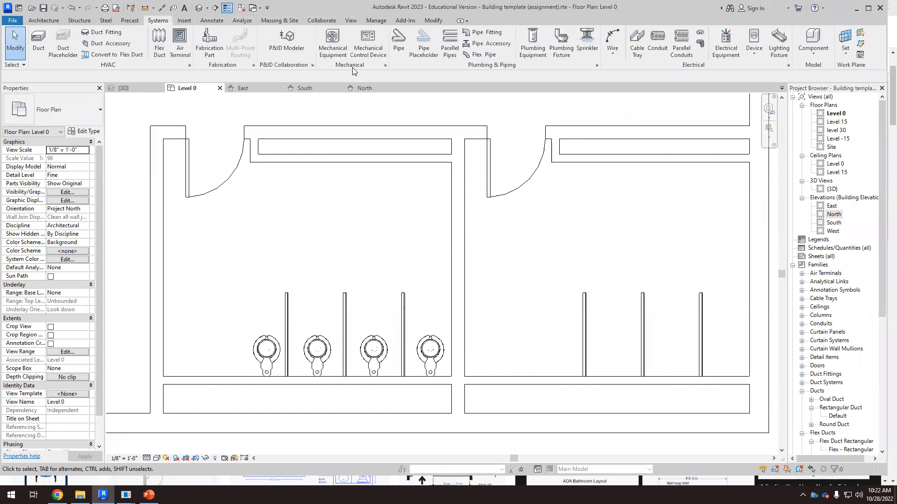
pyautogui.click(333, 43)
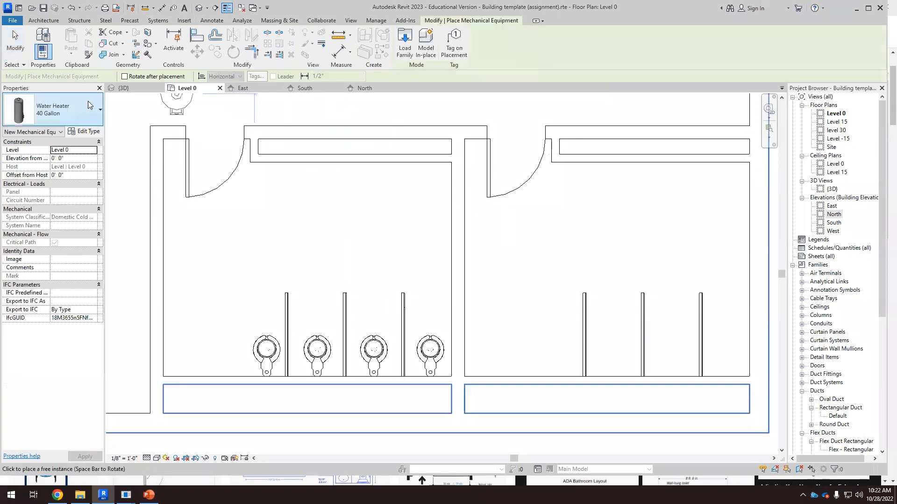
pyautogui.click(94, 108)
pyautogui.scroll(5, 93, 201)
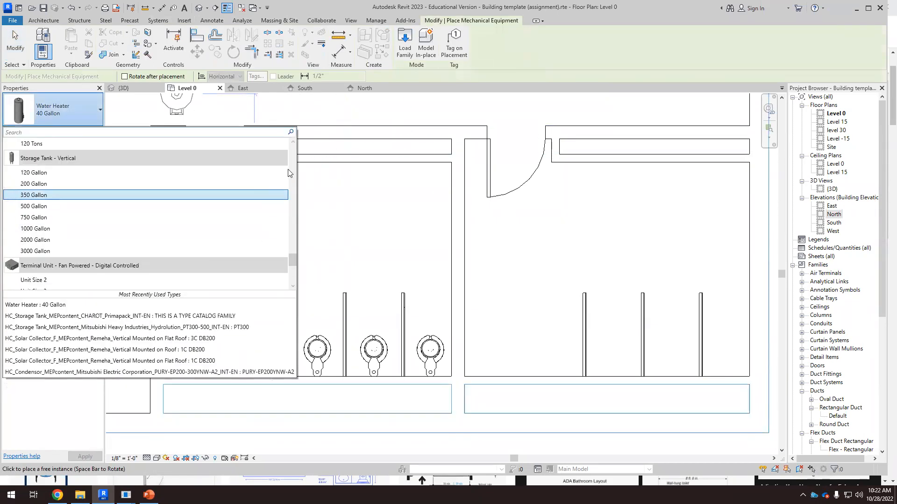
pyautogui.click(158, 20)
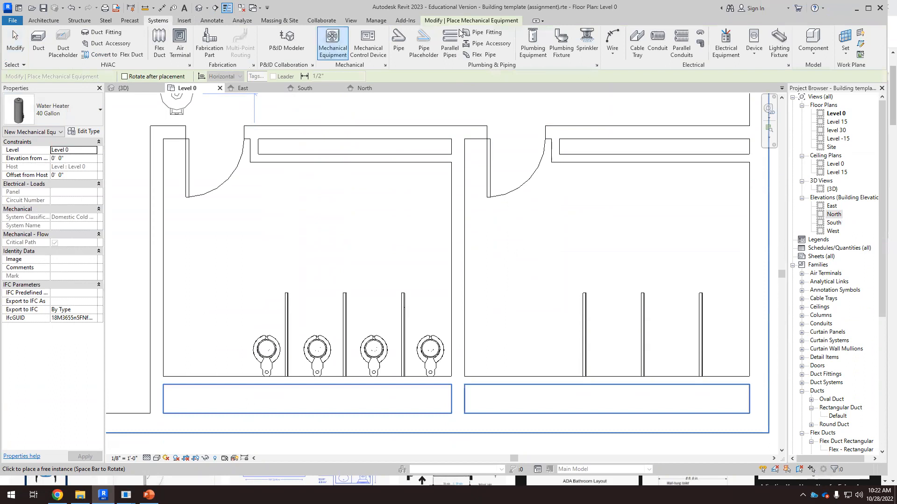
# Step: Place four 20"x18" Sink - Work fixtures in a row along the restroom's upper wall
pyautogui.click(560, 41)
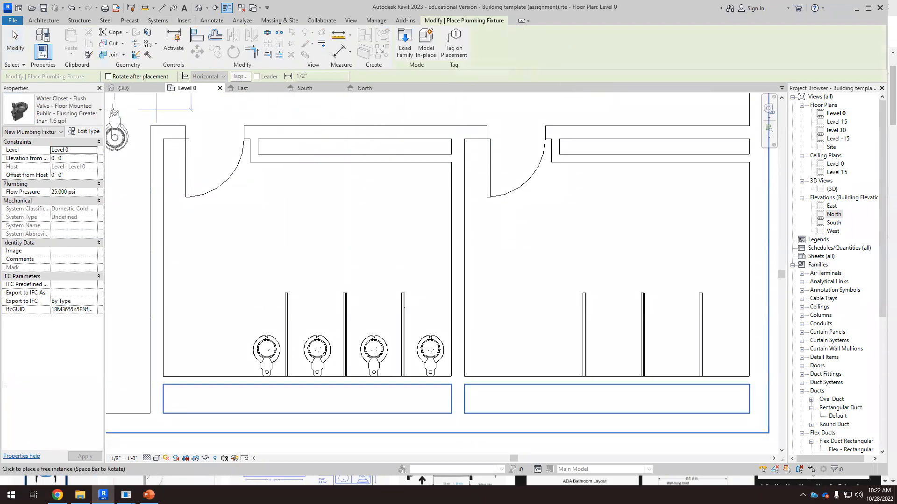
pyautogui.click(96, 115)
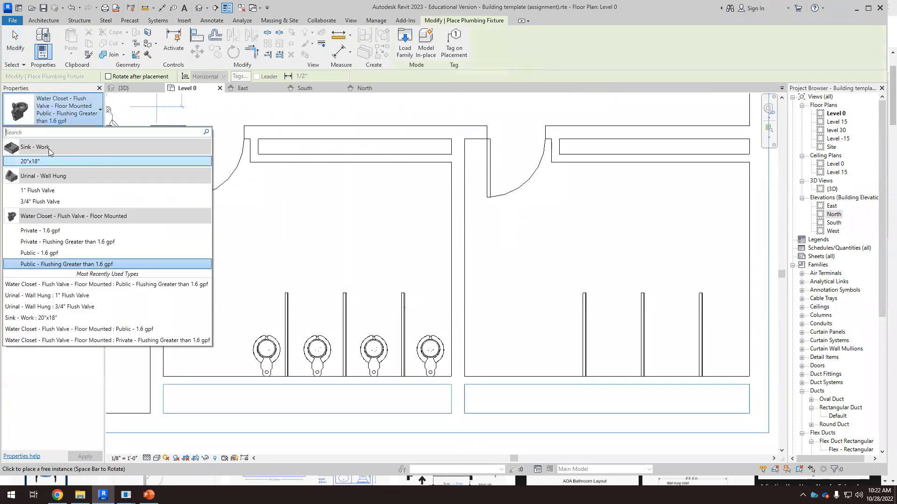
pyautogui.click(33, 162)
pyautogui.scroll(3, 287, 191)
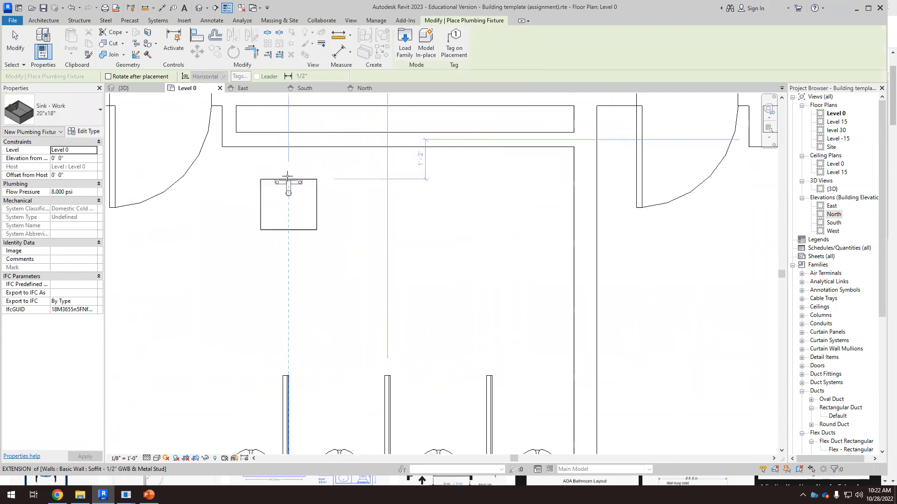
pyautogui.click(288, 149)
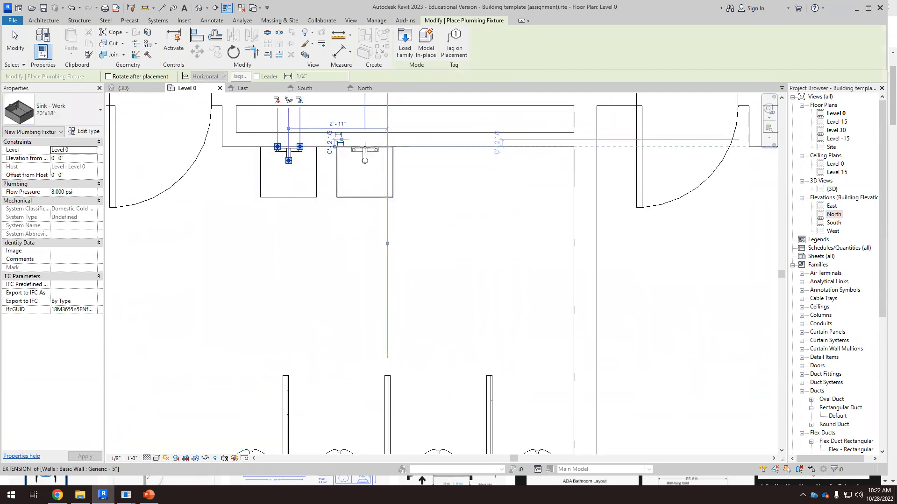
pyautogui.click(376, 153)
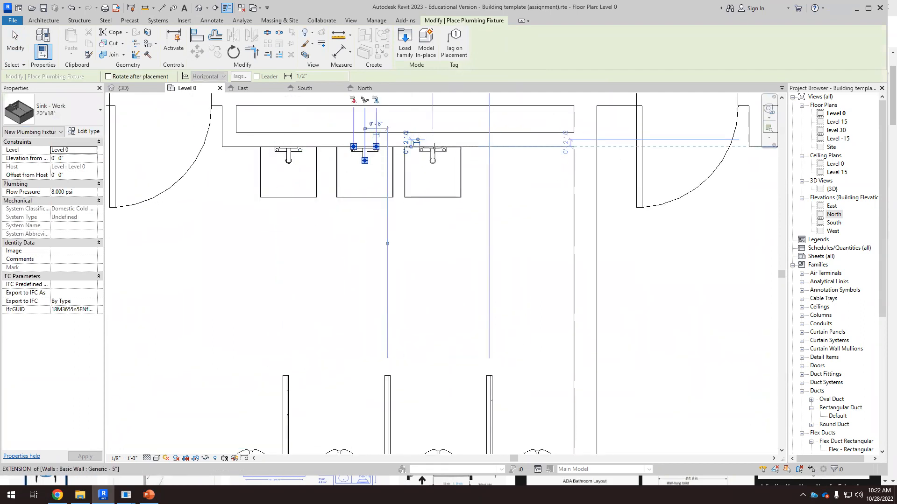
pyautogui.click(514, 149)
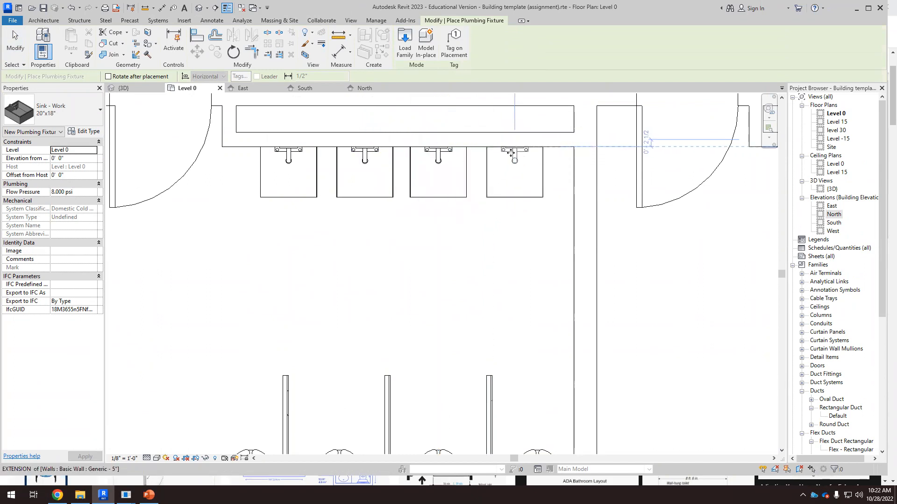
pyautogui.press('Escape')
pyautogui.press('Escape')
# Step: In the 3D view, set one work sink's elevation from level to 3' 0"
pyautogui.scroll(-4, 314, 196)
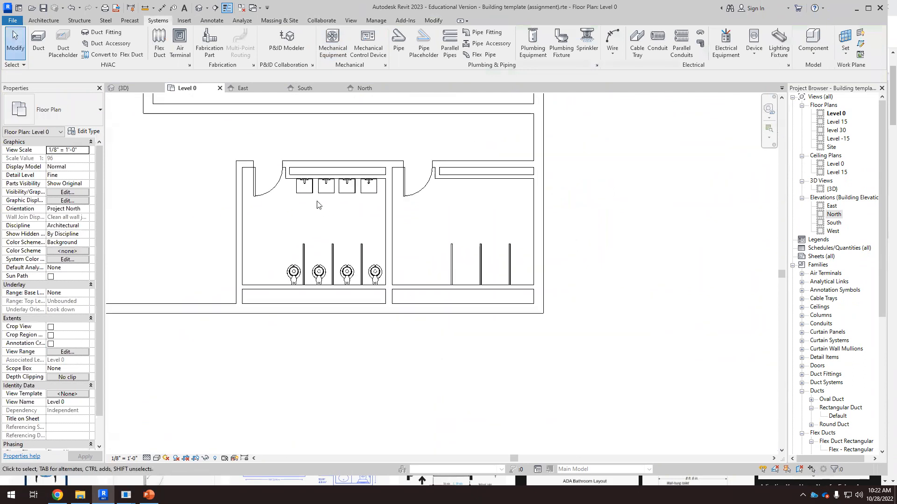
pyautogui.click(164, 87)
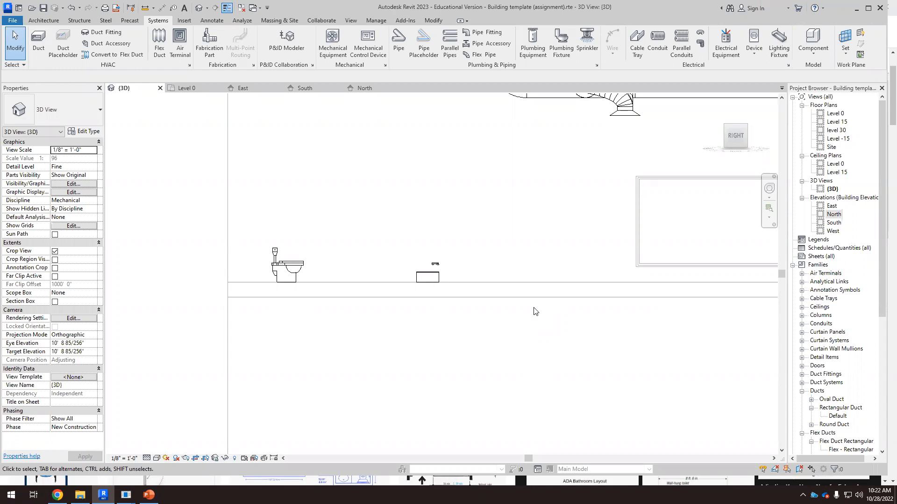
pyautogui.scroll(5, 446, 300)
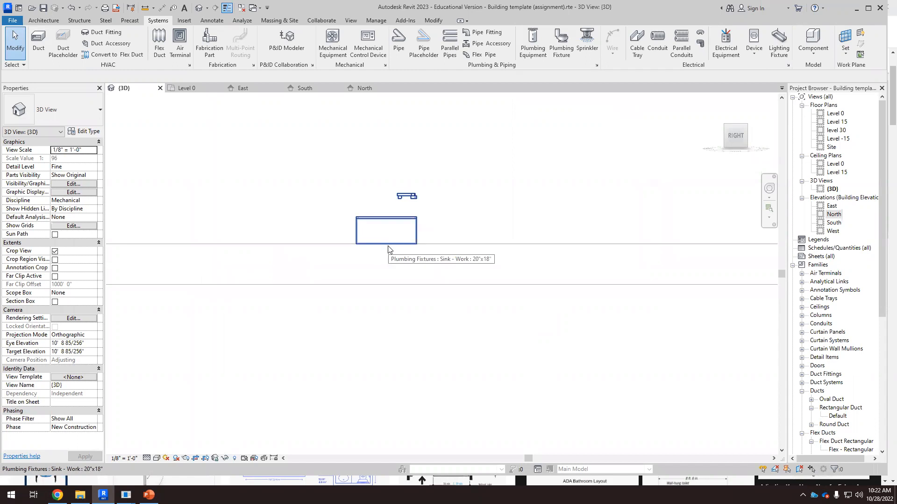
pyautogui.scroll(1, 386, 253)
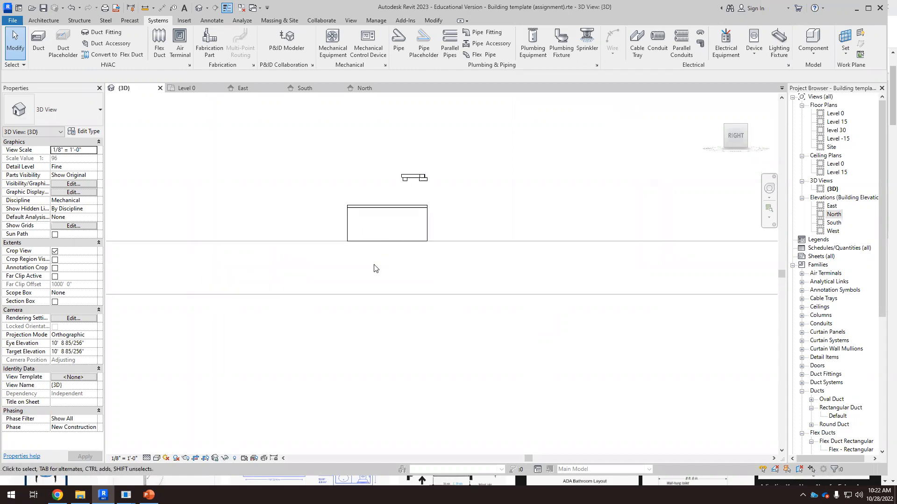
pyautogui.scroll(1, 374, 264)
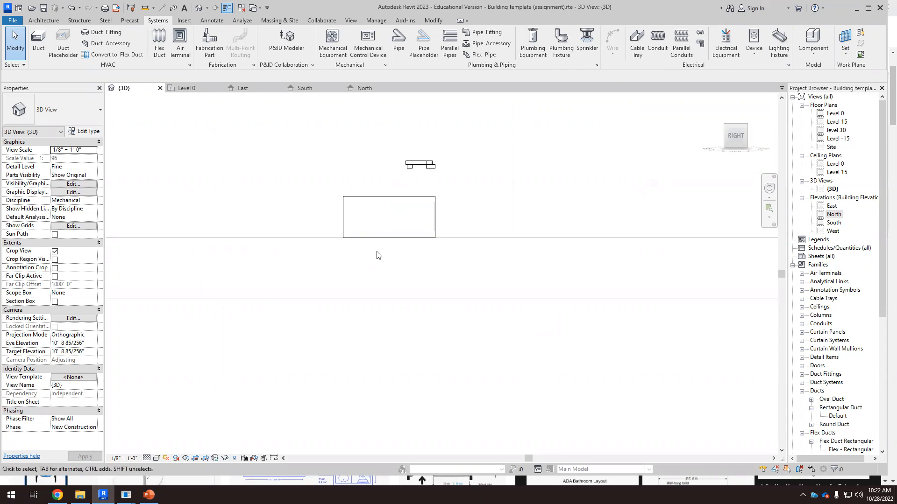
pyautogui.scroll(-1, 379, 255)
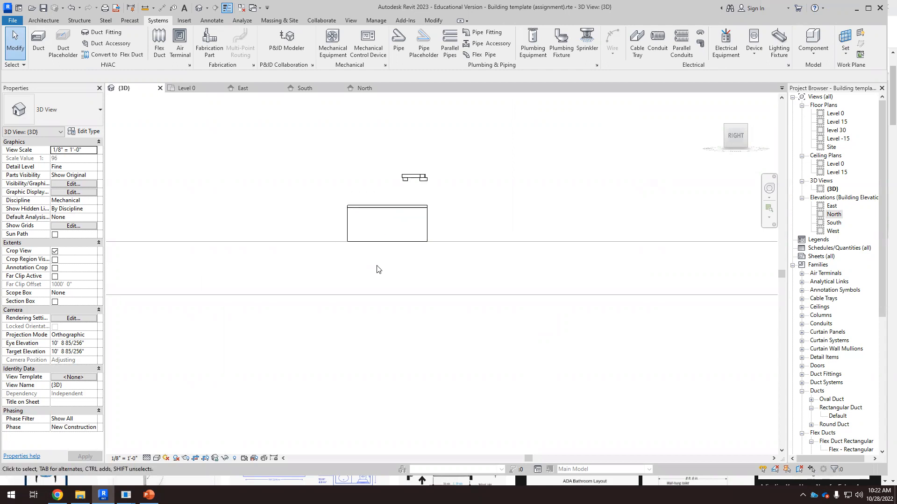
pyautogui.click(377, 210)
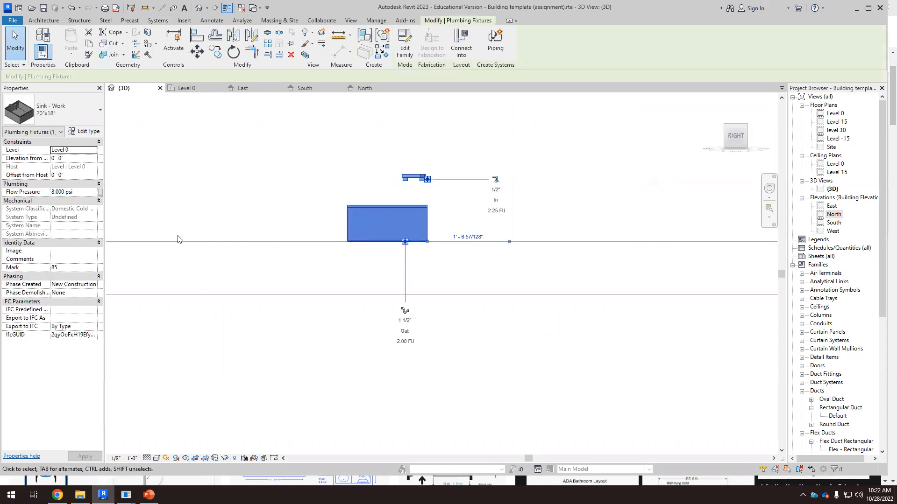
pyautogui.scroll(-2, 176, 238)
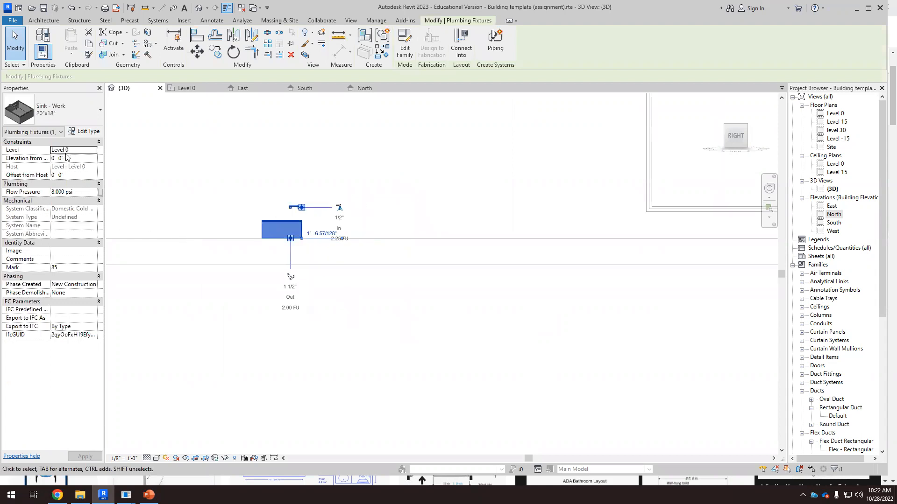
pyautogui.click(55, 159)
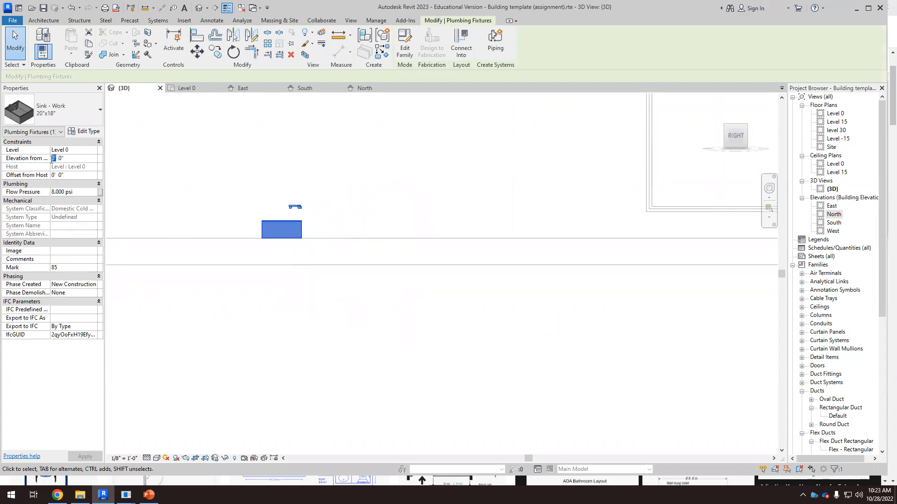
pyautogui.write('3')
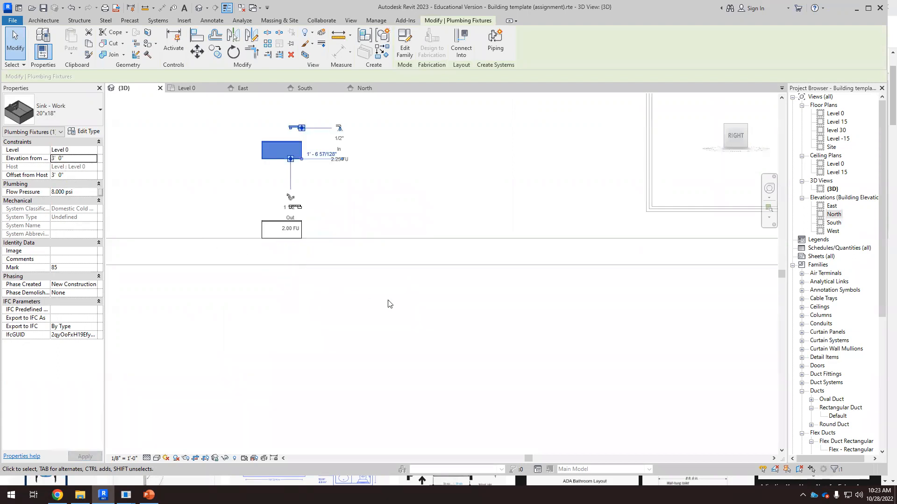
pyautogui.click(353, 241)
# Step: In the East elevation, measure the raised sink's top edge height above the floor level
pyautogui.scroll(4, 341, 200)
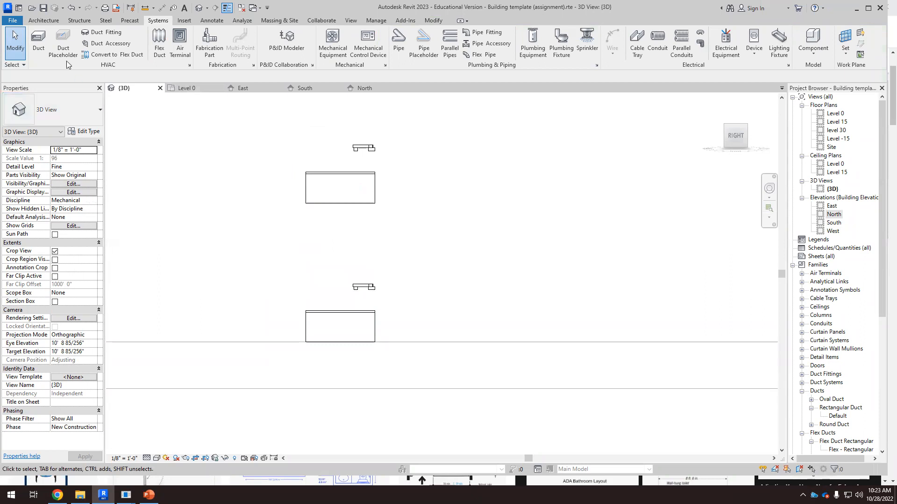
pyautogui.click(43, 20)
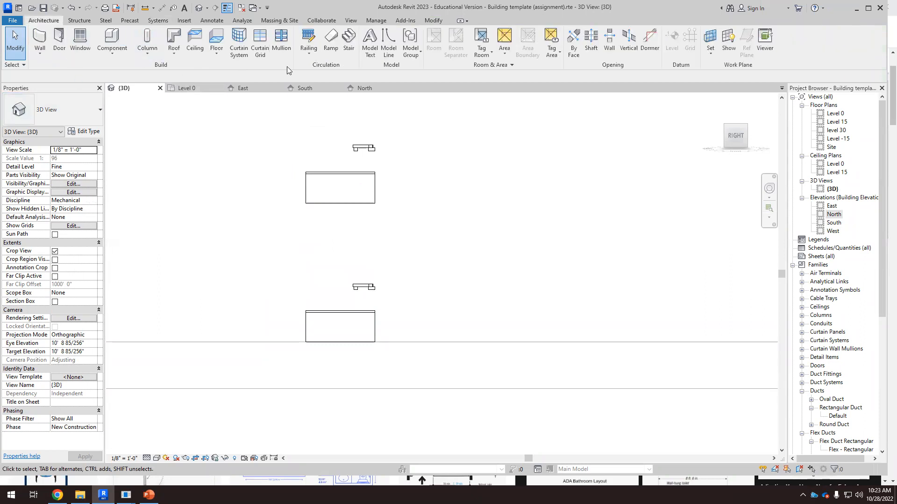
pyautogui.click(212, 20)
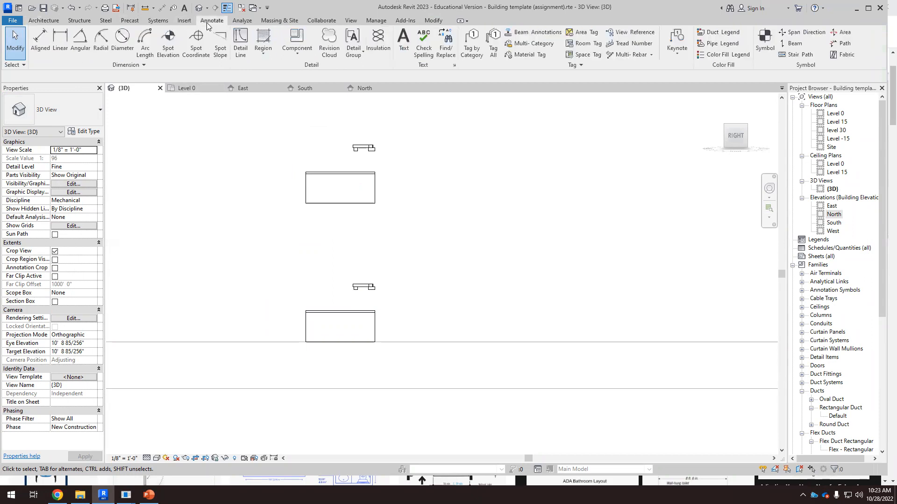
pyautogui.scroll(-2, 430, 202)
pyautogui.scroll(-1, 678, 284)
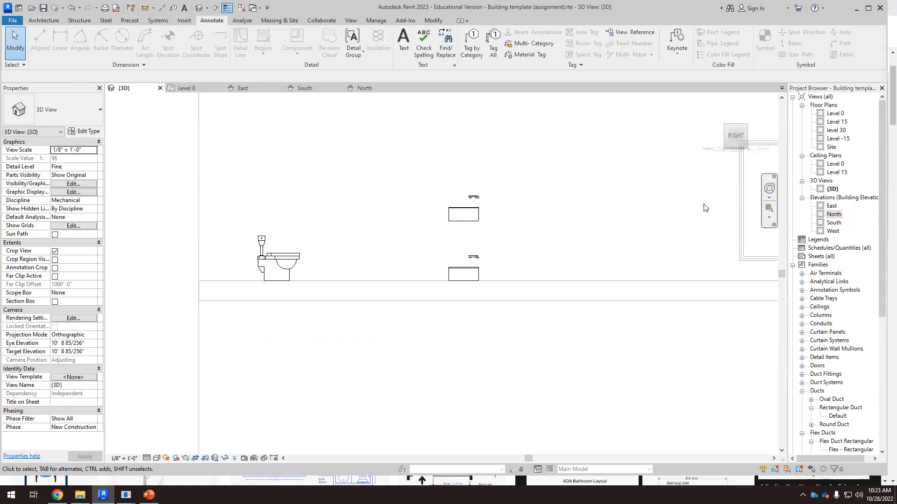
pyautogui.click(245, 89)
pyautogui.scroll(2, 369, 336)
pyautogui.scroll(8, 351, 323)
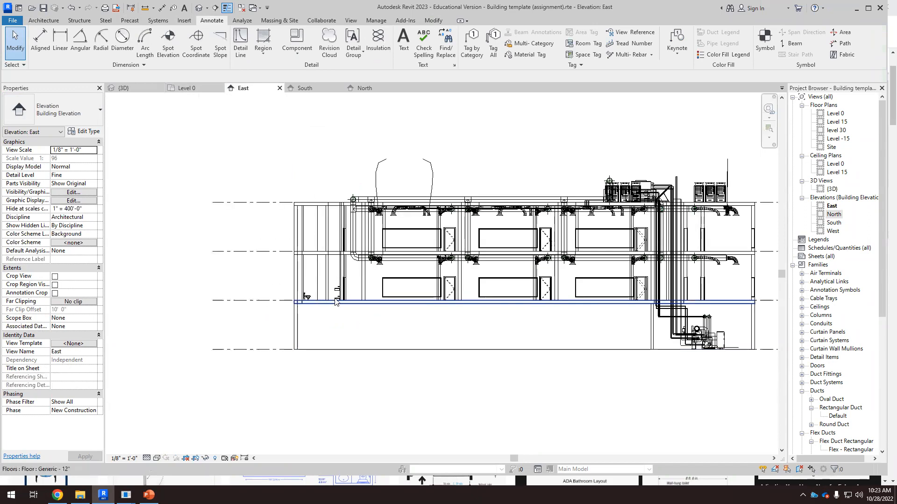
pyautogui.scroll(2, 334, 261)
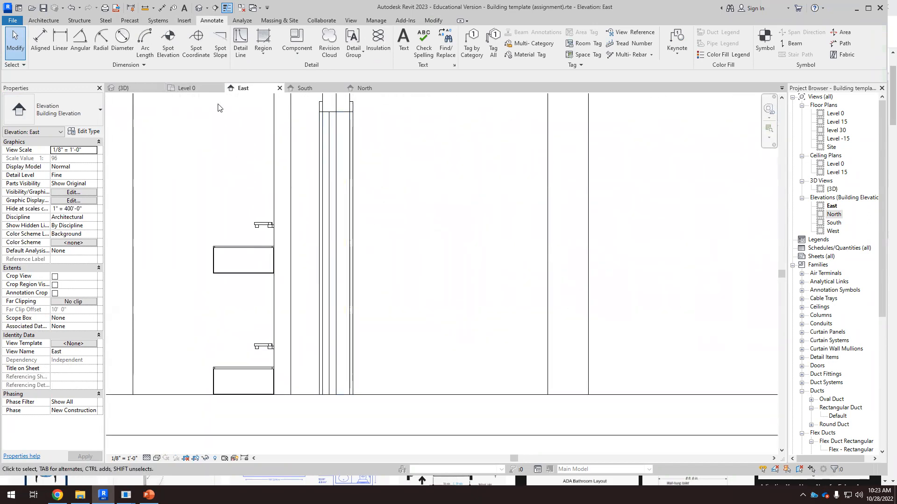
pyautogui.click(40, 41)
pyautogui.scroll(2, 236, 254)
pyautogui.scroll(1, 236, 253)
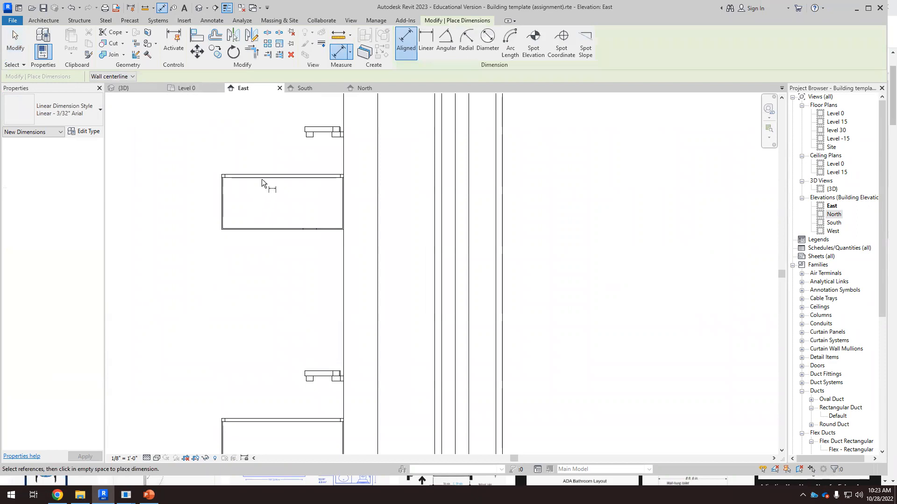
pyautogui.click(268, 177)
pyautogui.scroll(-1, 268, 181)
pyautogui.click(228, 346)
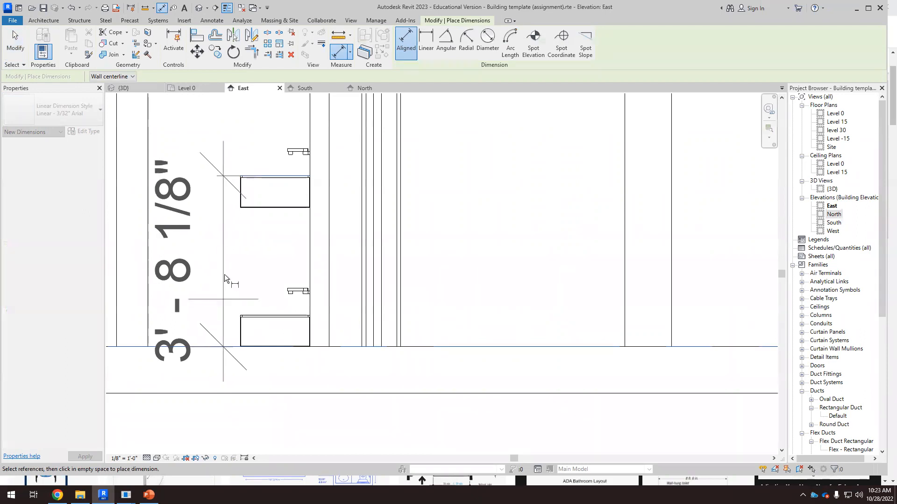
pyautogui.press('Escape')
# Step: Measure the raised sink's bottom edge height above Level 0 in the East elevation
pyautogui.scroll(2, 250, 215)
pyautogui.click(252, 231)
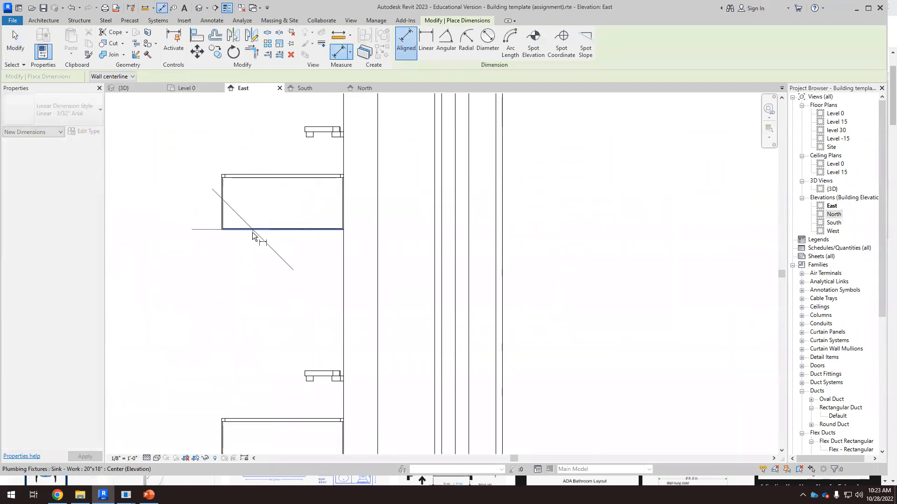
pyautogui.scroll(-2, 254, 253)
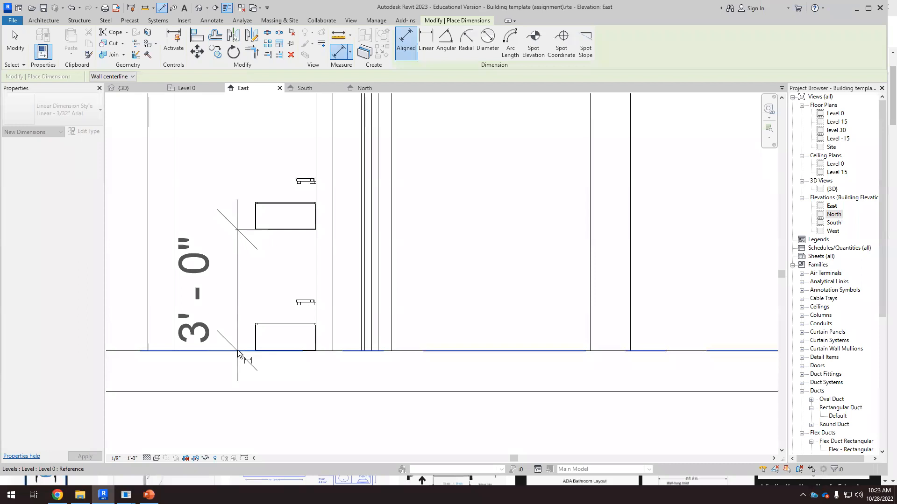
pyautogui.press('Escape')
pyautogui.press('Escape')
pyautogui.scroll(2, 288, 230)
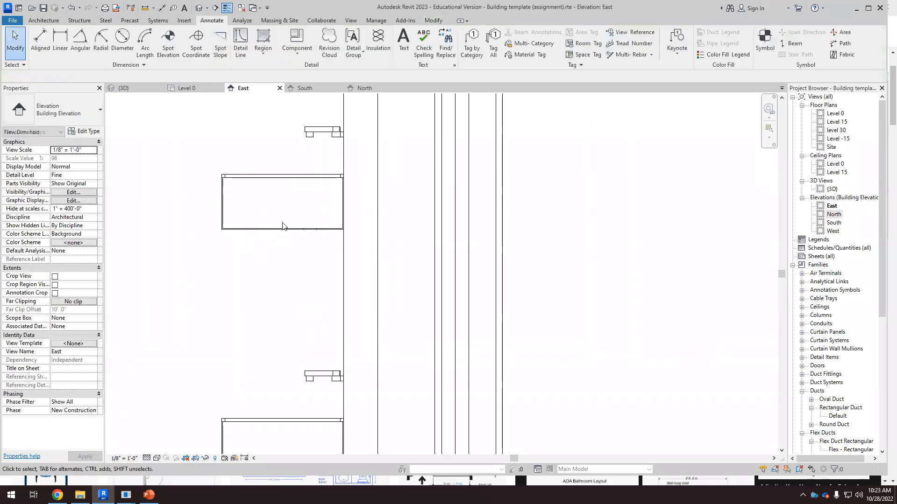
# Step: In the East elevation, set the selected work sink's elevation from level to 2' 0"
pyautogui.click(283, 229)
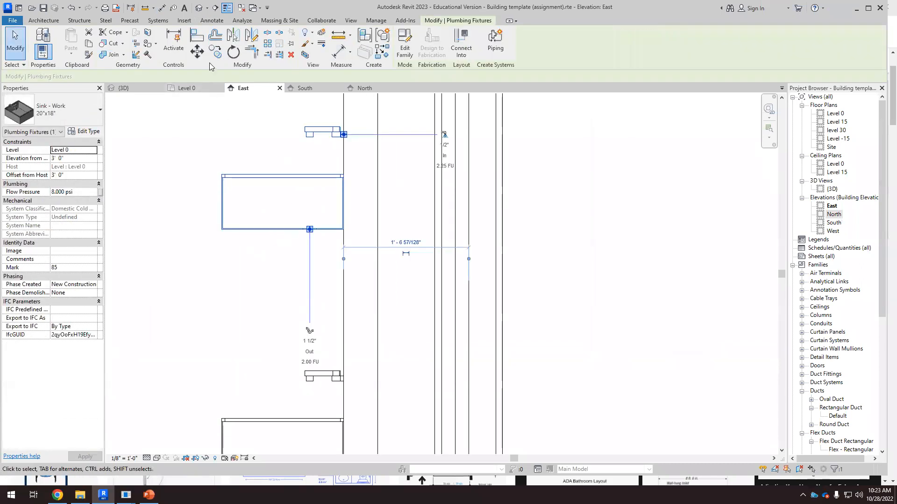
pyautogui.click(57, 158)
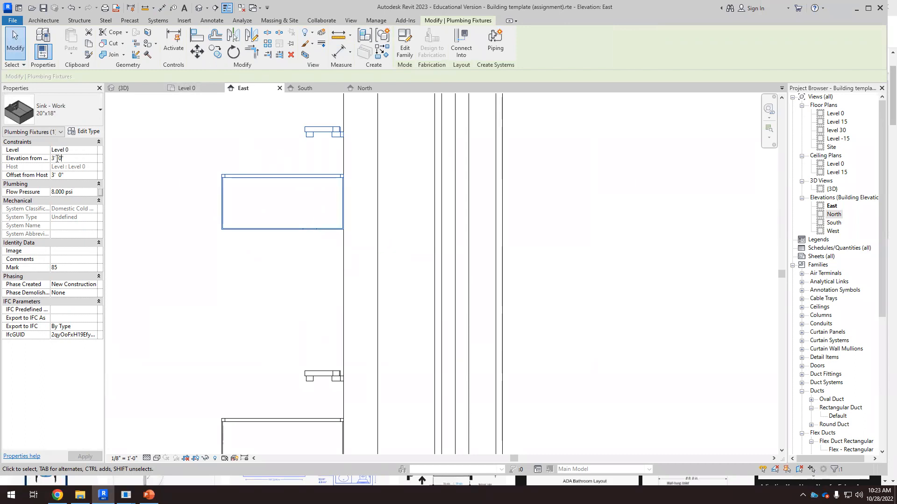
pyautogui.write("2' 4")
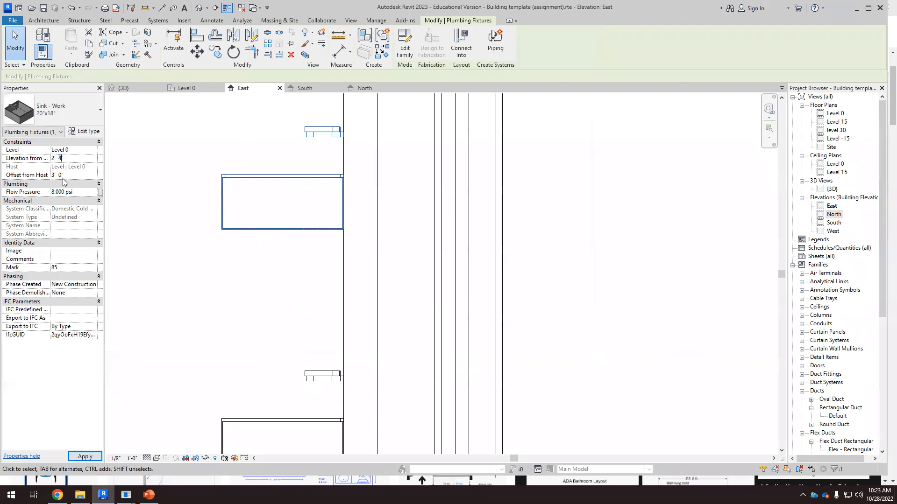
pyautogui.press('Return')
pyautogui.click(238, 205)
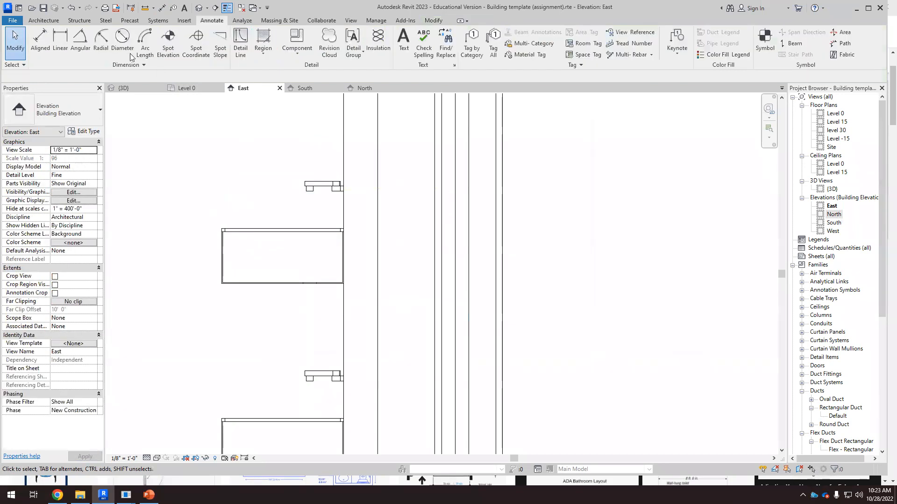
# Step: Measure the work sink's top edge height above the floor with an aligned dimension, without placing it
pyautogui.click(41, 41)
pyautogui.scroll(-2, 283, 194)
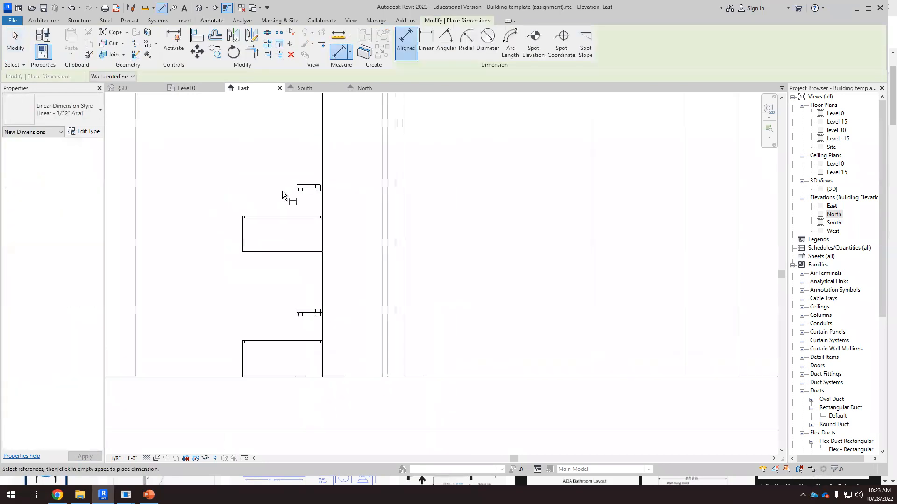
pyautogui.click(276, 216)
pyautogui.click(234, 376)
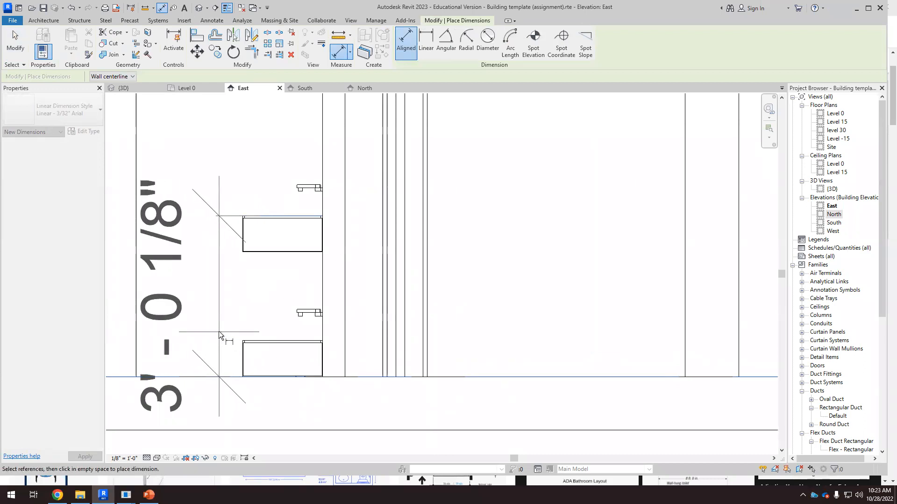
pyautogui.press('Escape')
pyautogui.press('Escape')
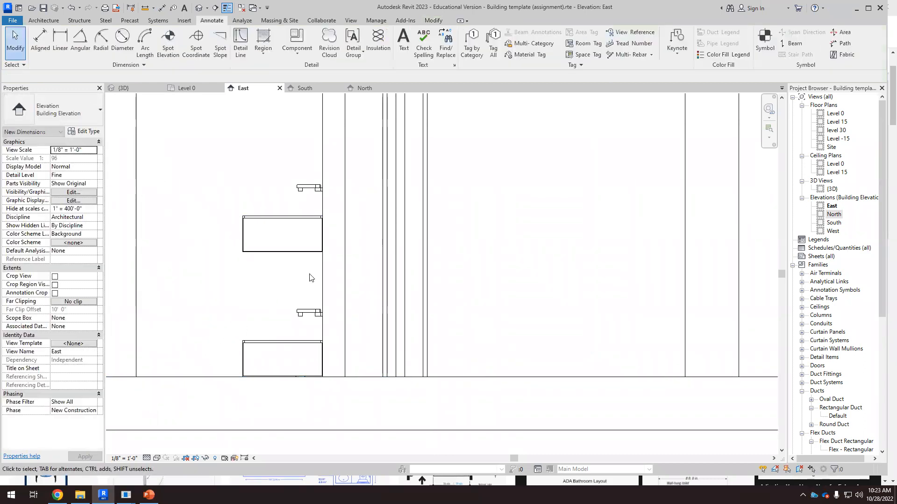
# Step: Select the three work sinks and set their elevation from level to 2' 4"
pyautogui.scroll(-2, 384, 202)
pyautogui.scroll(-1, 383, 202)
pyautogui.moveTo(270, 346); pyautogui.dragTo(384, 233)
pyautogui.click(56, 158)
pyautogui.click(55, 158)
pyautogui.moveTo(55, 159); pyautogui.dragTo(62, 159)
pyautogui.write("2' 4")
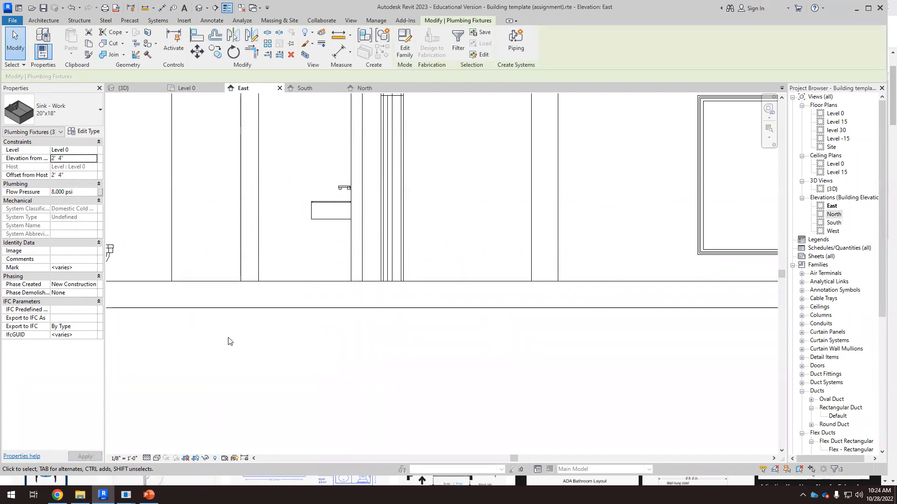
pyautogui.click(228, 338)
pyautogui.scroll(-7, 394, 256)
pyautogui.scroll(6, 393, 248)
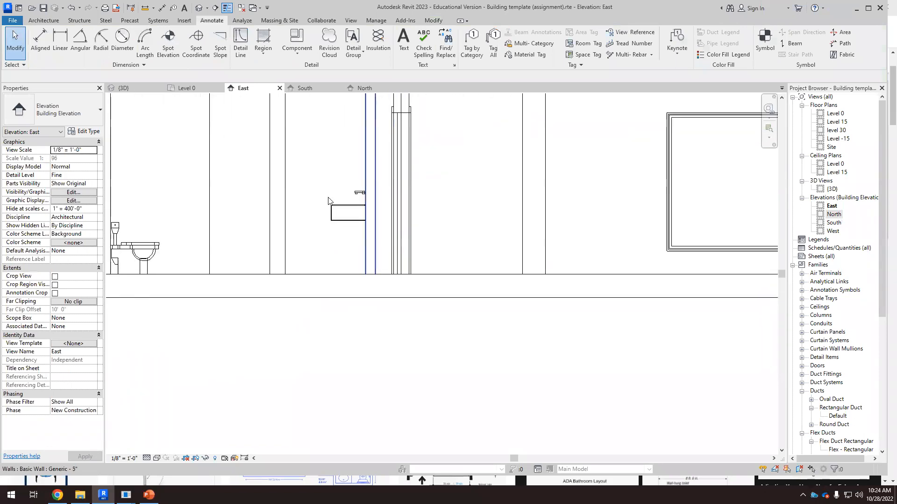
pyautogui.scroll(1, 334, 202)
pyautogui.scroll(1, 350, 203)
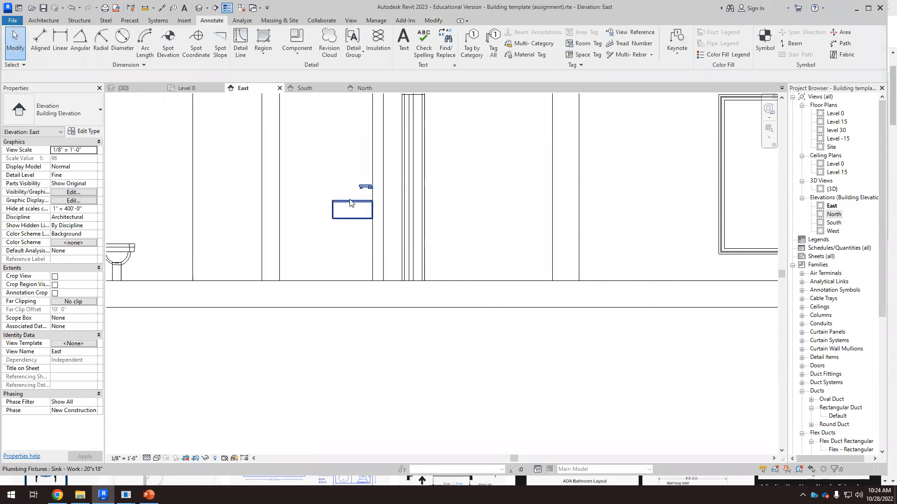
pyautogui.scroll(2, 348, 203)
pyautogui.scroll(3, 350, 201)
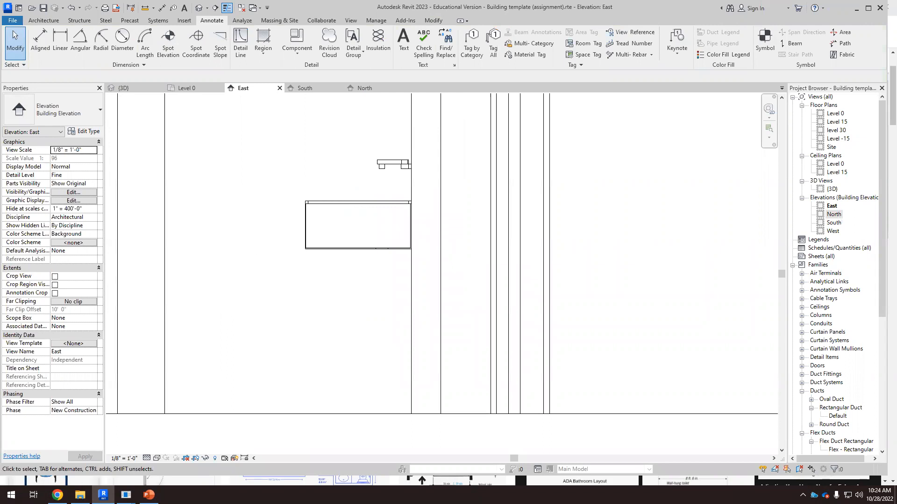
# Step: Switch to the web browser and search Google for "height of a desk in inches", highlighting the answer
pyautogui.hotkey('alt', 'Tab')
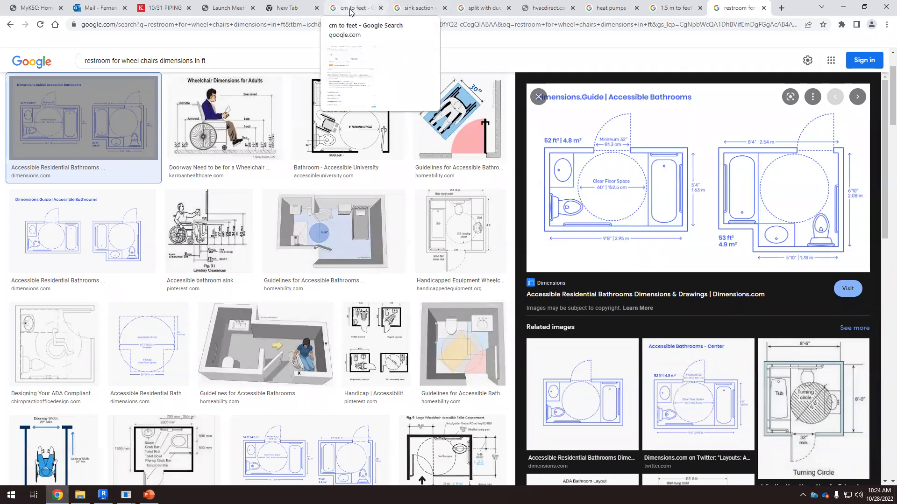
pyautogui.click(781, 8)
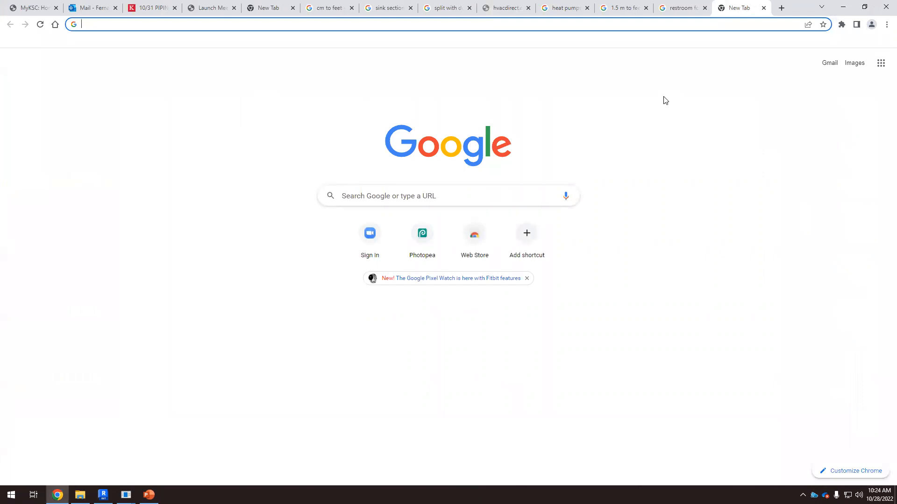
pyautogui.write('h')
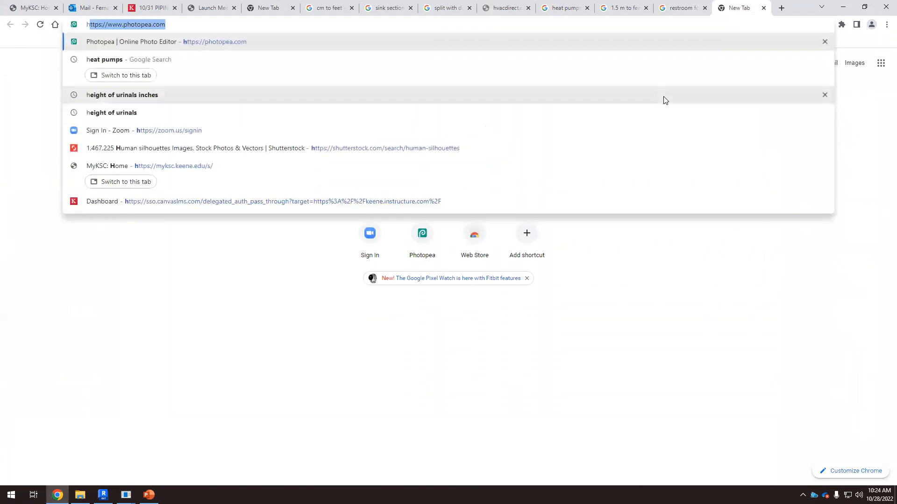
pyautogui.write('eight of ')
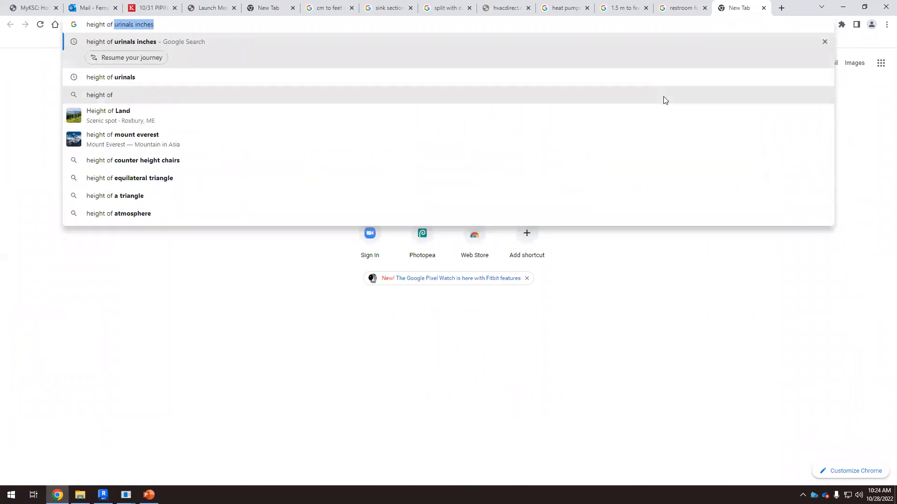
pyautogui.write('a desk in f')
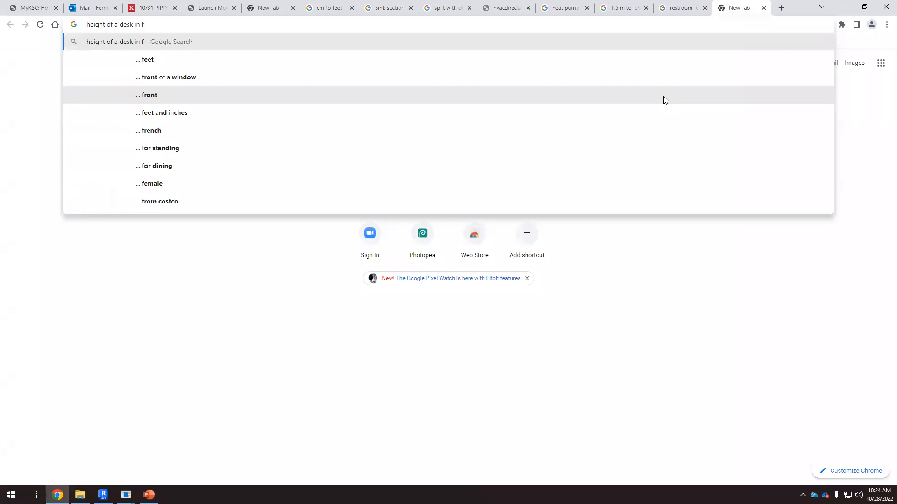
pyautogui.press('BackSpace')
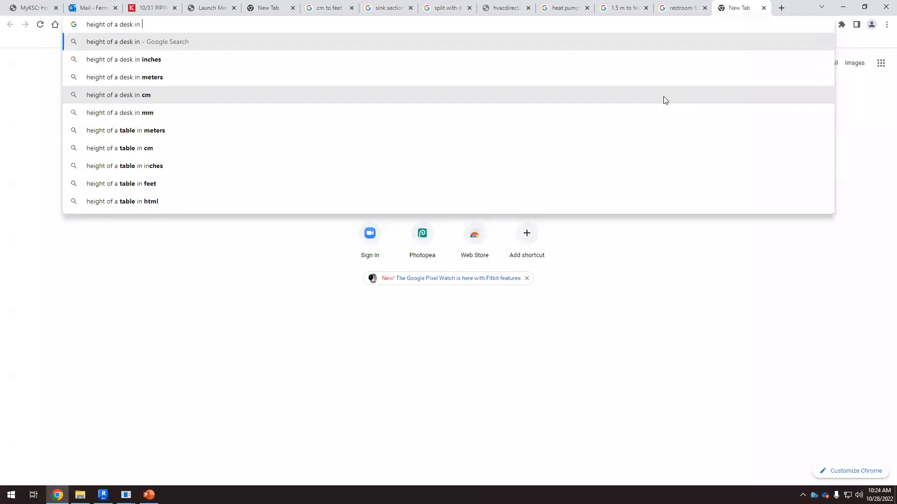
pyautogui.write('inches')
pyautogui.press('Return')
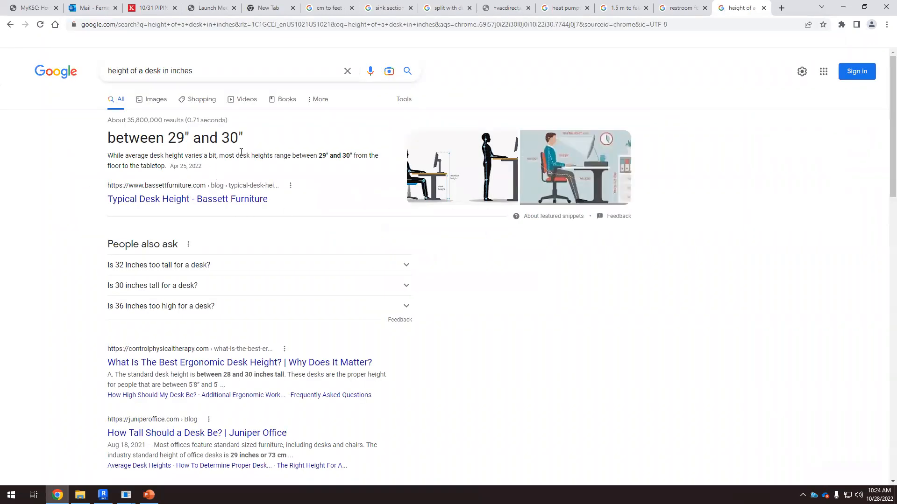
pyautogui.moveTo(170, 137); pyautogui.dragTo(245, 139)
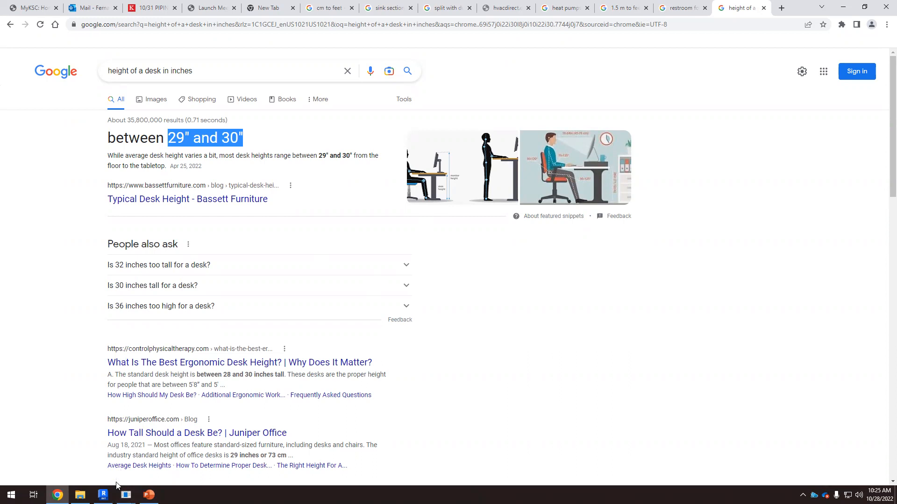
# Step: Return to Revit and review the adjusted work sinks in the East elevation
pyautogui.click(103, 494)
pyautogui.scroll(-5, 411, 276)
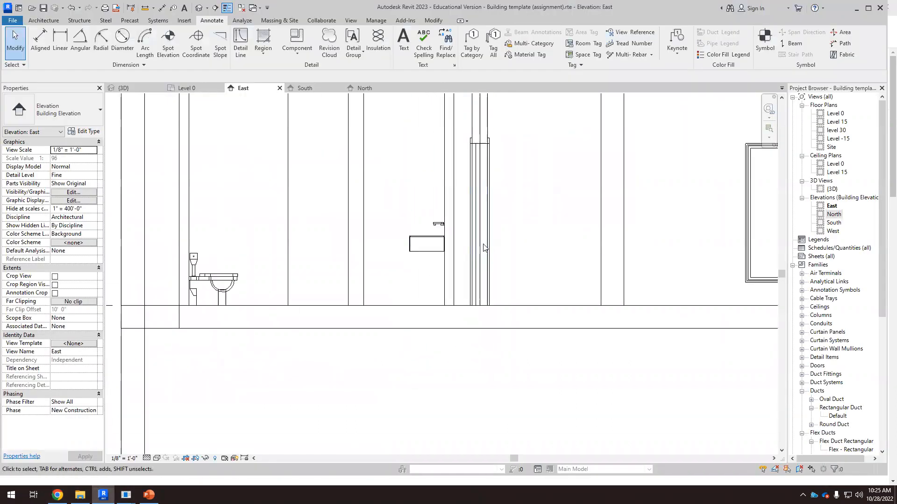
pyautogui.scroll(3, 444, 280)
pyautogui.scroll(2, 467, 238)
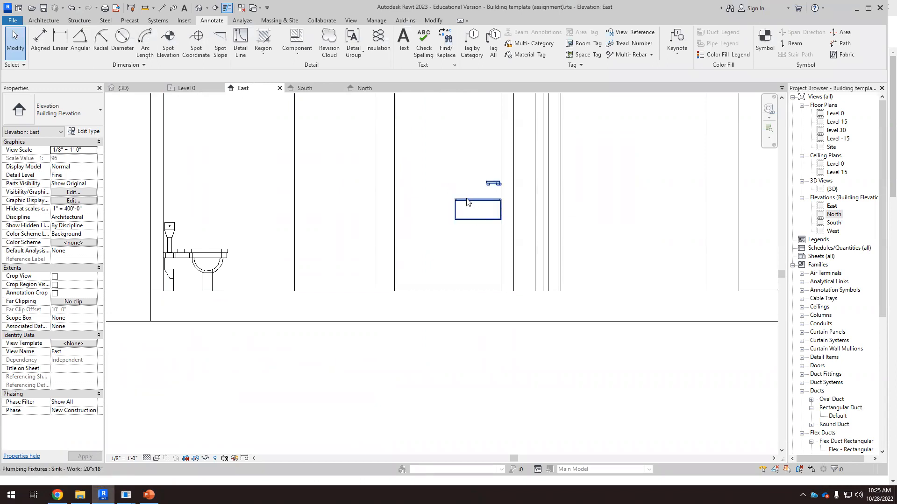
pyautogui.scroll(2, 476, 200)
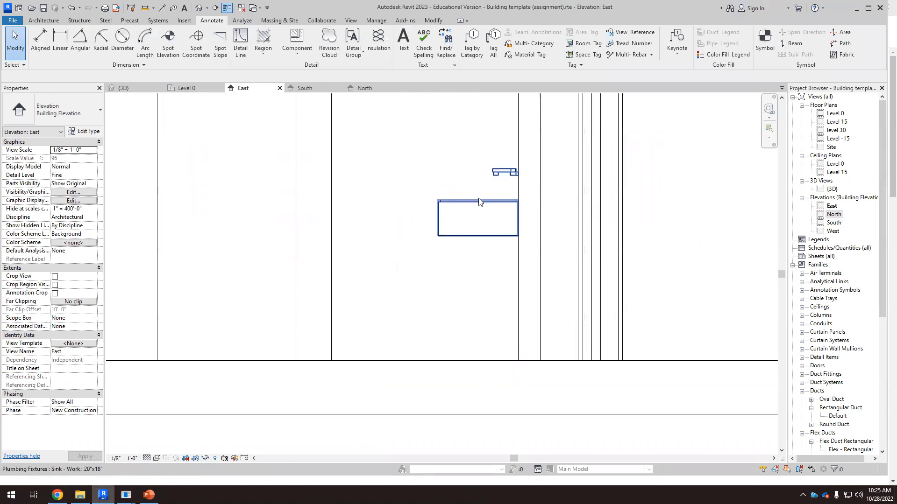
pyautogui.scroll(-1, 474, 220)
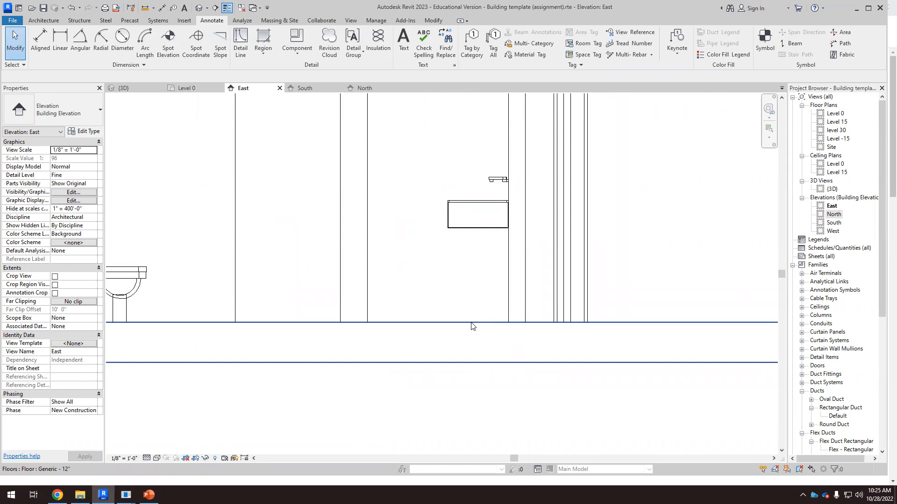
pyautogui.scroll(-4, 474, 308)
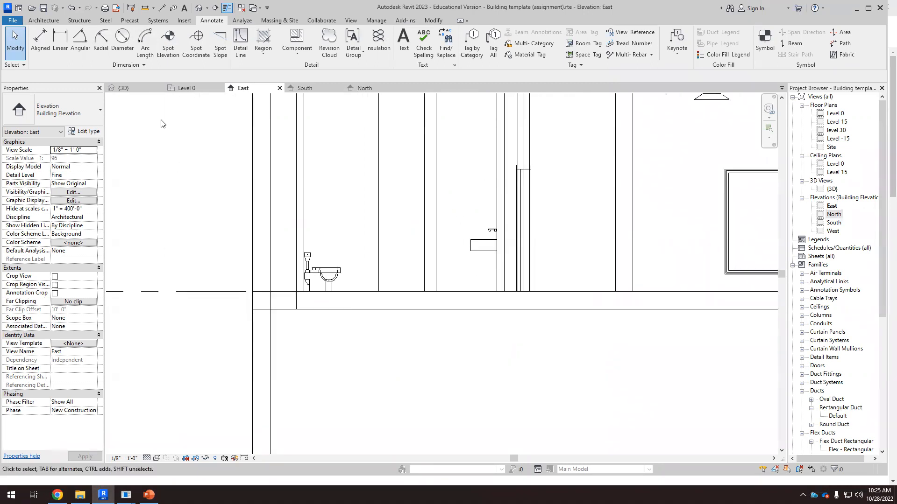
# Step: On the Level 0 plan, copy the restroom's work sinks, water closets and partitions into the adjacent restroom
pyautogui.click(187, 88)
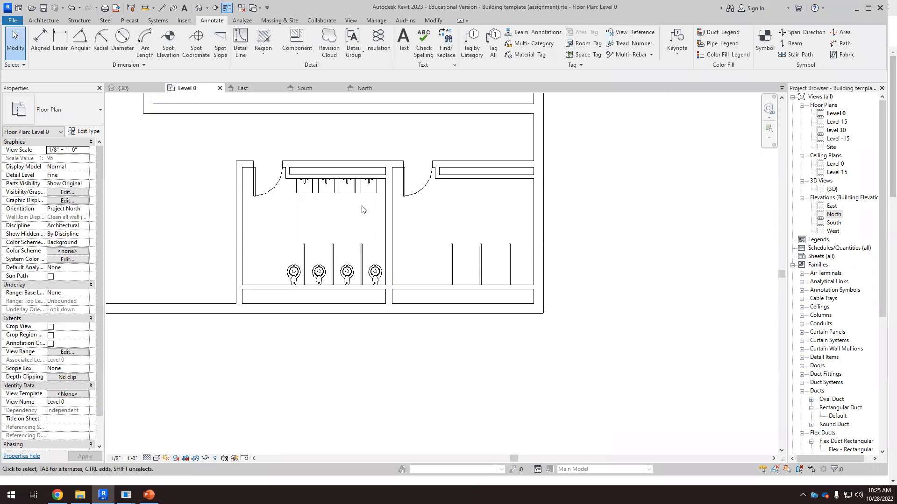
pyautogui.scroll(2, 363, 242)
pyautogui.moveTo(242, 364); pyautogui.dragTo(392, 128)
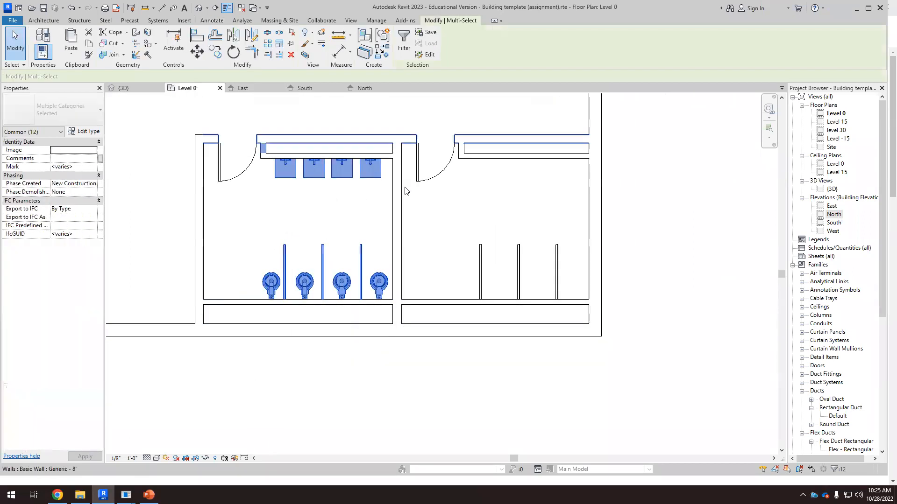
pyautogui.click(214, 52)
pyautogui.click(393, 159)
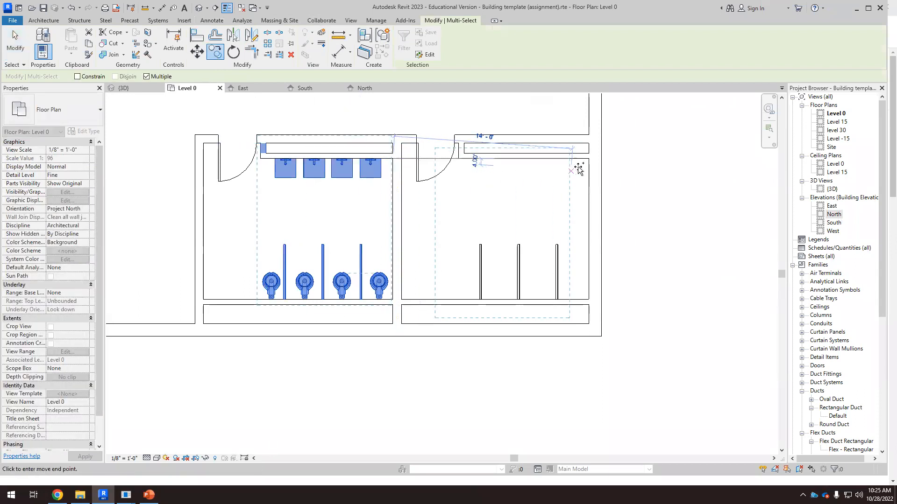
pyautogui.click(589, 159)
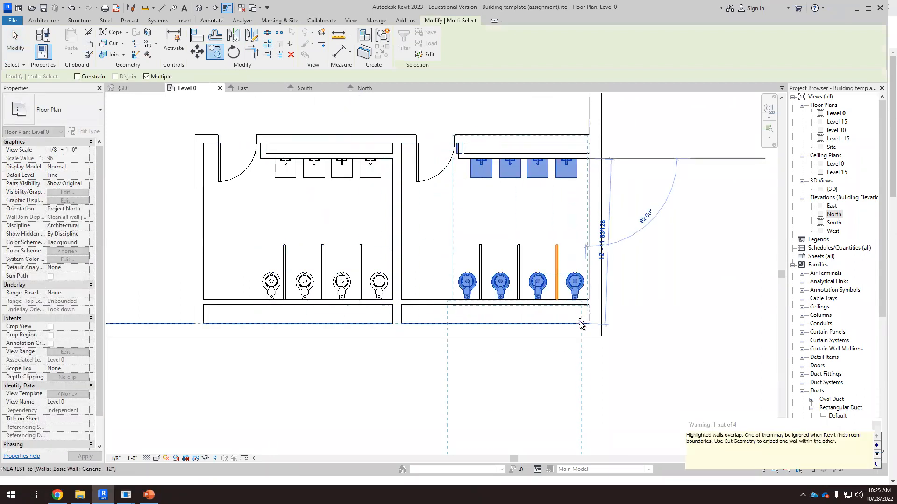
pyautogui.press('Escape')
pyautogui.press('Escape')
# Step: Delete the two rightmost water closets in the copied restroom
pyautogui.scroll(1, 561, 312)
pyautogui.click(556, 289)
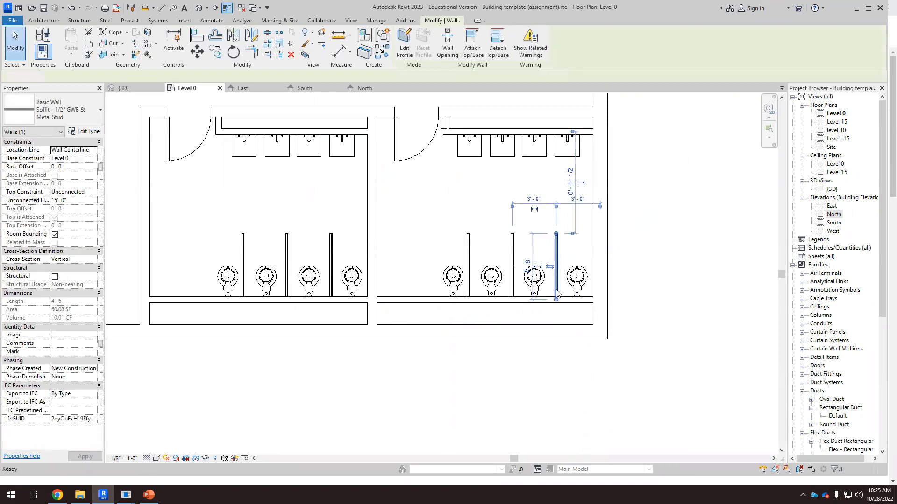
pyautogui.press('Escape')
pyautogui.click(534, 286)
pyautogui.press('Delete')
pyautogui.click(576, 284)
pyautogui.press('Delete')
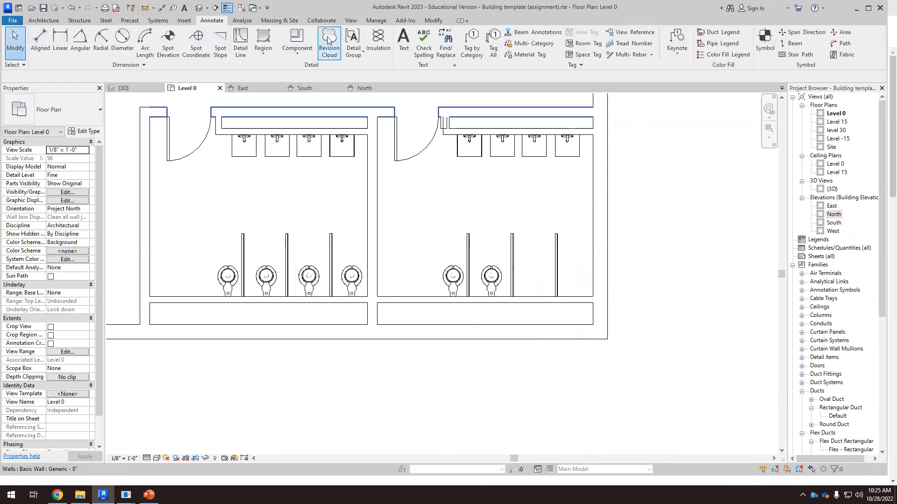
# Step: Try to place a wall-hung 1" flush valve urinal on a face in the copied restroom
pyautogui.click(158, 20)
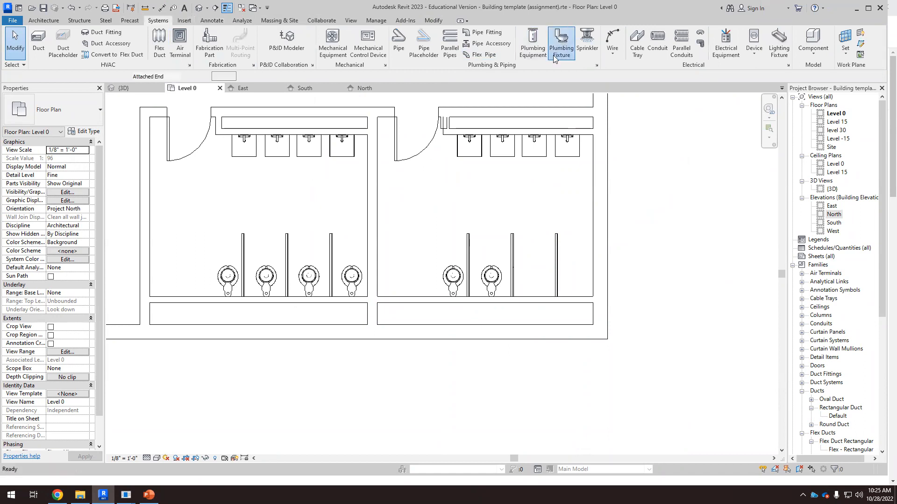
pyautogui.click(561, 46)
pyautogui.click(84, 115)
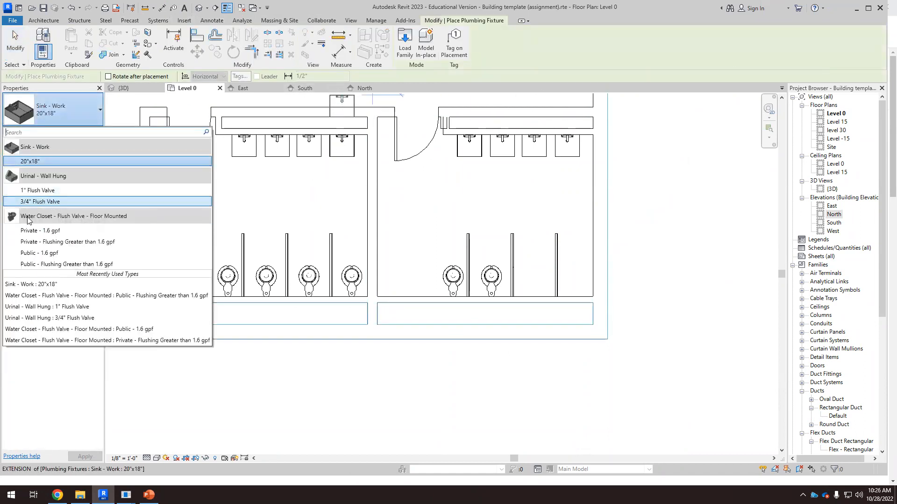
pyautogui.click(41, 190)
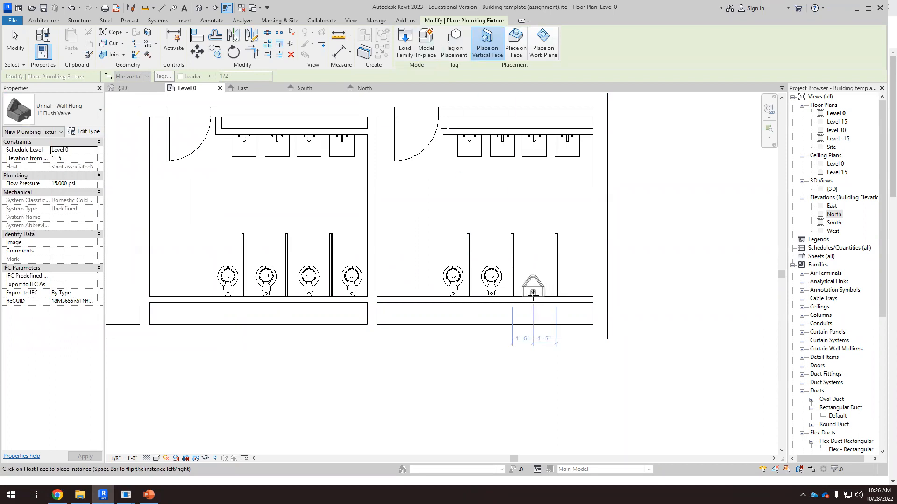
pyautogui.click(516, 44)
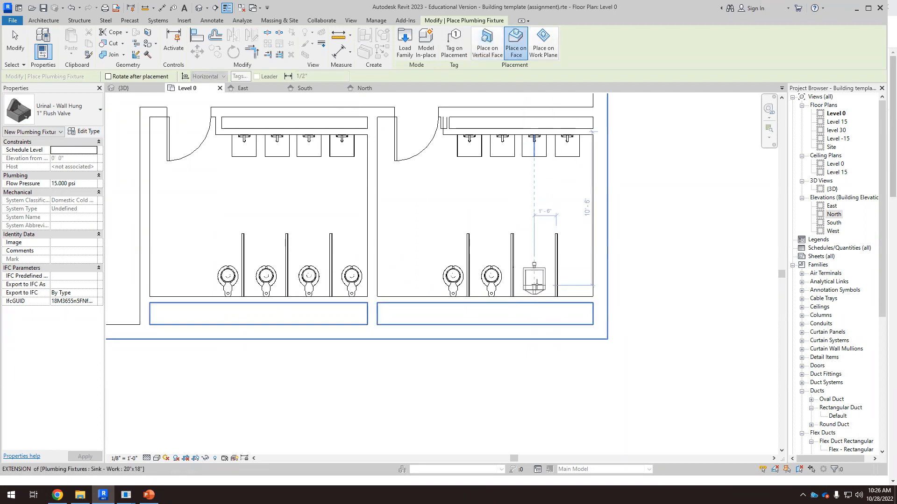
pyautogui.scroll(4, 534, 271)
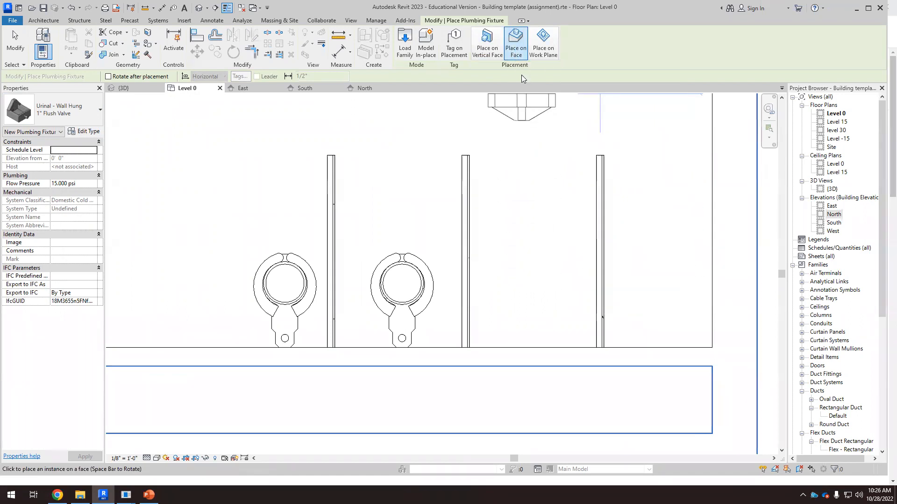
pyautogui.scroll(-1, 544, 224)
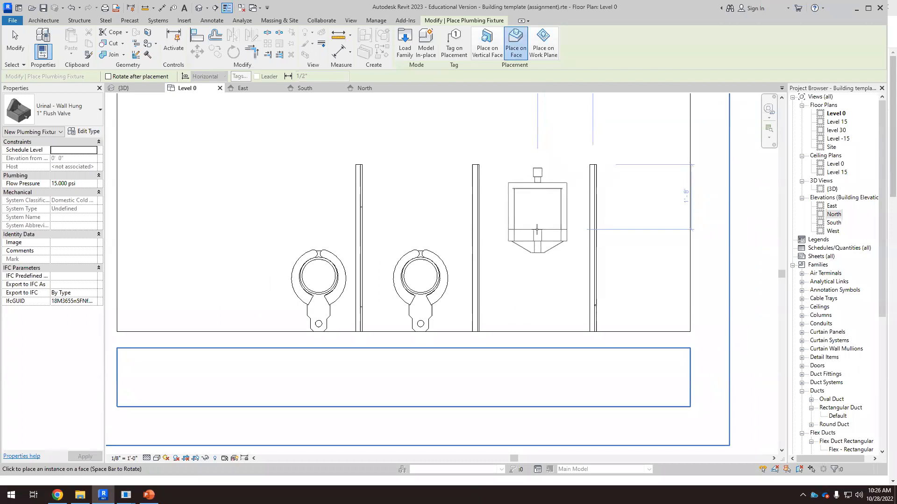
pyautogui.click(537, 230)
# Step: In the 3D view, select and delete the misplaced urinal
pyautogui.click(129, 89)
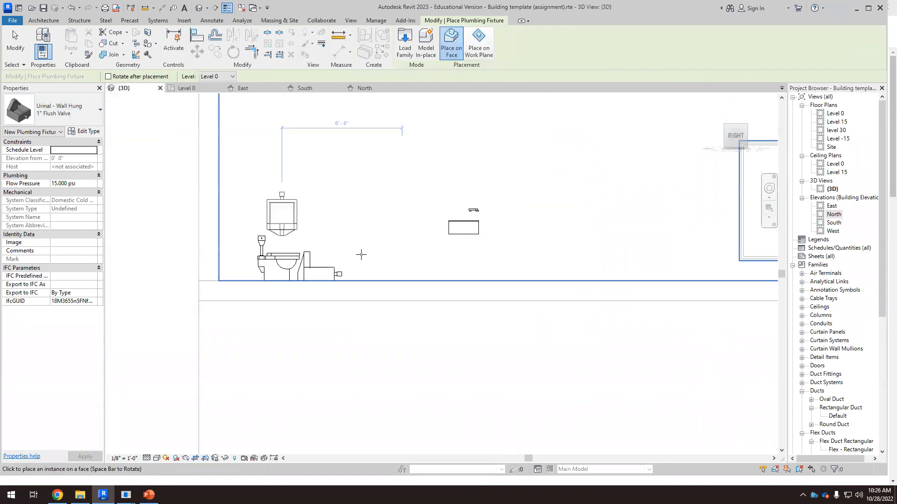
pyautogui.press('Escape')
pyautogui.scroll(1, 335, 302)
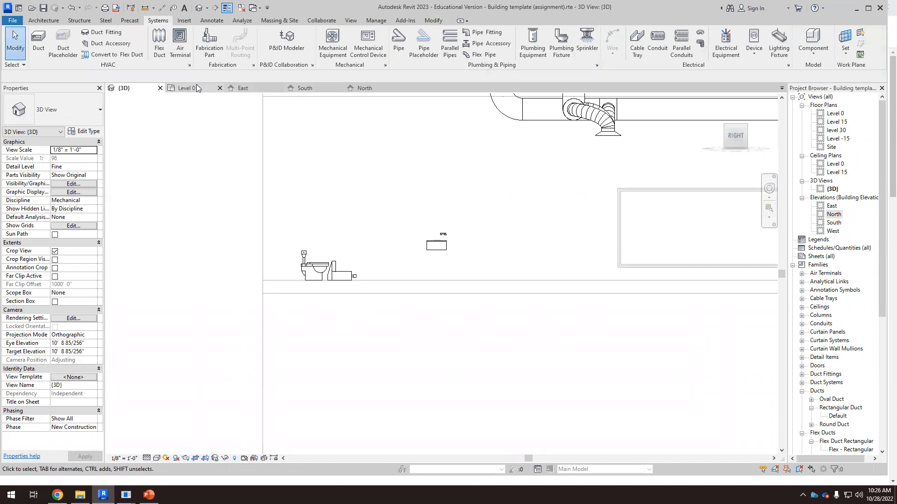
pyautogui.scroll(-1, 350, 317)
pyautogui.keyDown('shift'); pyautogui.moveTo(348, 318); pyautogui.dragTo(209, 333, button='middle'); pyautogui.keyUp('shift')
pyautogui.scroll(2, 208, 225)
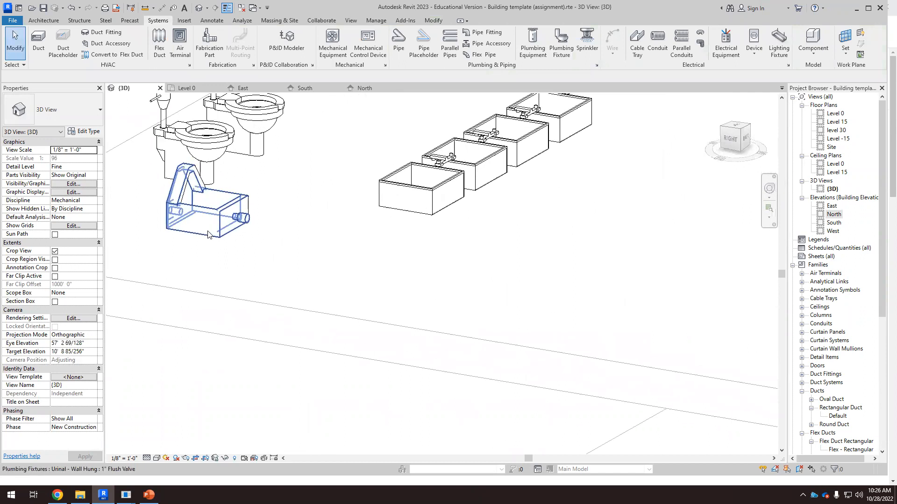
pyautogui.scroll(-1, 299, 280)
pyautogui.keyDown('shift'); pyautogui.moveTo(302, 309); pyautogui.dragTo(297, 314, button='middle'); pyautogui.keyUp('shift')
pyautogui.scroll(-2, 364, 301)
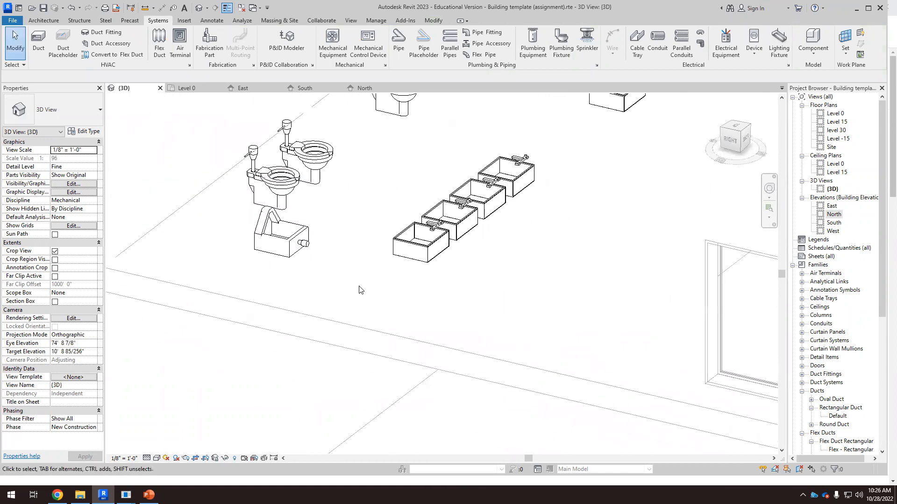
pyautogui.click(290, 256)
pyautogui.press('Delete')
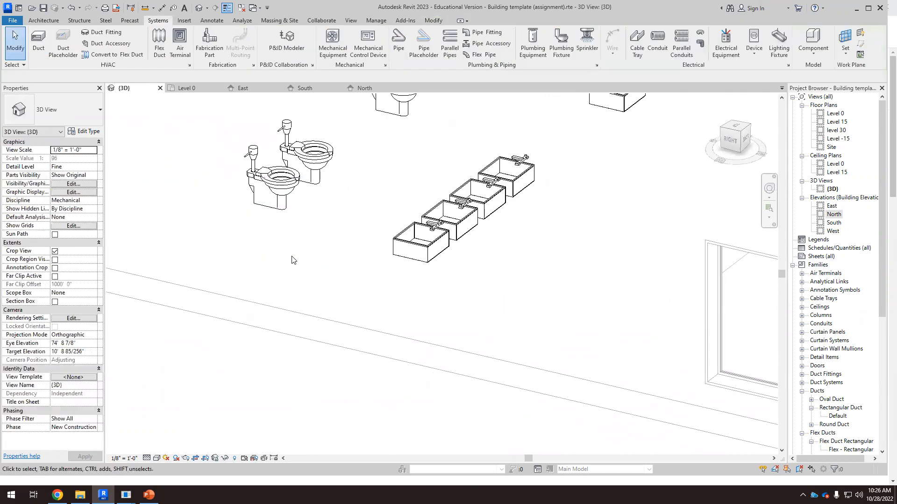
# Step: On the Level 0 plan, place two wall-hung 1" flush valve urinals on the copied restroom's wall as vertical-face fixtures
pyautogui.click(198, 89)
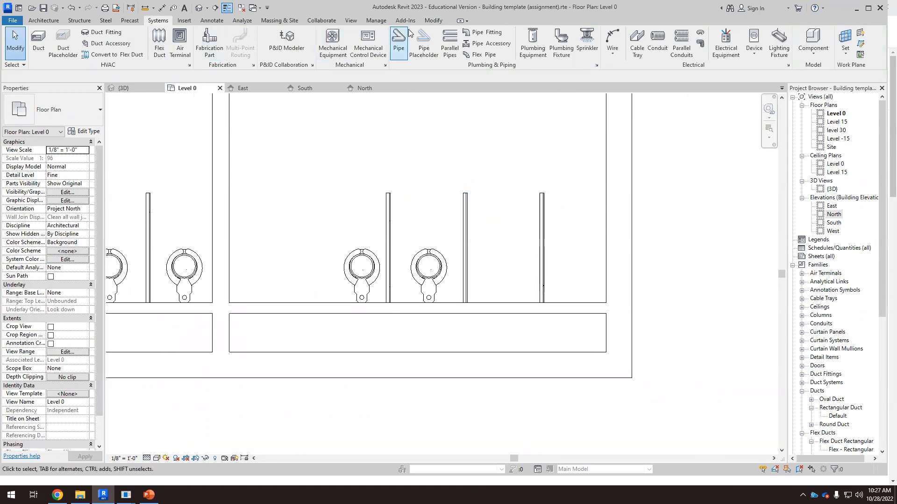
pyautogui.click(561, 43)
pyautogui.scroll(3, 503, 243)
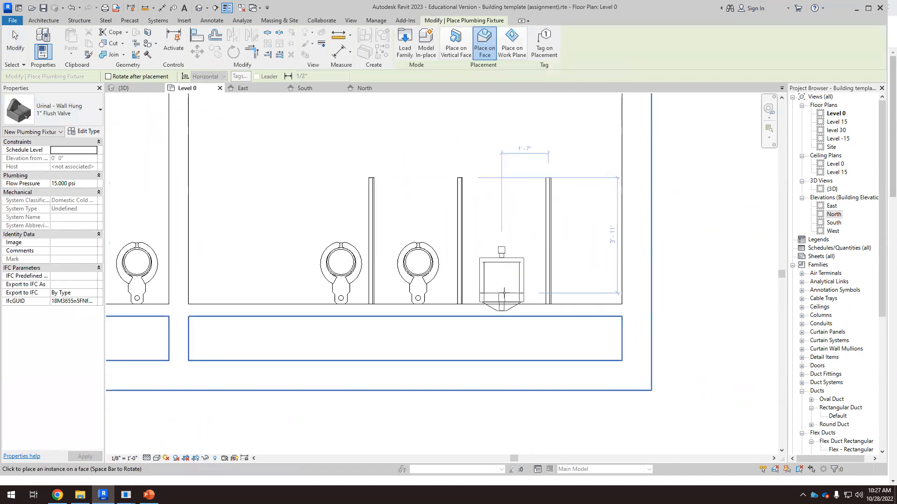
pyautogui.click(453, 44)
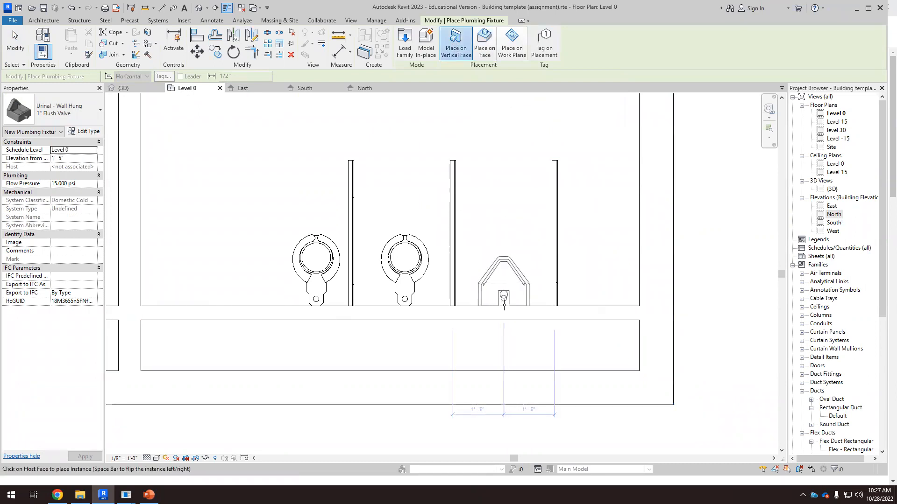
pyautogui.click(504, 306)
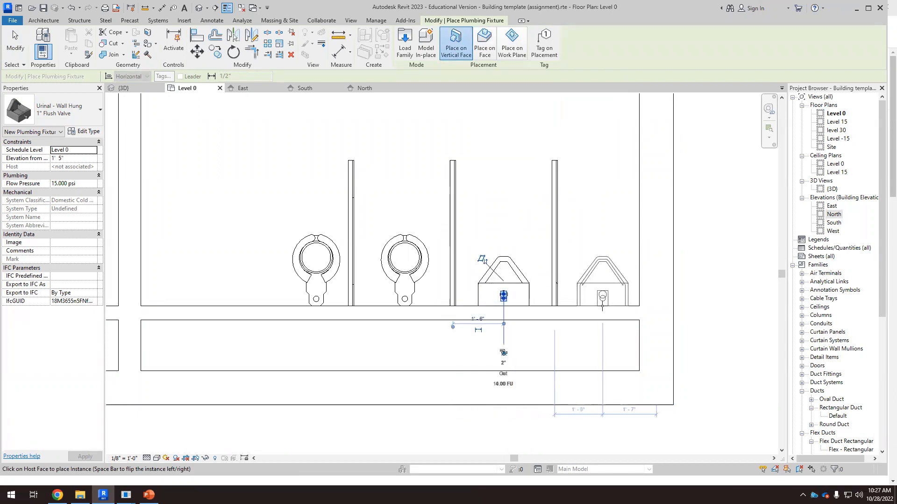
pyautogui.click(600, 306)
pyautogui.press('Escape')
pyautogui.press('Escape')
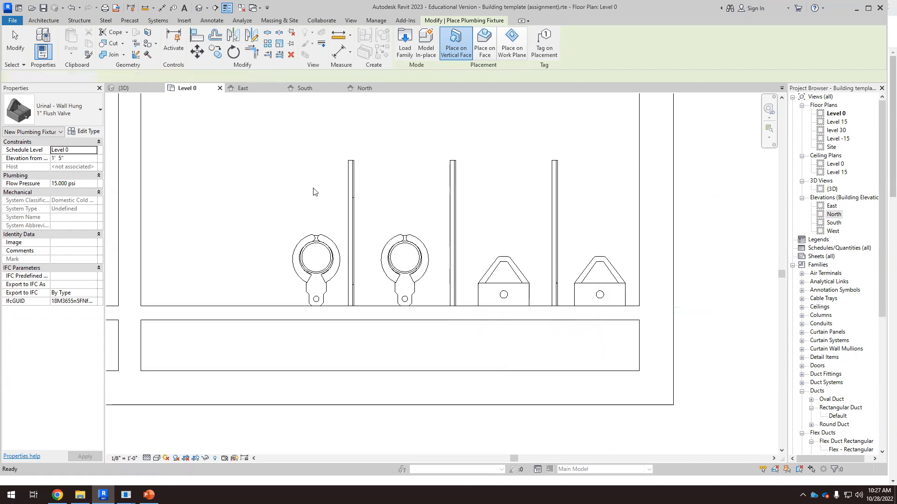
# Step: Review the placed urinals in the 3D, South and East views and select one in the East elevation
pyautogui.click(143, 89)
pyautogui.scroll(-5, 357, 256)
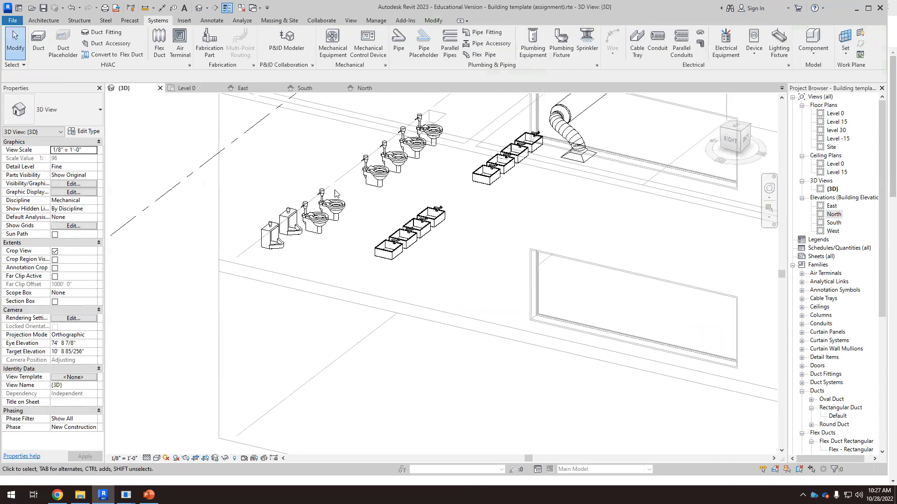
pyautogui.click(312, 88)
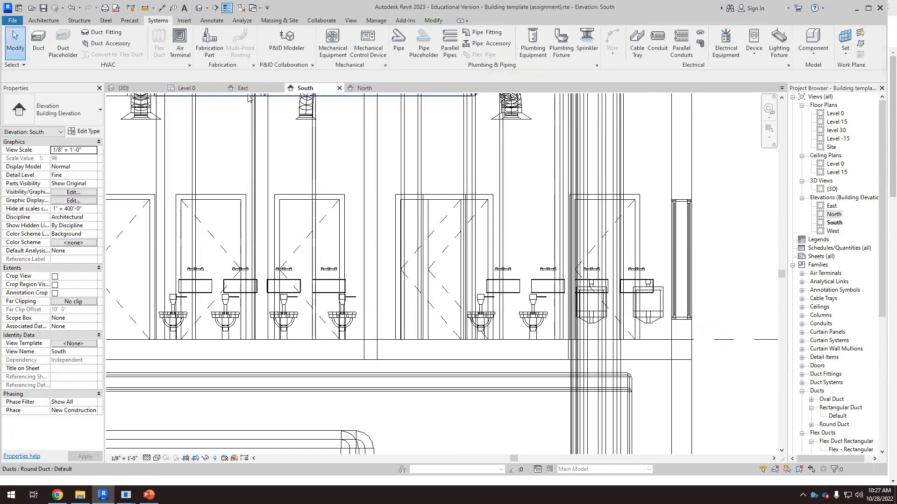
pyautogui.click(243, 89)
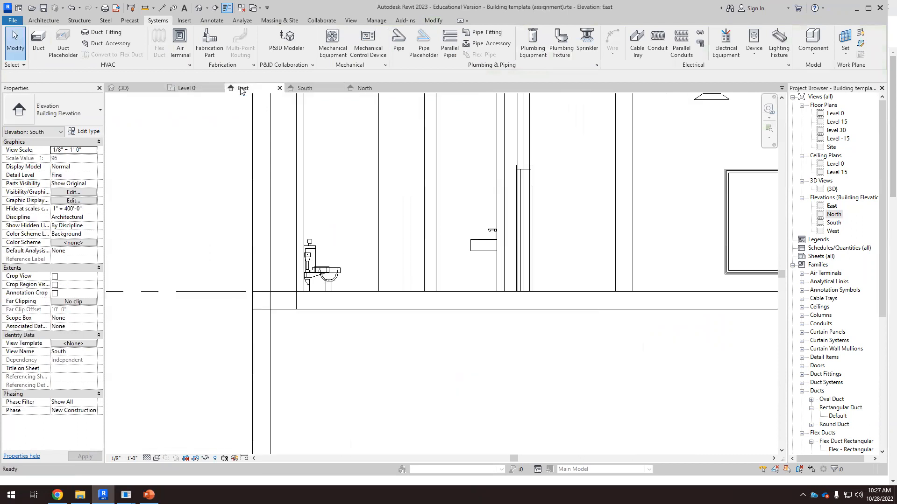
pyautogui.scroll(2, 313, 287)
pyautogui.click(318, 276)
pyautogui.scroll(2, 365, 280)
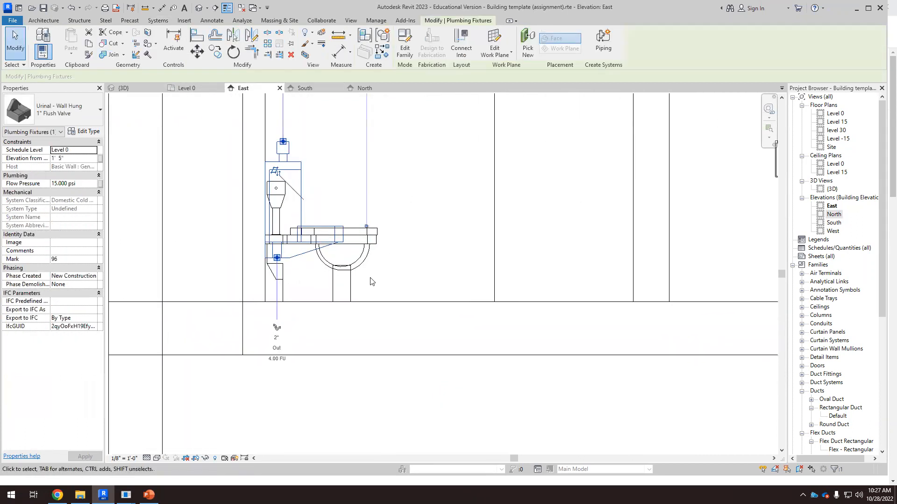
pyautogui.scroll(2, 372, 276)
pyautogui.click(413, 254)
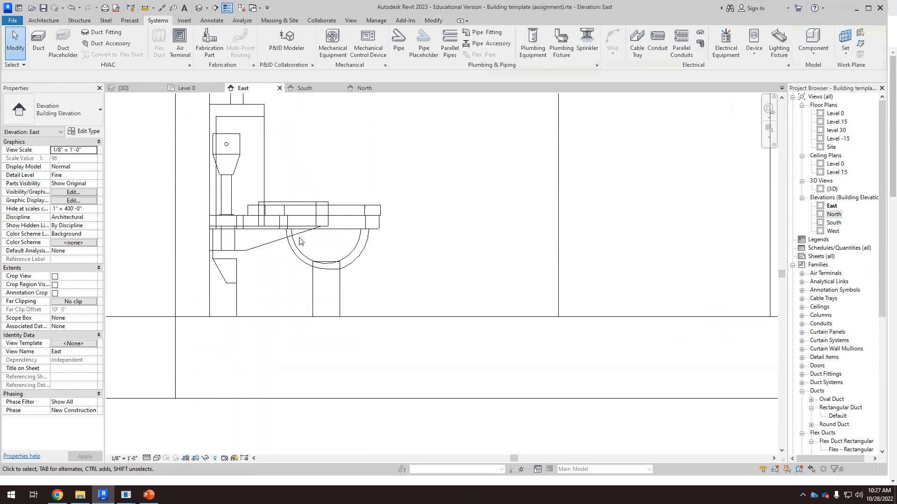
pyautogui.click(275, 242)
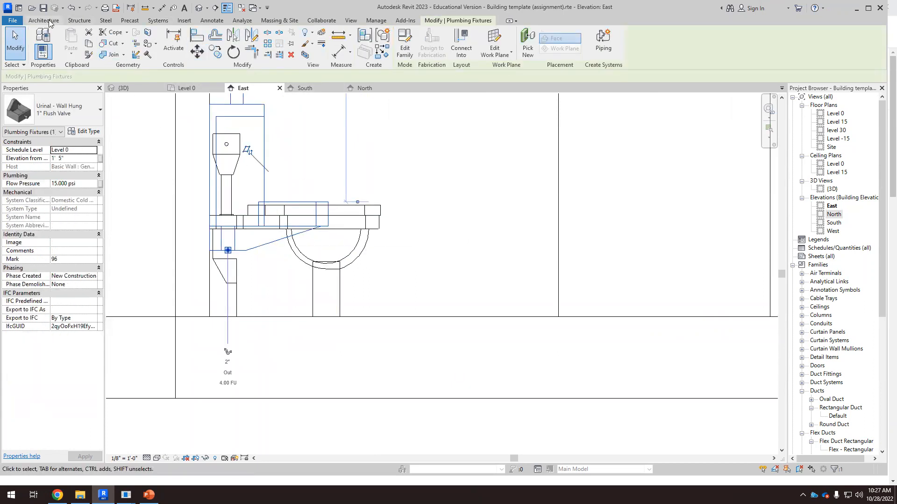
# Step: Place an aligned dimension measuring the urinal's height above the floor in the East elevation
pyautogui.click(211, 21)
pyautogui.click(40, 42)
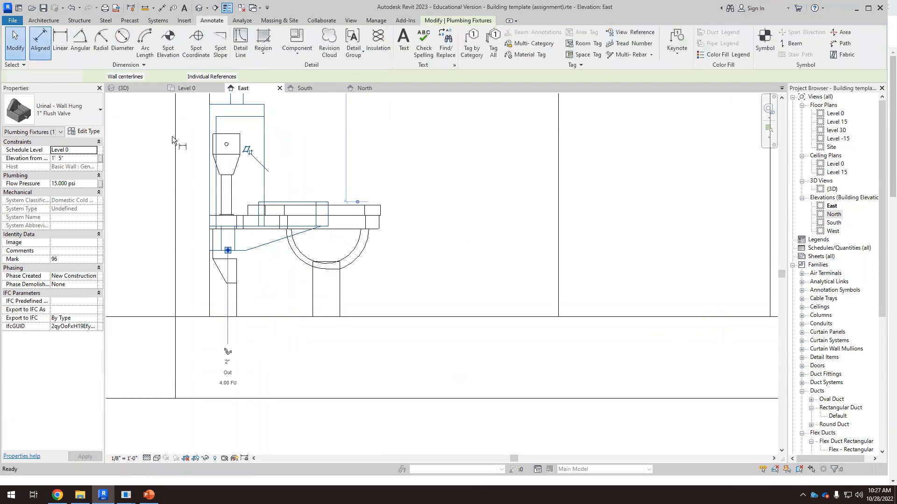
pyautogui.click(288, 313)
pyautogui.click(520, 276)
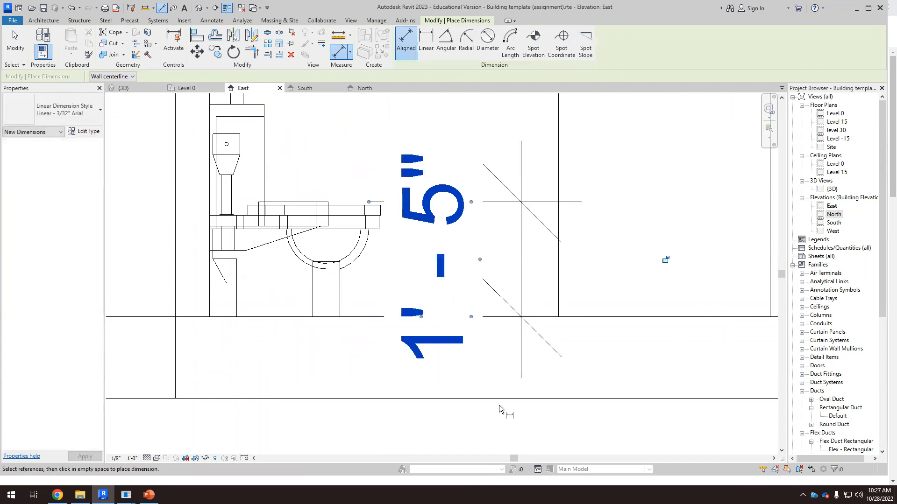
pyautogui.press('Escape')
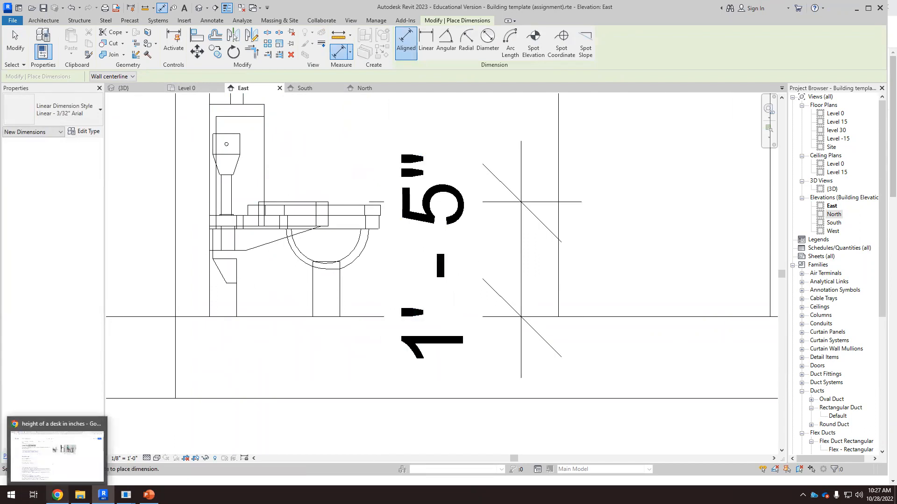
# Step: Switch to the web browser and search Google Images for "dimensions urinals"
pyautogui.click(57, 494)
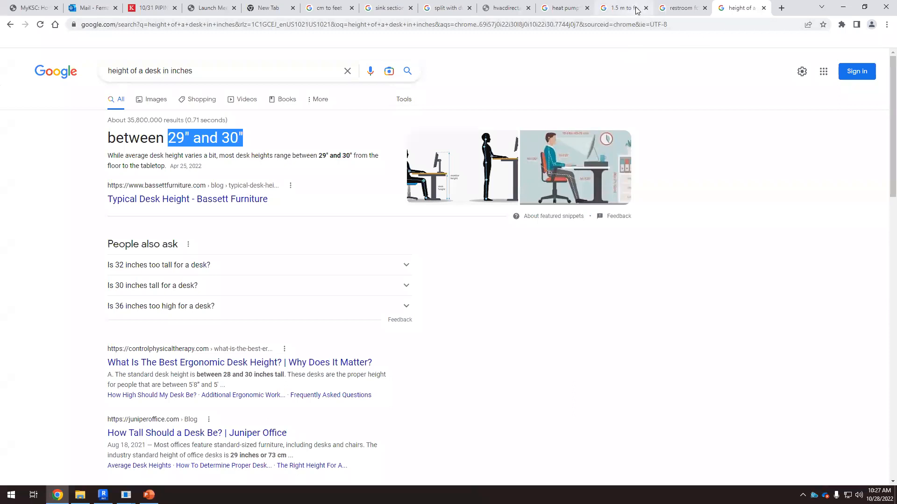
pyautogui.click(673, 9)
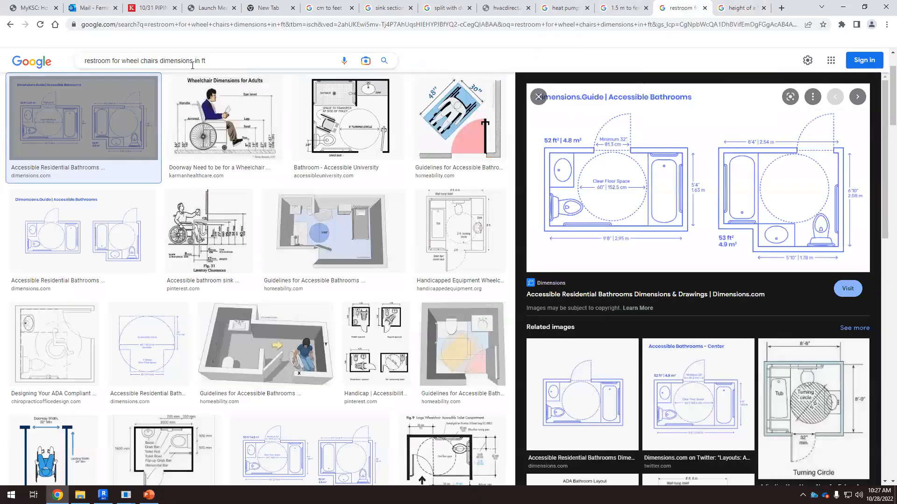
pyautogui.click(221, 55)
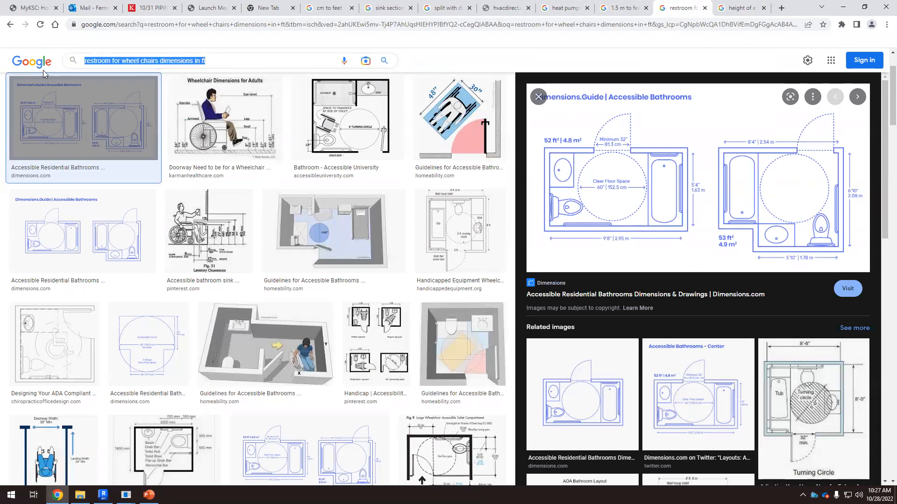
pyautogui.write('dimensio')
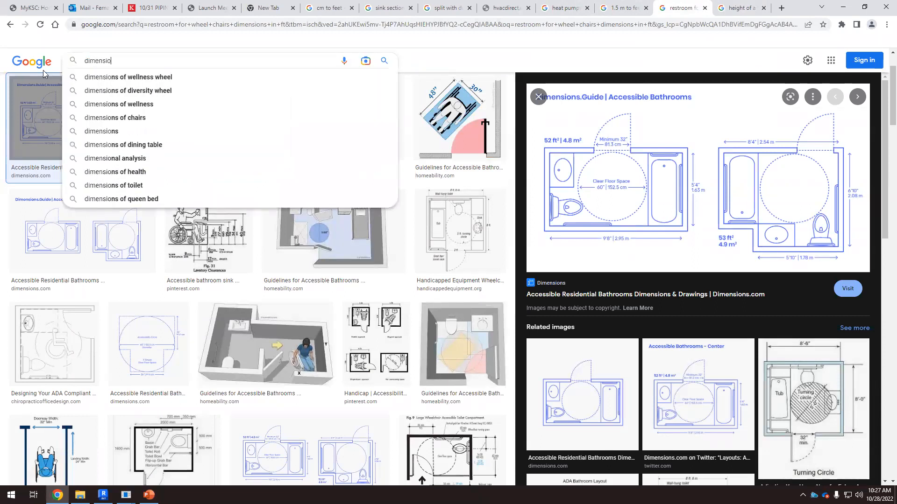
pyautogui.write('ns urinals')
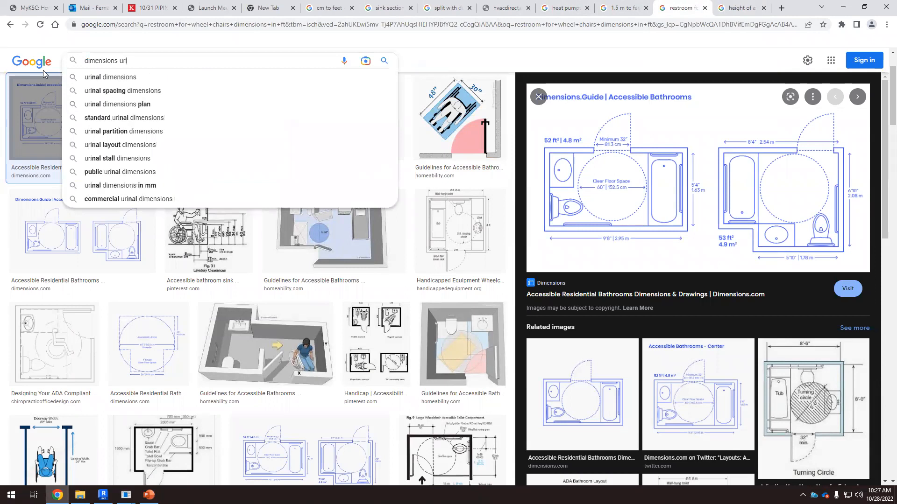
pyautogui.press('Return')
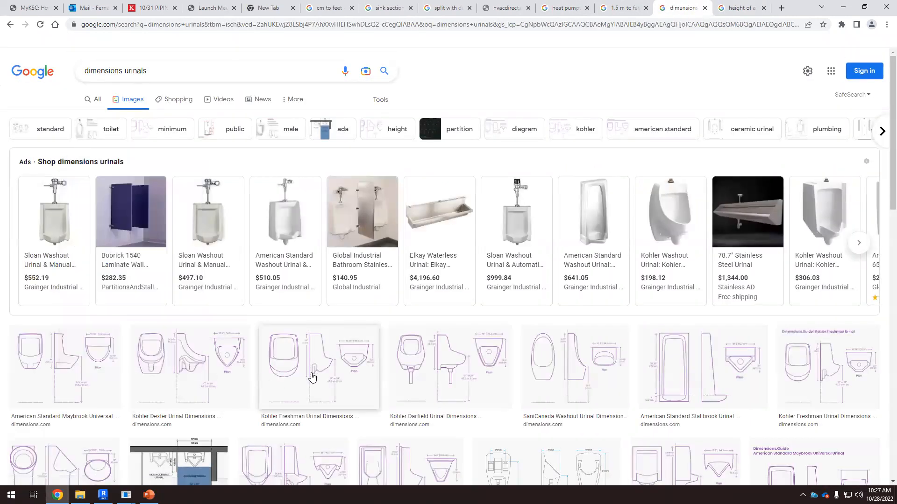
# Step: Examine urinal dimension diagrams in the image results, then return to Revit
pyautogui.click(311, 376)
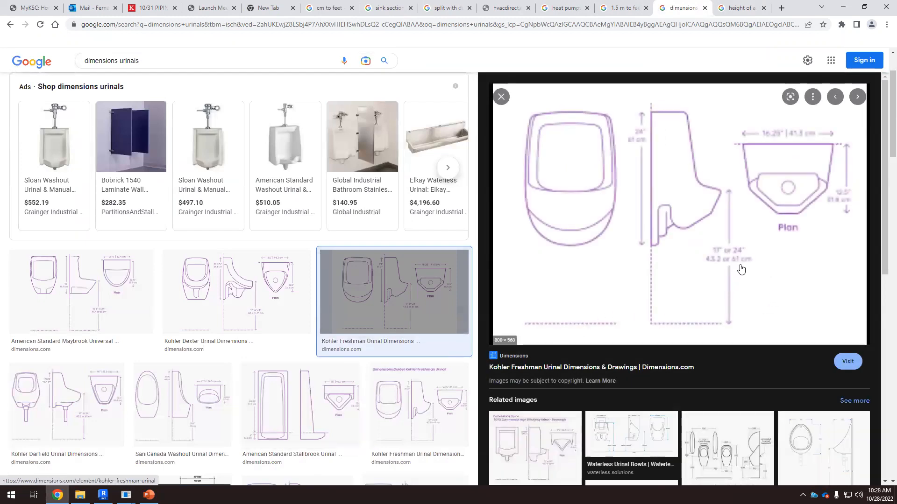
pyautogui.scroll(-4, 720, 253)
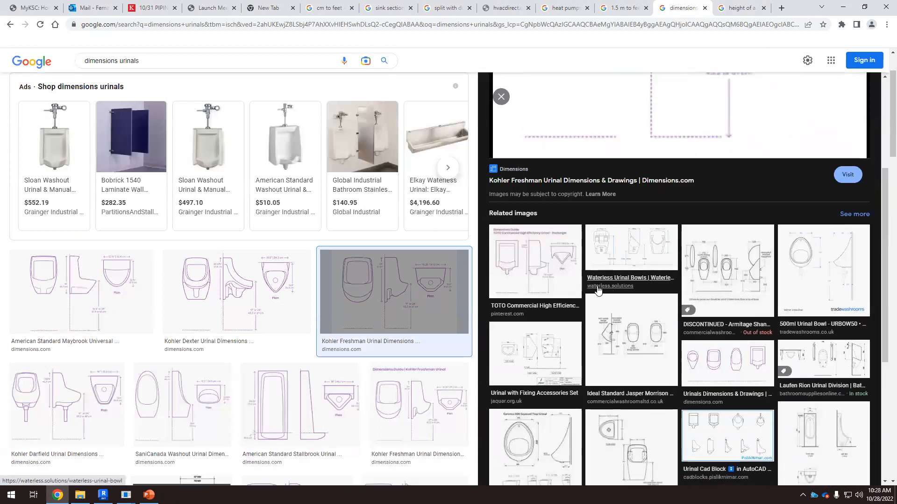
pyautogui.click(675, 290)
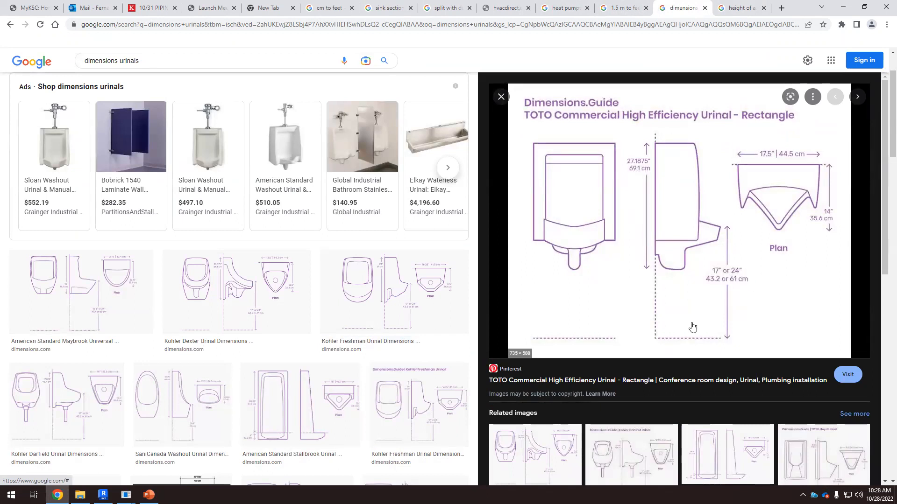
pyautogui.click(104, 494)
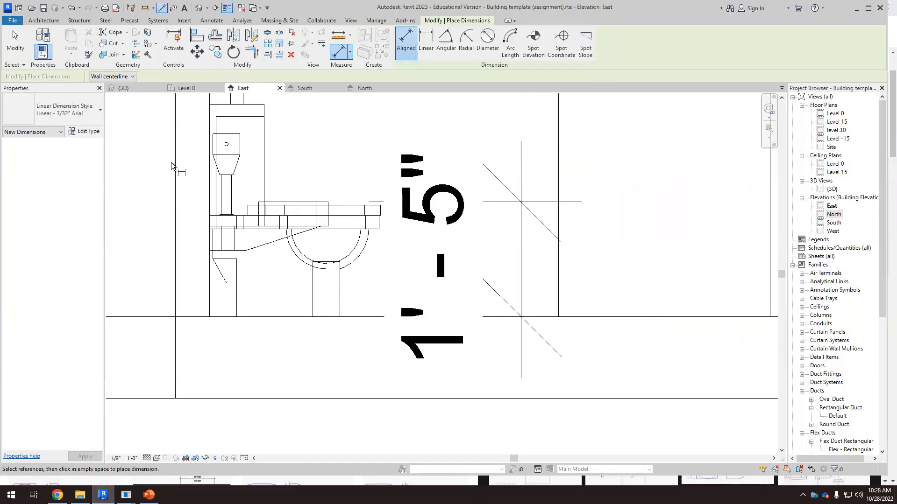
# Step: Leave the dimension tool and review the placed toilets, urinals and sinks in the East elevation and the 3D view
pyautogui.click(15, 41)
pyautogui.click(439, 271)
pyautogui.press('Escape')
pyautogui.scroll(-6, 450, 292)
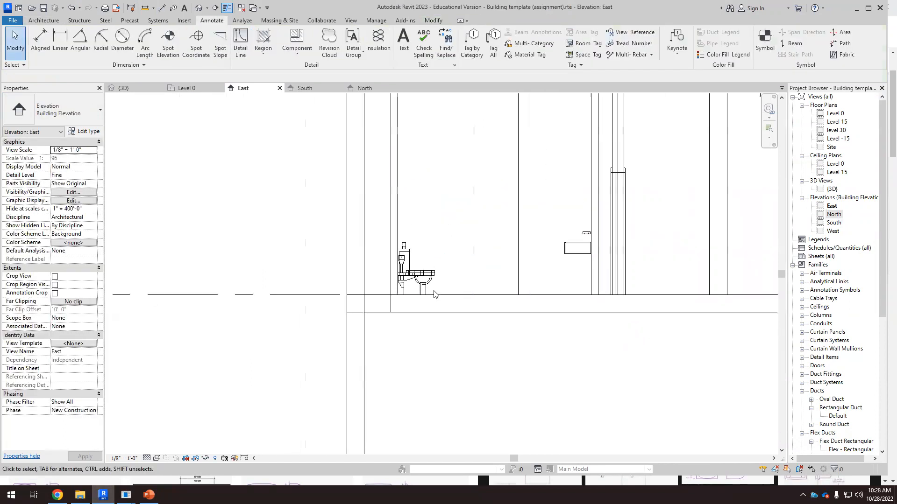
pyautogui.click(136, 88)
pyautogui.keyDown('shift'); pyautogui.moveTo(149, 121); pyautogui.dragTo(274, 252, button='middle'); pyautogui.keyUp('shift')
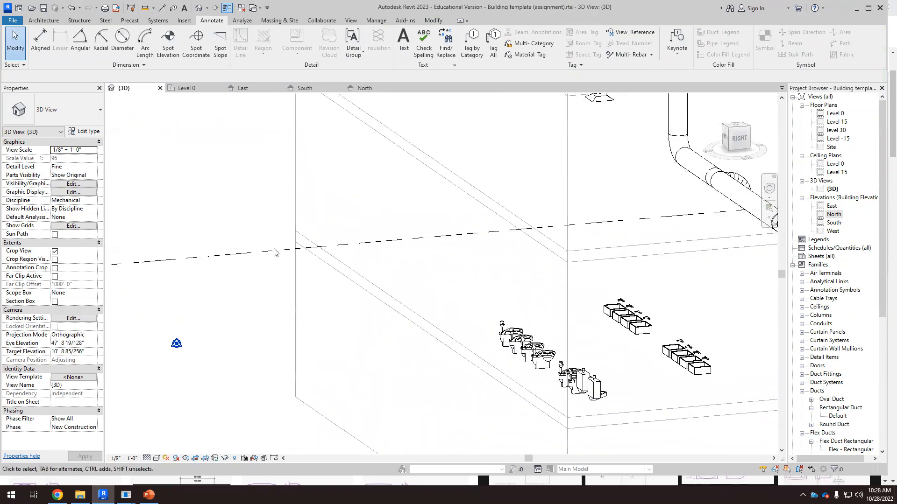
pyautogui.scroll(-2, 293, 242)
pyautogui.keyDown('shift'); pyautogui.moveTo(426, 299); pyautogui.dragTo(467, 318, button='middle'); pyautogui.keyUp('shift')
pyautogui.scroll(5, 474, 306)
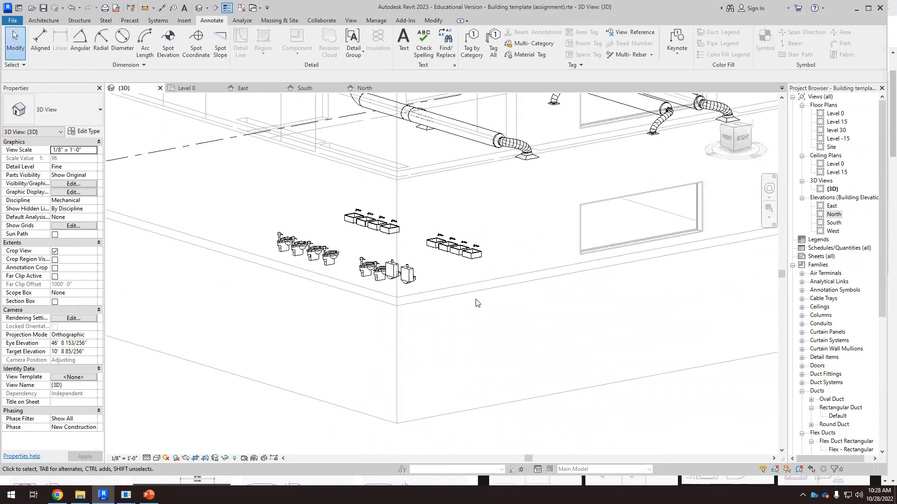
pyautogui.scroll(-4, 422, 307)
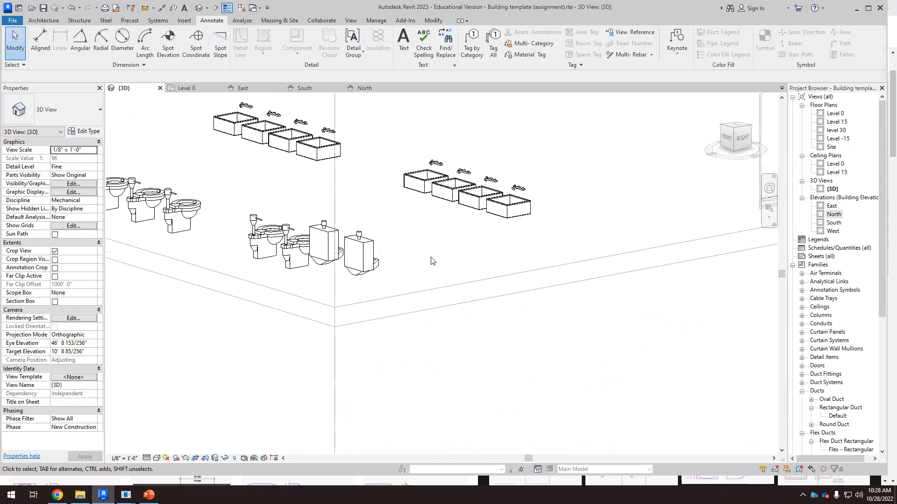
pyautogui.moveTo(428, 275)
pyautogui.keyDown('shift'); pyautogui.mouseDown(button='middle')
pyautogui.moveTo(430, 268)
pyautogui.moveTo(433, 277)
pyautogui.mouseUp(button='middle'); pyautogui.keyUp('shift')
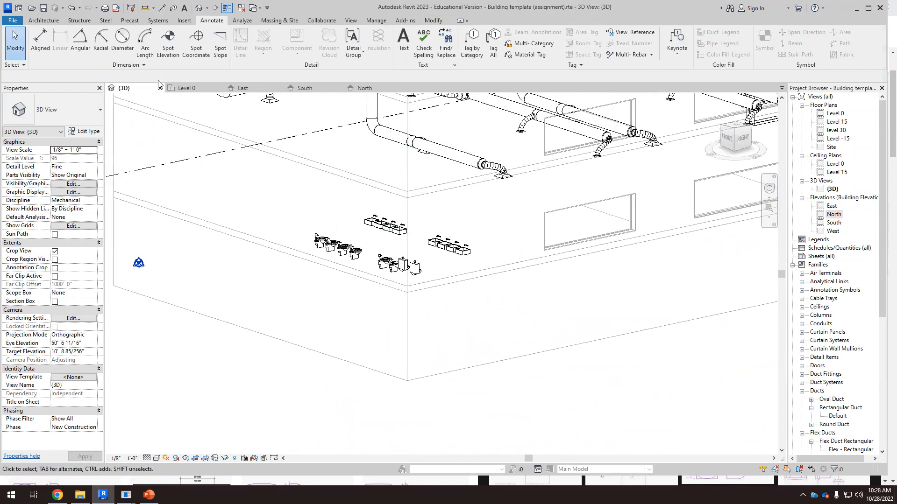
# Step: Select a water closet in the Level 0 plan and again in the 3D view to inspect its supply and waste connectors
pyautogui.click(186, 88)
pyautogui.scroll(-4, 391, 326)
pyautogui.scroll(2, 260, 246)
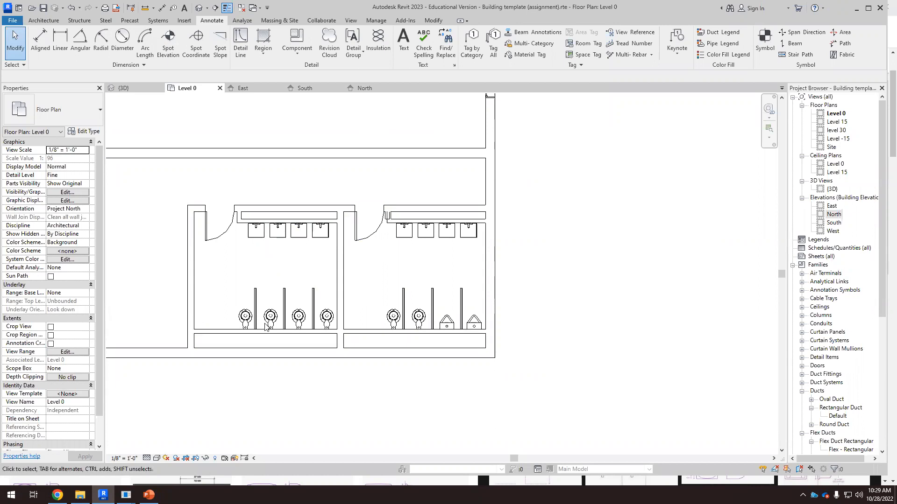
pyautogui.scroll(2, 251, 249)
pyautogui.scroll(3, 236, 390)
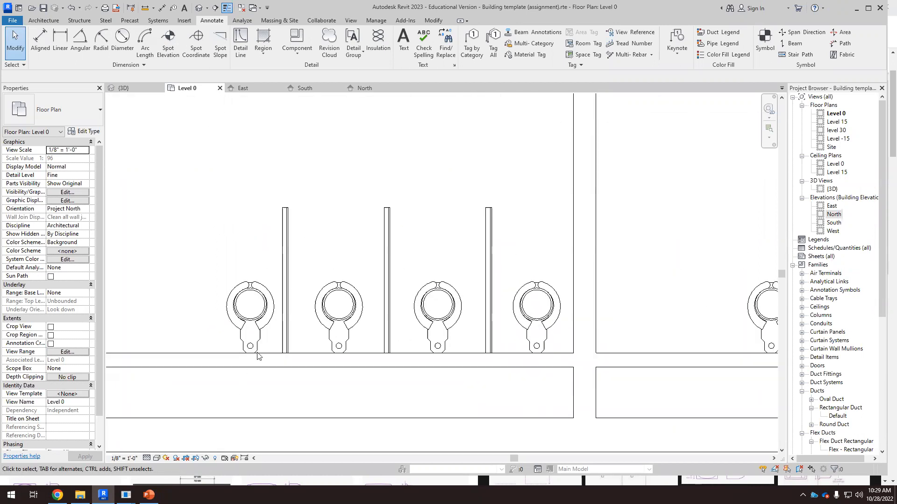
pyautogui.click(270, 327)
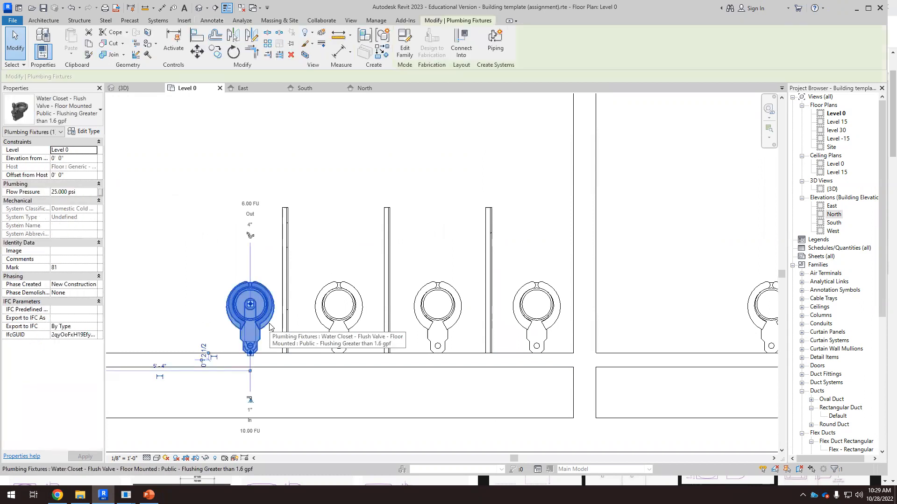
pyautogui.click(197, 142)
pyautogui.click(134, 89)
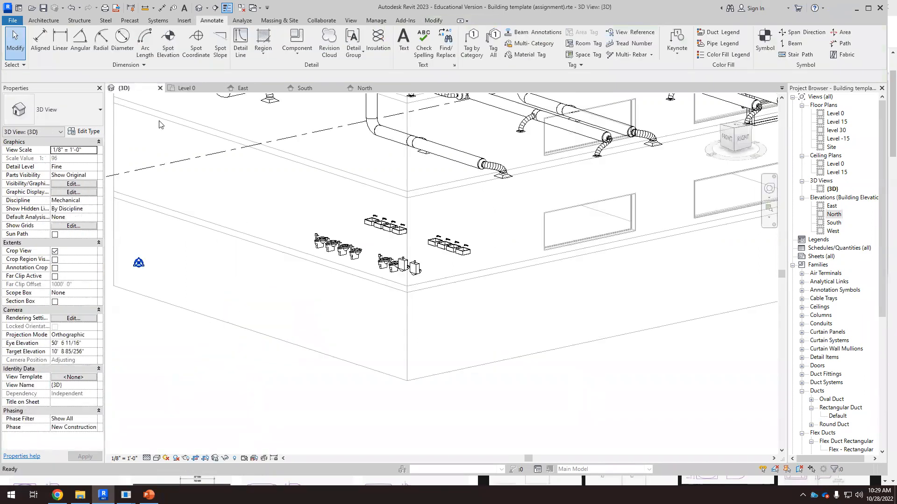
pyautogui.scroll(5, 412, 285)
pyautogui.click(373, 235)
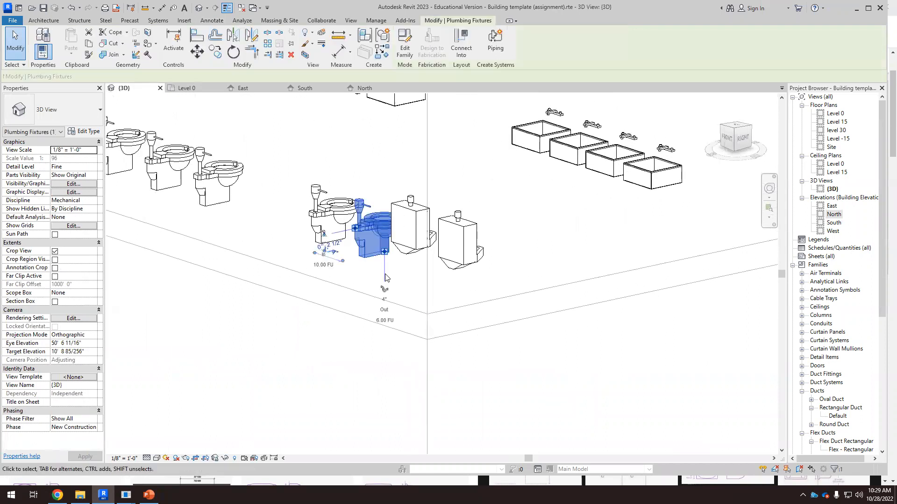
pyautogui.scroll(6, 382, 236)
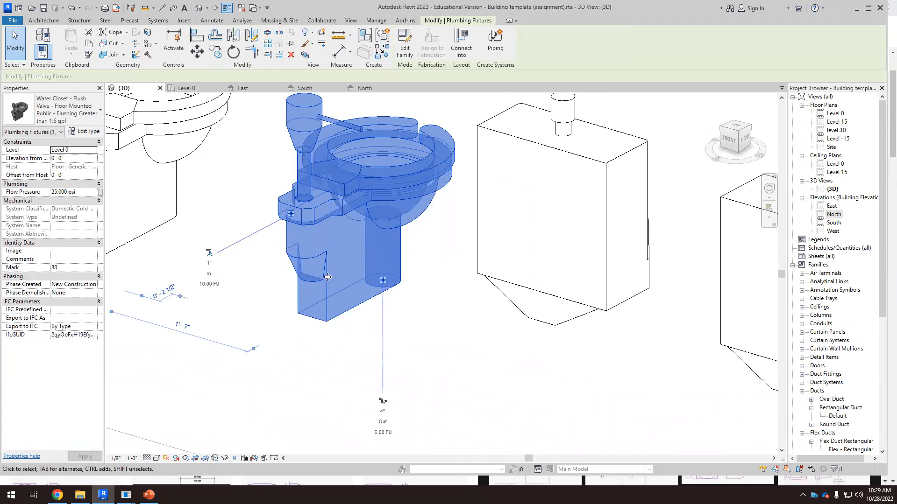
pyautogui.scroll(3, 212, 280)
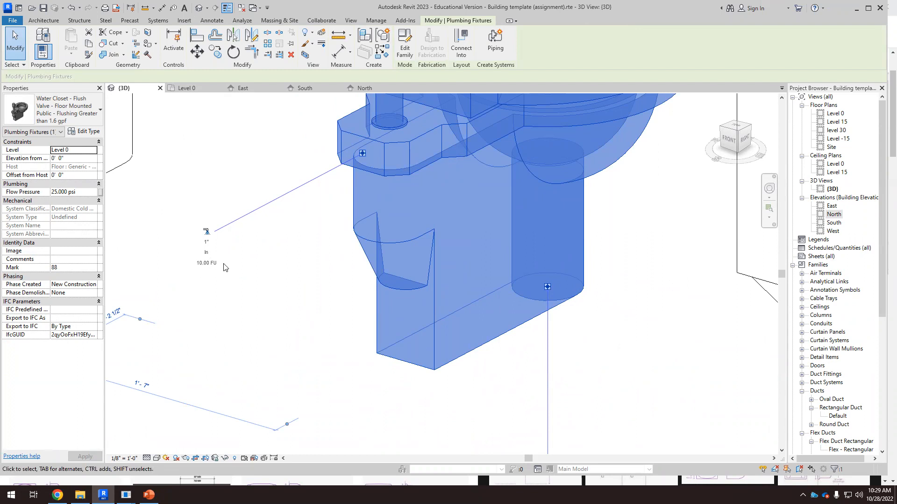
# Step: Switch to the web browser and open the 10-26 PIPING slides to read the fixture unit load table
pyautogui.click(57, 495)
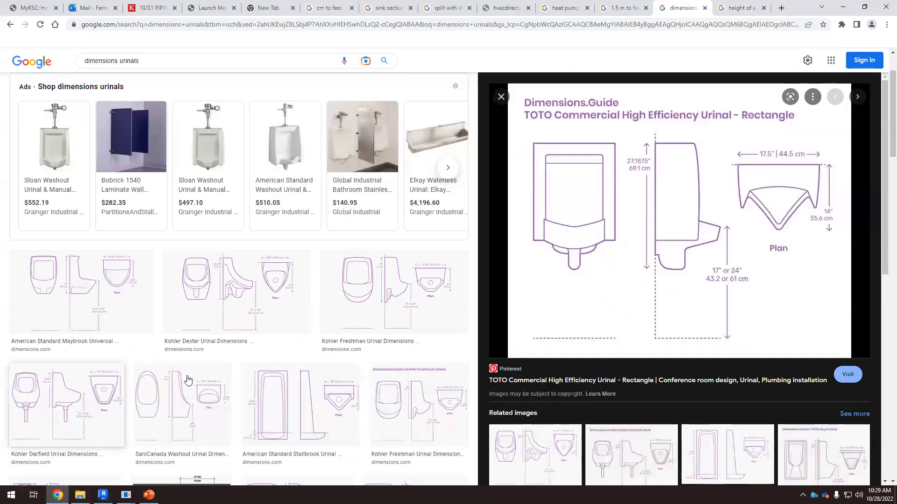
pyautogui.click(154, 8)
pyautogui.scroll(-10, 312, 252)
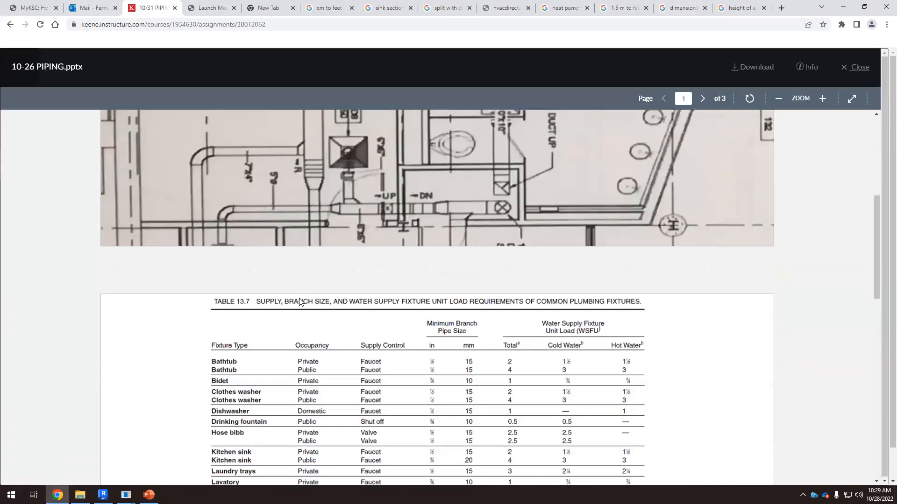
pyautogui.scroll(3, 317, 313)
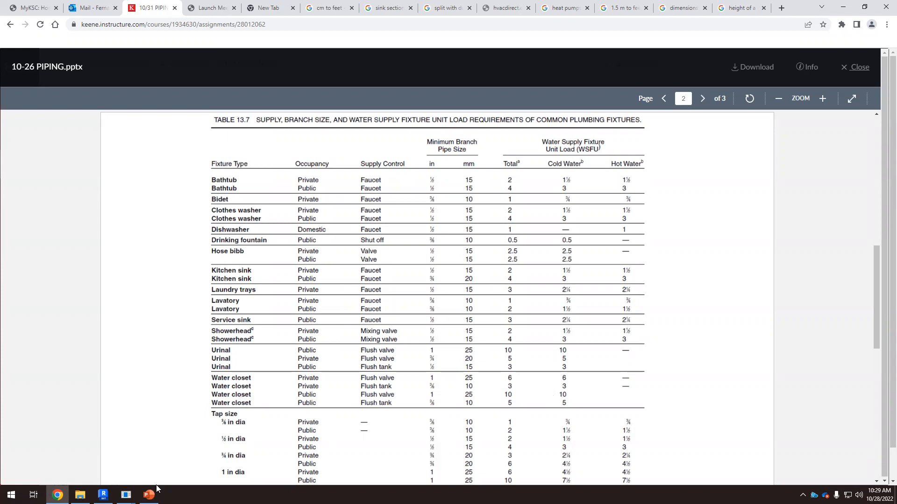
# Step: Compare the water closet's connectors in Revit with the fixture table and the PowerPoint piping diagram
pyautogui.click(103, 494)
pyautogui.scroll(-2, 349, 297)
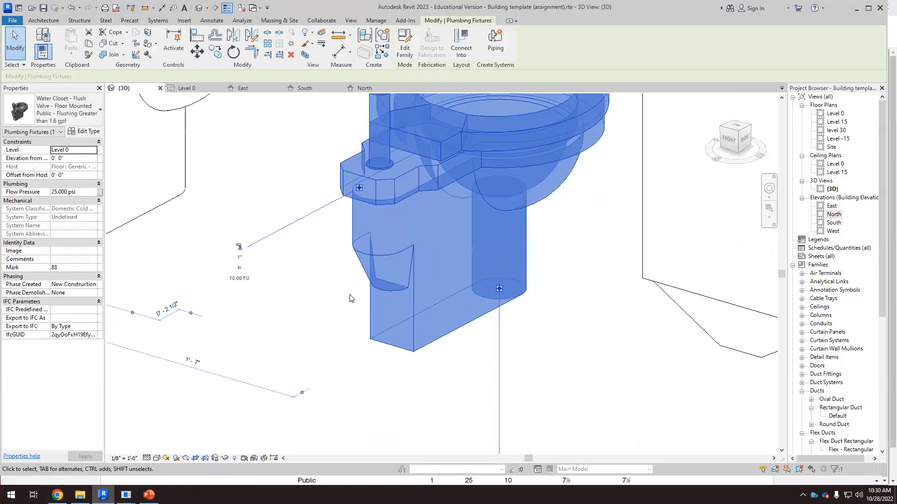
pyautogui.scroll(3, 234, 277)
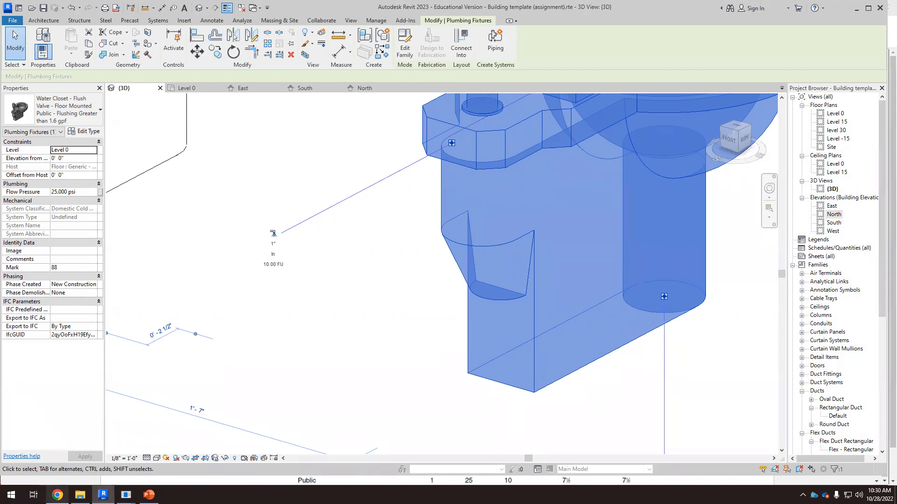
pyautogui.click(149, 495)
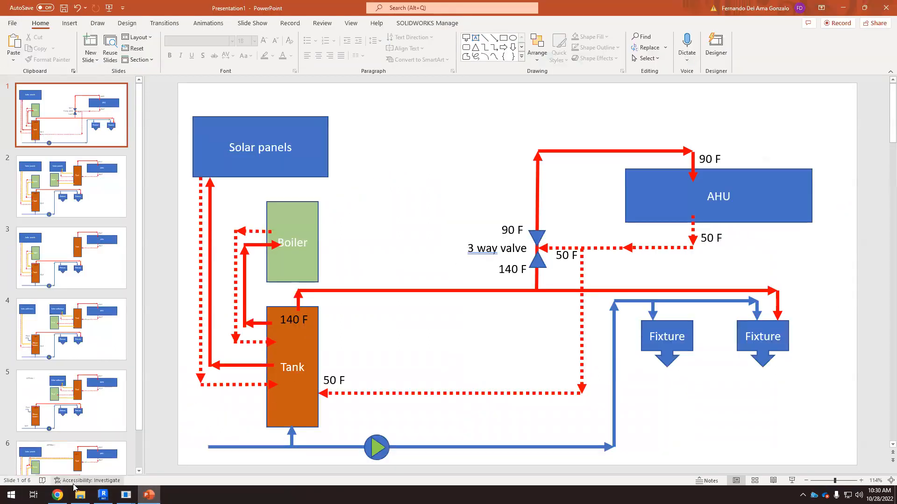
pyautogui.click(57, 494)
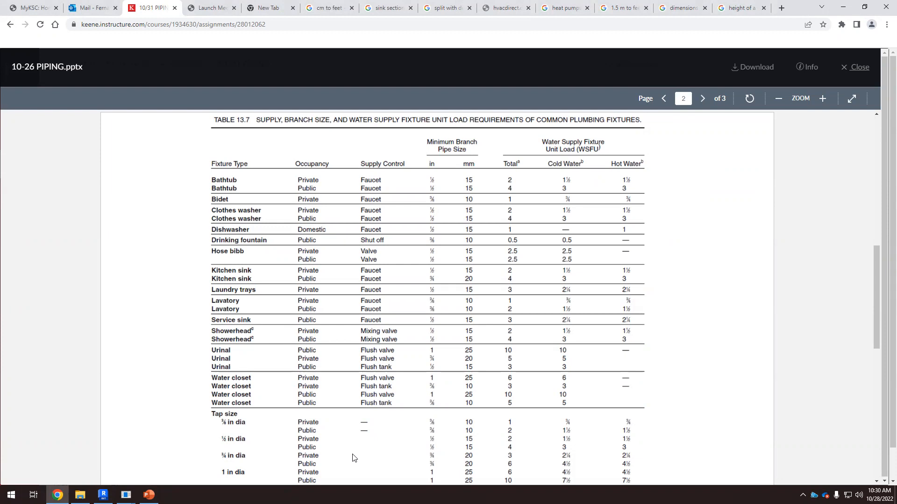
pyautogui.click(104, 495)
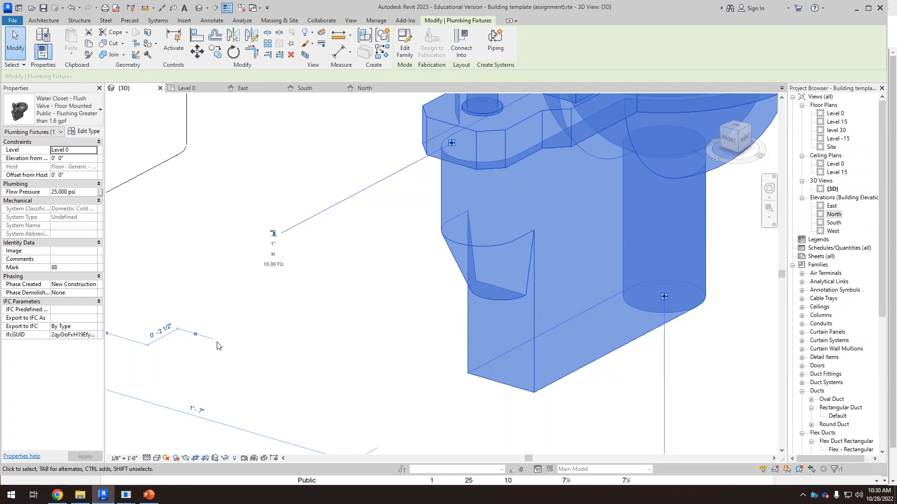
pyautogui.scroll(-4, 314, 342)
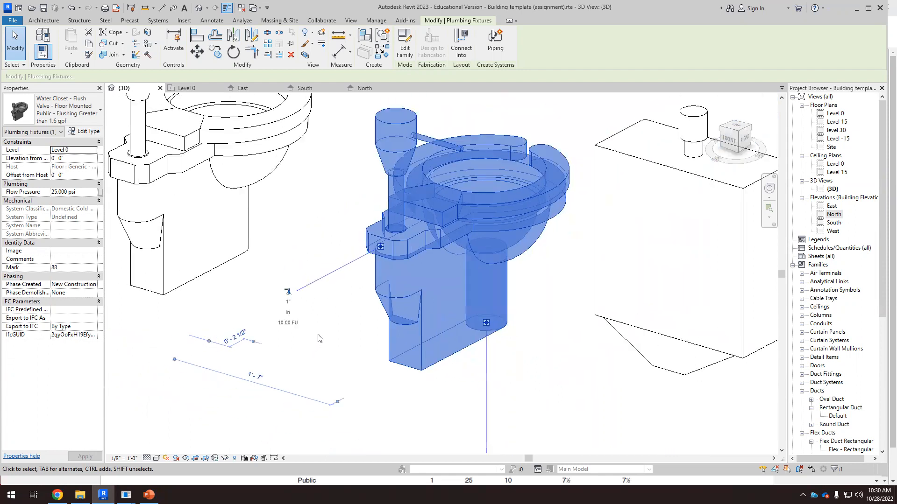
pyautogui.click(329, 406)
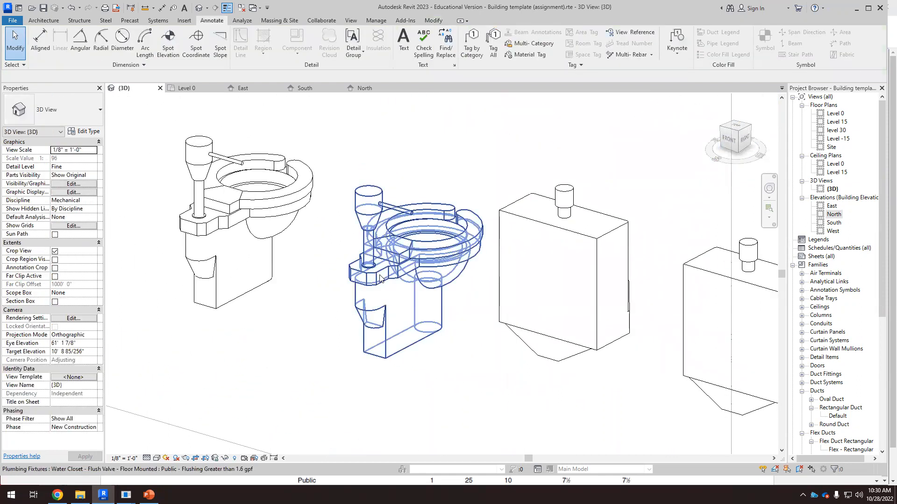
pyautogui.click(375, 326)
pyautogui.click(148, 495)
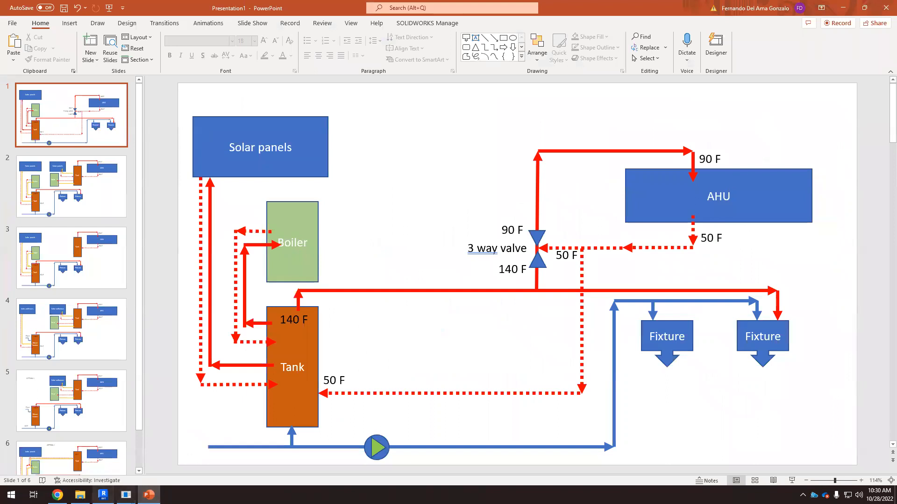
pyautogui.click(58, 495)
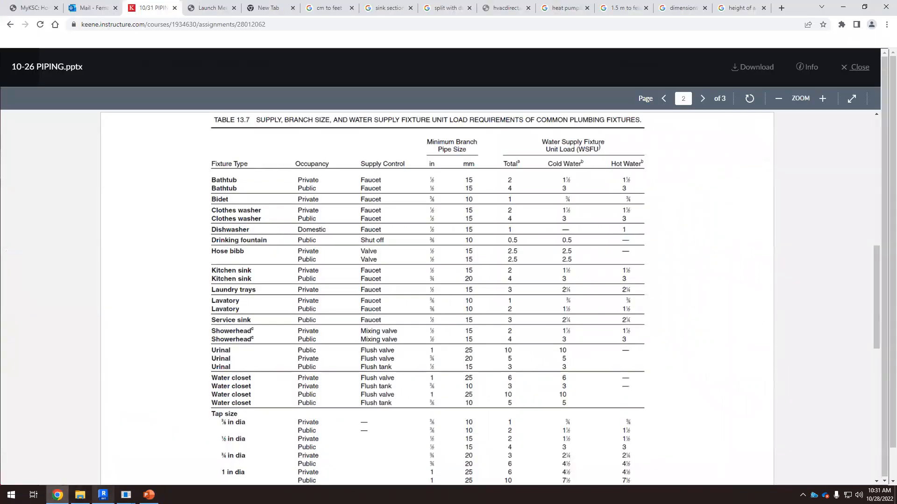
pyautogui.click(103, 495)
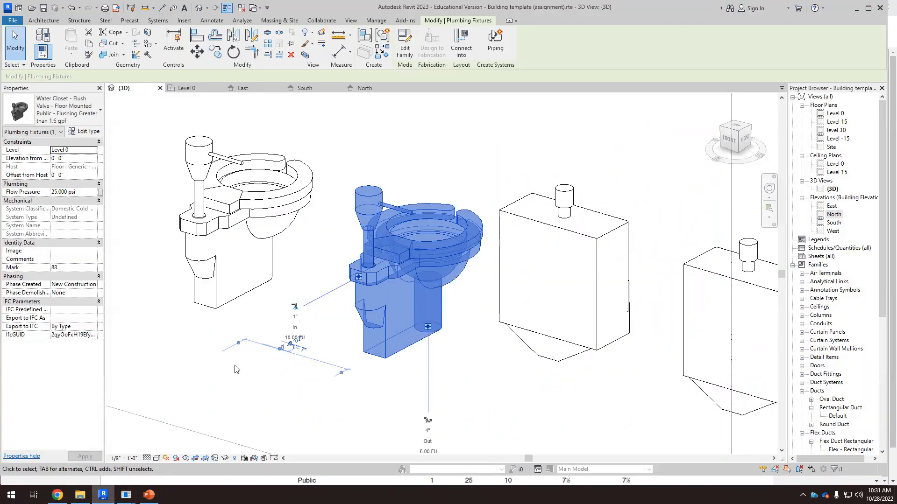
# Step: Inspect the pipe connectors of a water closet and a wall-hung urinal in the 3D view
pyautogui.scroll(-5, 290, 313)
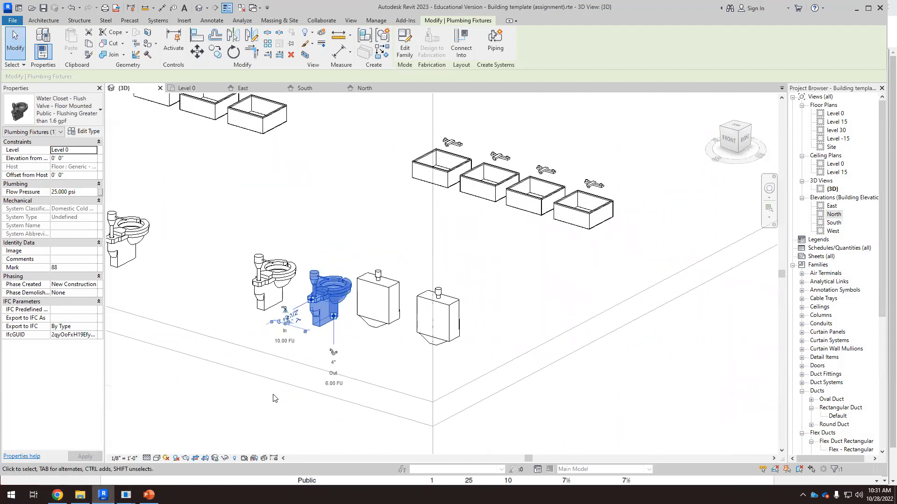
pyautogui.click(275, 397)
pyautogui.keyDown('shift'); pyautogui.moveTo(293, 379); pyautogui.dragTo(290, 361, button='middle'); pyautogui.keyUp('shift')
pyautogui.scroll(4, 310, 339)
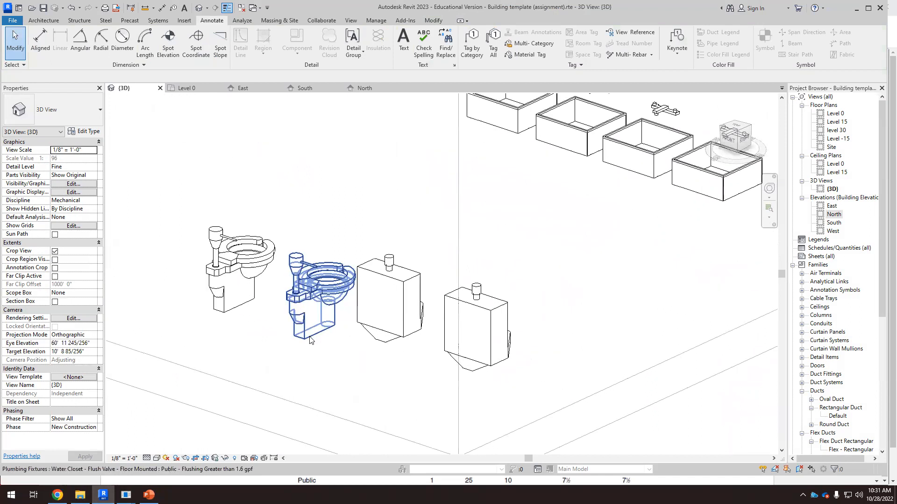
pyautogui.moveTo(321, 331)
pyautogui.keyDown('shift'); pyautogui.mouseDown(button='middle')
pyautogui.moveTo(322, 365)
pyautogui.moveTo(321, 335)
pyautogui.mouseUp(button='middle'); pyautogui.keyUp('shift')
pyautogui.click(321, 335)
pyautogui.scroll(5, 236, 310)
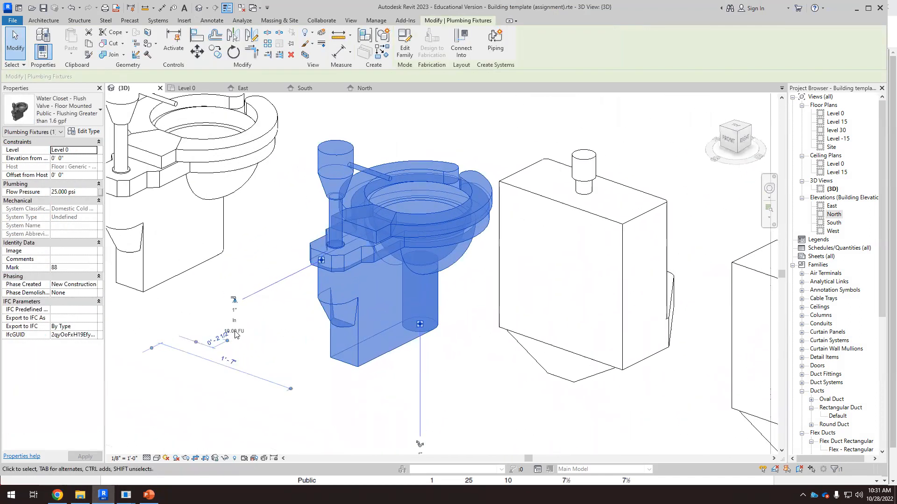
pyautogui.scroll(-5, 238, 299)
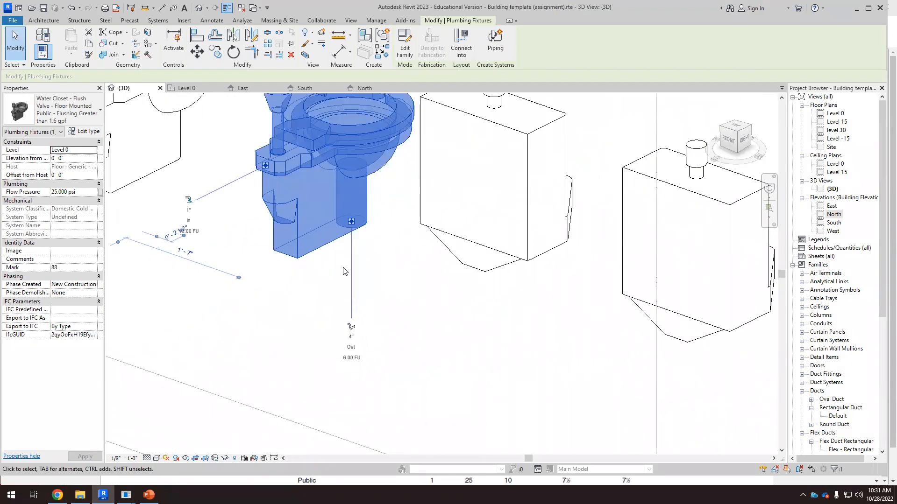
pyautogui.scroll(2, 352, 356)
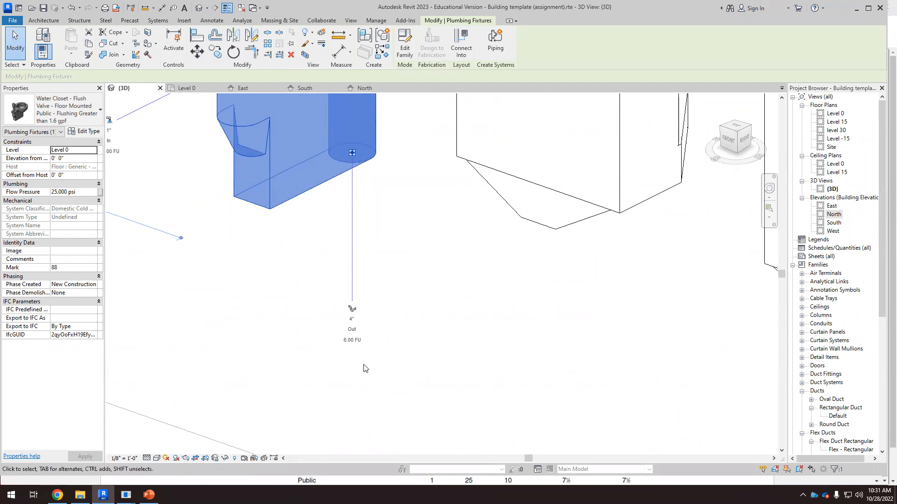
pyautogui.scroll(-7, 364, 368)
pyautogui.scroll(4, 363, 261)
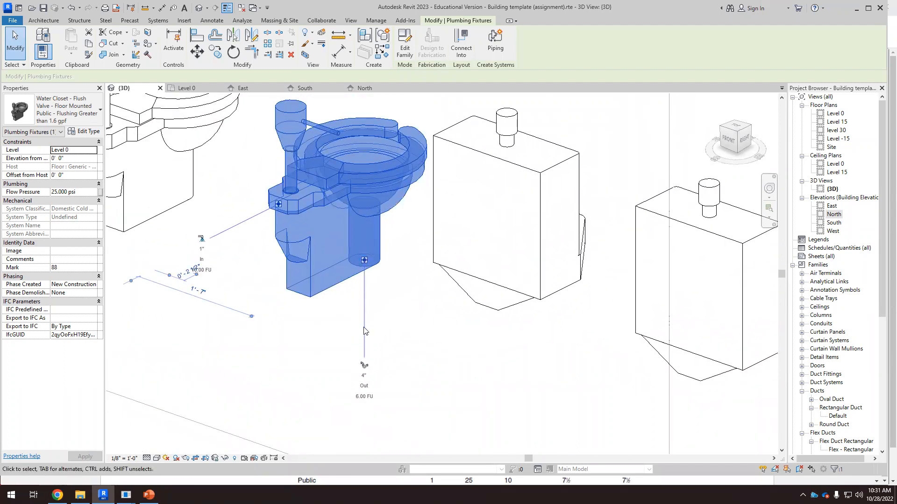
pyautogui.click(242, 224)
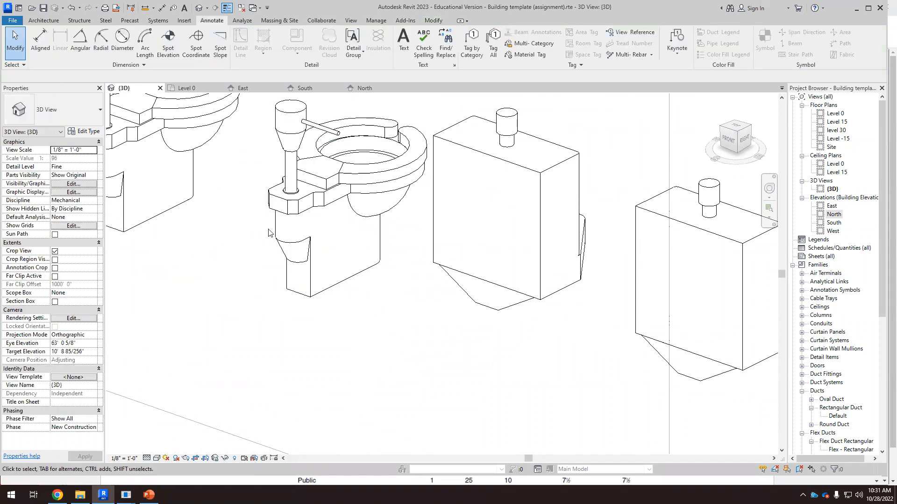
pyautogui.click(291, 220)
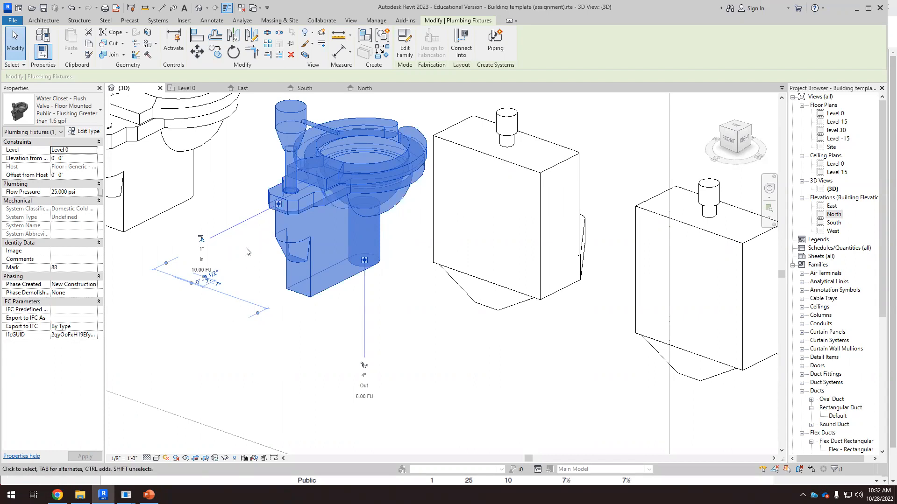
pyautogui.click(544, 288)
pyautogui.scroll(-3, 406, 363)
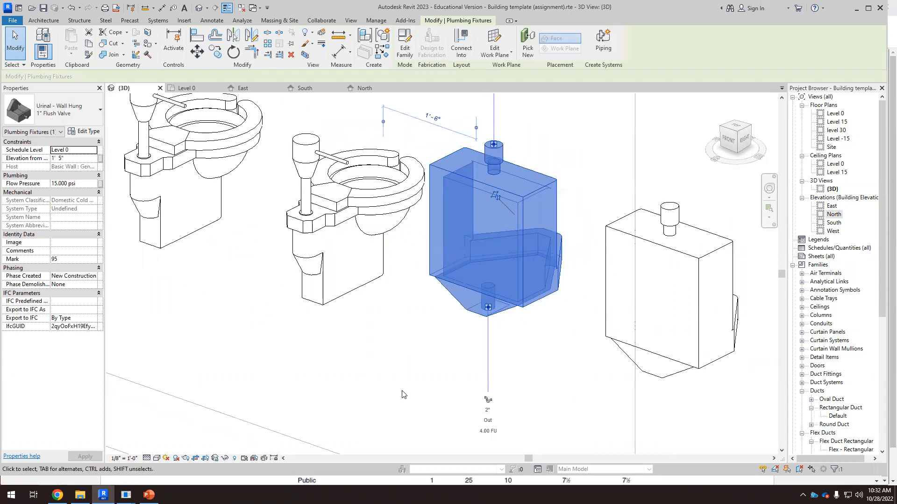
pyautogui.scroll(-2, 472, 136)
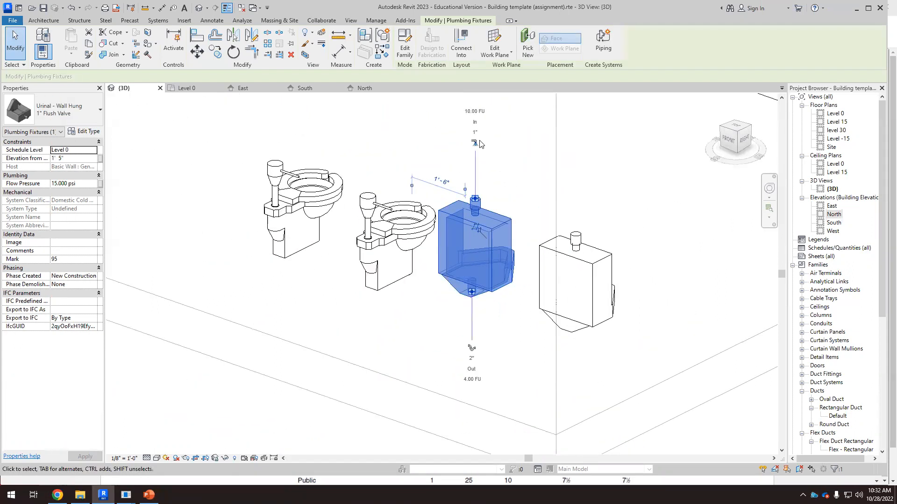
# Step: Examine the supply and waste connector sizes and fixture units on the wall-hung urinal and the adjacent water closet
pyautogui.scroll(2, 484, 155)
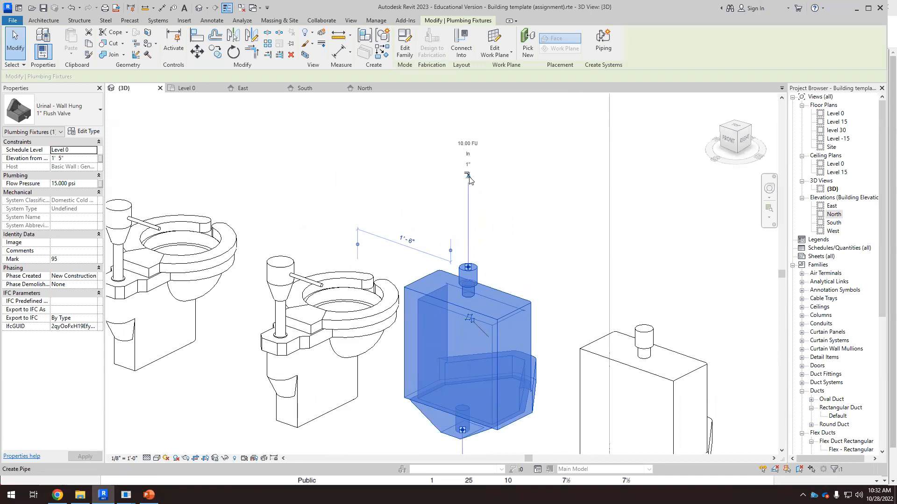
pyautogui.scroll(-1, 469, 262)
pyautogui.scroll(-2, 434, 328)
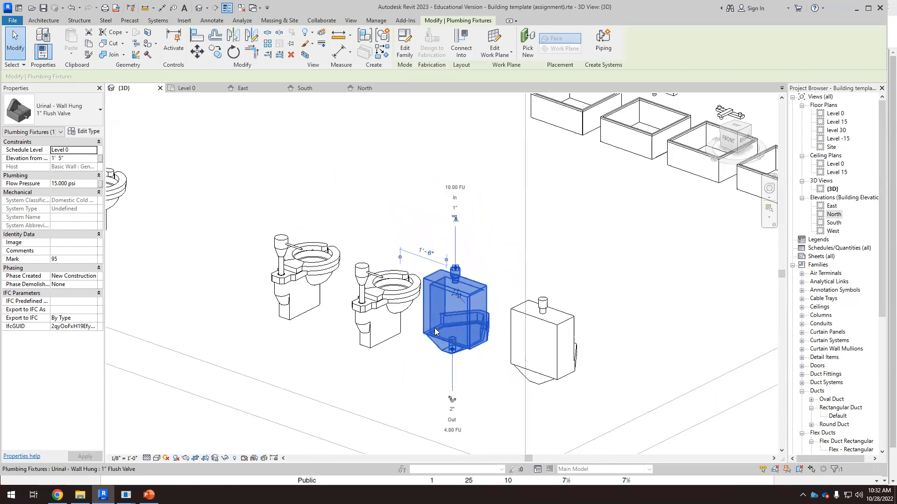
pyautogui.scroll(3, 458, 408)
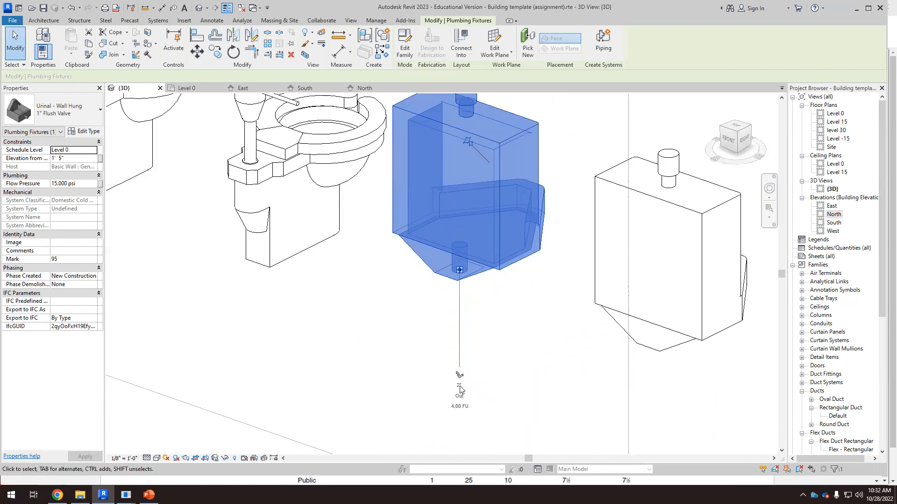
pyautogui.click(327, 219)
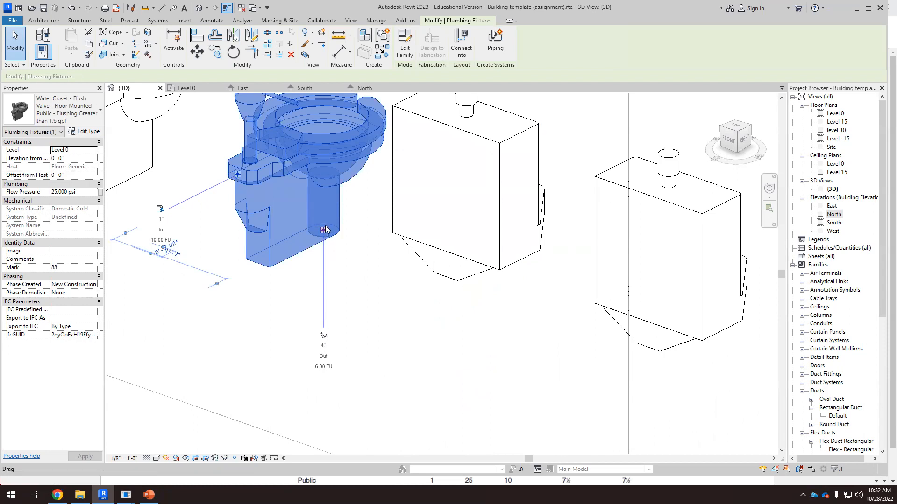
pyautogui.click(459, 279)
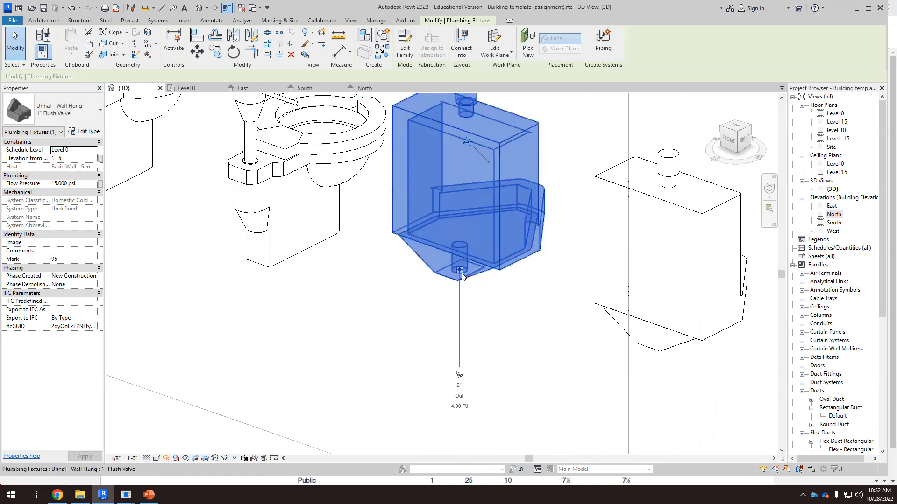
pyautogui.click(338, 236)
pyautogui.click(494, 281)
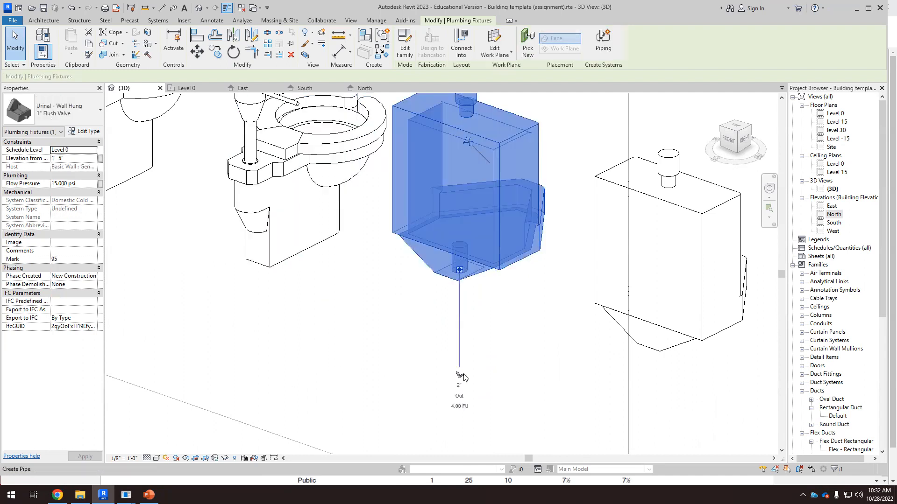
pyautogui.scroll(-2, 448, 373)
pyautogui.scroll(3, 455, 197)
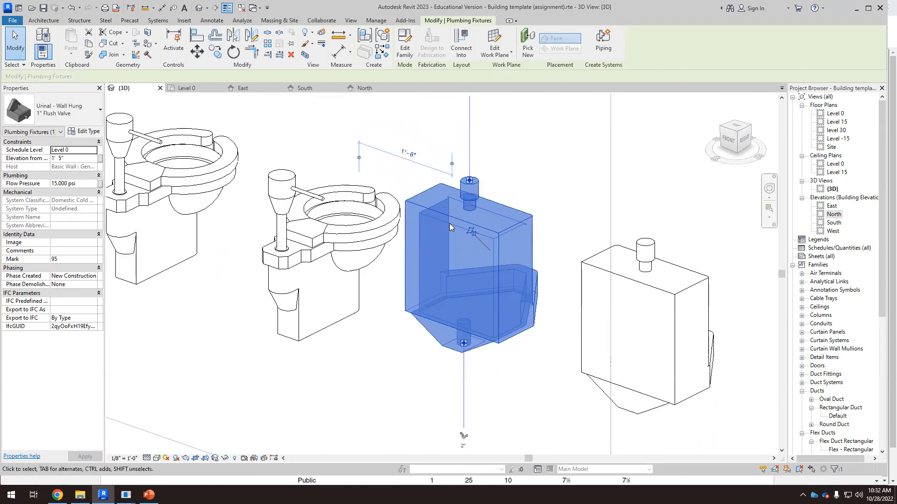
pyautogui.scroll(-2, 449, 223)
pyautogui.scroll(4, 445, 163)
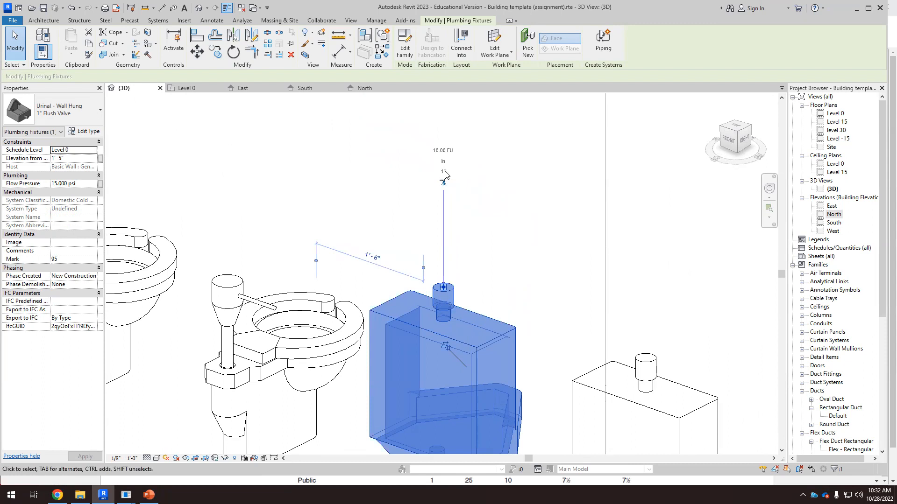
pyautogui.scroll(-3, 336, 246)
pyautogui.click(314, 313)
pyautogui.scroll(3, 242, 325)
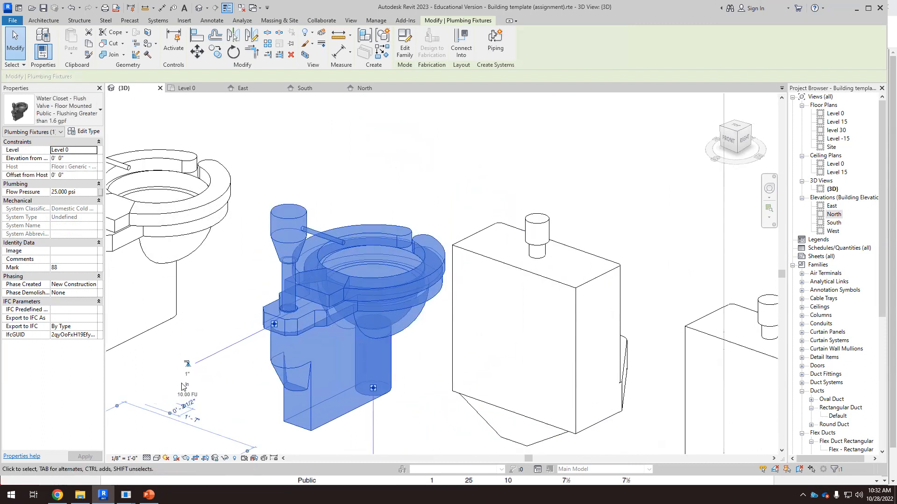
pyautogui.scroll(-3, 236, 335)
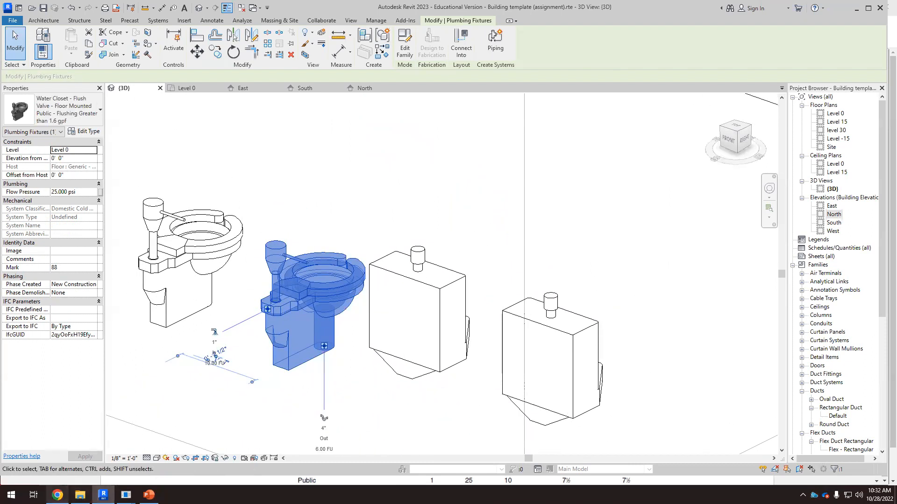
# Step: Compare the urinal and water closet connectors against the fixture unit load table in the browser's piping slides
pyautogui.click(58, 495)
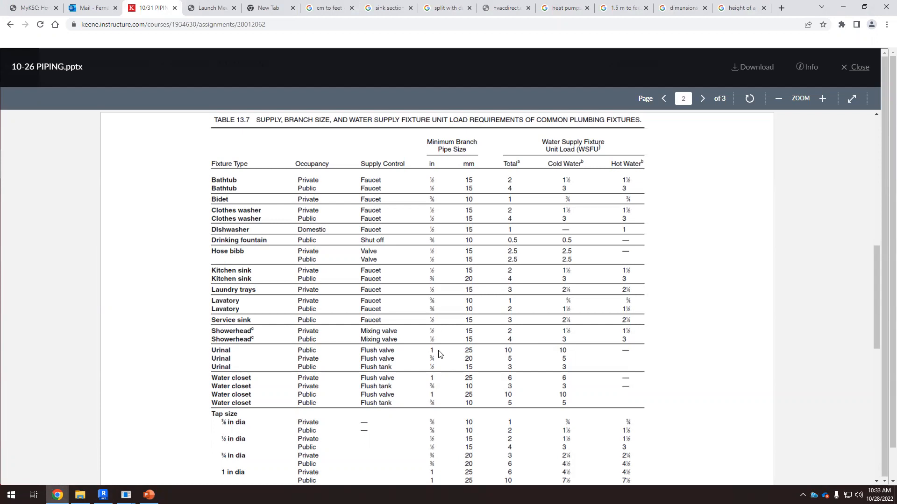
pyautogui.click(103, 494)
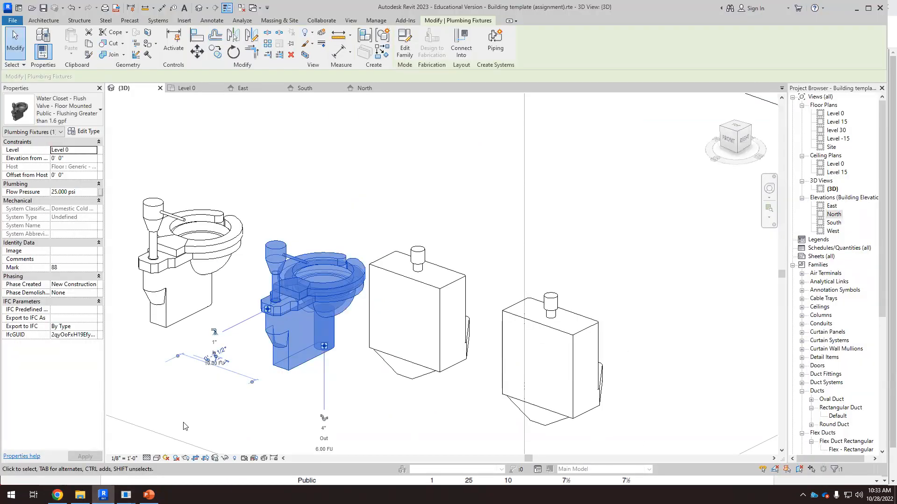
pyautogui.scroll(-4, 193, 402)
pyautogui.click(470, 331)
pyautogui.keyDown('shift'); pyautogui.moveTo(472, 331); pyautogui.dragTo(304, 411, button='middle'); pyautogui.keyUp('shift')
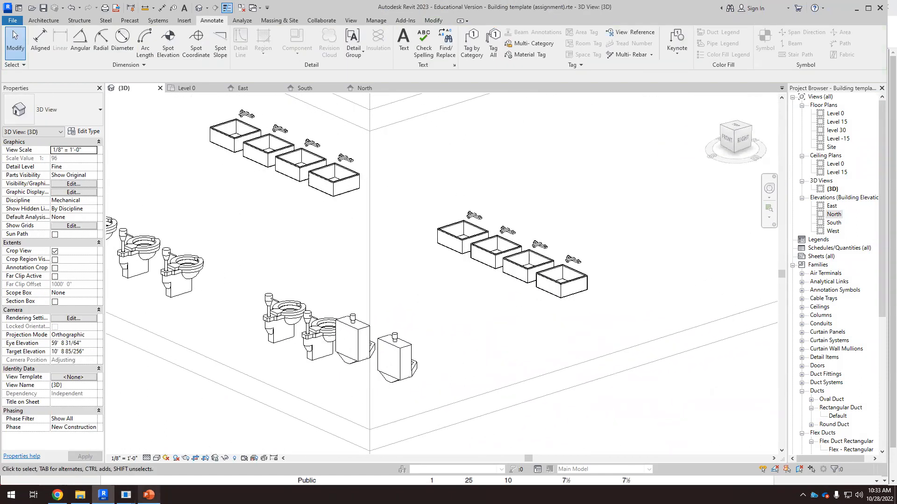
pyautogui.click(149, 494)
pyautogui.click(57, 495)
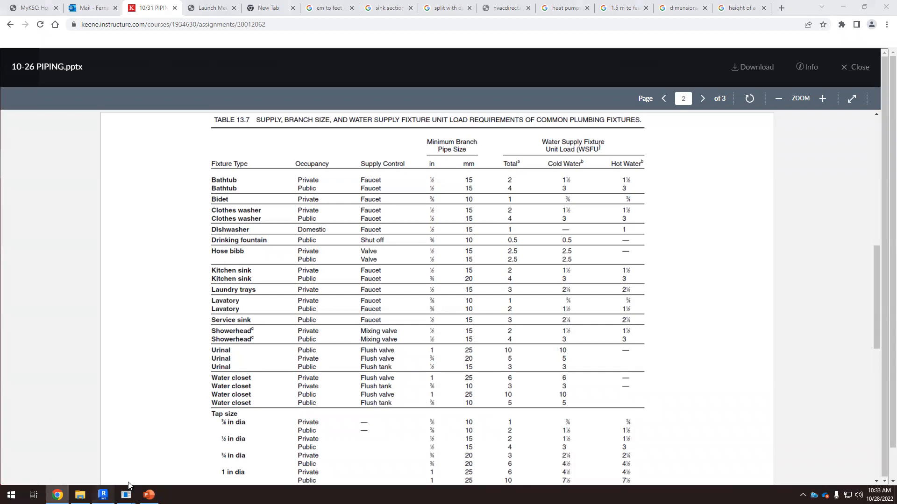
pyautogui.click(103, 495)
# Step: Select a work sink in the 3D view and inspect its hot, cold and waste connectors
pyautogui.keyDown('shift'); pyautogui.moveTo(311, 346); pyautogui.dragTo(304, 372, button='middle'); pyautogui.keyUp('shift')
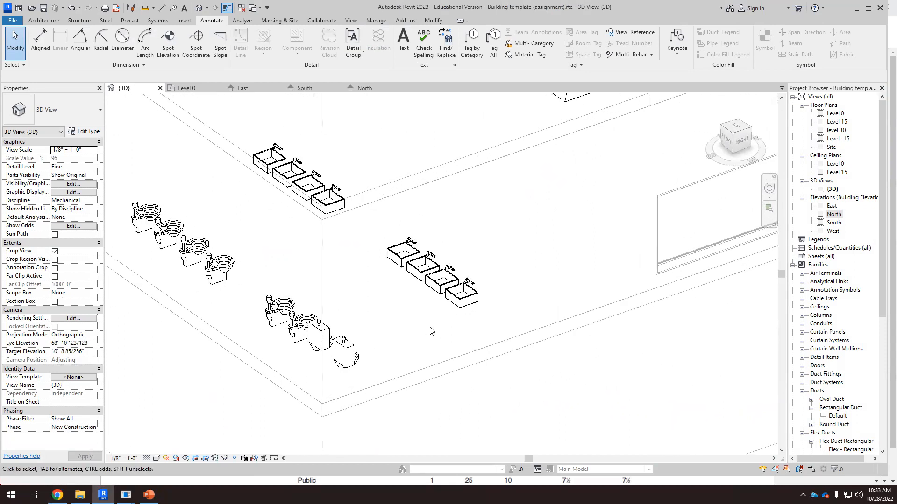
pyautogui.scroll(4, 467, 308)
pyautogui.click(491, 279)
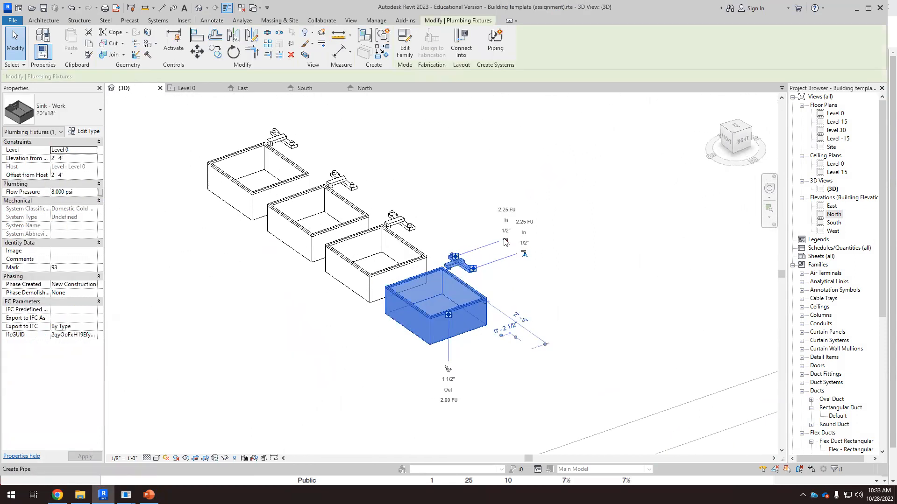
pyautogui.scroll(5, 537, 248)
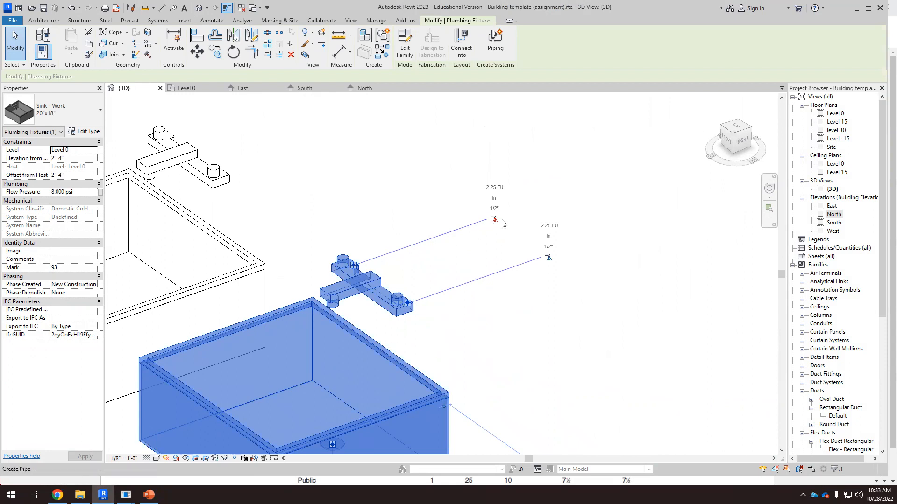
pyautogui.scroll(1, 551, 241)
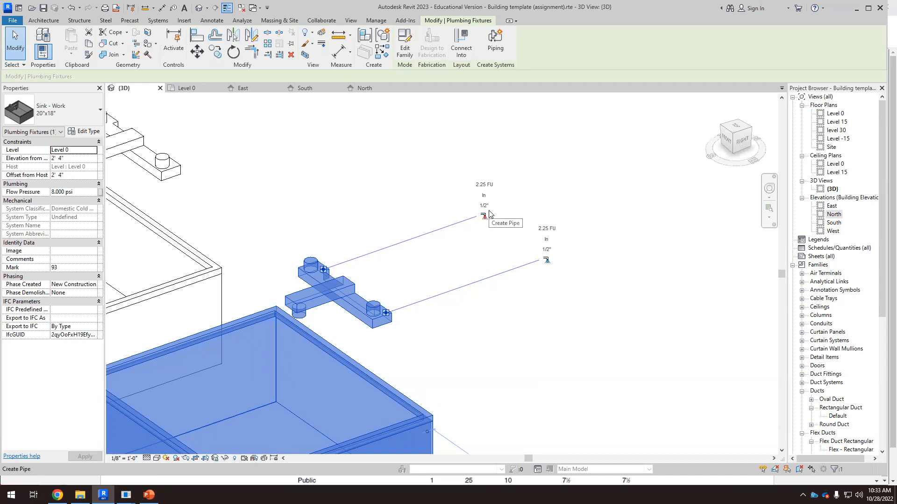
pyautogui.scroll(-1, 469, 272)
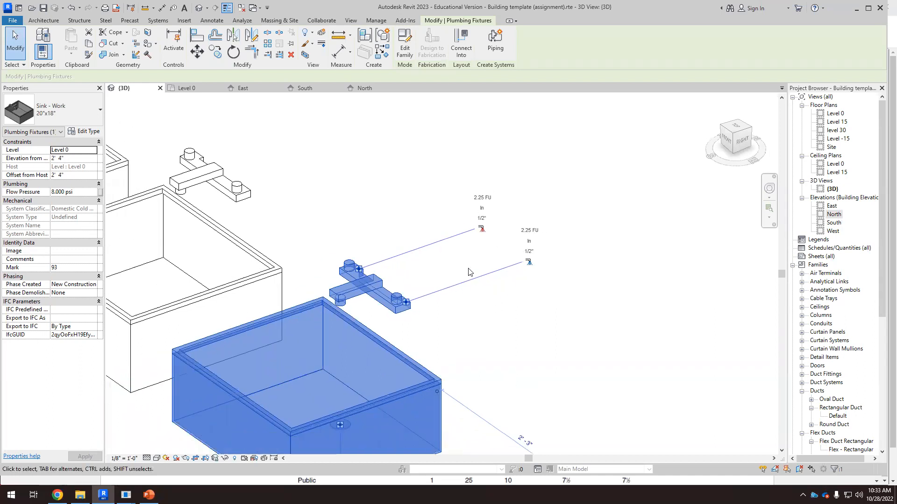
pyautogui.scroll(-4, 470, 272)
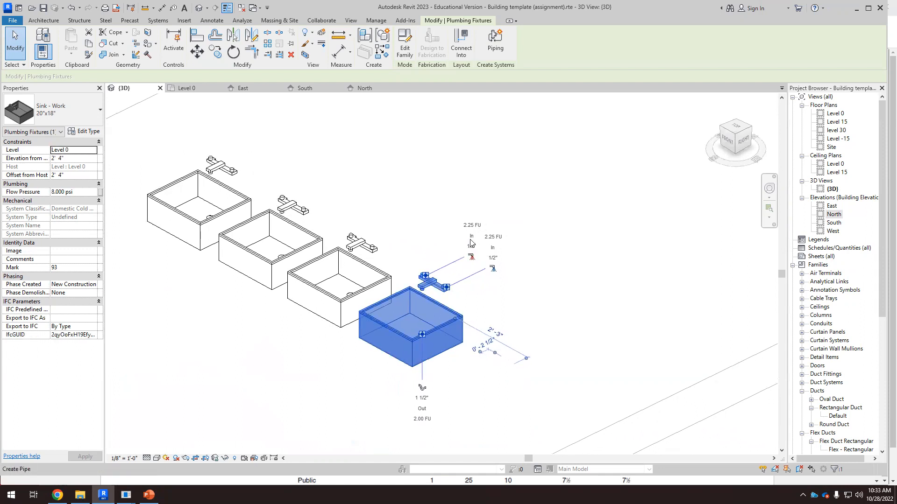
pyautogui.scroll(-4, 471, 243)
pyautogui.scroll(2, 292, 351)
pyautogui.scroll(-2, 422, 299)
pyautogui.keyDown('shift'); pyautogui.moveTo(421, 299); pyautogui.dragTo(476, 296, button='middle'); pyautogui.keyUp('shift')
pyautogui.scroll(2, 478, 286)
pyautogui.click(536, 290)
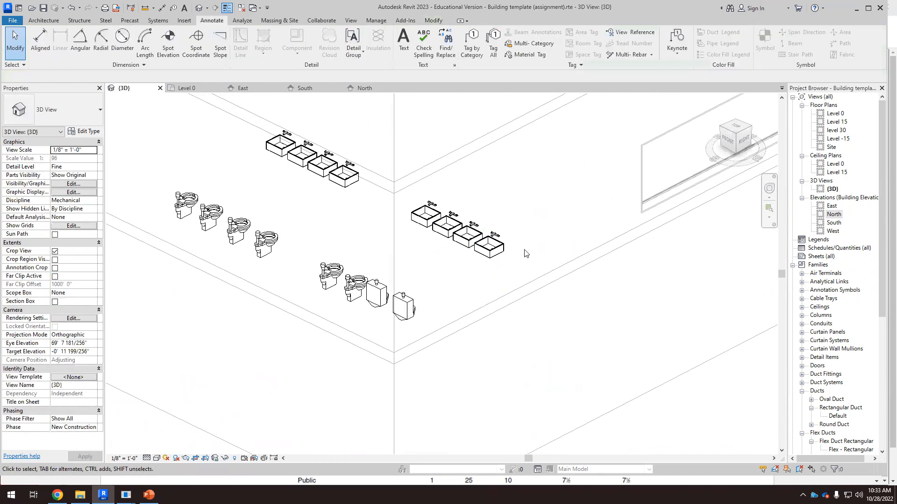
pyautogui.scroll(3, 526, 253)
pyautogui.click(479, 222)
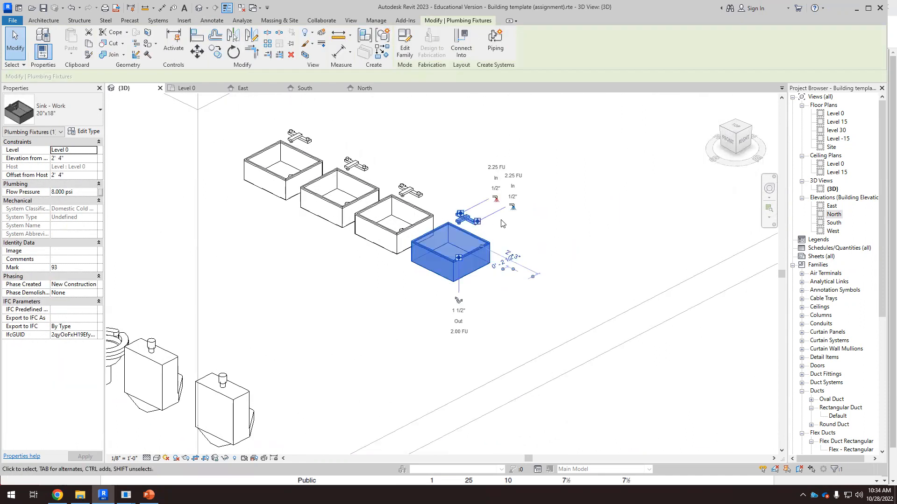
pyautogui.scroll(2, 501, 211)
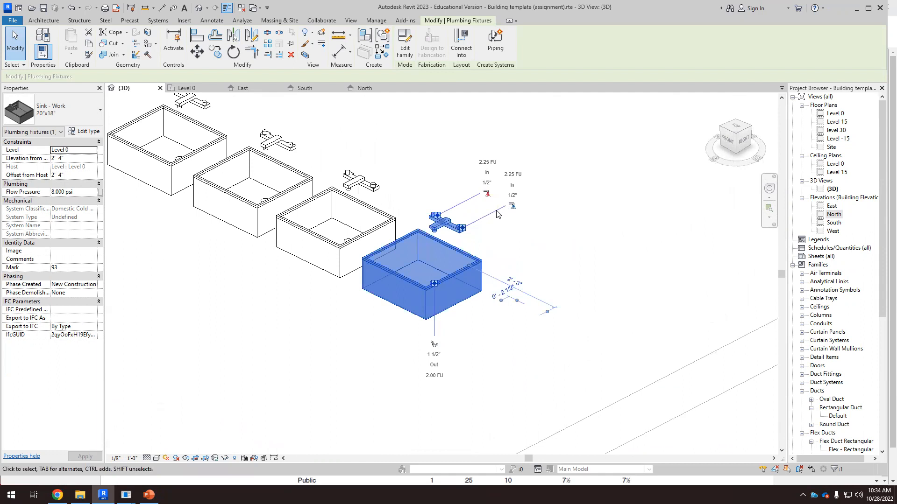
pyautogui.scroll(-6, 490, 225)
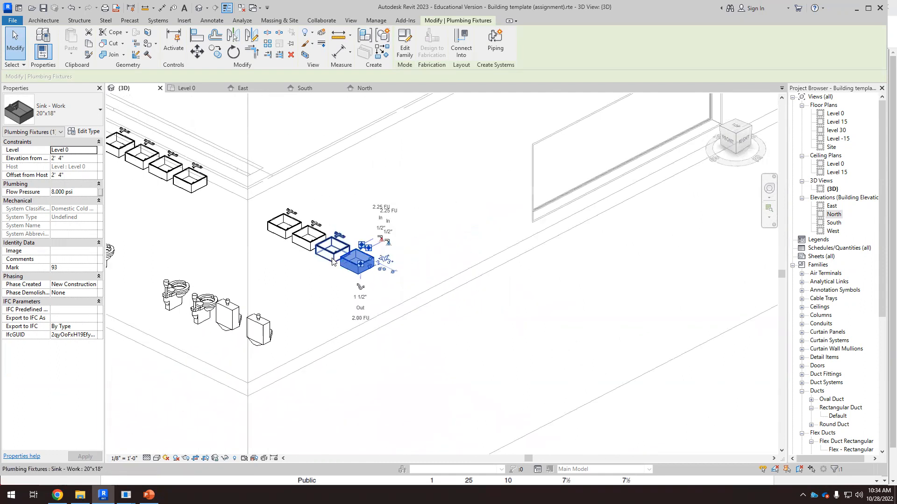
# Step: Review the whole building's piping and the Level 0 fixtures from the Right side of the 3D view
pyautogui.click(382, 335)
pyautogui.scroll(-5, 383, 334)
pyautogui.scroll(3, 621, 198)
pyautogui.scroll(-4, 584, 196)
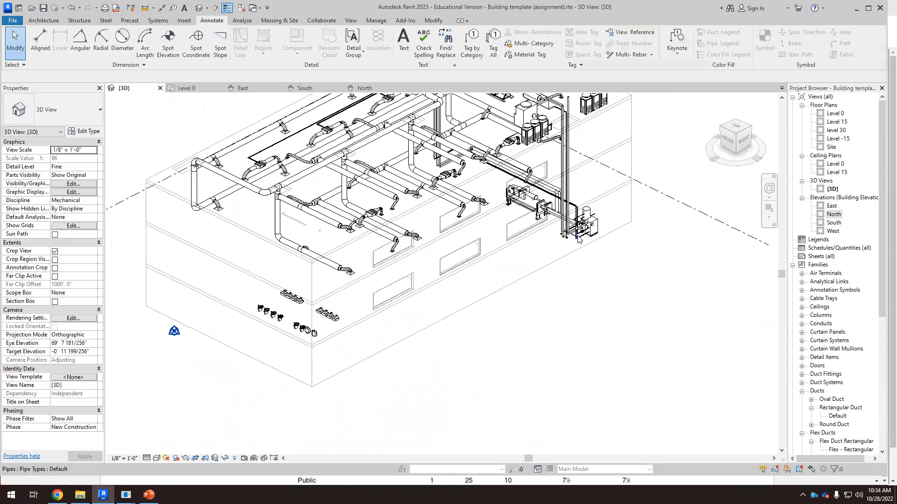
pyautogui.scroll(1, 590, 243)
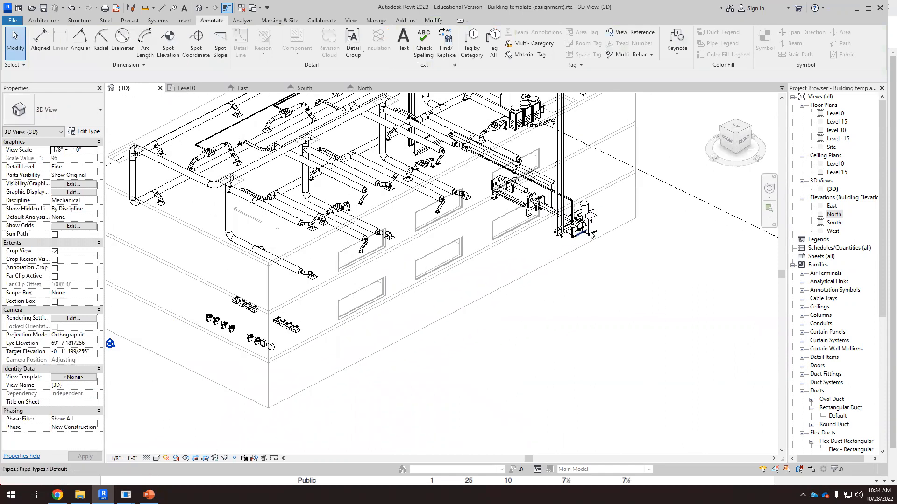
pyautogui.scroll(-2, 426, 305)
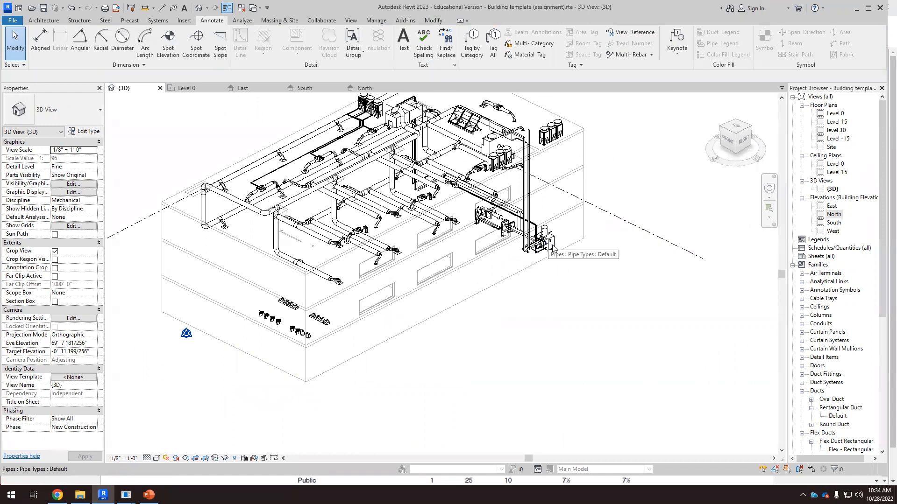
pyautogui.scroll(1, 547, 249)
pyautogui.scroll(-2, 497, 297)
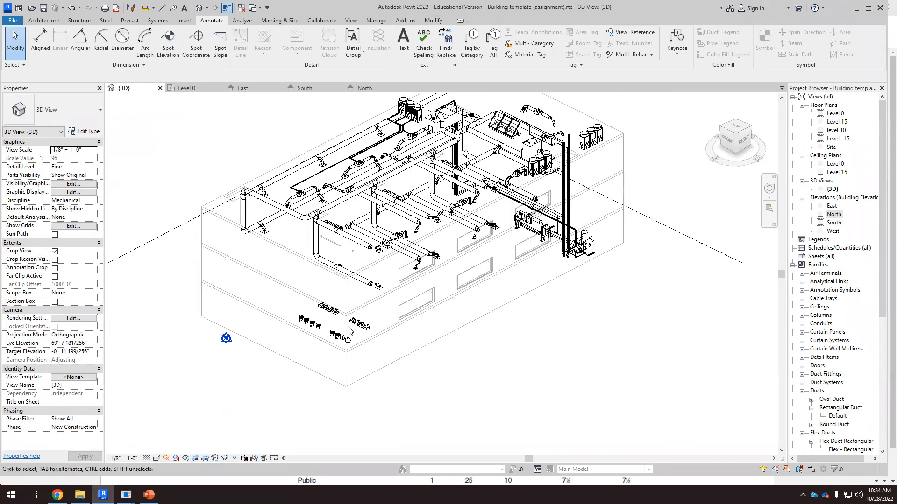
pyautogui.scroll(2, 346, 311)
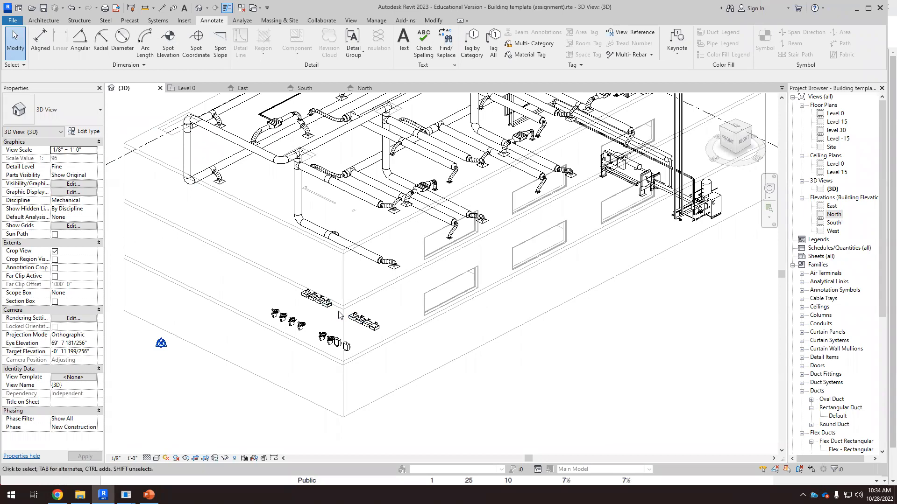
pyautogui.scroll(-2, 331, 312)
pyautogui.keyDown('shift'); pyautogui.moveTo(474, 351); pyautogui.dragTo(426, 340, button='middle'); pyautogui.keyUp('shift')
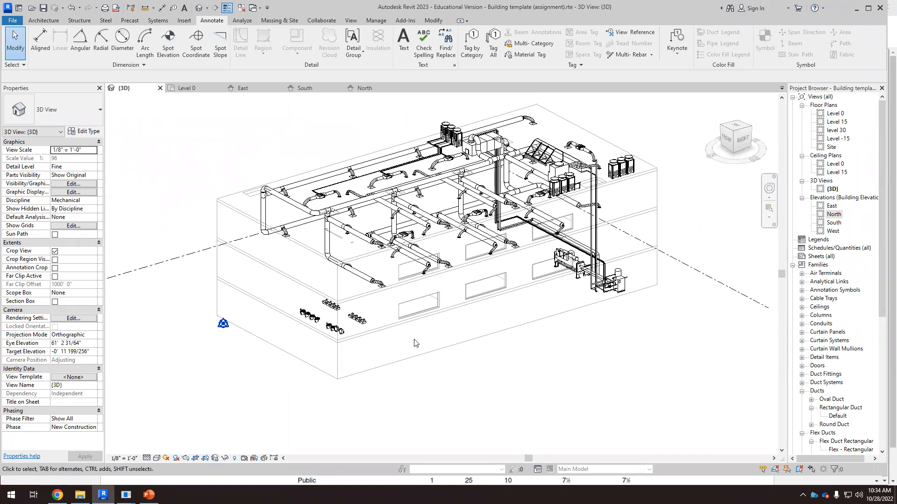
pyautogui.click(742, 140)
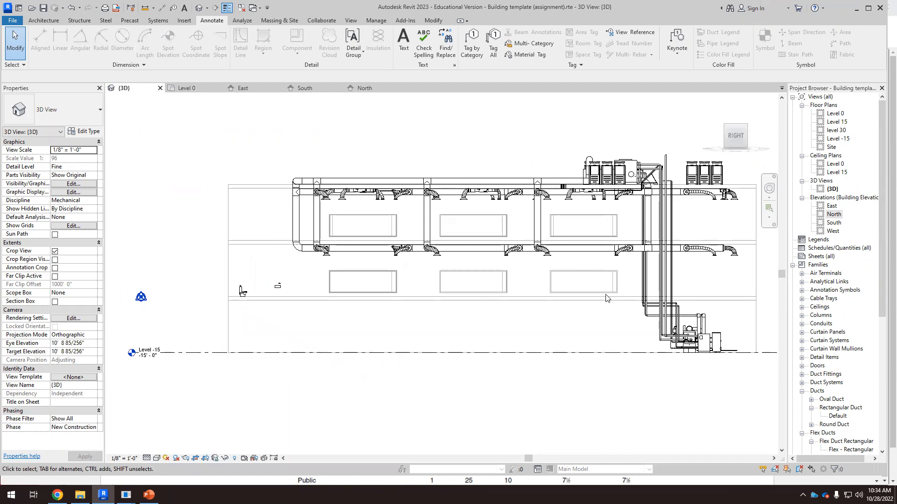
pyautogui.scroll(2, 223, 286)
pyautogui.scroll(3, 223, 283)
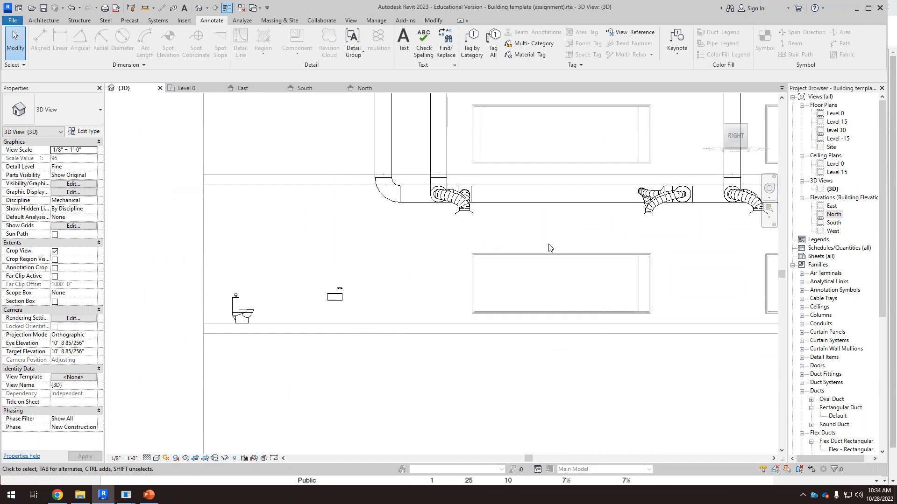
pyautogui.scroll(-5, 299, 355)
pyautogui.scroll(3, 575, 364)
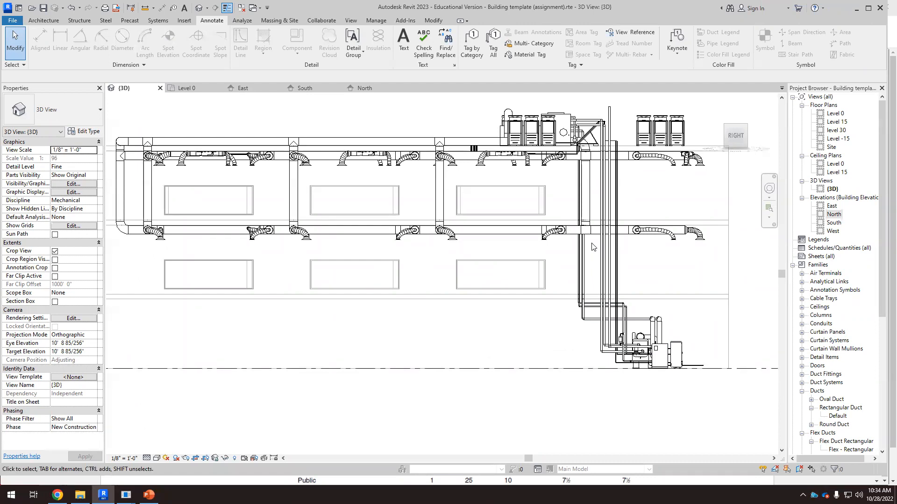
pyautogui.scroll(-2, 592, 245)
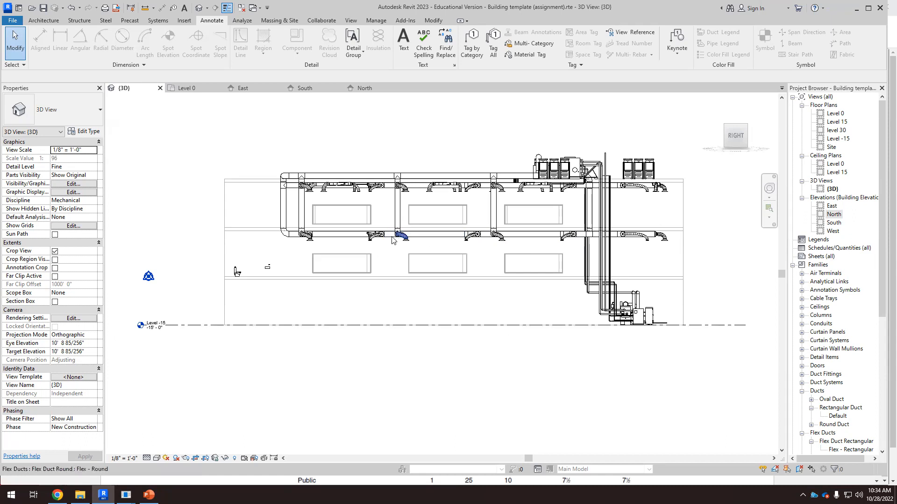
pyautogui.scroll(2, 247, 246)
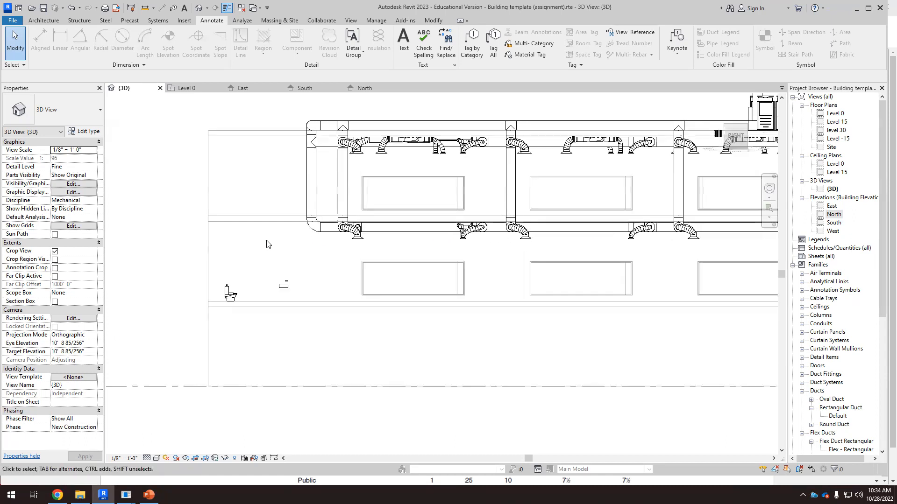
# Step: Select the round return-air duct between the flex connections and inspect its properties
pyautogui.scroll(3, 415, 256)
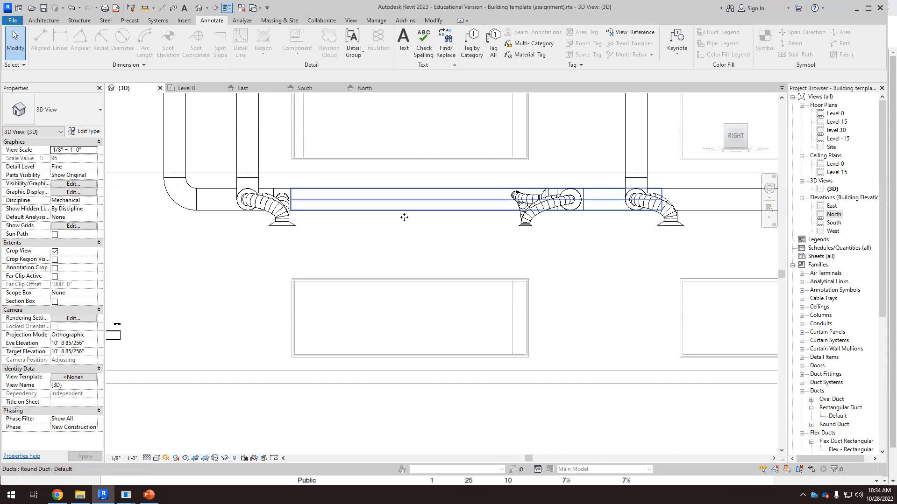
pyautogui.click(404, 217)
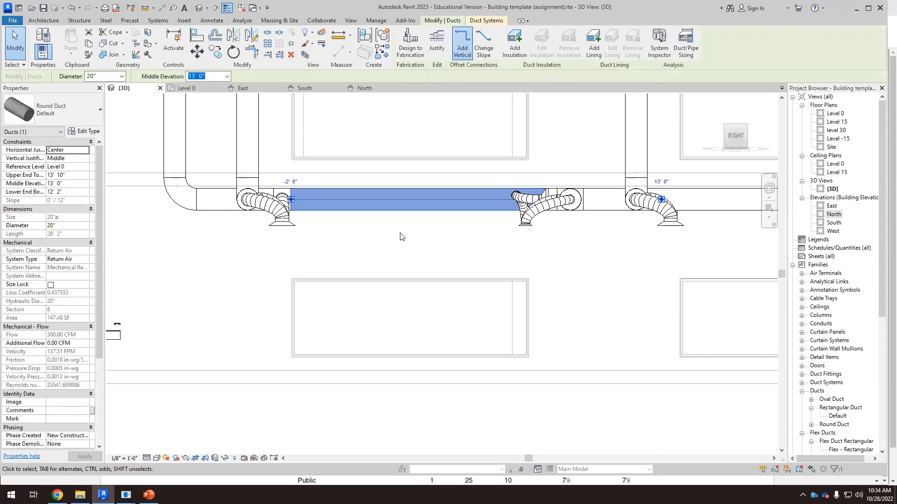
pyautogui.click(401, 236)
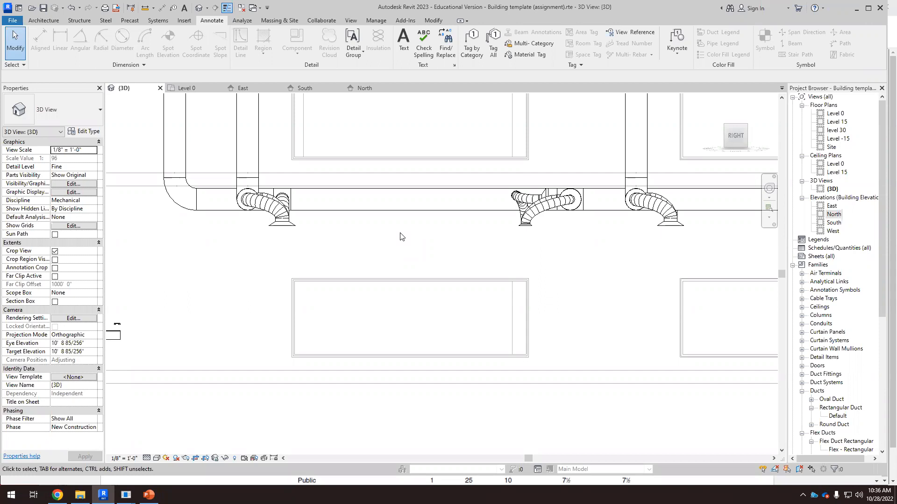
# Step: Navigate the 3D view to the mechanical room equipment around the boiler, pump and storage tank
pyautogui.scroll(-5, 439, 232)
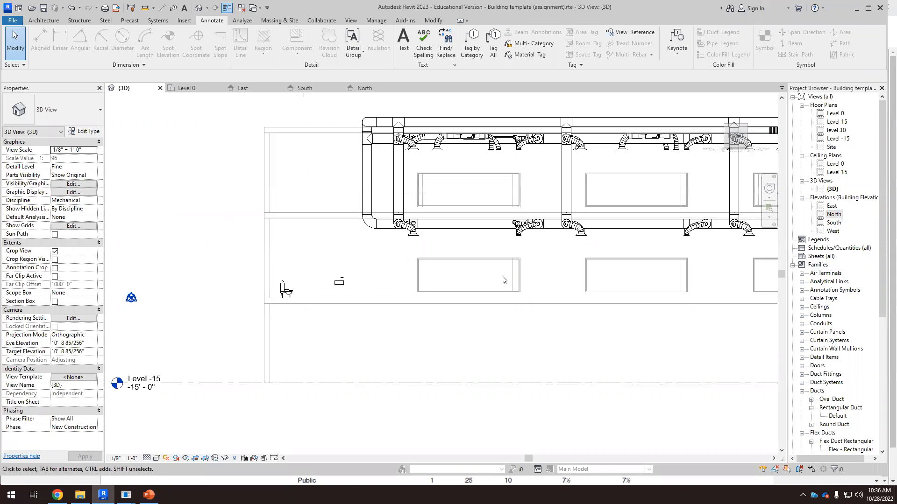
pyautogui.scroll(-2, 566, 305)
pyautogui.scroll(3, 741, 305)
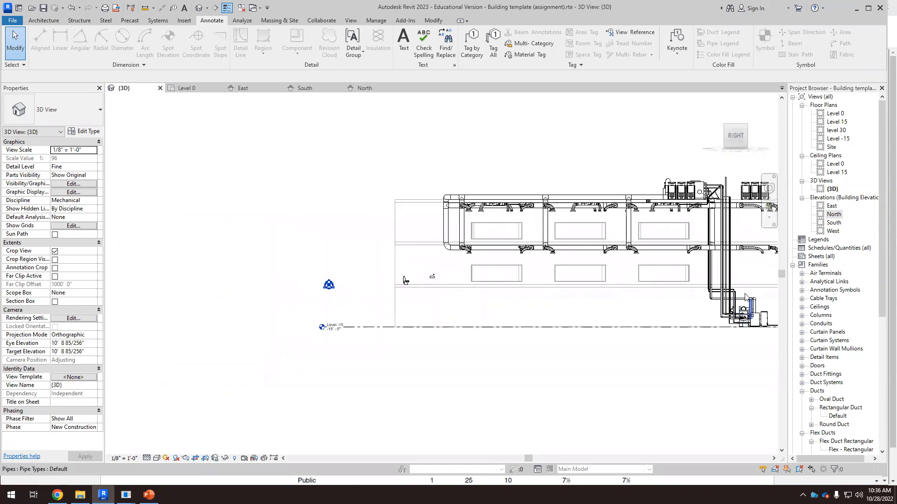
pyautogui.scroll(2, 745, 311)
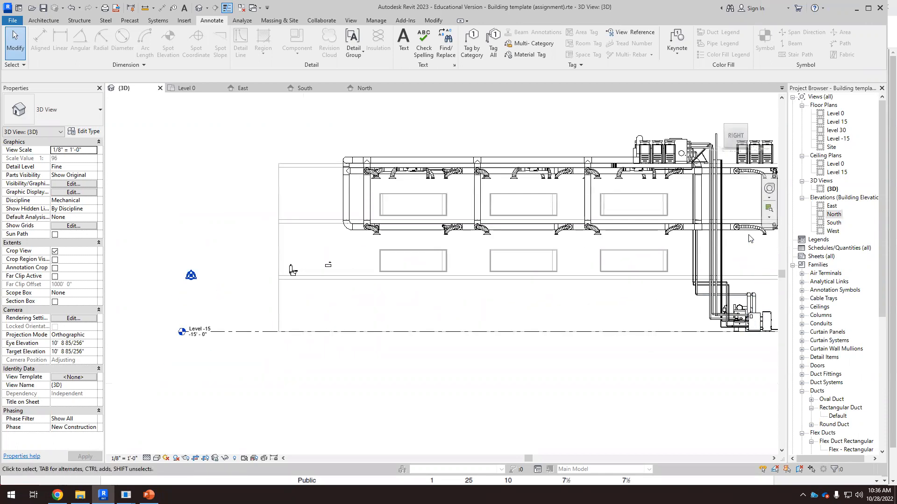
pyautogui.scroll(2, 397, 236)
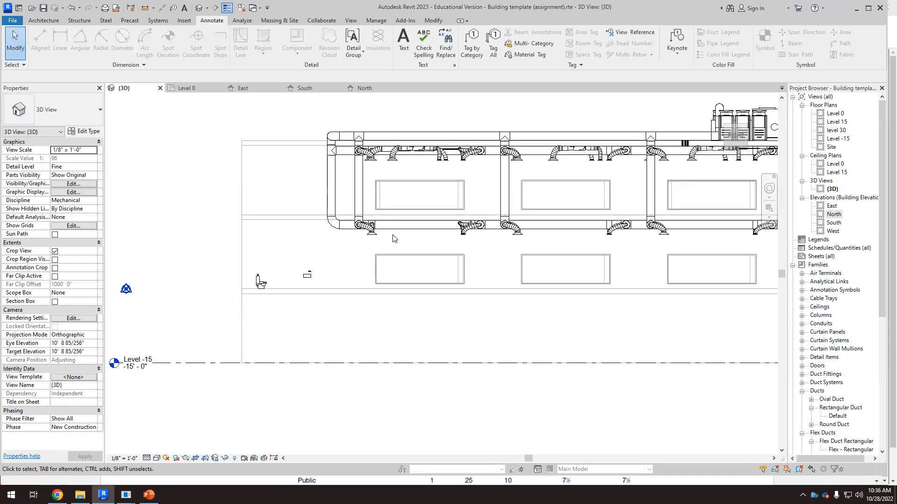
pyautogui.scroll(2, 404, 234)
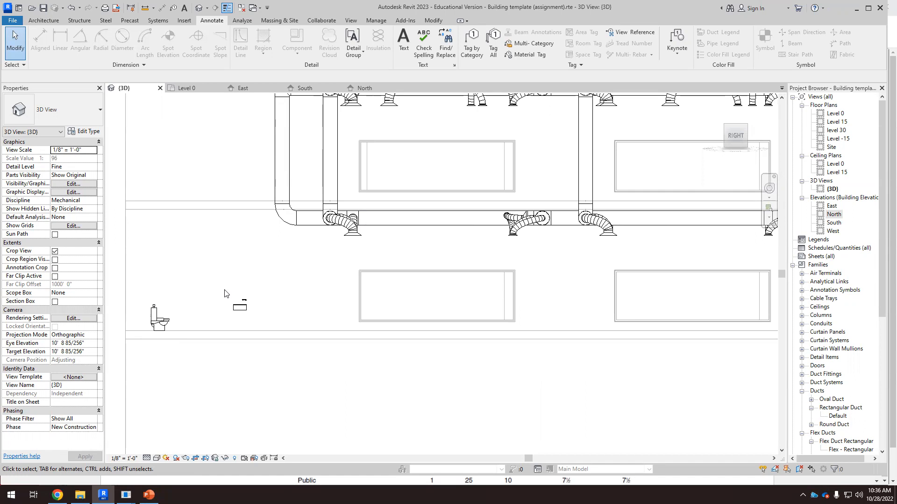
pyautogui.scroll(-5, 469, 309)
pyautogui.keyDown('shift'); pyautogui.moveTo(374, 340); pyautogui.dragTo(447, 409, button='middle'); pyautogui.keyUp('shift')
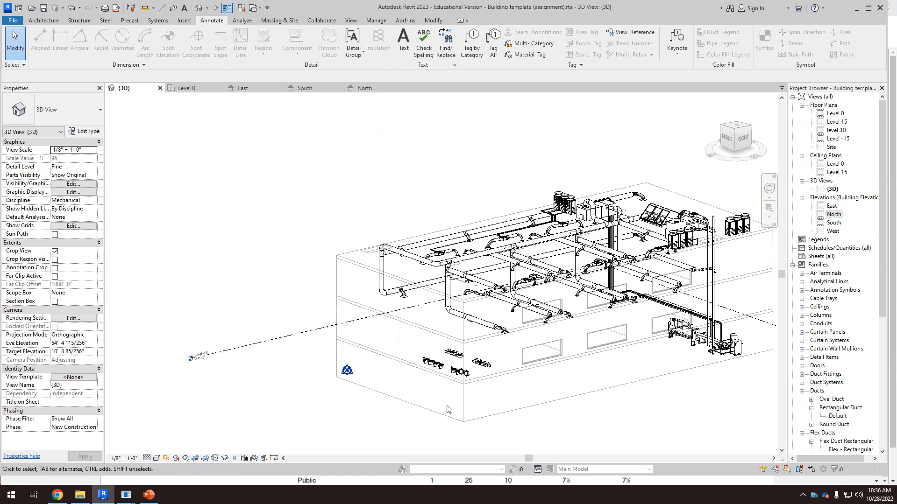
pyautogui.scroll(5, 516, 396)
pyautogui.scroll(-7, 312, 303)
pyautogui.keyDown('shift'); pyautogui.moveTo(619, 330); pyautogui.dragTo(513, 348, button='middle'); pyautogui.keyUp('shift')
pyautogui.scroll(6, 504, 351)
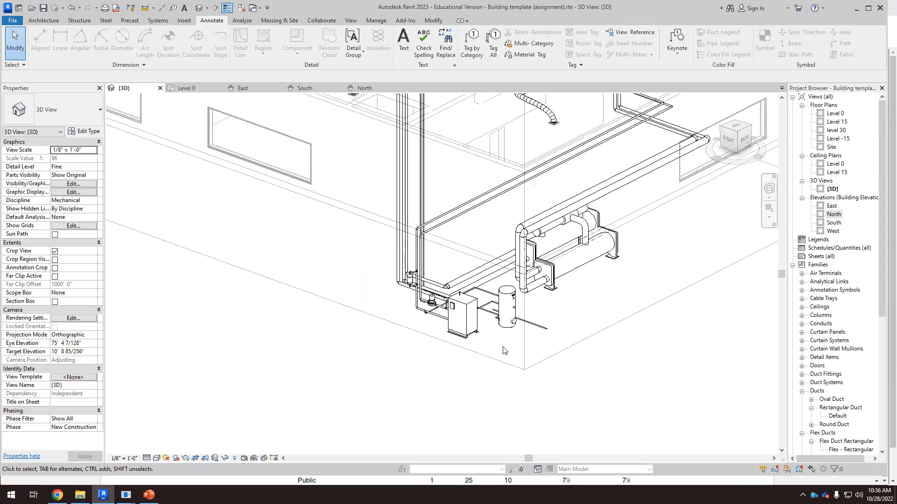
pyautogui.scroll(2, 504, 350)
pyautogui.scroll(4, 517, 333)
pyautogui.keyDown('shift'); pyautogui.moveTo(553, 330); pyautogui.dragTo(562, 335, button='middle'); pyautogui.keyUp('shift')
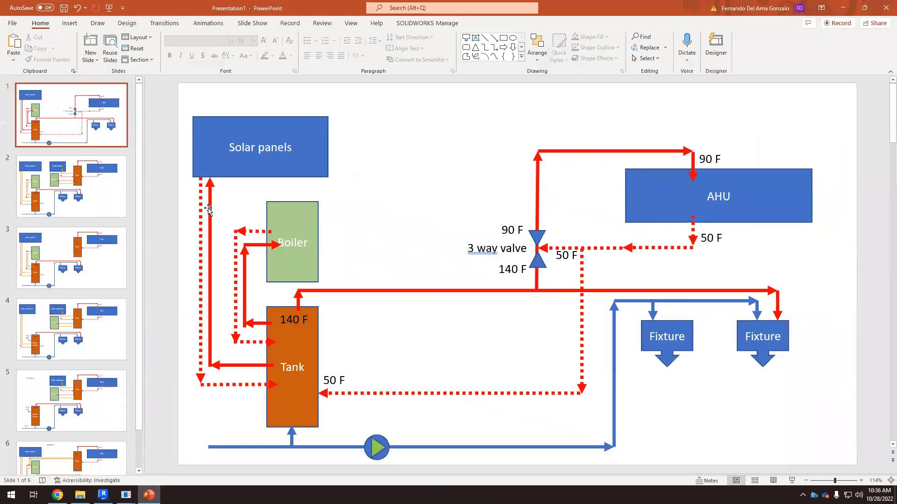
# Step: Switch to PowerPoint and review the solar hot water schematic on slide 1, selecting the boiler, tank and AHU shapes
pyautogui.click(149, 494)
pyautogui.click(81, 123)
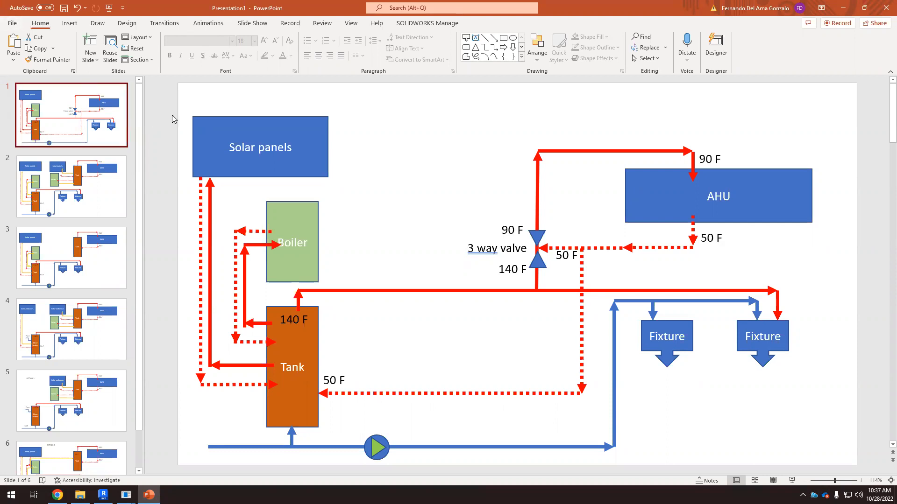
pyautogui.click(249, 117)
pyautogui.click(297, 203)
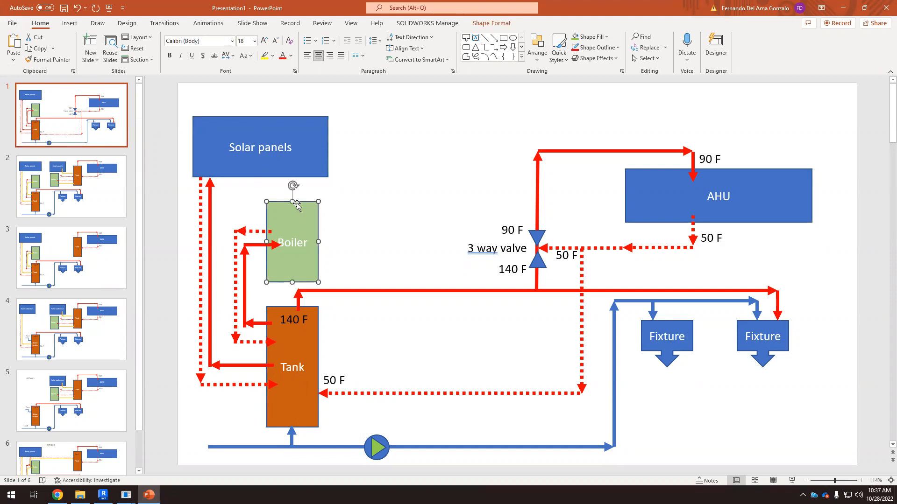
pyautogui.click(317, 331)
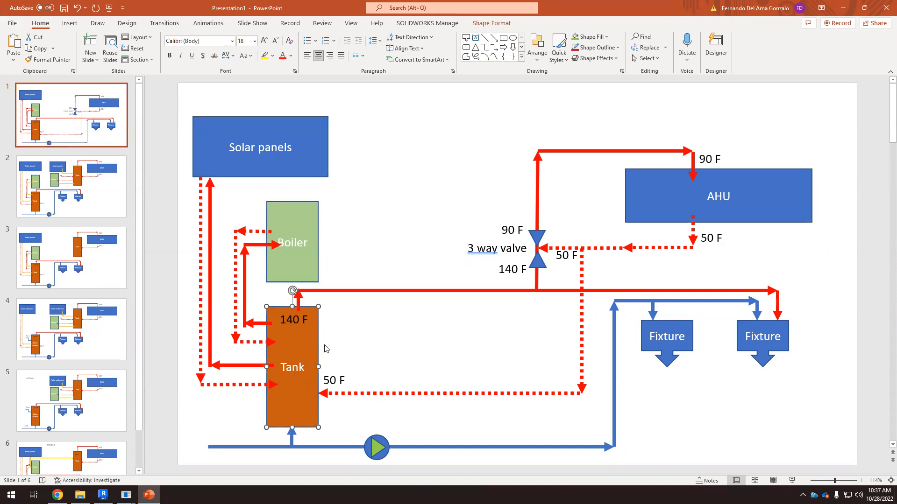
pyautogui.click(775, 169)
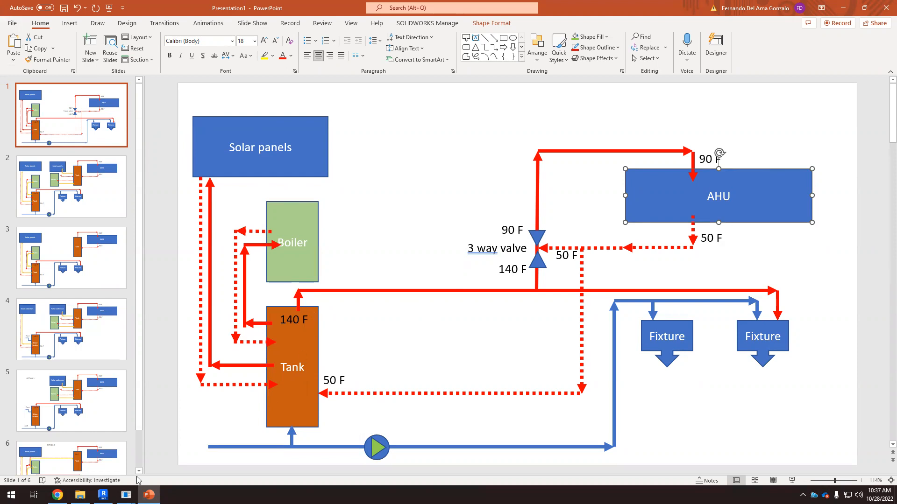
# Step: Return to Revit and inspect the pipe connecting the pump to the boiler in the mechanical room
pyautogui.click(103, 495)
pyautogui.keyDown('shift'); pyautogui.moveTo(622, 350); pyautogui.dragTo(590, 365, button='middle'); pyautogui.keyUp('shift')
pyautogui.scroll(-2, 581, 323)
pyautogui.scroll(1, 478, 364)
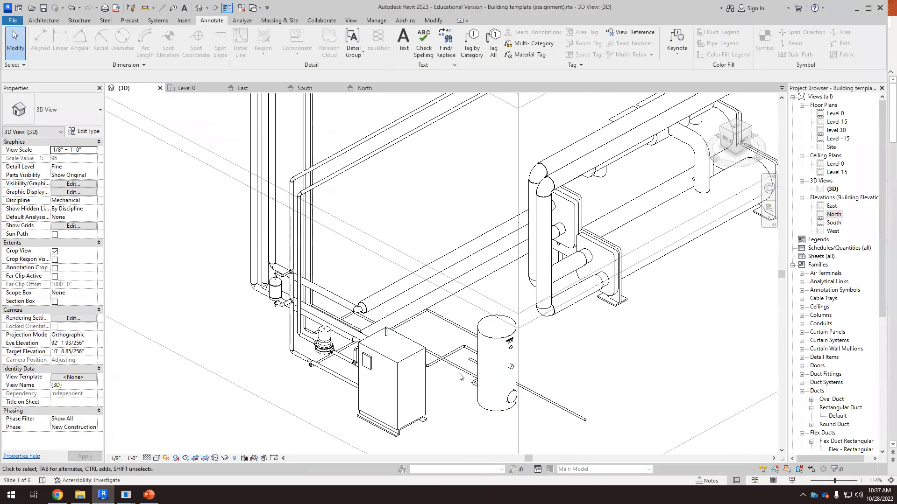
pyautogui.scroll(1, 380, 382)
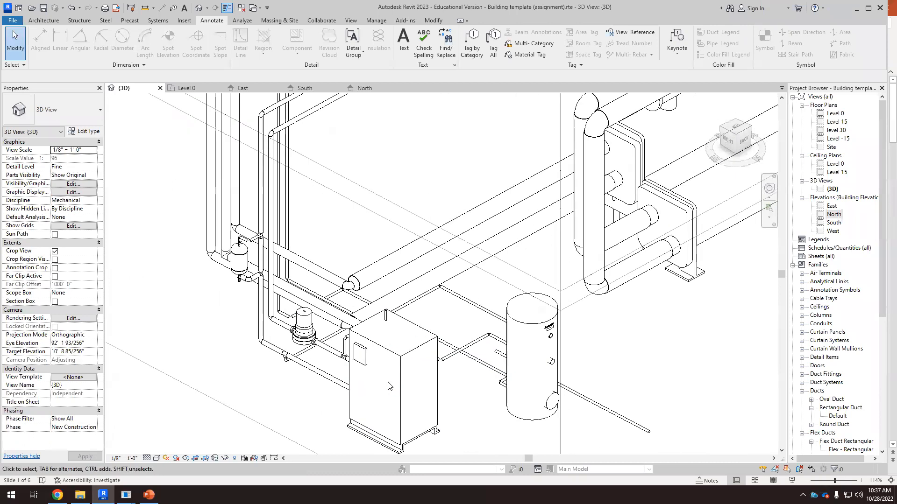
pyautogui.click(328, 355)
pyautogui.scroll(-5, 428, 372)
pyautogui.scroll(-5, 428, 372)
pyautogui.keyDown('shift'); pyautogui.moveTo(435, 356); pyautogui.dragTo(429, 338, button='middle'); pyautogui.keyUp('shift')
# Step: Examine the hydronic supply piping, storage tank and condensing boiler across the building in 3D
pyautogui.scroll(4, 414, 281)
pyautogui.scroll(-3, 420, 276)
pyautogui.keyDown('shift'); pyautogui.moveTo(462, 267); pyautogui.dragTo(219, 271, button='middle'); pyautogui.keyUp('shift')
pyautogui.scroll(4, 607, 276)
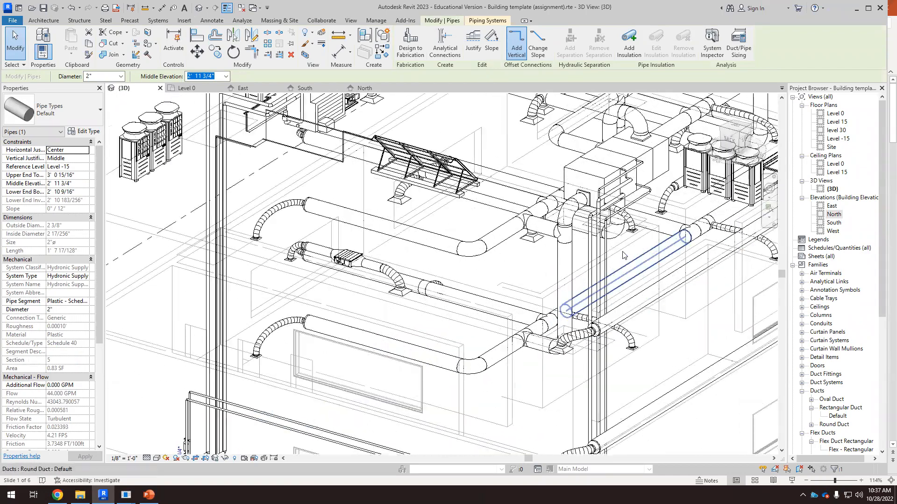
pyautogui.scroll(-6, 359, 304)
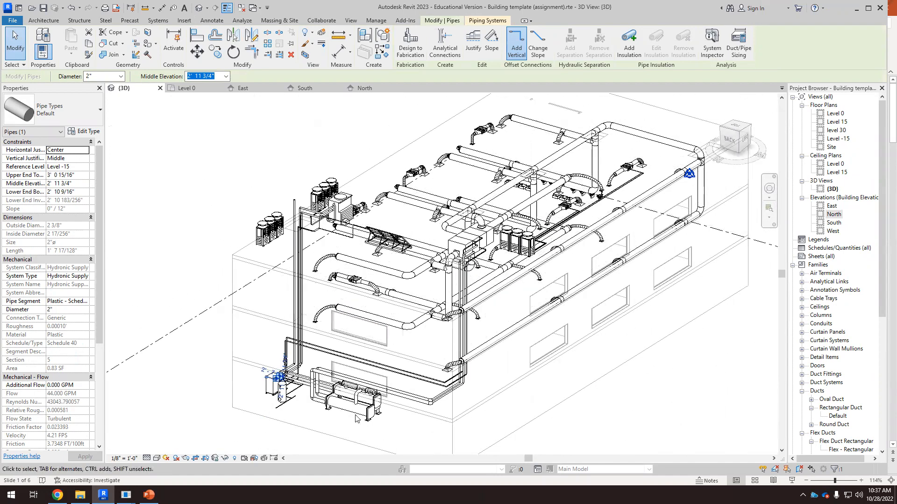
pyautogui.scroll(4, 526, 209)
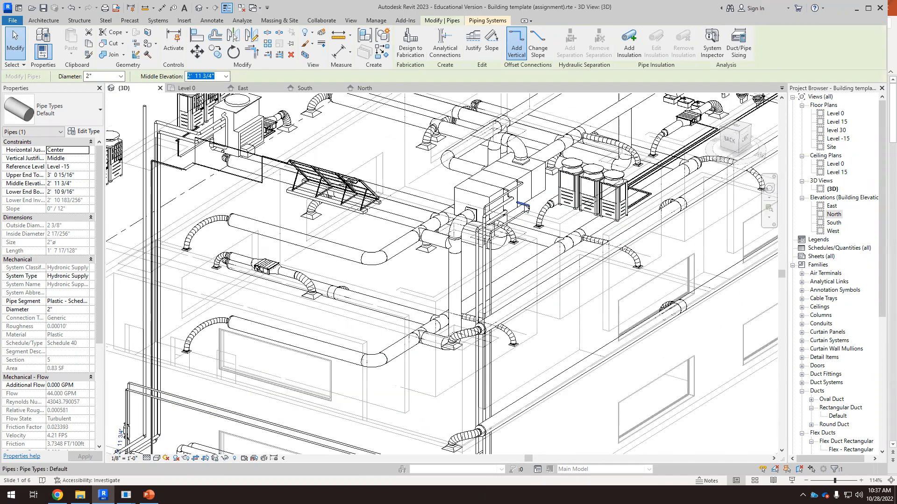
pyautogui.scroll(-5, 353, 404)
pyautogui.scroll(4, 353, 404)
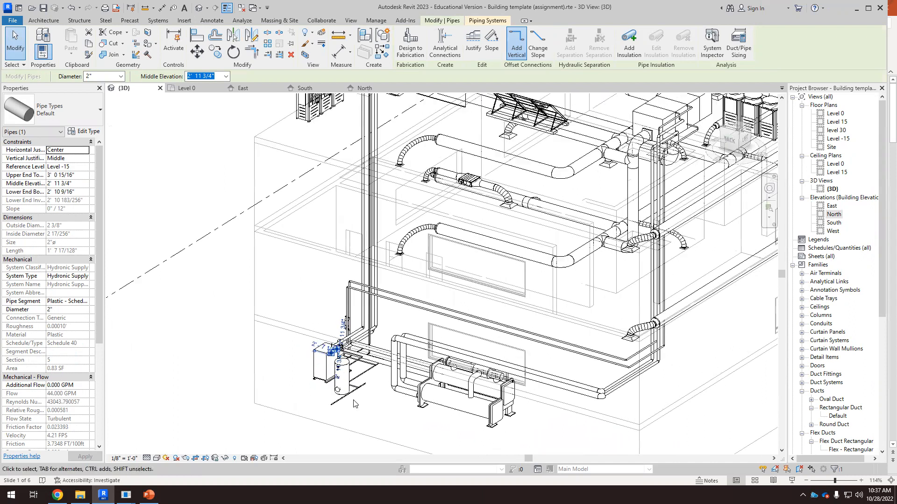
pyautogui.click(354, 404)
pyautogui.scroll(3, 311, 322)
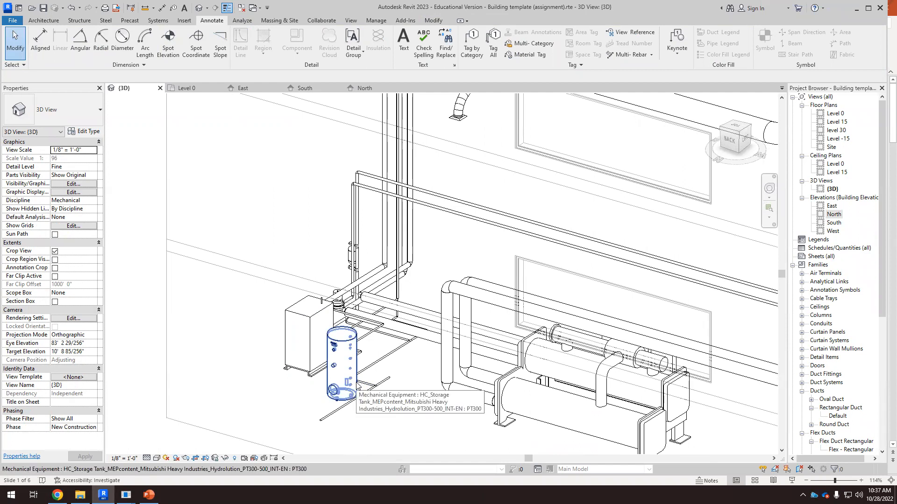
pyautogui.scroll(2, 358, 386)
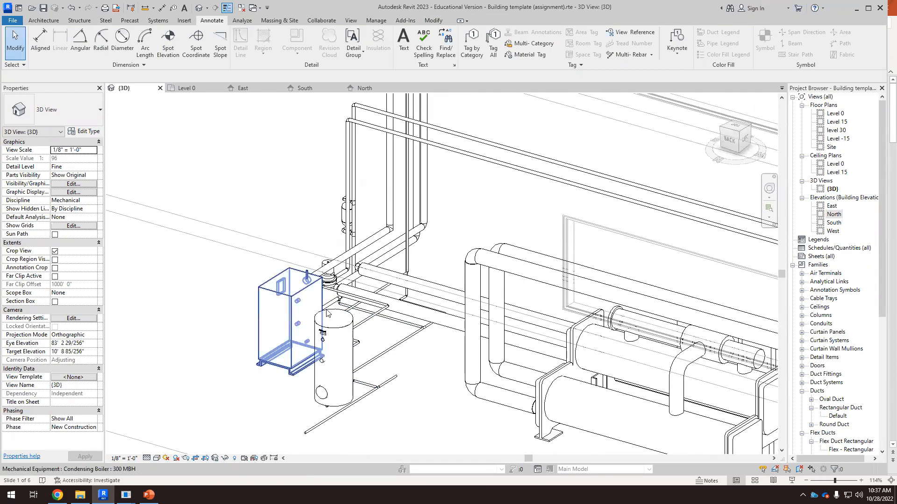
pyautogui.scroll(-6, 327, 313)
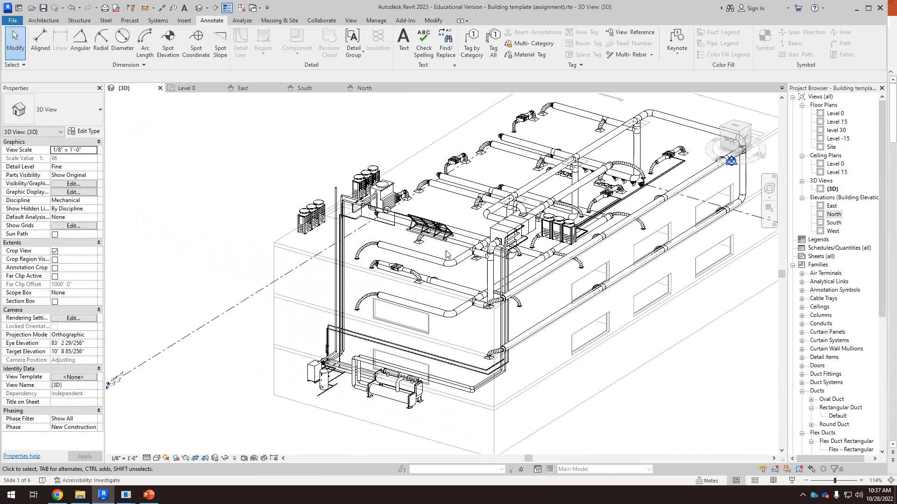
pyautogui.scroll(2, 446, 255)
# Step: Select a hydronic return pipe and the roof-mounted solar collector to inspect their properties
pyautogui.click(431, 227)
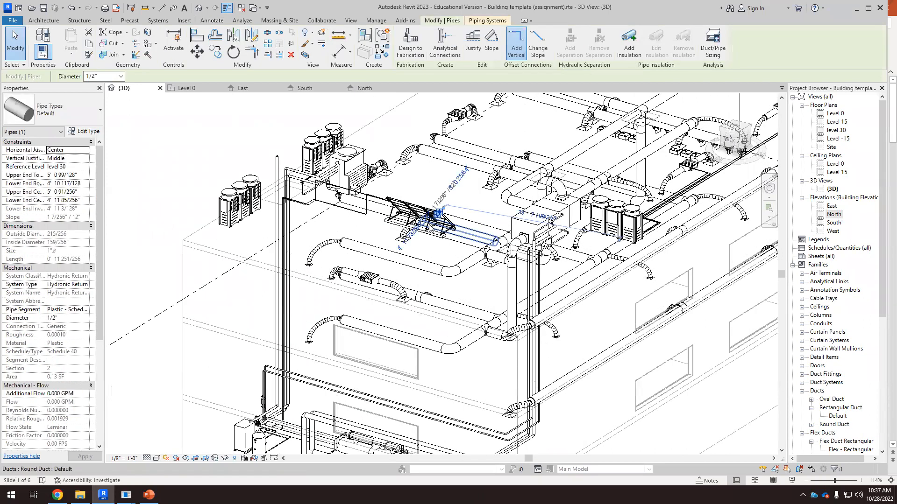
pyautogui.click(433, 233)
pyautogui.press('Escape')
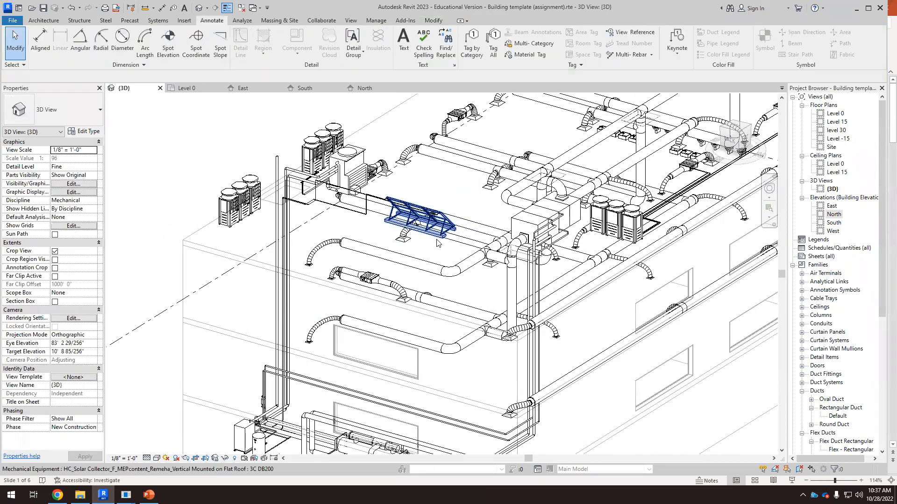
pyautogui.click(437, 243)
pyautogui.scroll(1, 556, 216)
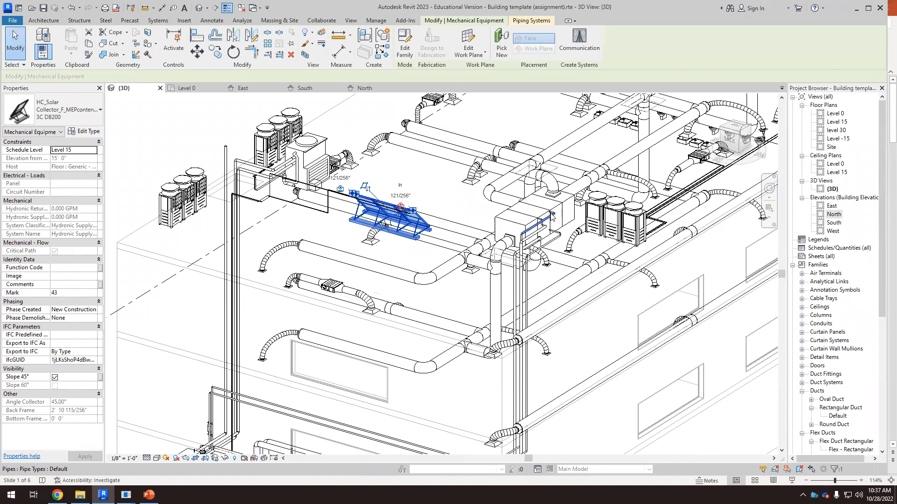
pyautogui.scroll(3, 552, 217)
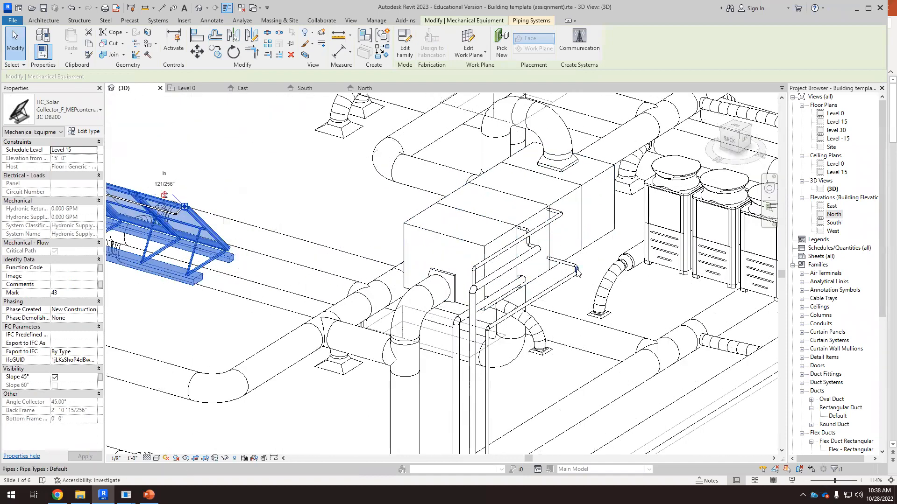
pyautogui.scroll(-3, 577, 272)
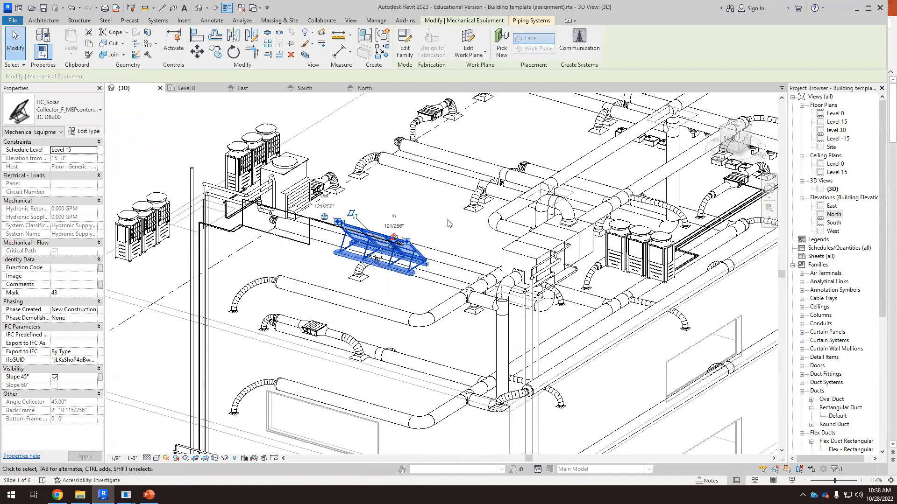
pyautogui.click(448, 224)
pyautogui.scroll(-5, 447, 223)
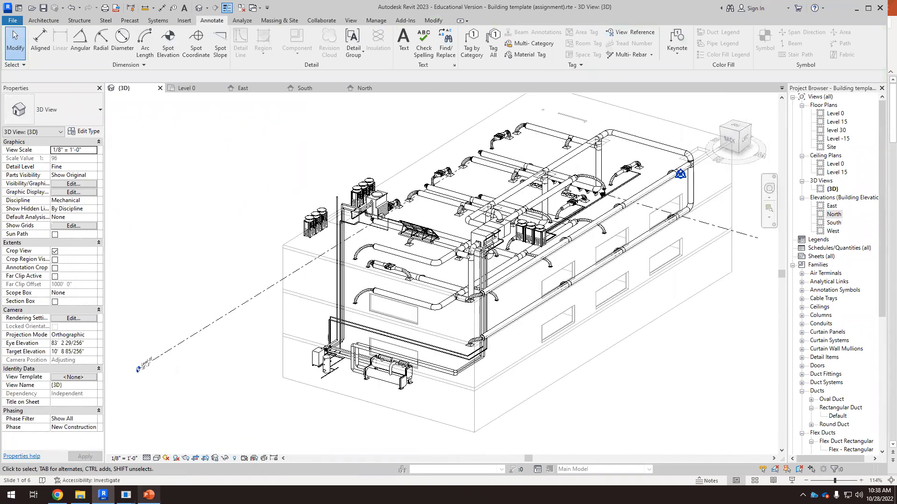
# Step: Switch to PowerPoint and review the Option 1 schematic on slide 5, selecting the tank shape
pyautogui.click(148, 495)
pyautogui.scroll(-2, 89, 420)
pyautogui.click(97, 368)
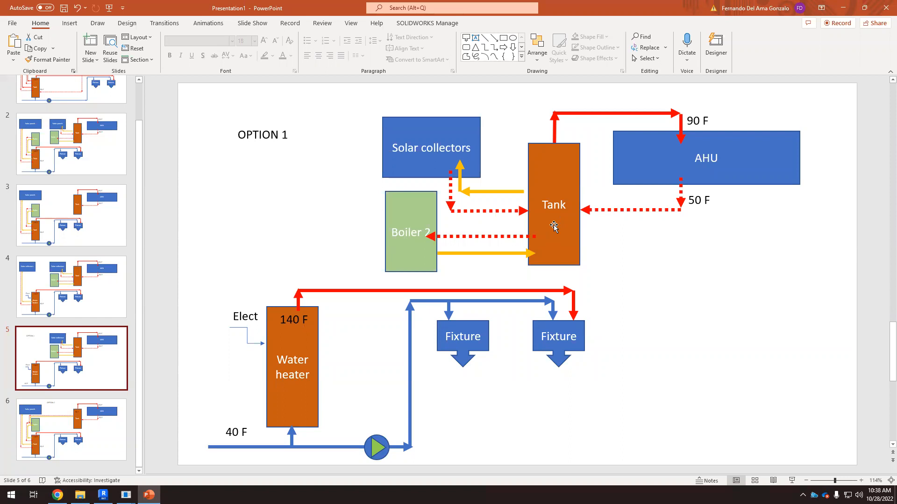
pyautogui.click(576, 183)
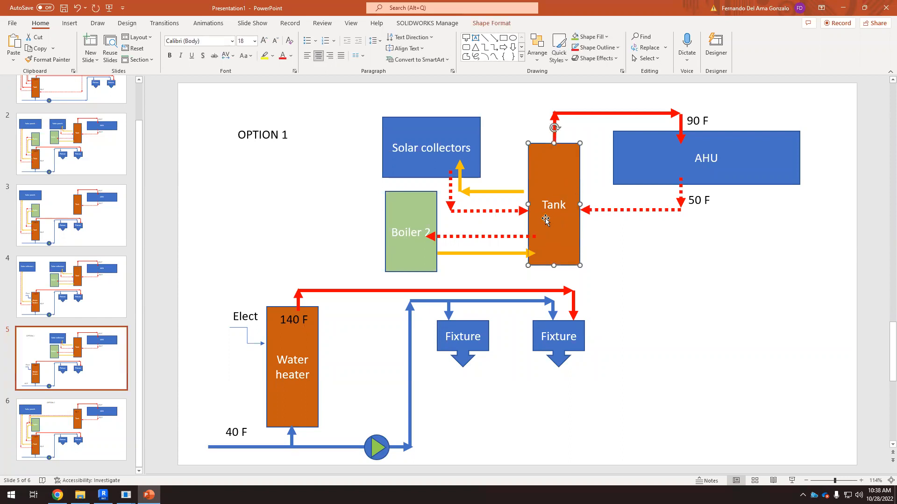
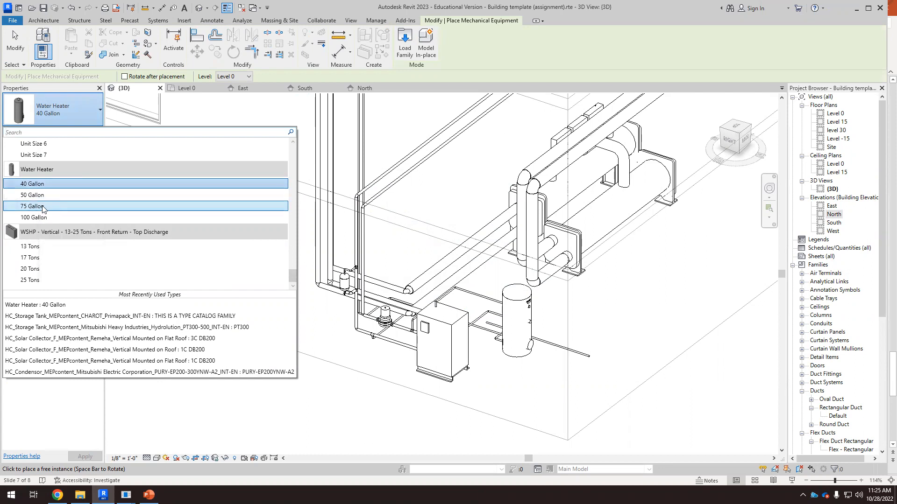
# Step: Place a 40 Gallon Water Heater near the storage tank in the mechanical room
pyautogui.click(37, 185)
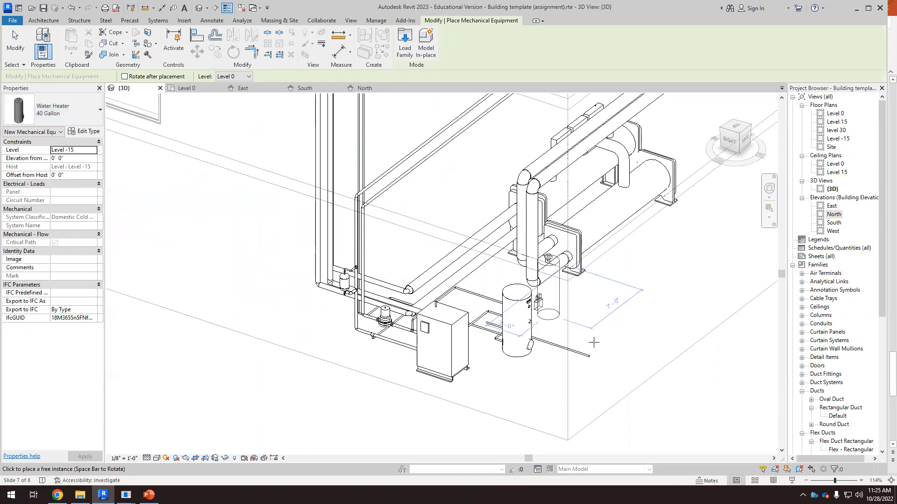
pyautogui.scroll(3, 593, 346)
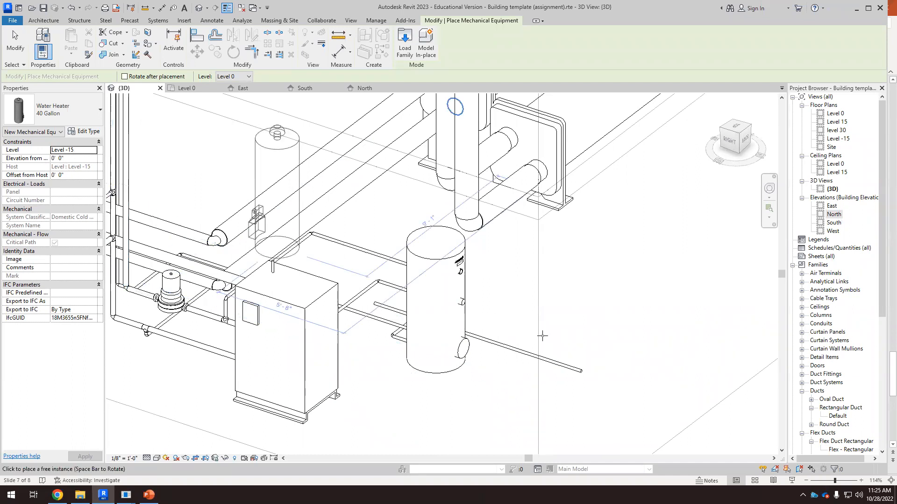
pyautogui.click(593, 381)
pyautogui.scroll(-3, 593, 380)
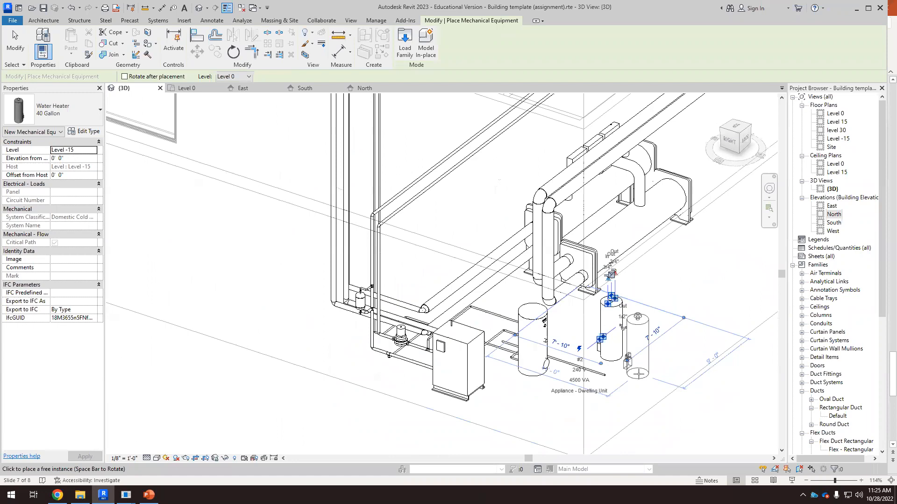
# Step: Select the new water heater and set its level to Level -15
pyautogui.press('Escape')
pyautogui.press('Escape')
pyautogui.scroll(-2, 632, 416)
pyautogui.keyDown('shift'); pyautogui.moveTo(633, 417); pyautogui.dragTo(752, 327, button='middle'); pyautogui.keyUp('shift')
pyautogui.click(761, 254)
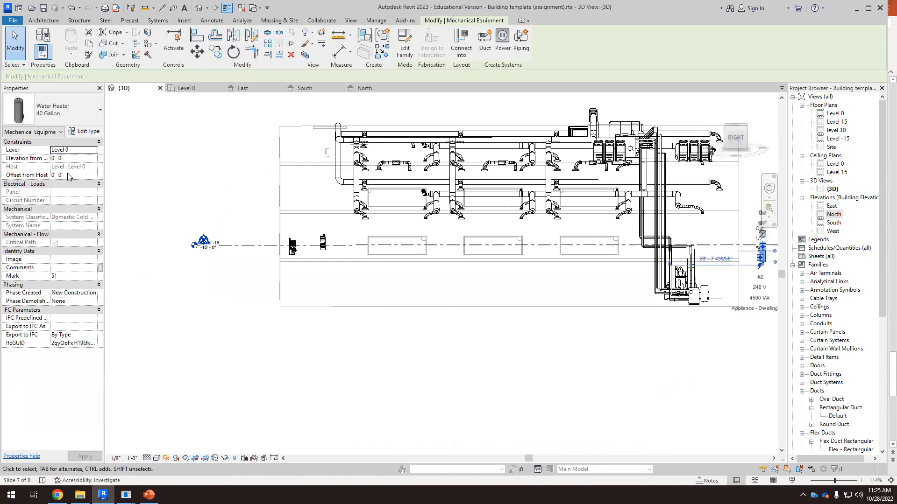
pyautogui.click(89, 151)
pyautogui.click(93, 151)
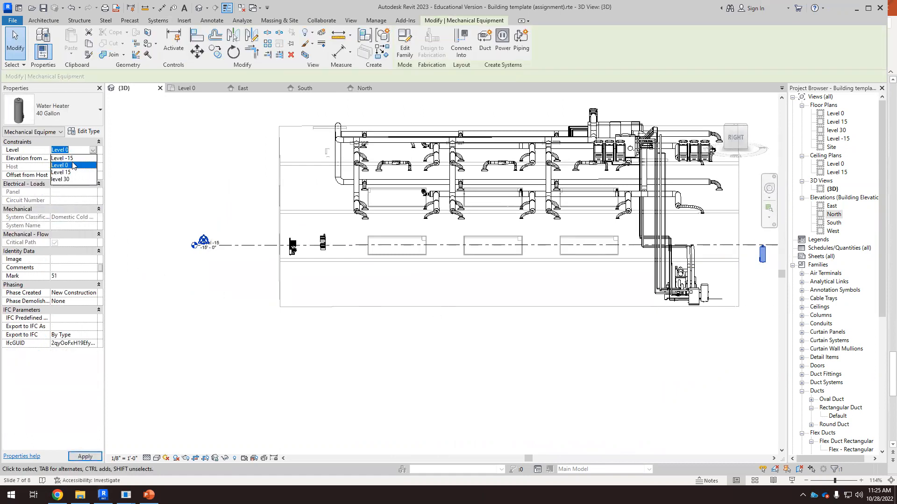
pyautogui.click(63, 158)
# Step: Drag the water heater toward the mechanical room corner, cancelling an accidental pipe start from its connector
pyautogui.click(583, 331)
pyautogui.keyDown('shift'); pyautogui.moveTo(576, 342); pyautogui.dragTo(687, 363, button='middle'); pyautogui.keyUp('shift')
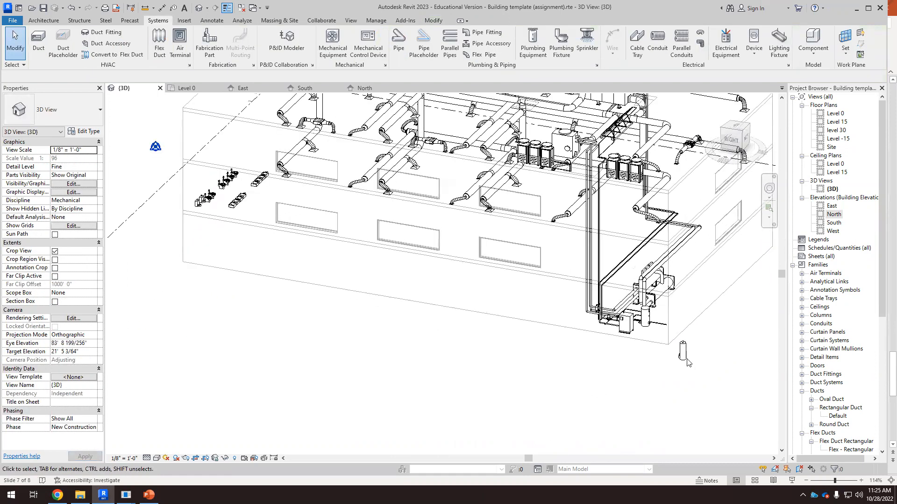
pyautogui.click(685, 348)
pyautogui.click(683, 346)
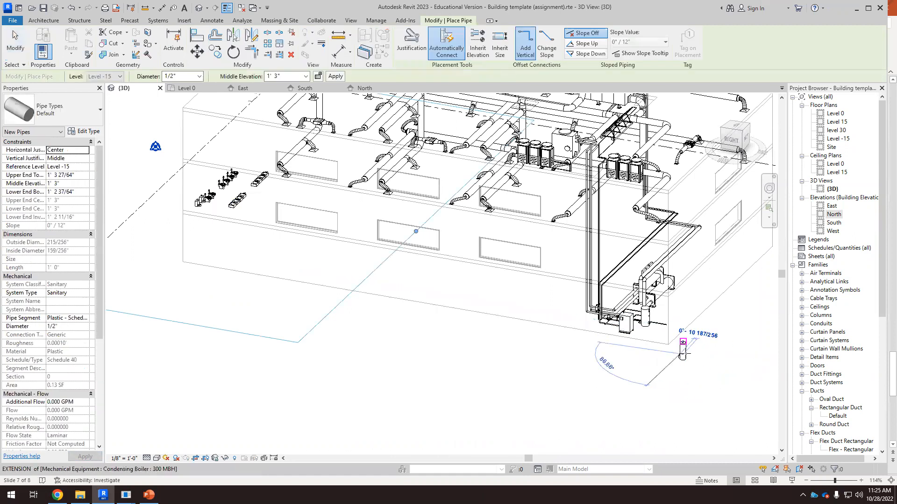
pyautogui.press('Escape')
pyautogui.press('Escape')
pyautogui.click(683, 351)
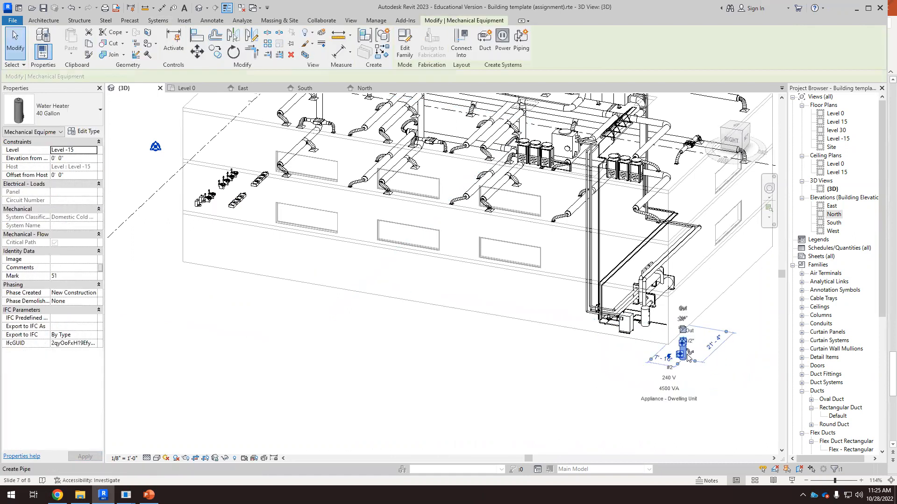
pyautogui.scroll(3, 689, 357)
pyautogui.scroll(1, 688, 356)
pyautogui.click(673, 355)
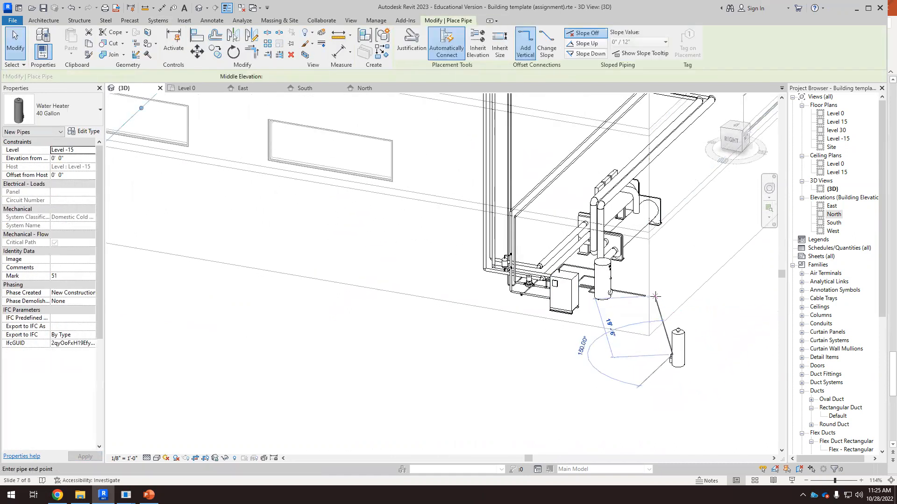
pyautogui.press('Escape')
pyautogui.press('Escape')
# Step: Move the water heater next to the storage tank beside the boiler
pyautogui.click(681, 356)
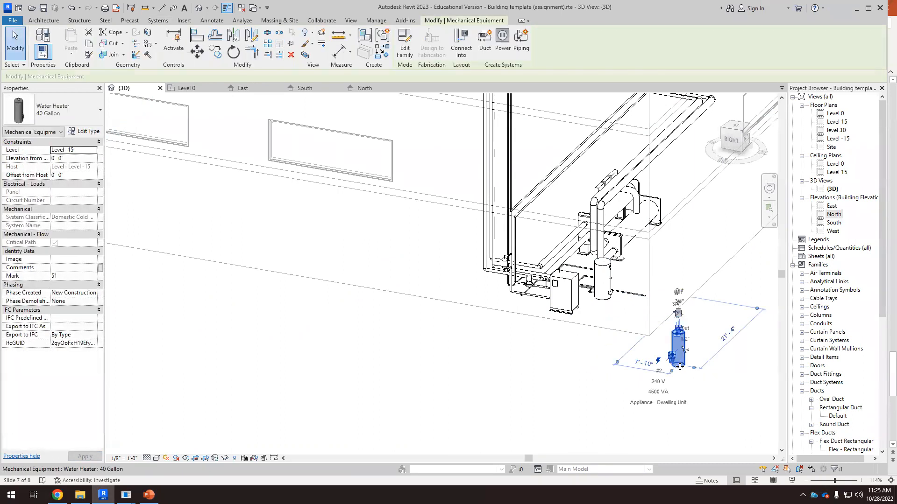
pyautogui.moveTo(664, 294); pyautogui.dragTo(647, 283)
pyautogui.scroll(-1, 592, 366)
pyautogui.click(639, 388)
pyautogui.keyDown('shift'); pyautogui.moveTo(688, 363); pyautogui.dragTo(540, 311, button='middle'); pyautogui.keyUp('shift')
pyautogui.scroll(4, 484, 300)
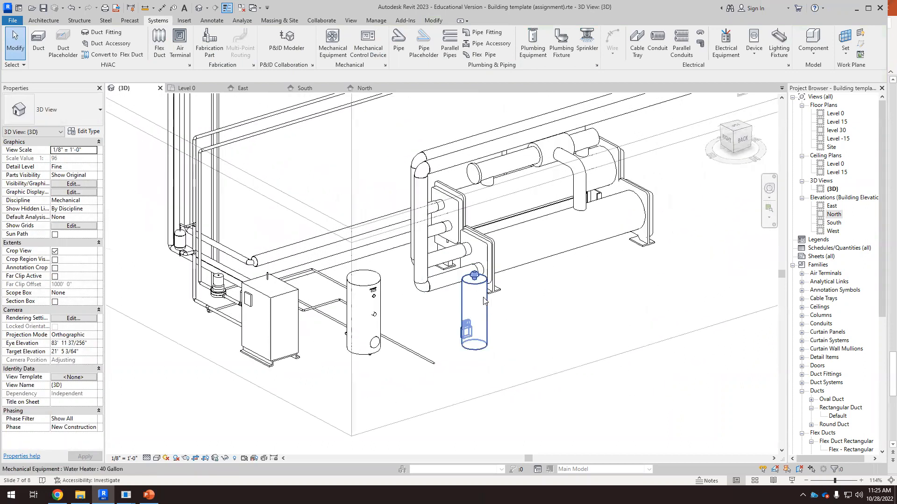
# Step: Nudge the water heater slightly to line it up beside the storage tank
pyautogui.click(486, 307)
pyautogui.moveTo(487, 306); pyautogui.dragTo(464, 316)
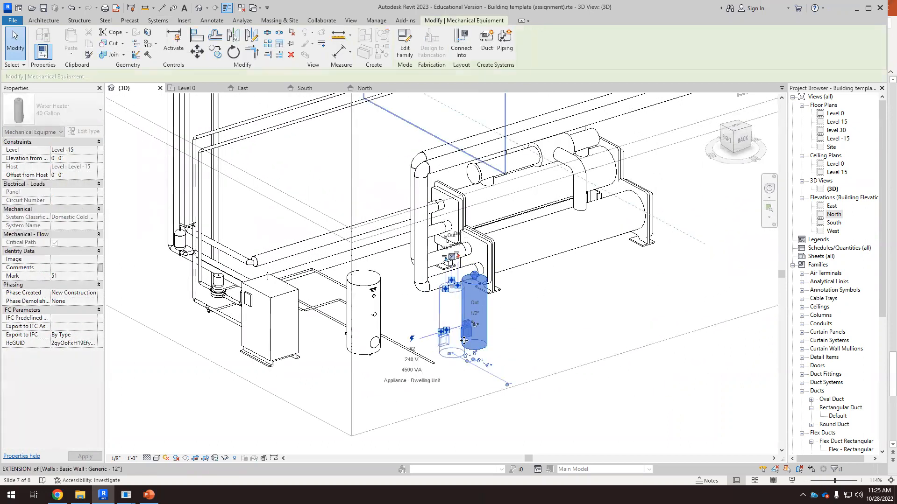
pyautogui.scroll(6, 452, 358)
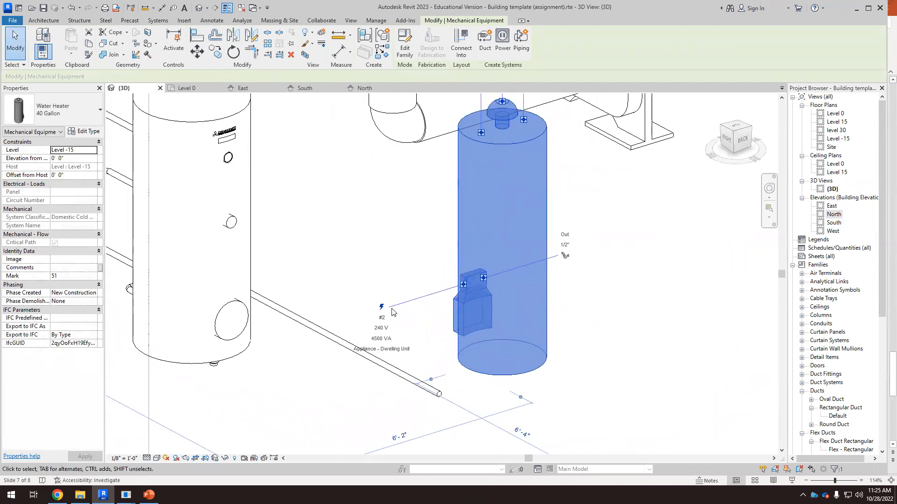
pyautogui.click(392, 312)
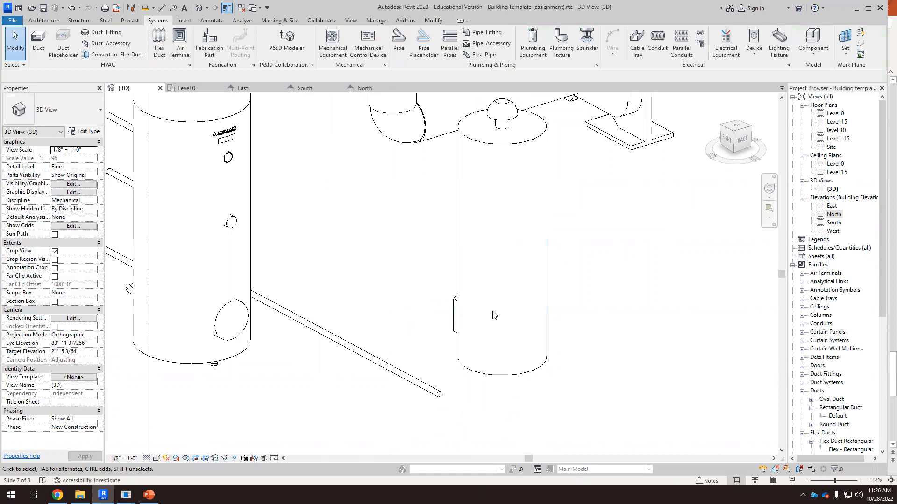
pyautogui.scroll(-1, 486, 304)
pyautogui.click(541, 263)
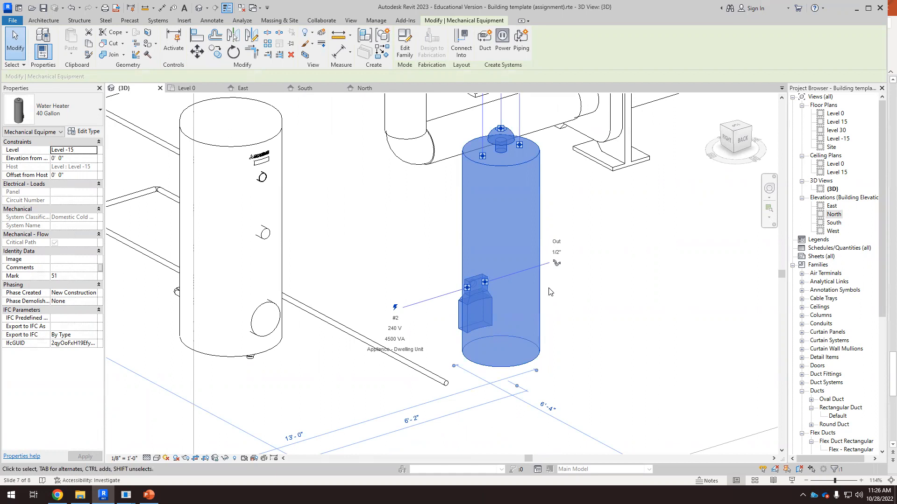
pyautogui.scroll(1, 553, 268)
pyautogui.scroll(-3, 556, 270)
pyautogui.keyDown('shift'); pyautogui.moveTo(555, 270); pyautogui.dragTo(589, 286, button='middle'); pyautogui.keyUp('shift')
# Step: Zoom in to examine the water heater's top pipe connectors
pyautogui.scroll(4, 551, 234)
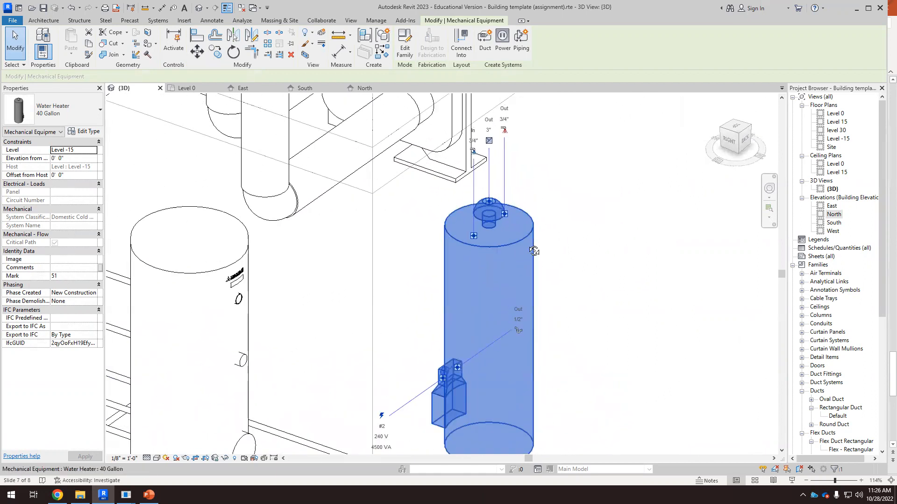
pyautogui.scroll(3, 465, 156)
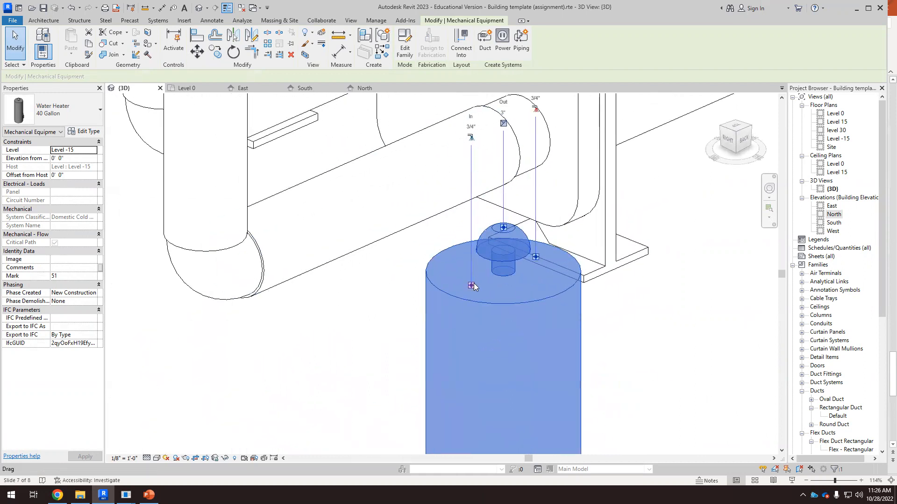
pyautogui.scroll(-4, 548, 255)
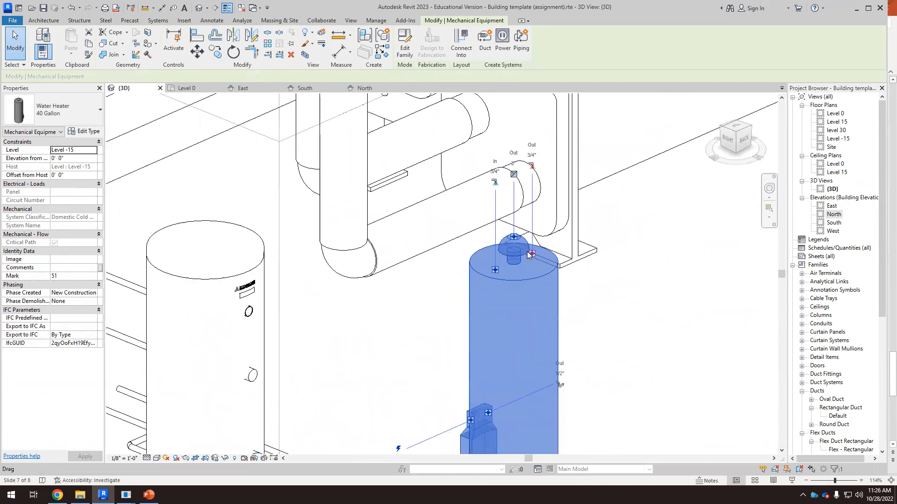
pyautogui.keyDown('shift'); pyautogui.moveTo(602, 325); pyautogui.dragTo(597, 345, button='middle'); pyautogui.keyUp('shift')
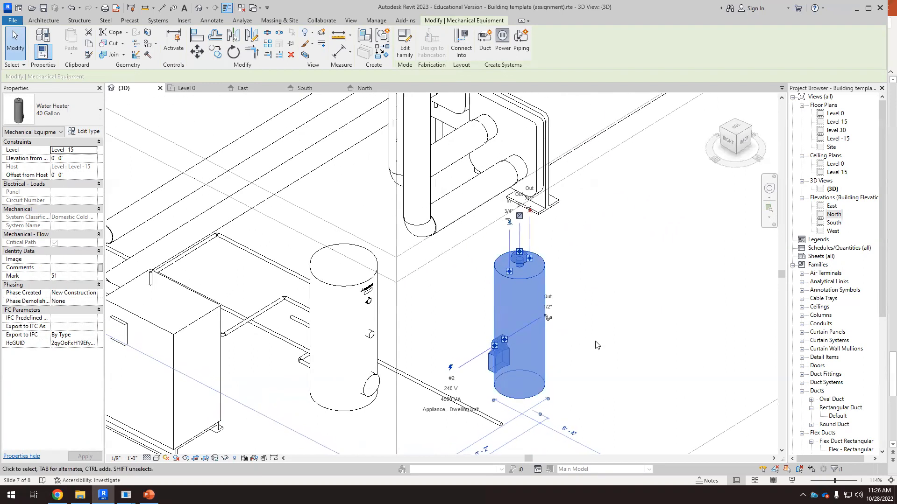
pyautogui.click(596, 344)
pyautogui.click(537, 285)
pyautogui.scroll(1, 519, 255)
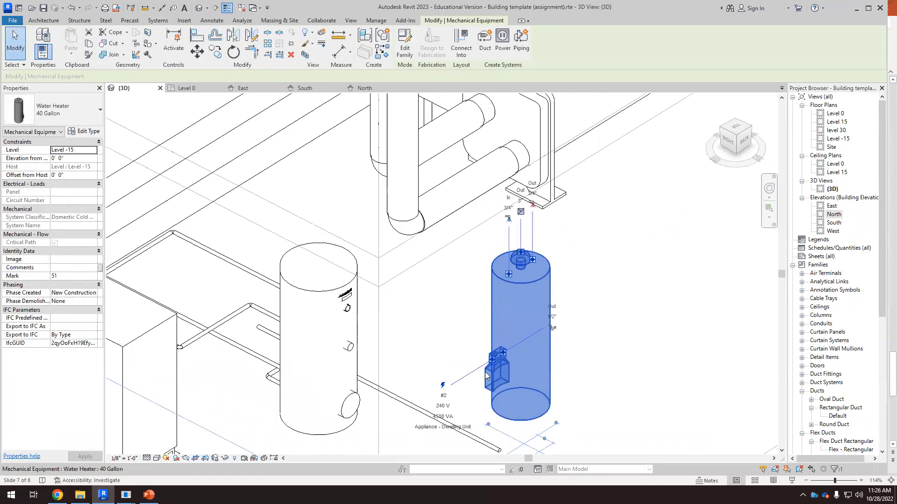
pyautogui.scroll(-3, 449, 281)
# Step: Extend the pipe leaving the storage tank further past the water heater
pyautogui.click(512, 400)
pyautogui.click(474, 388)
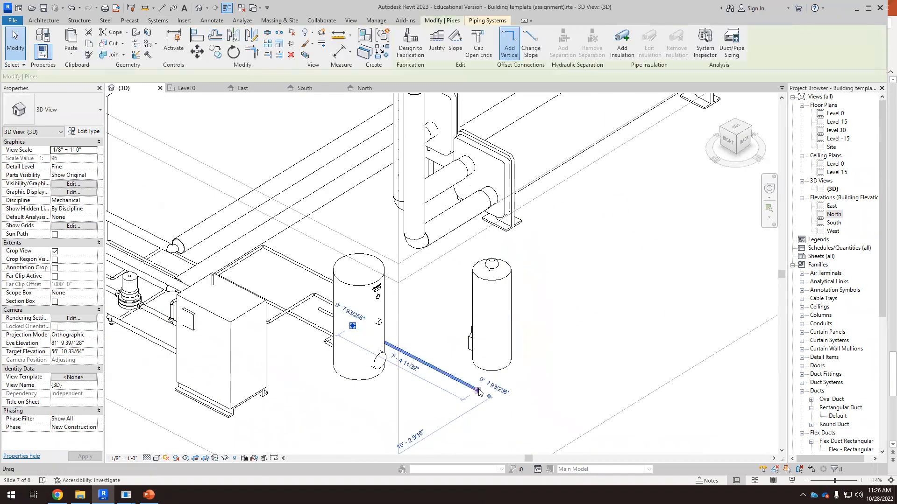
pyautogui.moveTo(477, 390); pyautogui.dragTo(551, 422)
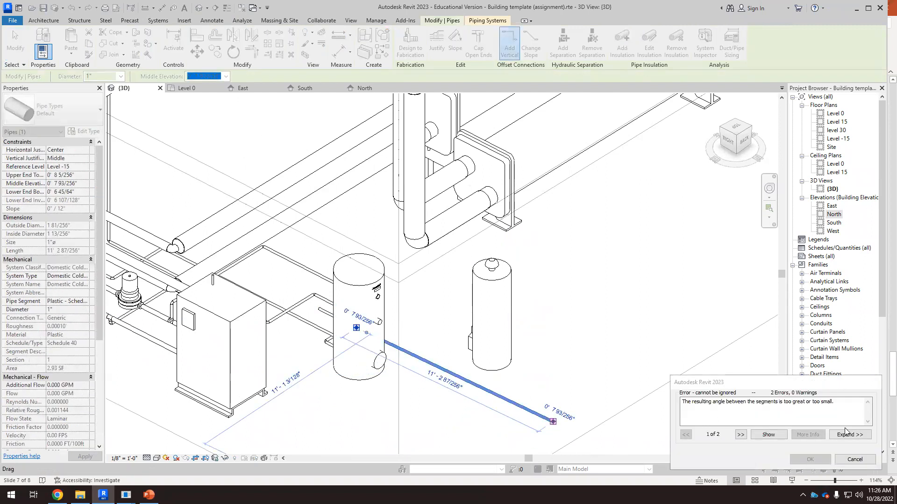
pyautogui.click(861, 459)
pyautogui.click(474, 395)
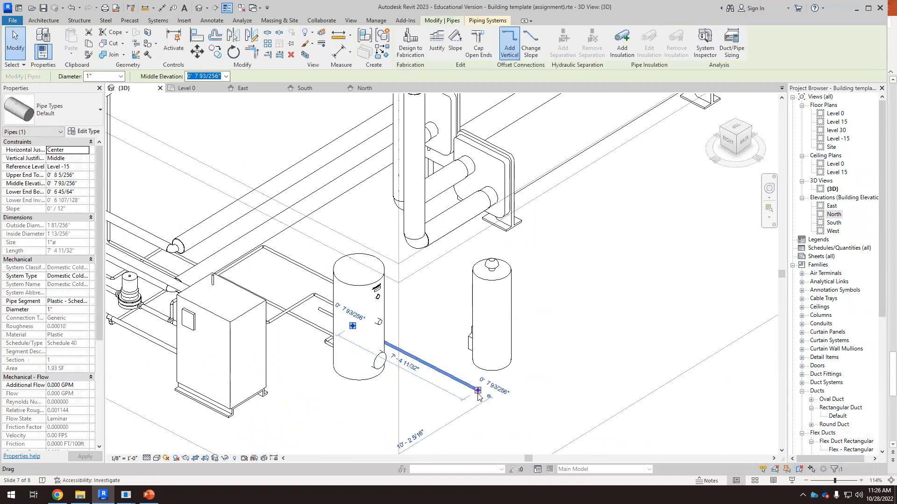
pyautogui.moveTo(477, 390); pyautogui.dragTo(581, 435)
pyautogui.click(562, 367)
pyautogui.scroll(2, 504, 257)
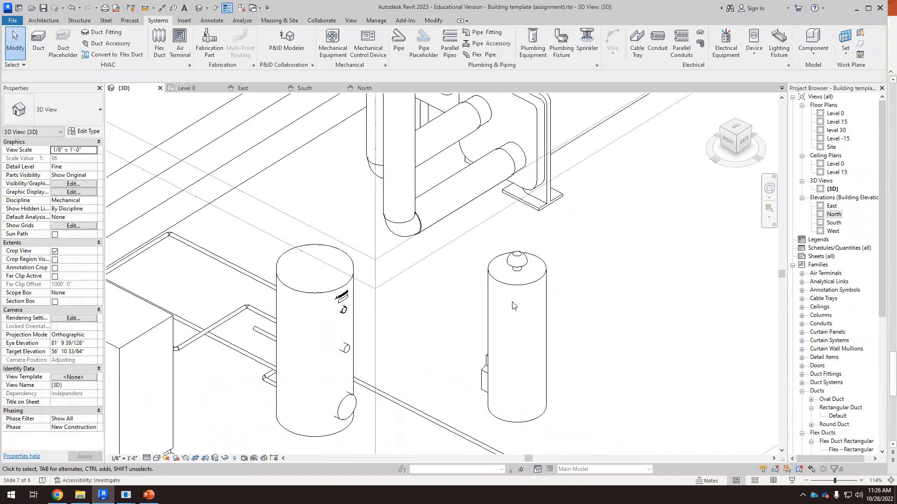
# Step: Draw a 3/4" pipe from the water heater's top connector at a 5' 2" middle elevation
pyautogui.click(514, 284)
pyautogui.scroll(2, 514, 288)
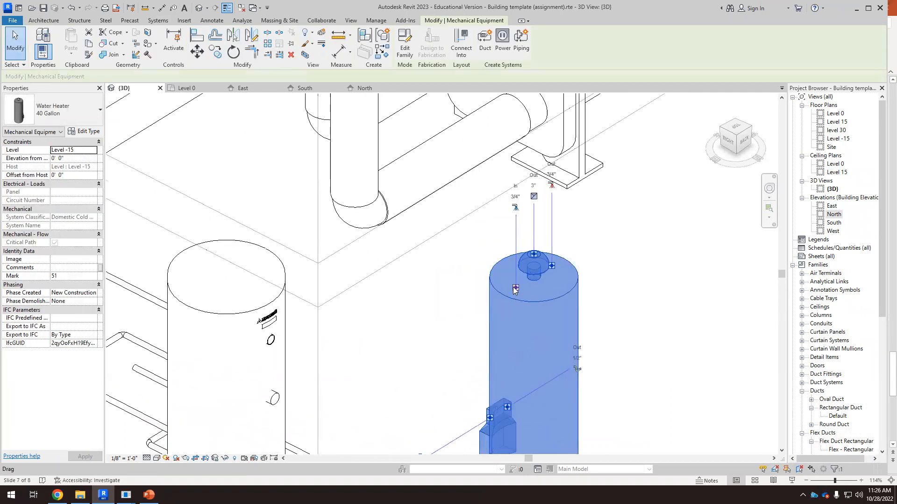
pyautogui.rightClick(516, 288)
pyautogui.click(542, 206)
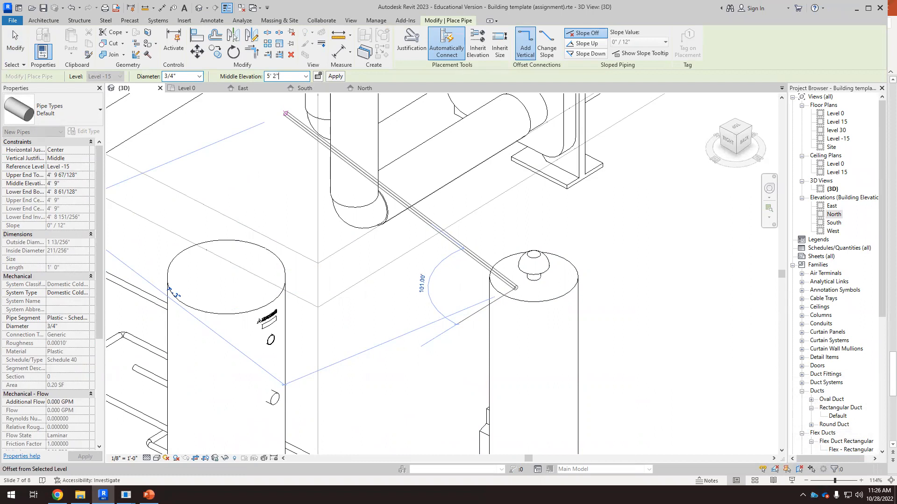
pyautogui.press('Return')
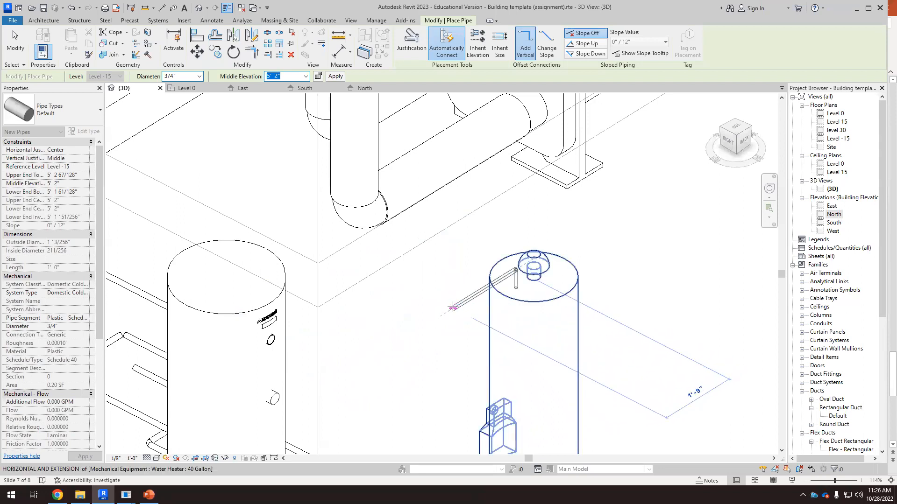
pyautogui.click(453, 308)
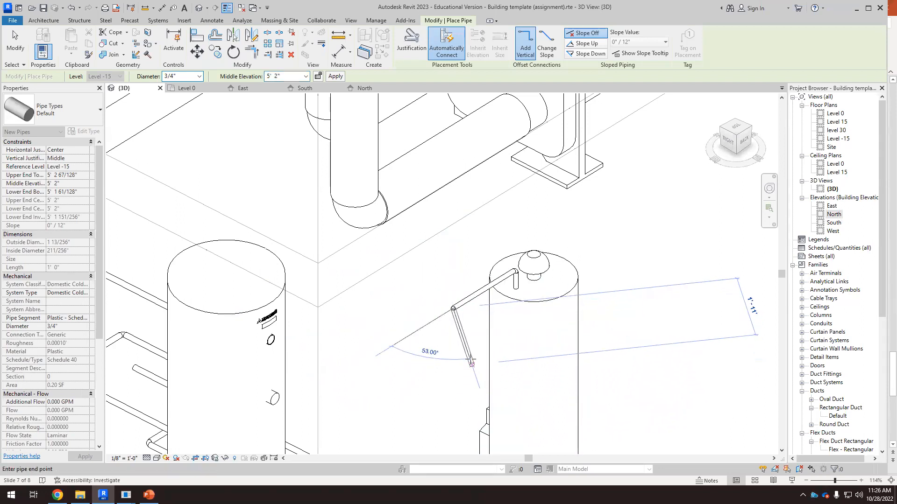
pyautogui.press('Escape')
pyautogui.press('Escape')
# Step: In top view, extend the water heater's new pipe to connect with the horizontal pipe
pyautogui.scroll(-2, 456, 252)
pyautogui.scroll(-1, 452, 276)
pyautogui.scroll(1, 449, 397)
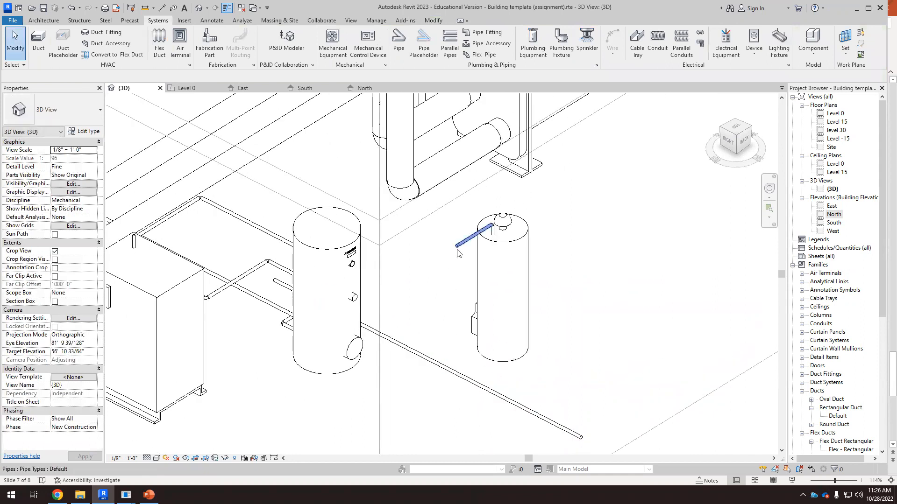
pyautogui.click(735, 133)
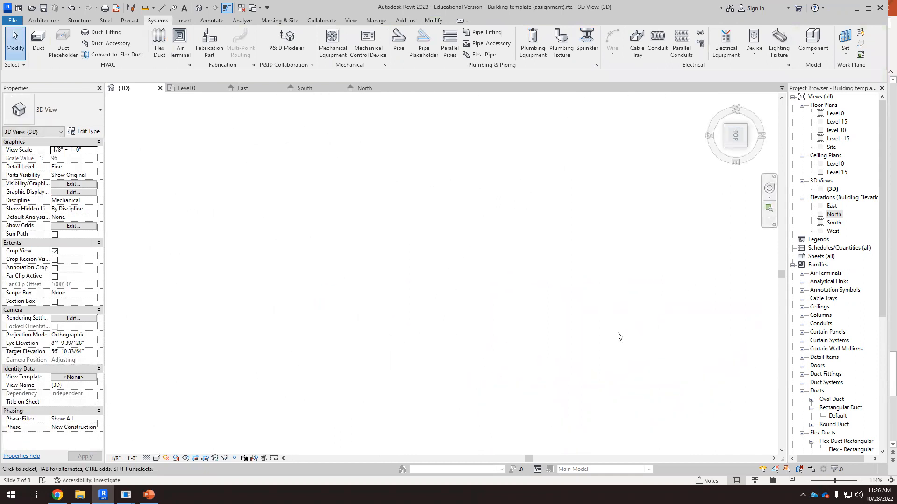
pyautogui.scroll(10, 536, 321)
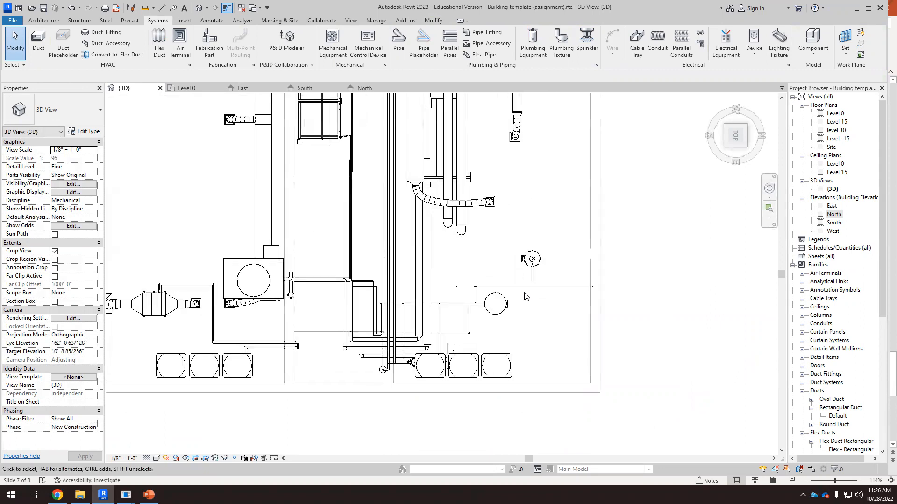
pyautogui.click(555, 249)
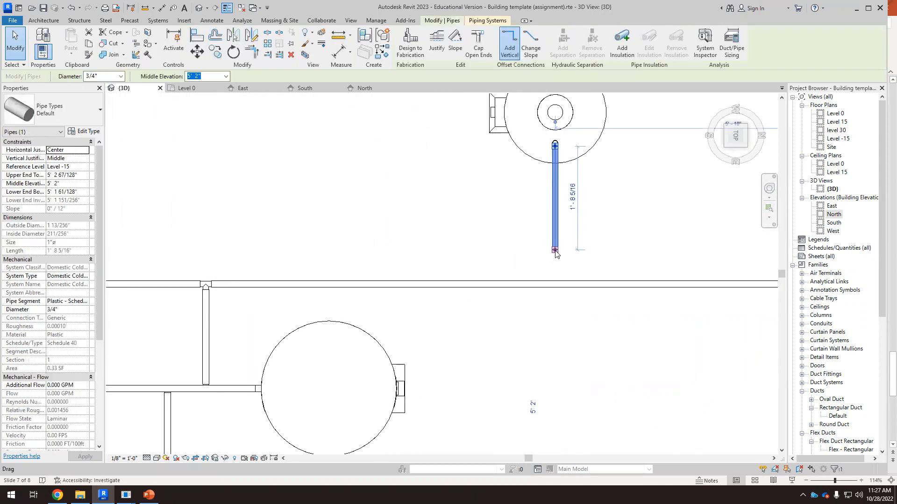
pyautogui.moveTo(555, 276); pyautogui.dragTo(554, 284)
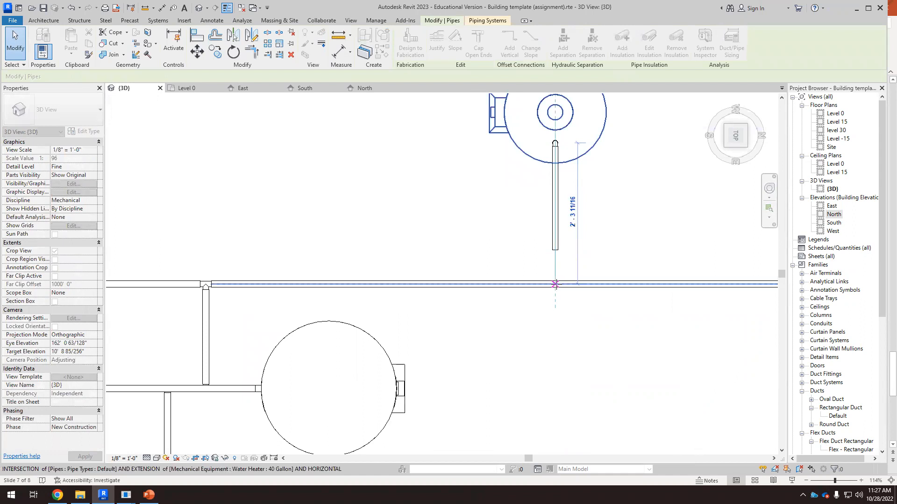
pyautogui.moveTo(556, 352); pyautogui.dragTo(559, 358)
pyautogui.click(558, 357)
pyautogui.scroll(-6, 466, 275)
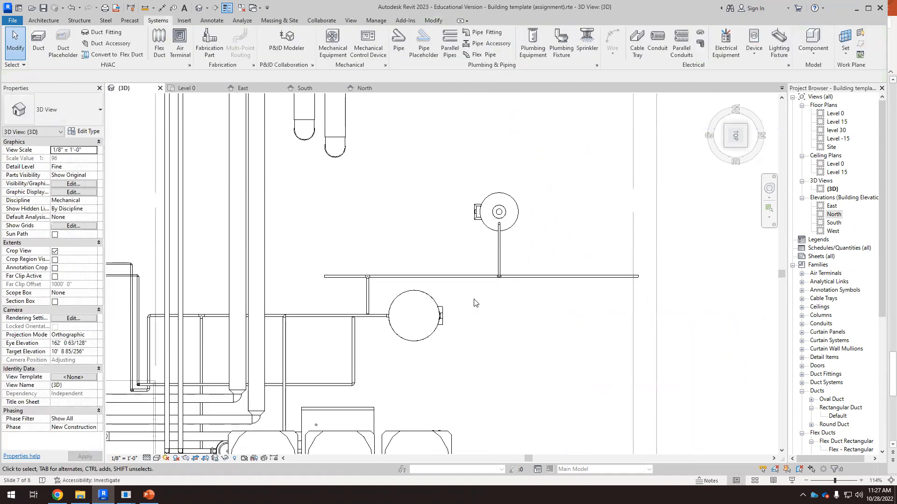
# Step: Orbit the 3D view to review the water heater and its connected piping
pyautogui.keyDown('shift'); pyautogui.moveTo(549, 371); pyautogui.dragTo(520, 255, button='middle'); pyautogui.keyUp('shift')
pyautogui.scroll(-6, 520, 255)
pyautogui.keyDown('shift'); pyautogui.moveTo(517, 381); pyautogui.dragTo(480, 304, button='middle'); pyautogui.keyUp('shift')
pyautogui.scroll(8, 417, 429)
pyautogui.keyDown('shift'); pyautogui.moveTo(442, 385); pyautogui.dragTo(431, 347, button='middle'); pyautogui.keyUp('shift')
pyautogui.scroll(-3, 550, 292)
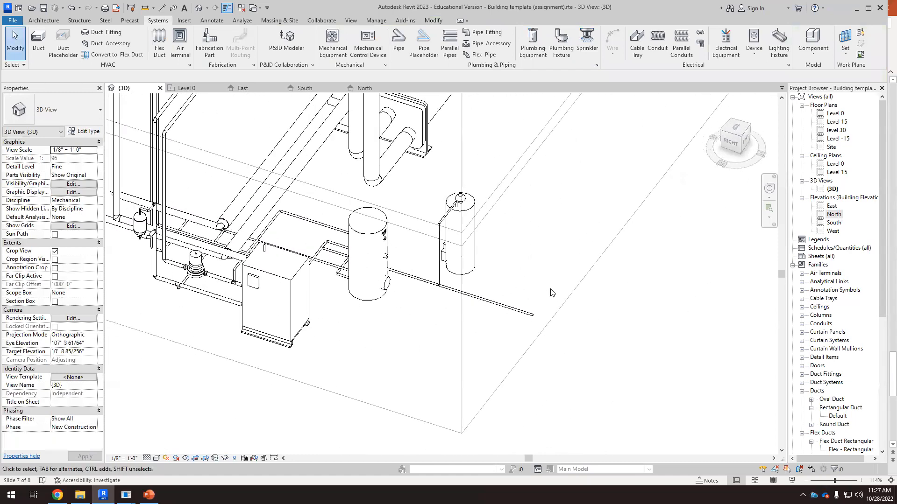
# Step: Zoom in and inspect the storage tank, the water heater and the water heater's top pipe connectors
pyautogui.scroll(2, 476, 275)
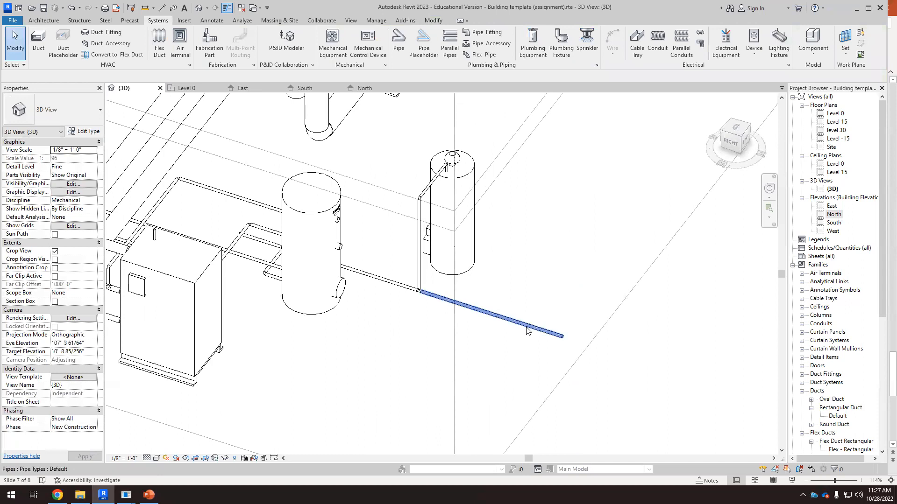
pyautogui.click(514, 321)
pyautogui.click(420, 322)
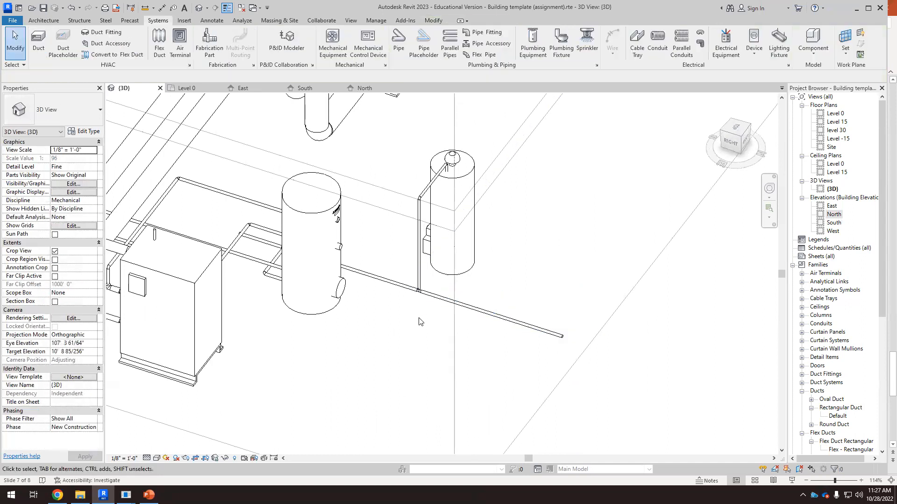
pyautogui.scroll(1, 420, 304)
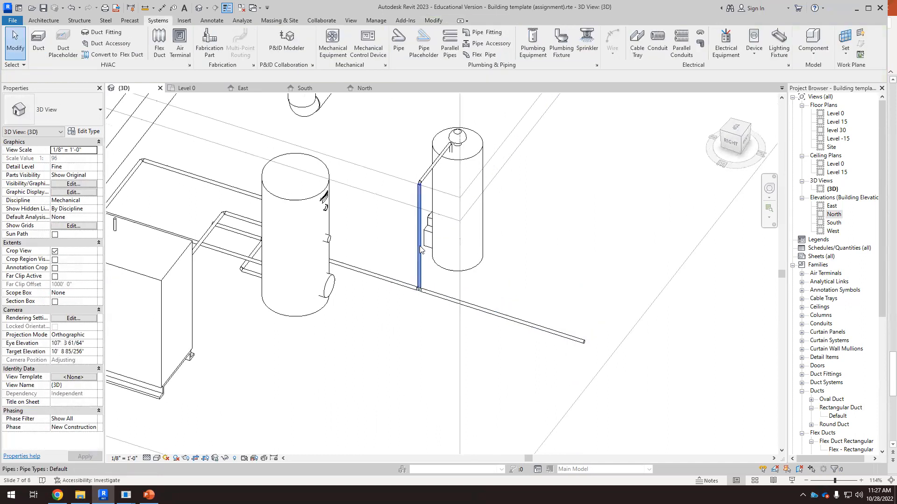
pyautogui.click(305, 313)
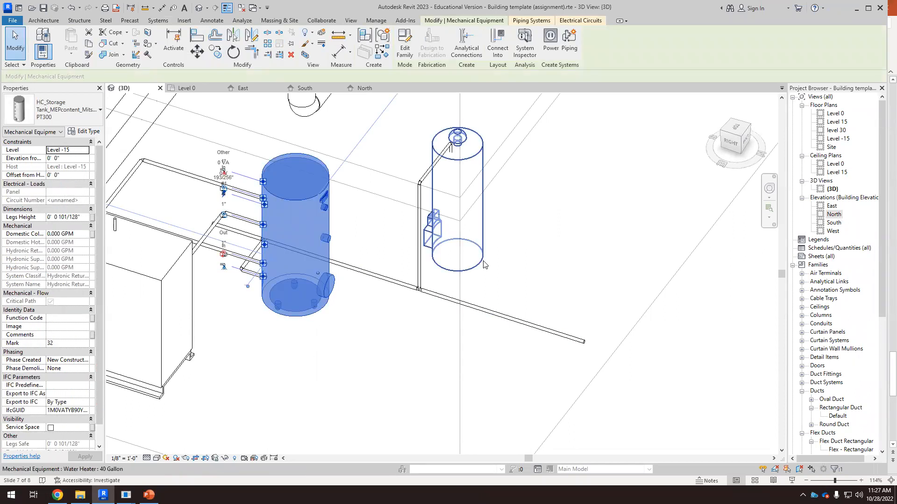
pyautogui.click(480, 309)
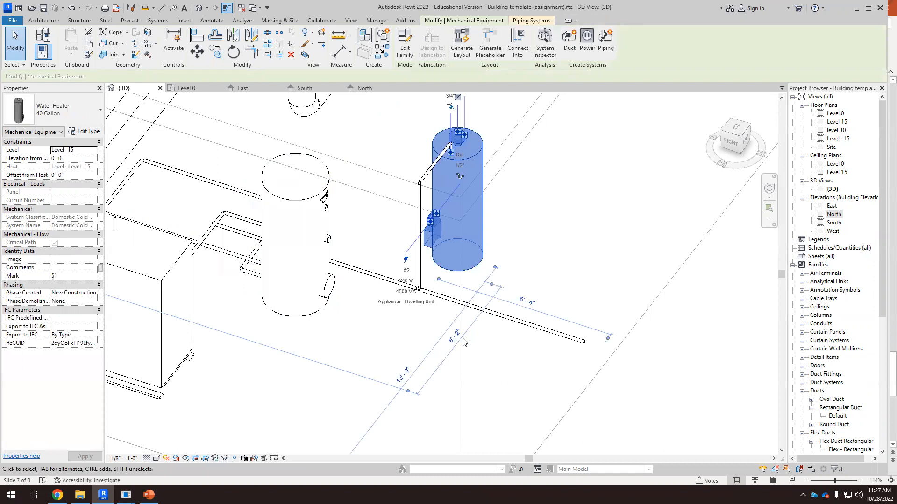
pyautogui.scroll(-2, 461, 359)
pyautogui.click(504, 297)
pyautogui.scroll(7, 472, 187)
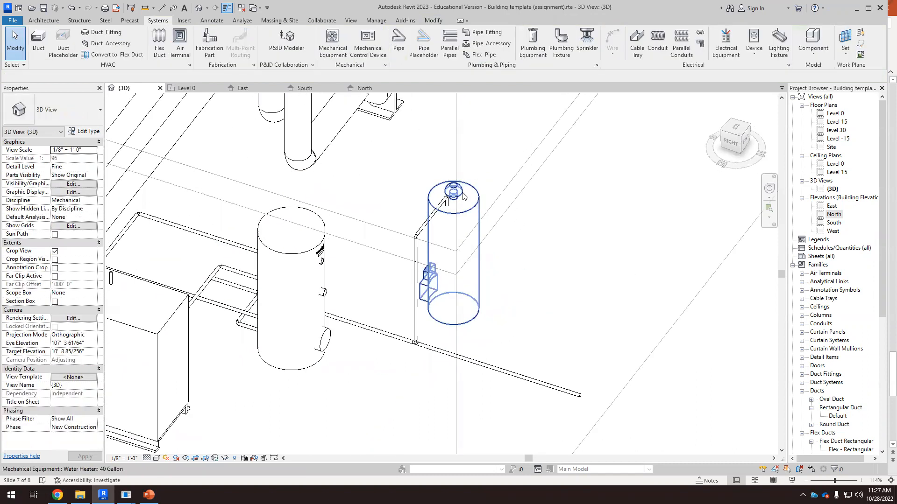
pyautogui.click(493, 205)
pyautogui.scroll(1, 477, 193)
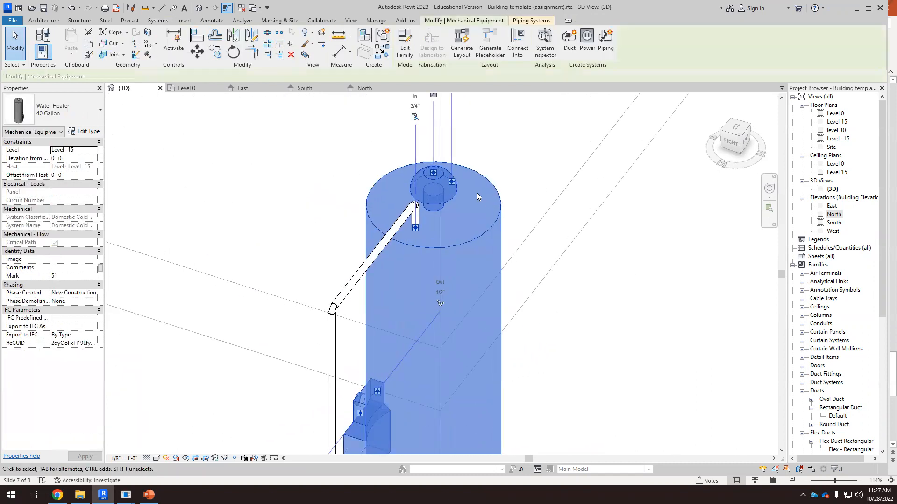
pyautogui.scroll(-1, 453, 286)
pyautogui.scroll(-1, 471, 268)
pyautogui.scroll(2, 471, 229)
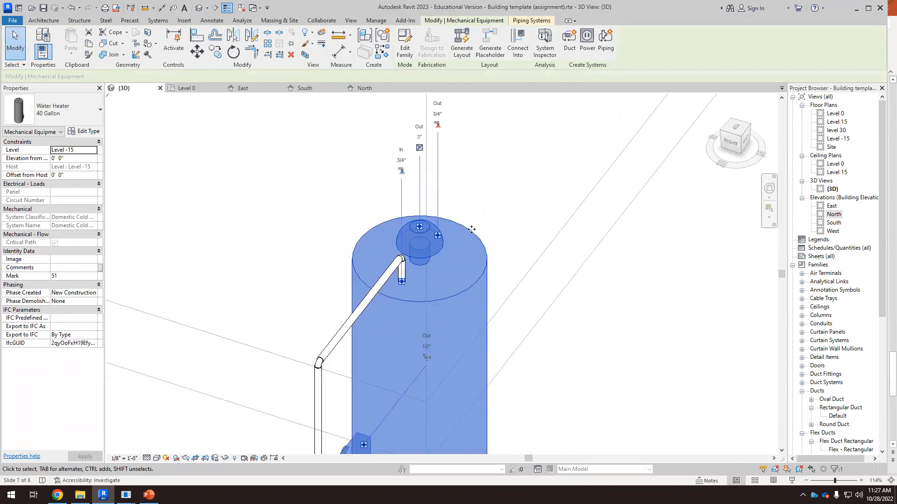
# Step: Draw a 3/4" pipe rising from the water heater's top outlet connector to a 10' 0" middle elevation
pyautogui.rightClick(442, 237)
pyautogui.click(465, 206)
pyautogui.scroll(-4, 554, 252)
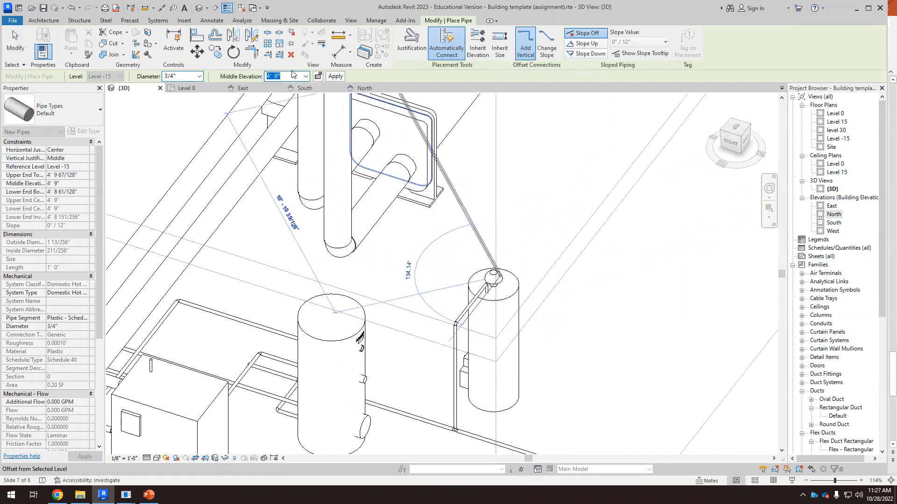
pyautogui.press('Return')
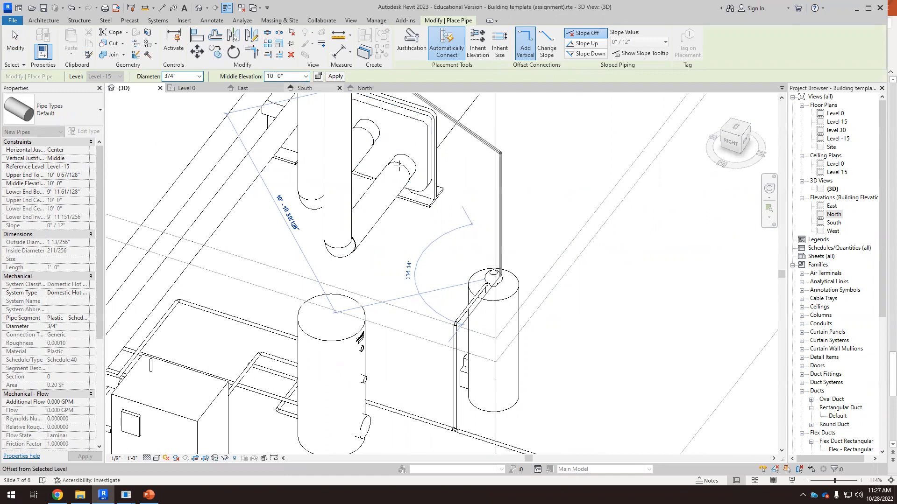
pyautogui.scroll(-2, 523, 215)
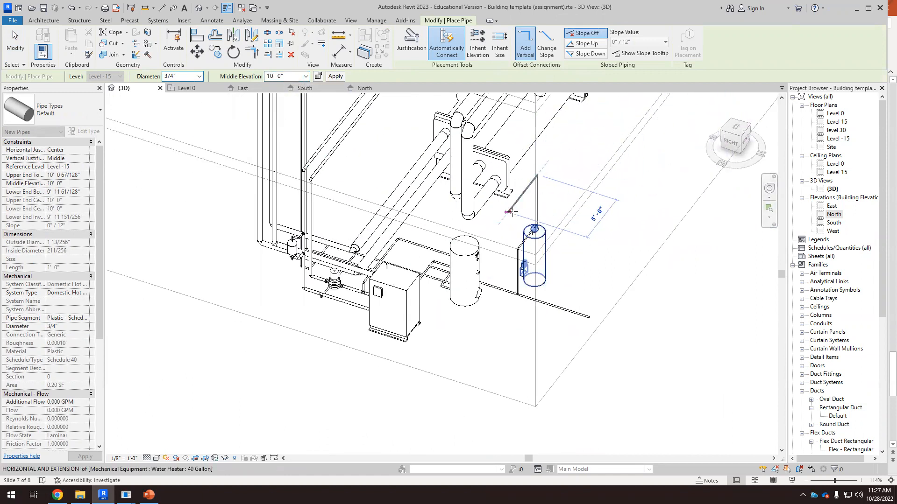
pyautogui.press('Escape')
pyautogui.press('Escape')
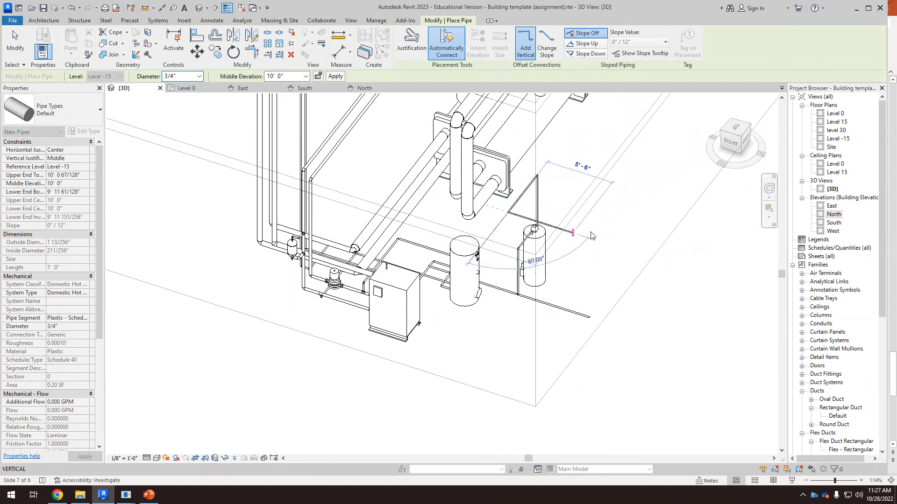
# Step: In top view, extend the water heater's new 10' high pipe to about 12' 7" long
pyautogui.click(736, 127)
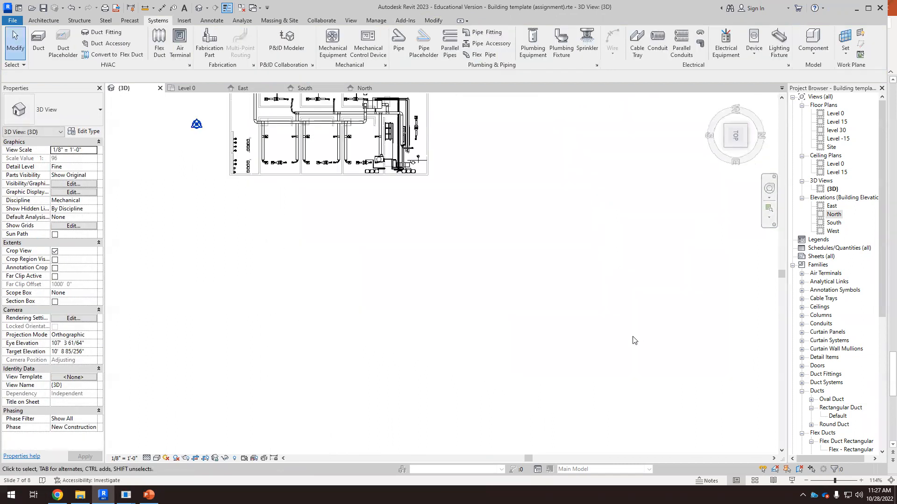
pyautogui.scroll(5, 537, 329)
pyautogui.scroll(5, 542, 306)
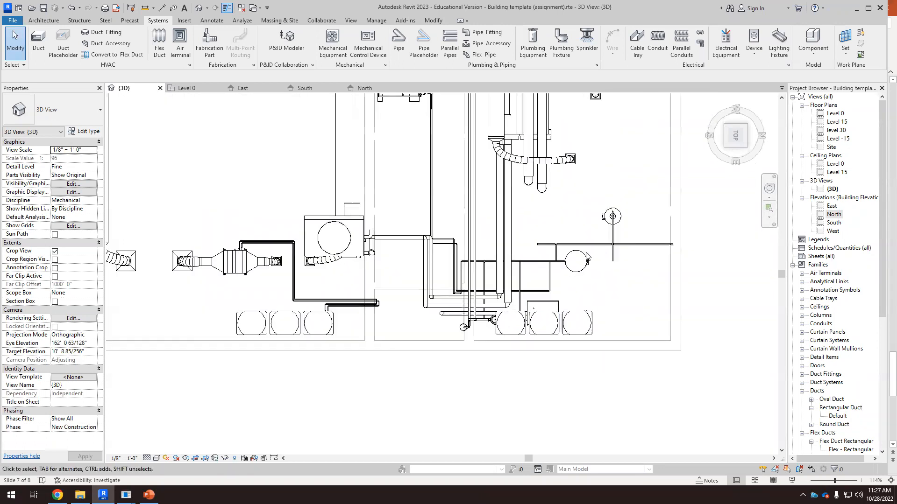
pyautogui.scroll(2, 650, 222)
pyautogui.scroll(1, 650, 222)
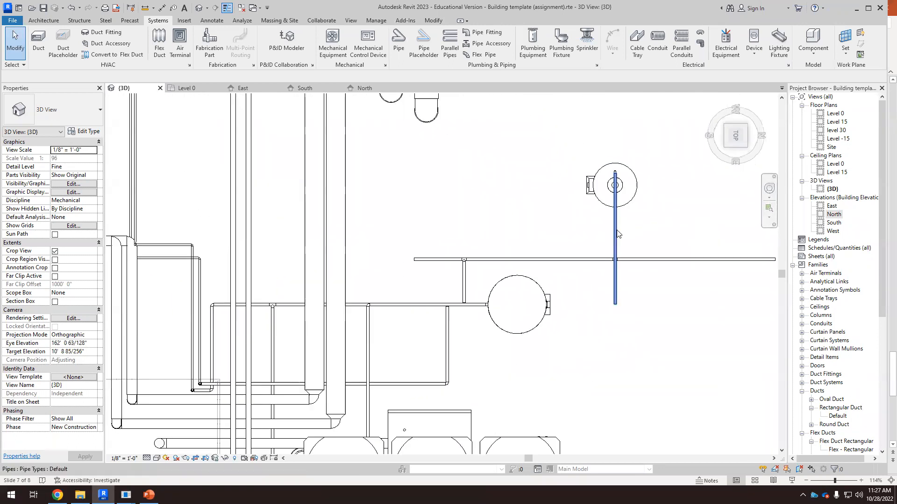
pyautogui.click(631, 296)
pyautogui.keyDown('shift'); pyautogui.moveTo(585, 297); pyautogui.dragTo(580, 333, button='middle'); pyautogui.keyUp('shift')
pyautogui.click(737, 140)
pyautogui.scroll(-8, 708, 232)
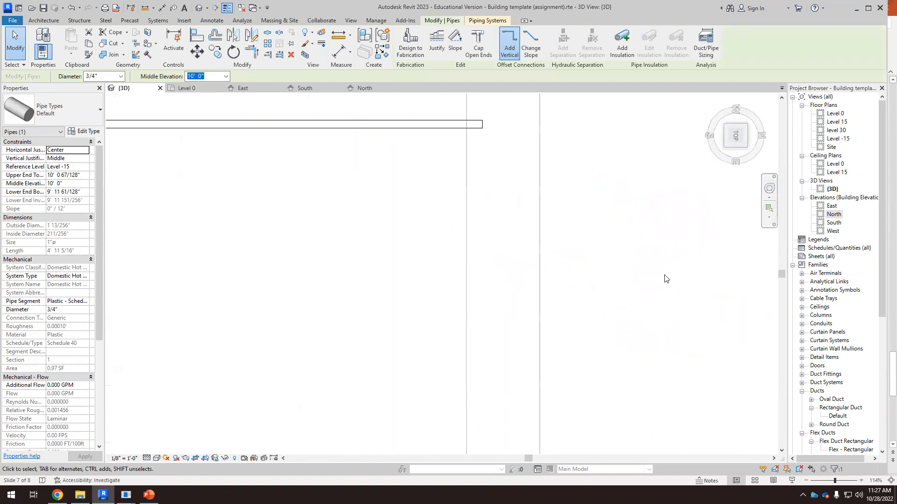
pyautogui.scroll(4, 494, 365)
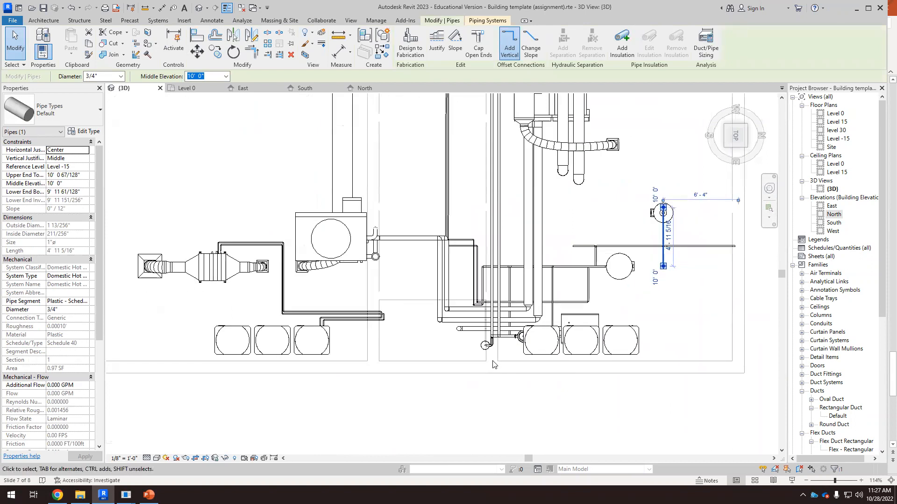
pyautogui.scroll(-1, 661, 321)
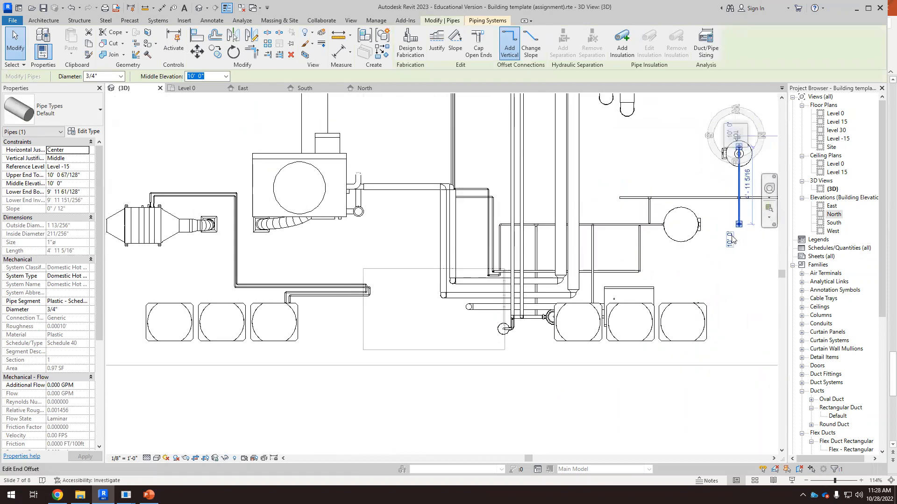
pyautogui.click(739, 225)
pyautogui.moveTo(739, 224); pyautogui.dragTo(738, 350)
# Step: Continue the pipe from its end horizontally, then rise it to a 40' 0" middle elevation
pyautogui.rightClick(738, 346)
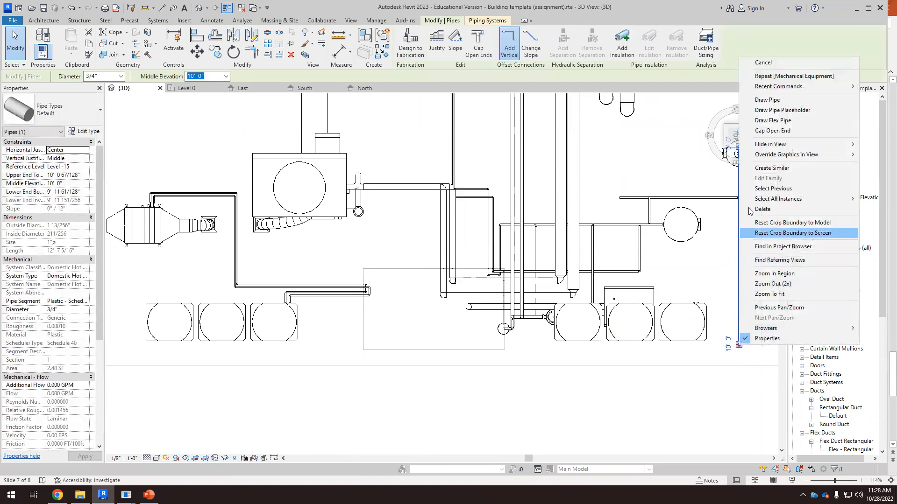
pyautogui.click(759, 99)
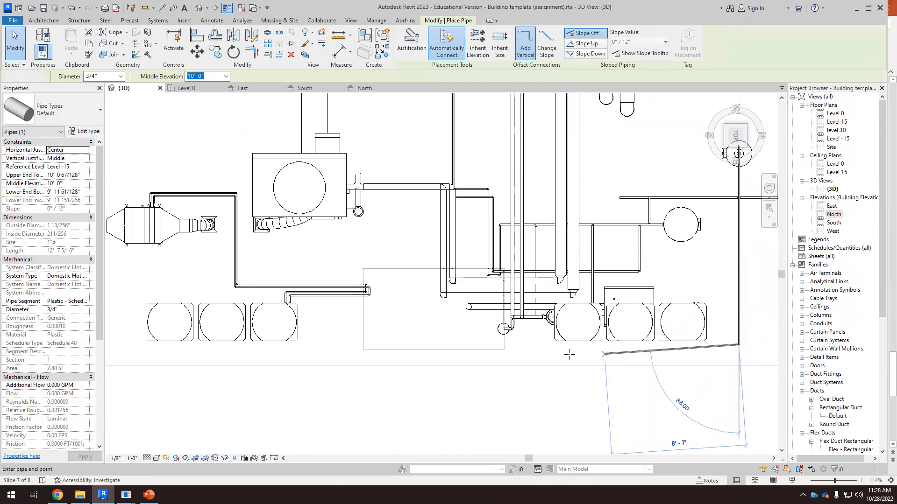
pyautogui.click(382, 345)
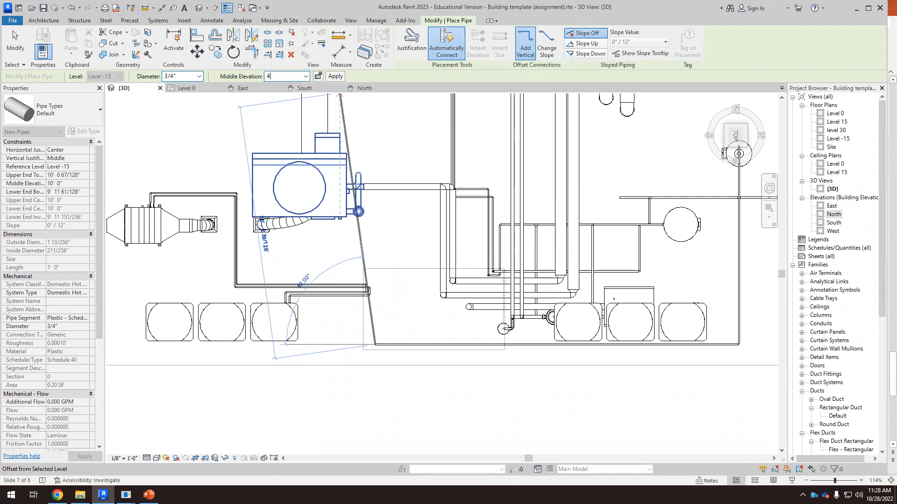
pyautogui.press('Return')
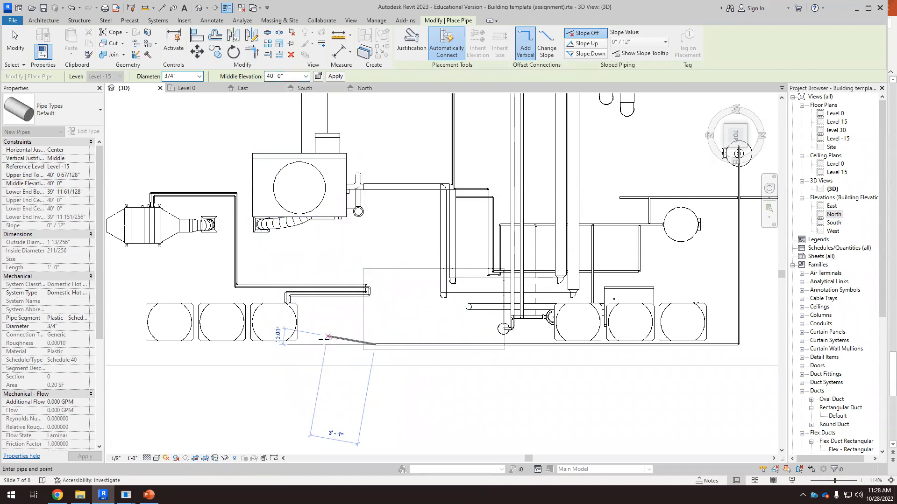
pyautogui.press('Escape')
pyautogui.press('Escape')
# Step: In the side elevation view, drag the short horizontal pipe at 40' slightly upward, to about 41'
pyautogui.keyDown('shift'); pyautogui.moveTo(409, 394); pyautogui.dragTo(692, 176, button='middle'); pyautogui.keyUp('shift')
pyautogui.click(737, 144)
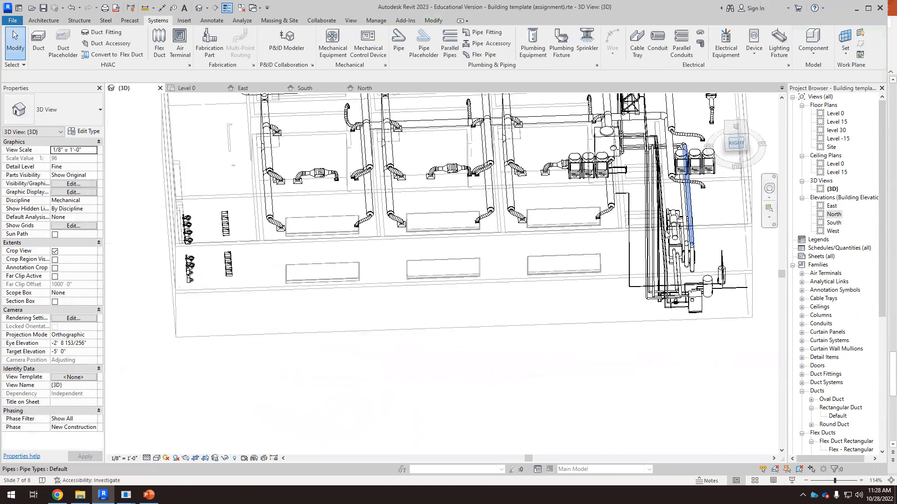
pyautogui.scroll(5, 475, 256)
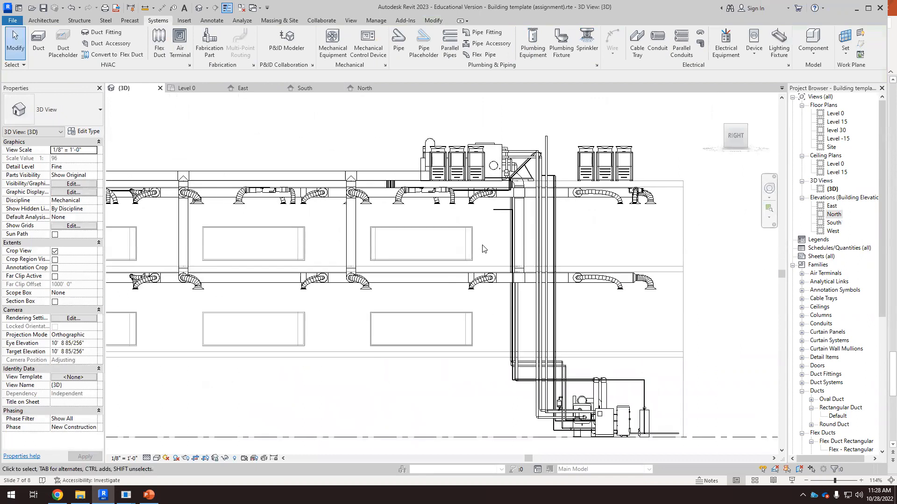
pyautogui.scroll(2, 515, 200)
pyautogui.click(514, 191)
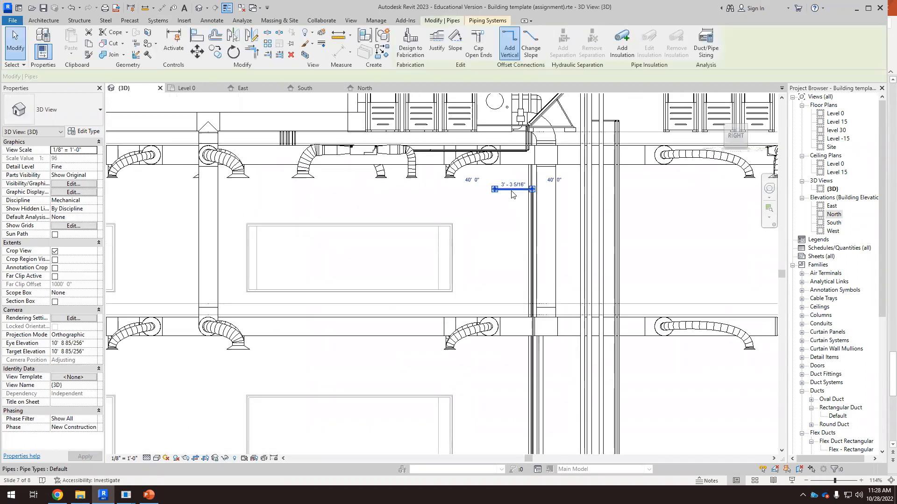
pyautogui.scroll(2, 514, 202)
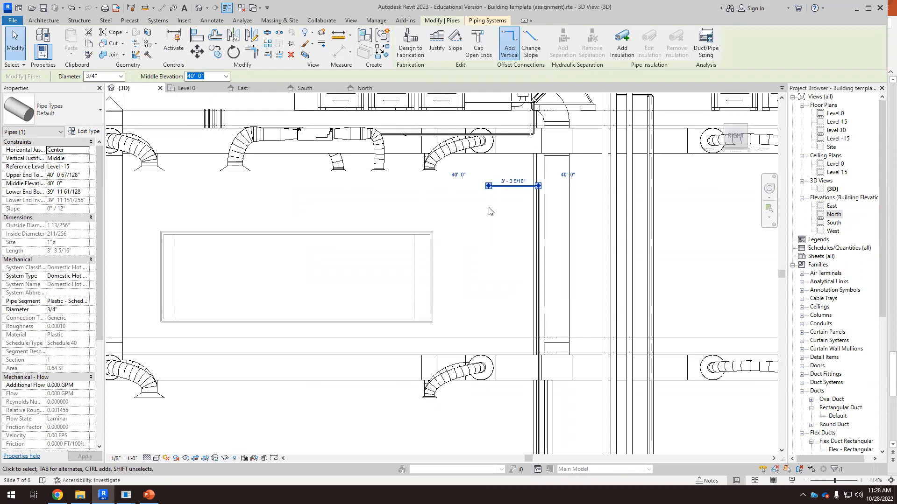
pyautogui.click(505, 197)
pyautogui.click(512, 188)
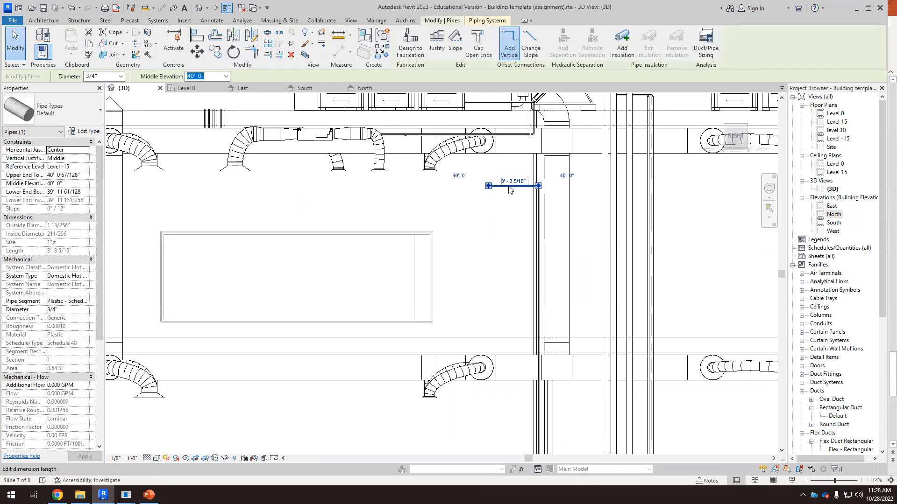
pyautogui.scroll(3, 496, 190)
pyautogui.moveTo(498, 183); pyautogui.dragTo(496, 161)
pyautogui.click(490, 237)
pyautogui.scroll(-8, 490, 244)
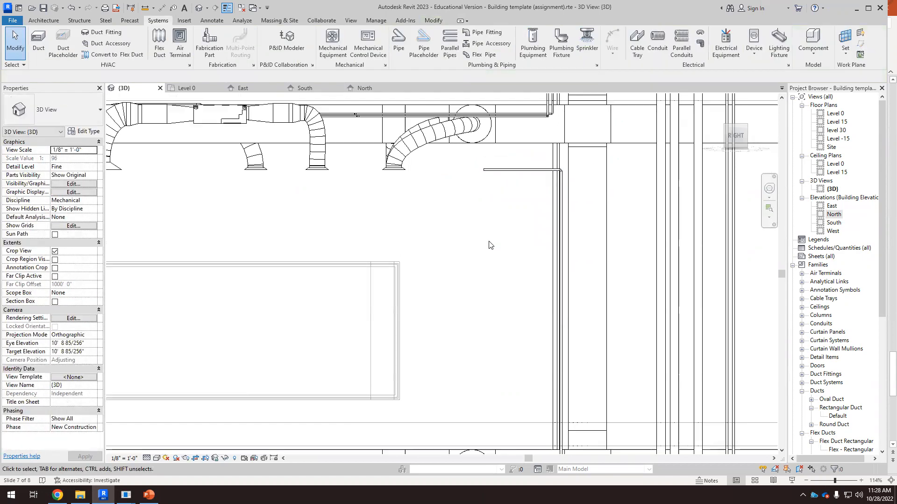
# Step: Move the short top horizontal pipe straight down about 15' 0"
pyautogui.keyDown('shift'); pyautogui.moveTo(492, 261); pyautogui.dragTo(532, 314, button='middle'); pyautogui.keyUp('shift')
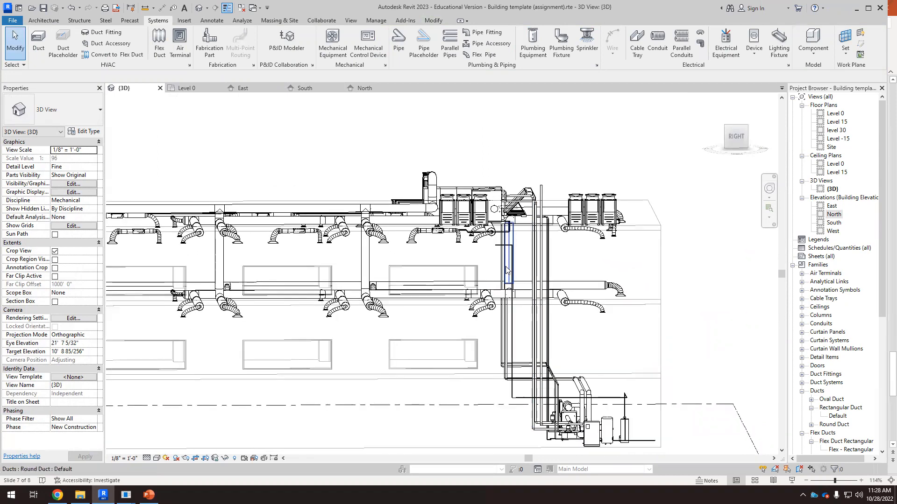
pyautogui.scroll(3, 520, 234)
pyautogui.scroll(-4, 520, 233)
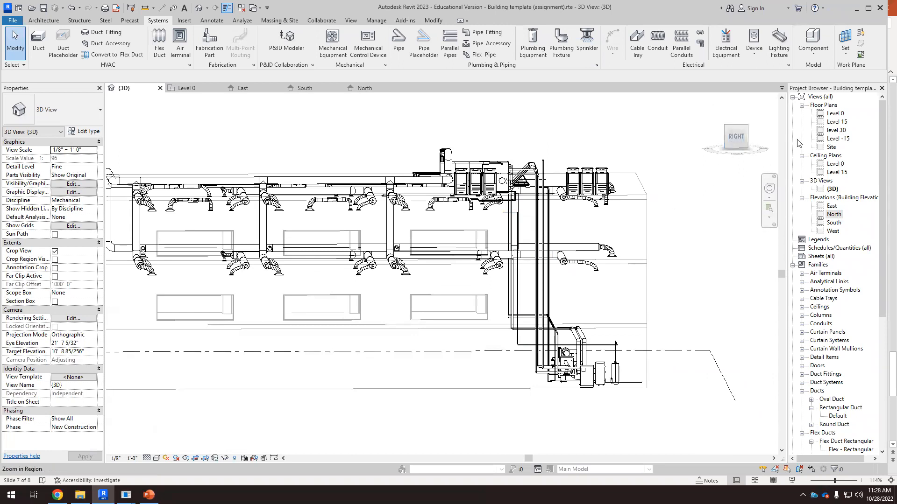
pyautogui.click(742, 136)
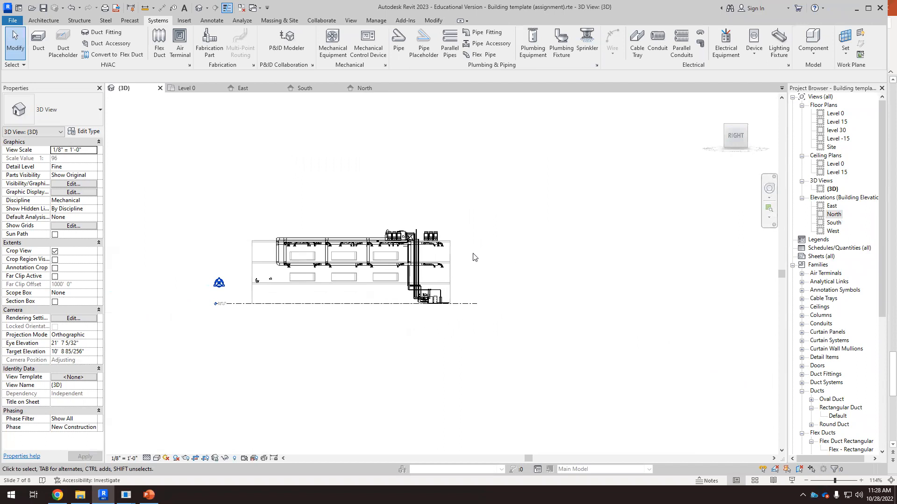
pyautogui.scroll(3, 528, 253)
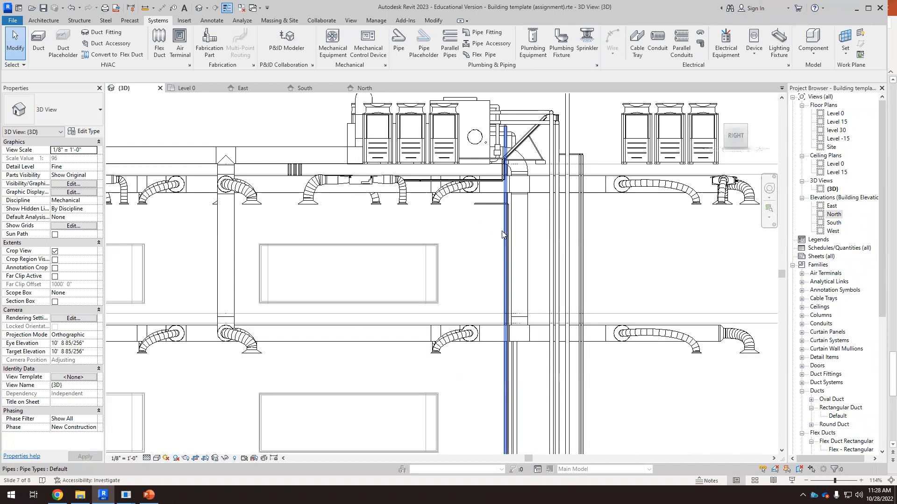
pyautogui.click(490, 204)
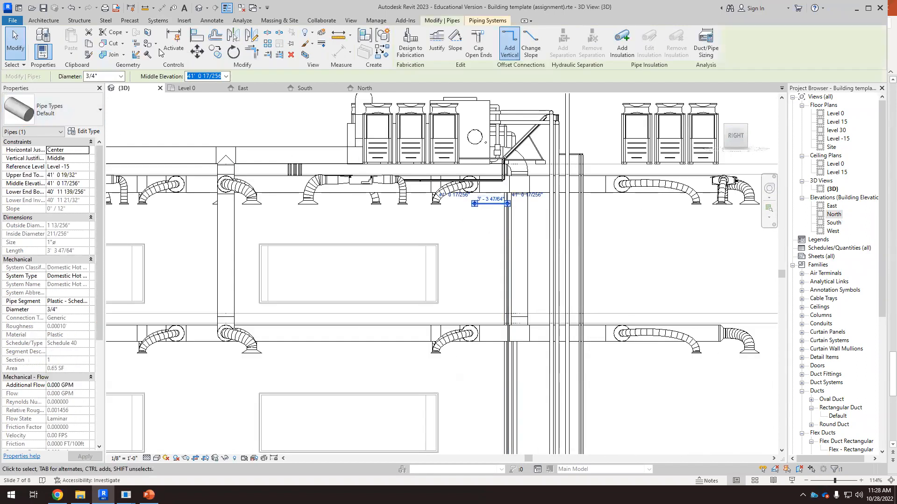
pyautogui.press('m')
pyautogui.press('v')
pyautogui.click(495, 204)
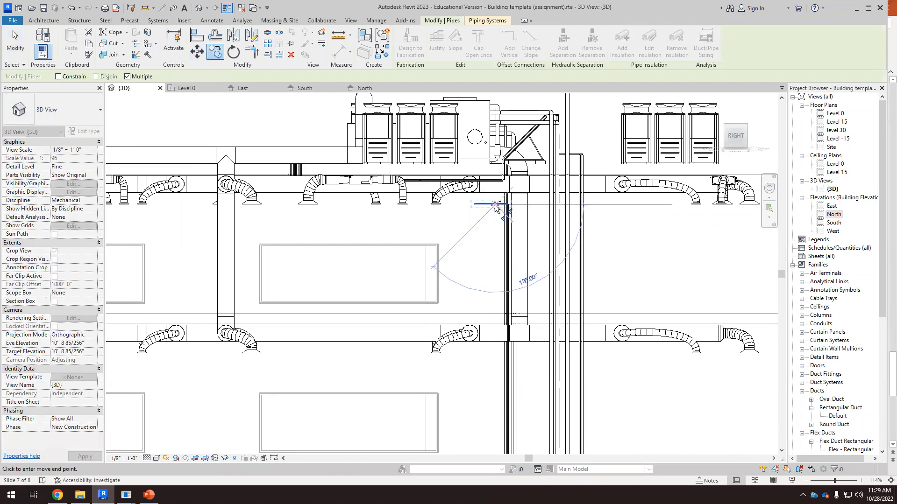
pyautogui.click(495, 354)
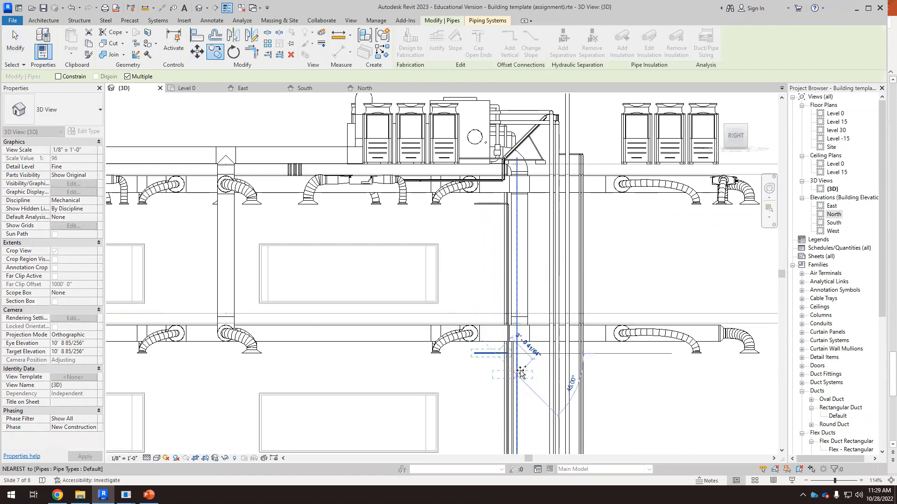
# Step: Nudge the end of the short horizontal hot water pipe at 26' 0" middle elevation slightly outward
pyautogui.press('Escape')
pyautogui.scroll(10, 499, 346)
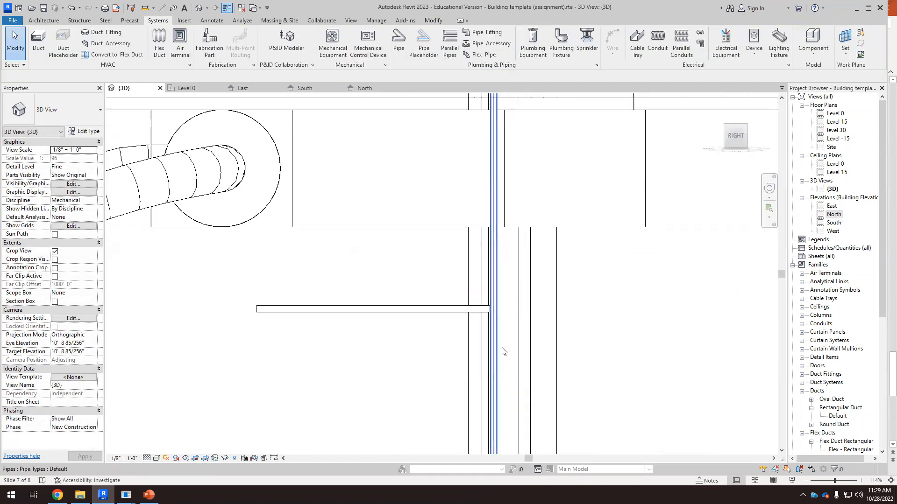
pyautogui.click(486, 280)
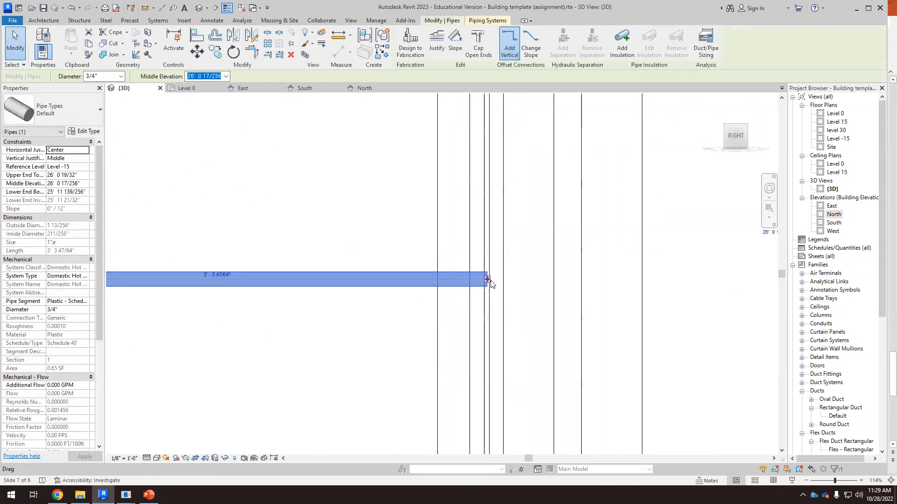
pyautogui.moveTo(487, 280); pyautogui.dragTo(496, 279)
pyautogui.moveTo(520, 322); pyautogui.dragTo(522, 324)
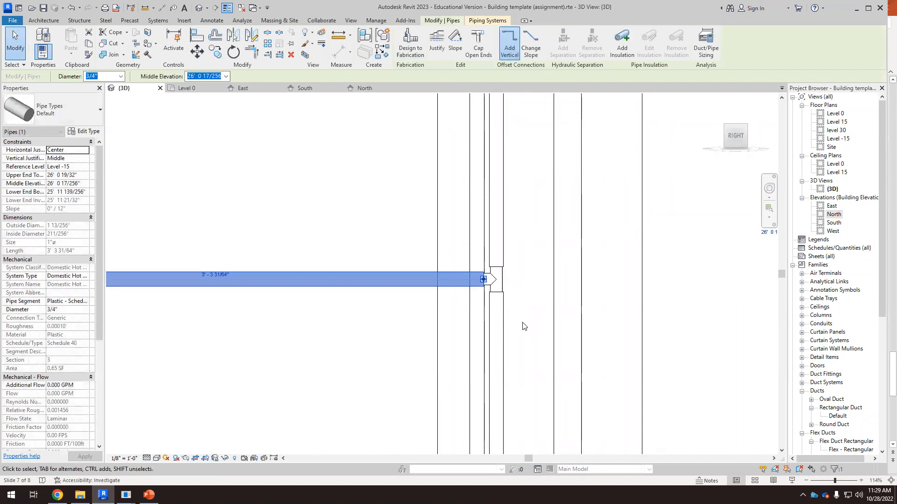
pyautogui.press('Escape')
# Step: Extend the horizontal hot water pipe at 26' 0" elevation westward along the building to about 98' 9" long
pyautogui.scroll(-5, 537, 296)
pyautogui.keyDown('shift'); pyautogui.moveTo(555, 319); pyautogui.dragTo(478, 372, button='middle'); pyautogui.keyUp('shift')
pyautogui.click(478, 372)
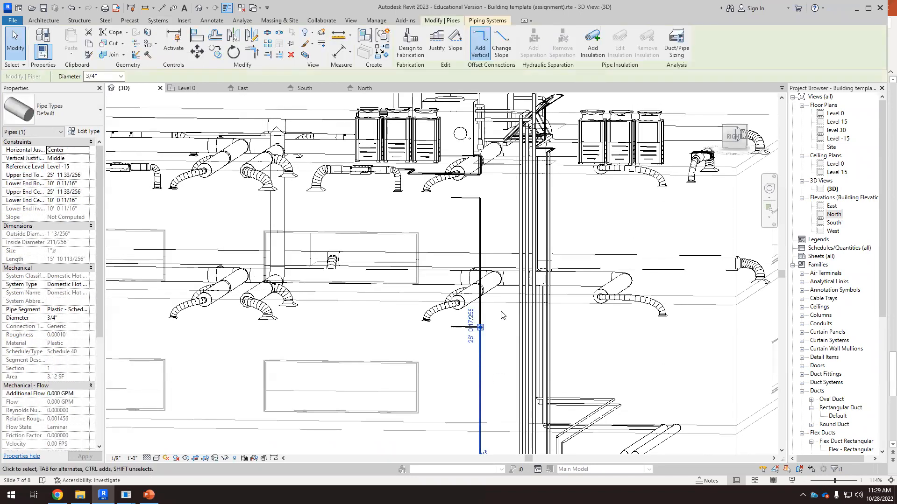
pyautogui.scroll(-3, 466, 366)
pyautogui.scroll(2, 468, 394)
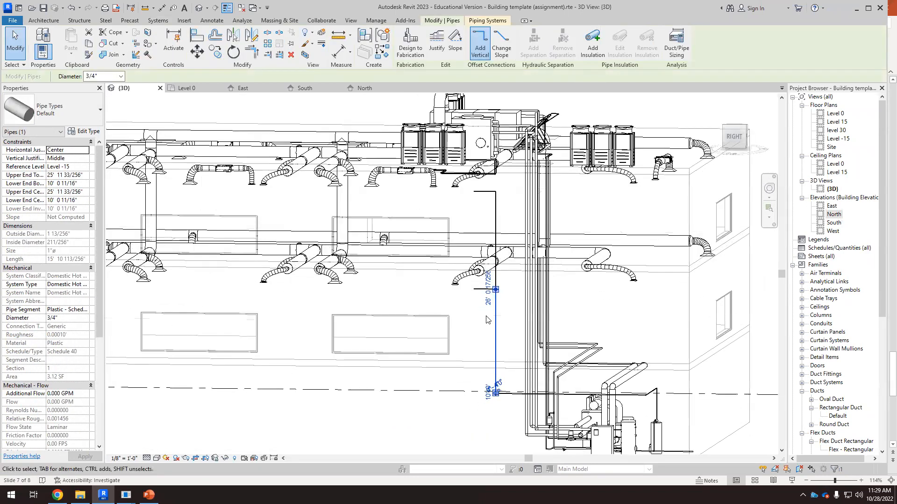
pyautogui.click(479, 311)
pyautogui.click(475, 290)
pyautogui.scroll(-3, 467, 294)
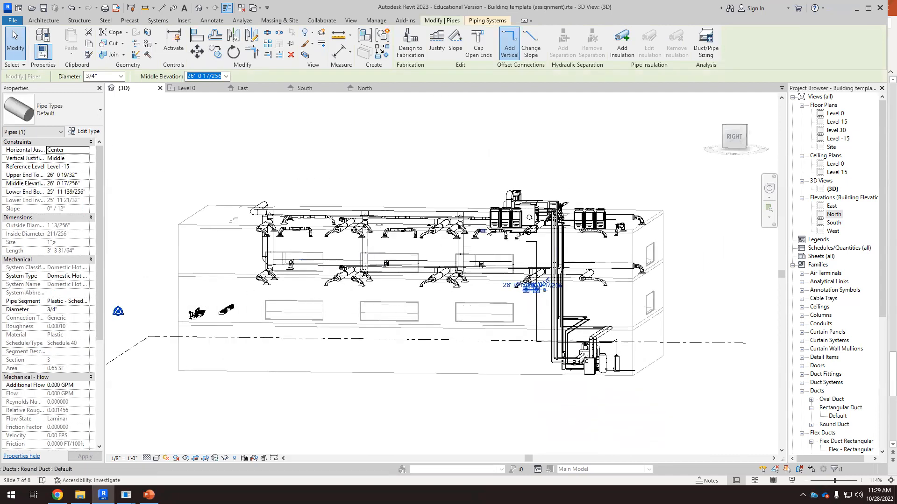
pyautogui.scroll(2, 488, 232)
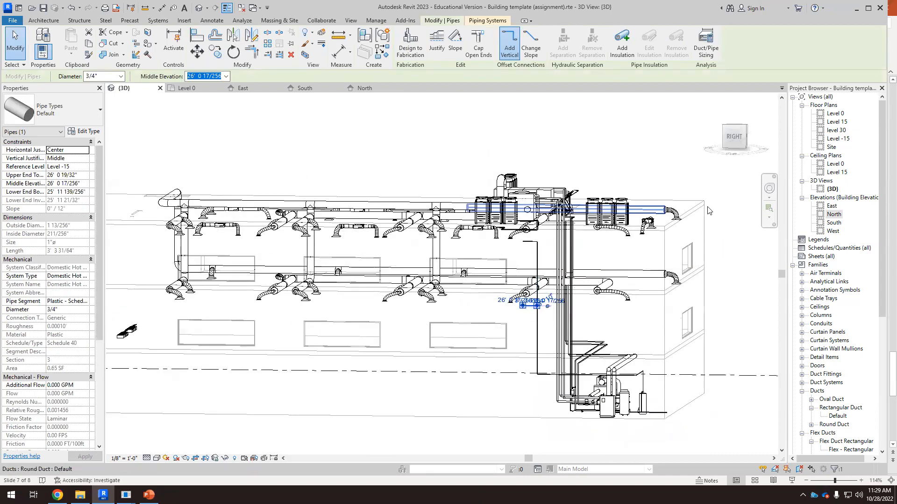
pyautogui.click(736, 139)
pyautogui.scroll(-6, 684, 270)
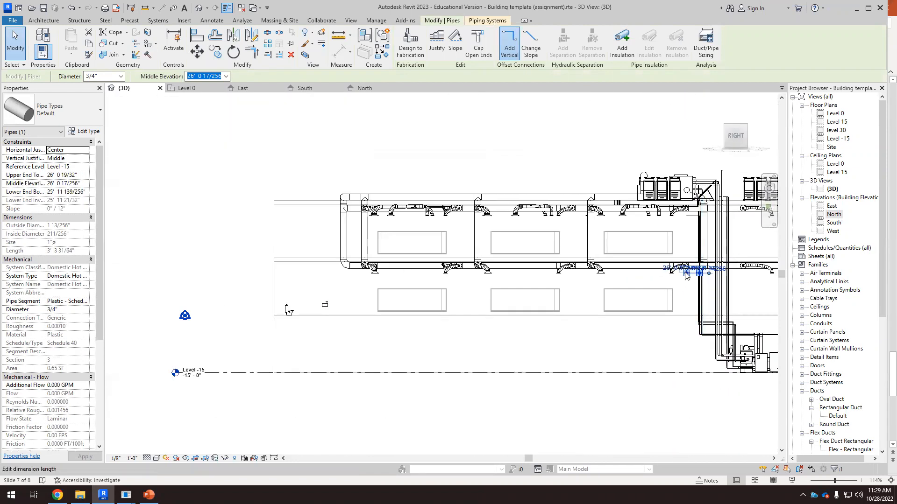
pyautogui.click(686, 275)
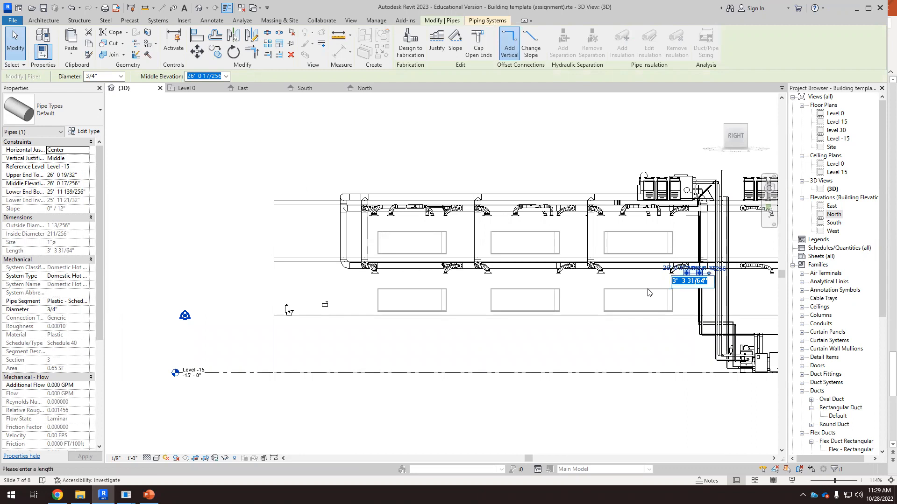
pyautogui.scroll(4, 657, 275)
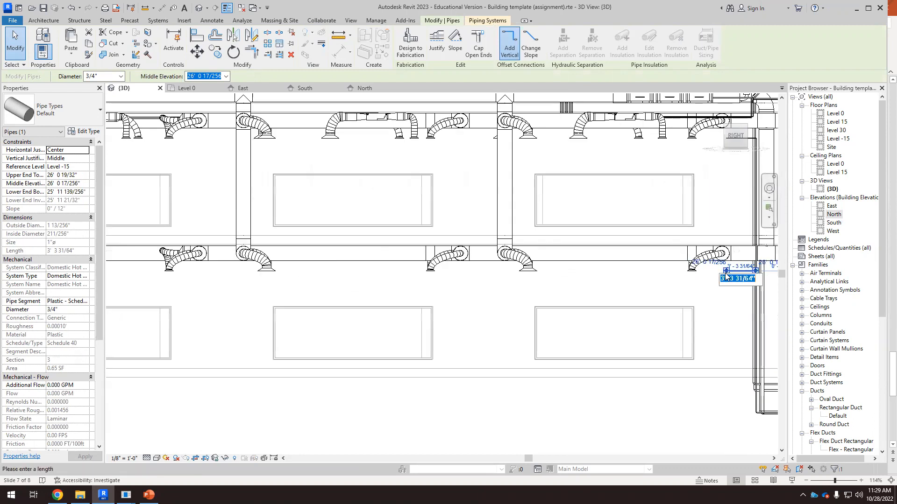
pyautogui.click(717, 285)
pyautogui.scroll(2, 716, 285)
pyautogui.moveTo(729, 268); pyautogui.dragTo(273, 267)
pyautogui.scroll(-8, 624, 309)
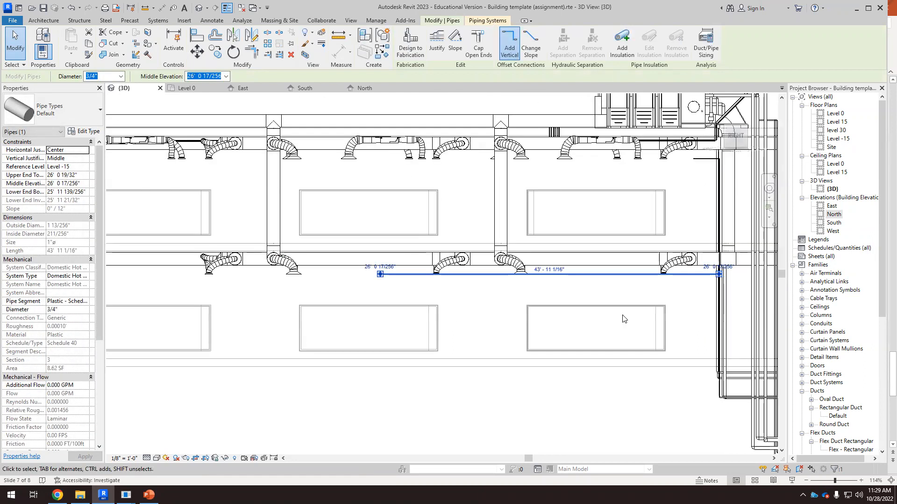
pyautogui.scroll(4, 299, 292)
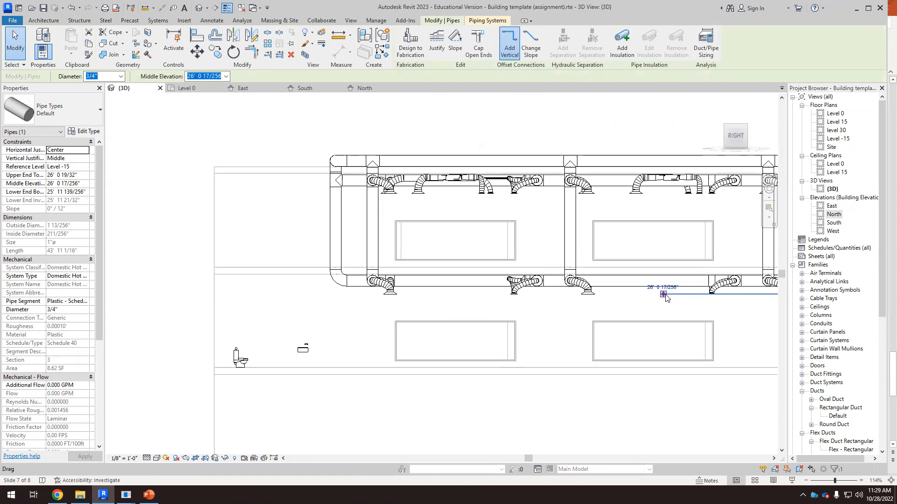
pyautogui.moveTo(665, 295); pyautogui.dragTo(566, 300)
pyautogui.moveTo(413, 302); pyautogui.dragTo(327, 301)
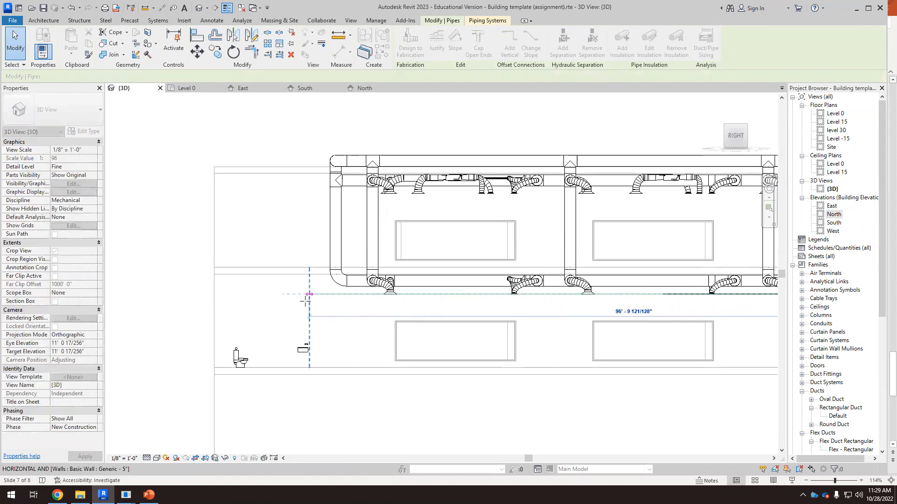
pyautogui.click(291, 211)
# Step: Examine the Level 0 floor plan around the restroom fixtures
pyautogui.scroll(-2, 286, 173)
pyautogui.click(187, 88)
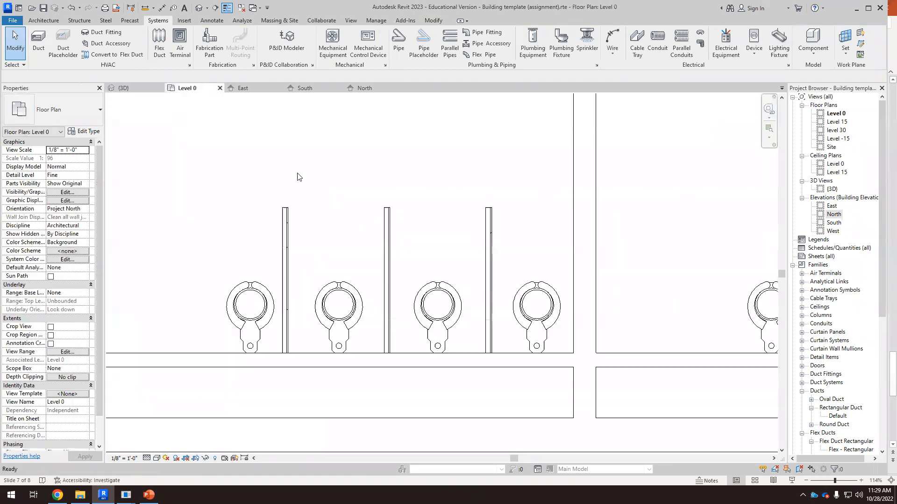
pyautogui.scroll(-5, 428, 250)
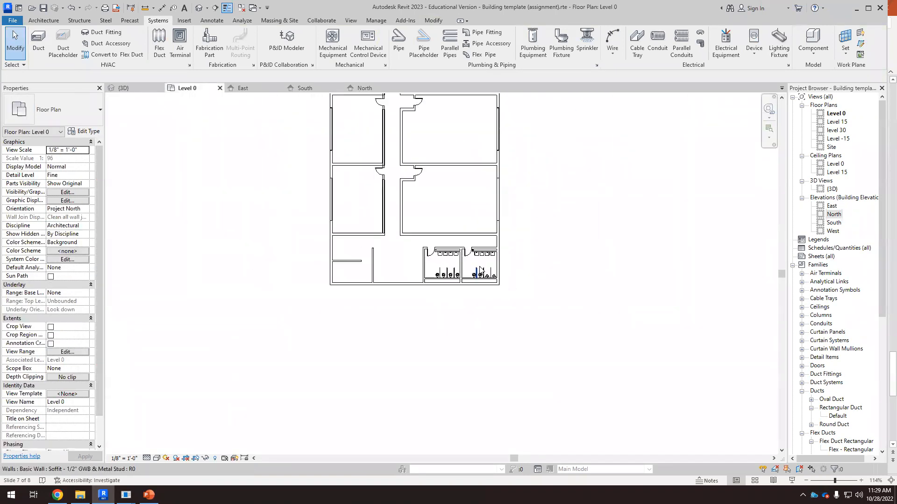
pyautogui.scroll(-1, 508, 279)
pyautogui.scroll(4, 516, 186)
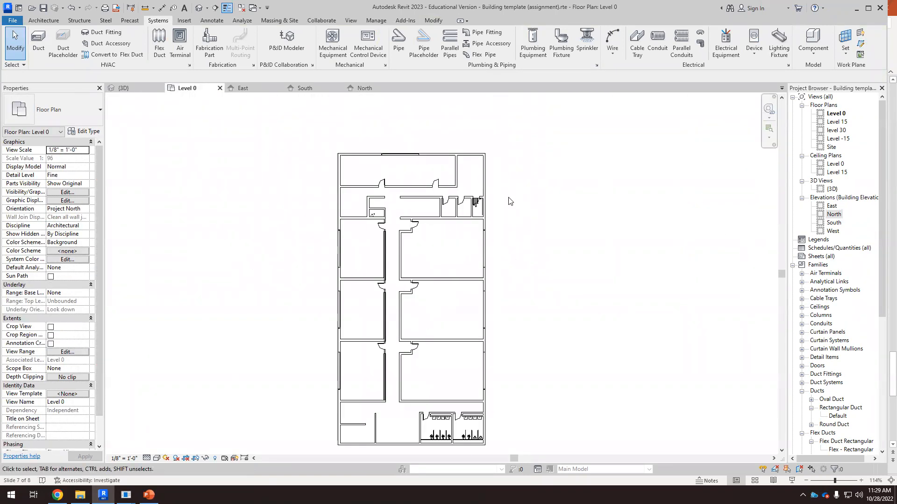
pyautogui.scroll(3, 459, 217)
pyautogui.scroll(-1, 304, 176)
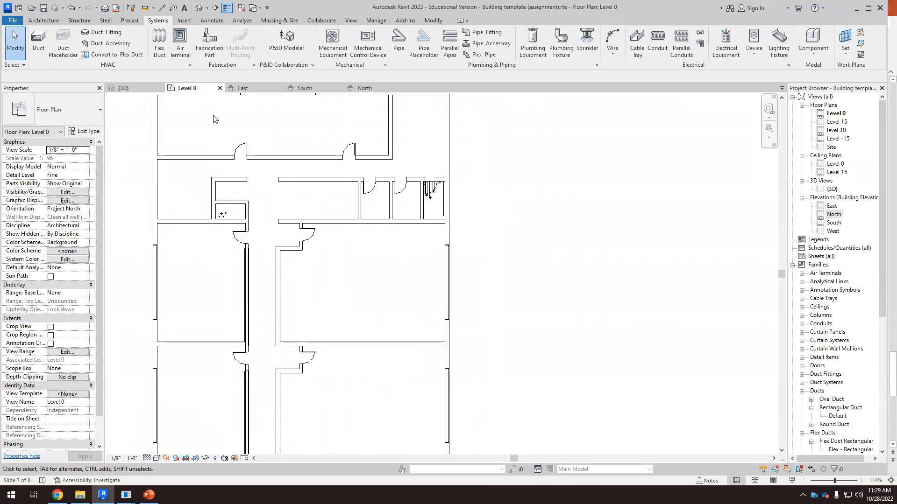
# Step: Inspect the long hot water pipe next to the sinks and toilets in the 3D view
pyautogui.click(135, 88)
pyautogui.scroll(-3, 532, 309)
pyautogui.keyDown('shift'); pyautogui.moveTo(480, 348); pyautogui.dragTo(522, 386, button='middle'); pyautogui.keyUp('shift')
pyautogui.scroll(5, 457, 311)
pyautogui.scroll(2, 456, 310)
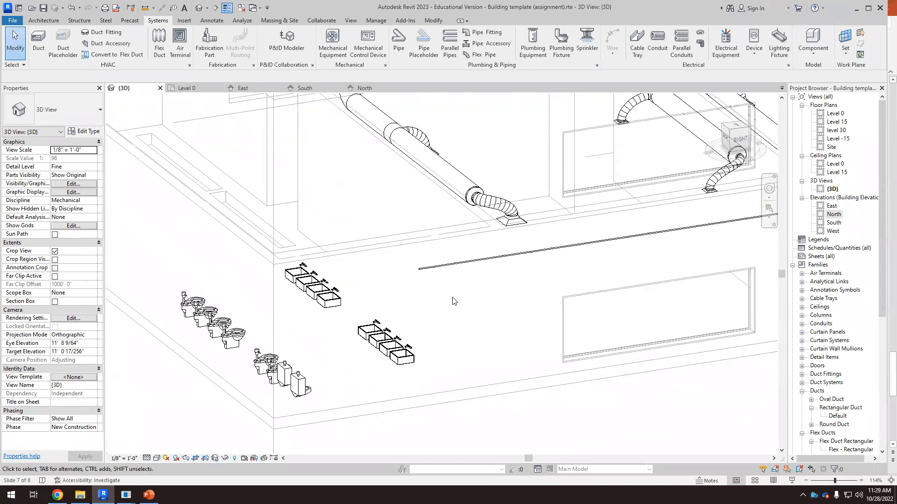
pyautogui.click(442, 264)
pyautogui.keyDown('shift'); pyautogui.moveTo(490, 335); pyautogui.dragTo(523, 355, button='middle'); pyautogui.keyUp('shift')
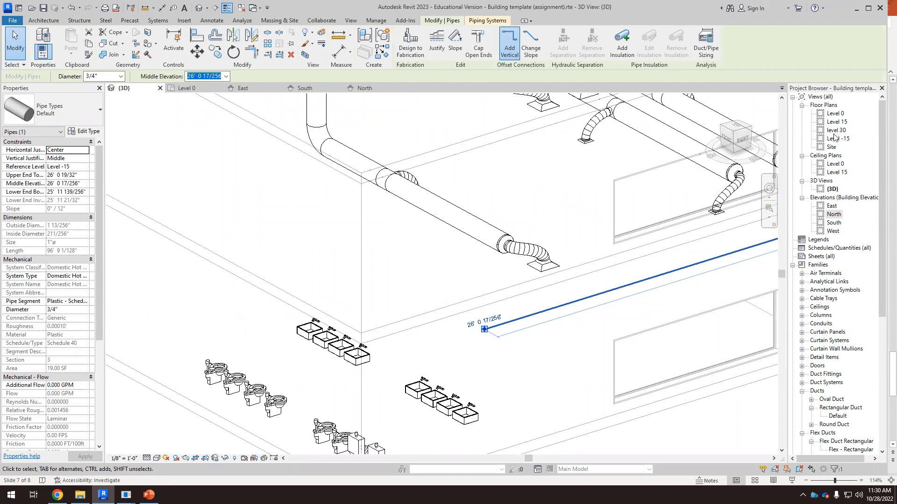
pyautogui.scroll(-2, 490, 297)
pyautogui.click(539, 413)
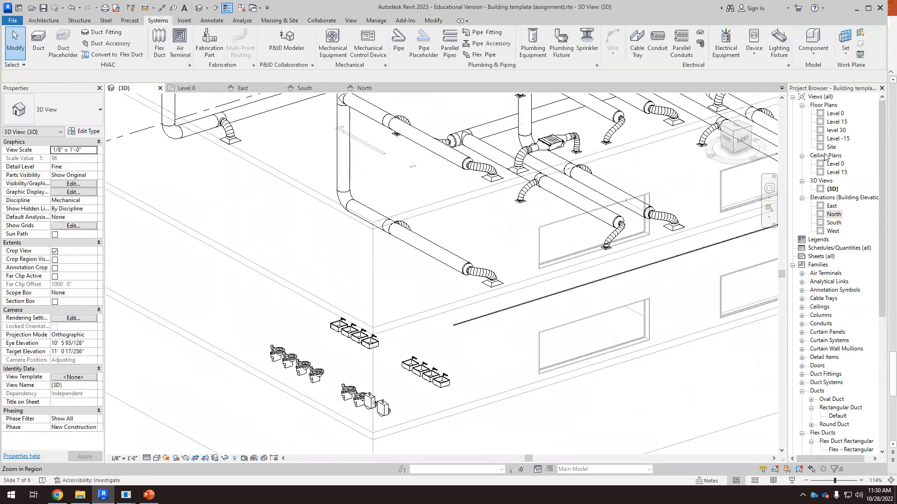
# Step: Compare the Level 15 and Level 0 floor plans around the restrooms, turning off hidden-element reveal
pyautogui.doubleClick(837, 122)
pyautogui.scroll(4, 479, 235)
pyautogui.scroll(-5, 456, 334)
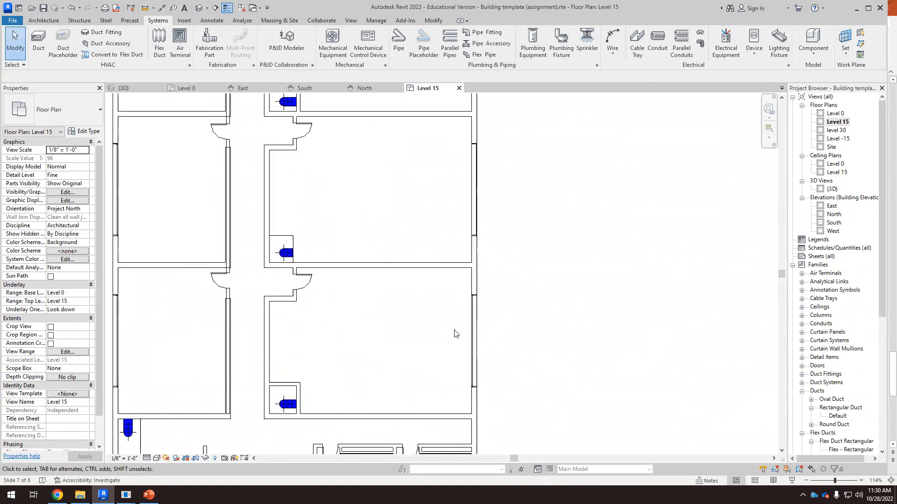
pyautogui.scroll(5, 458, 188)
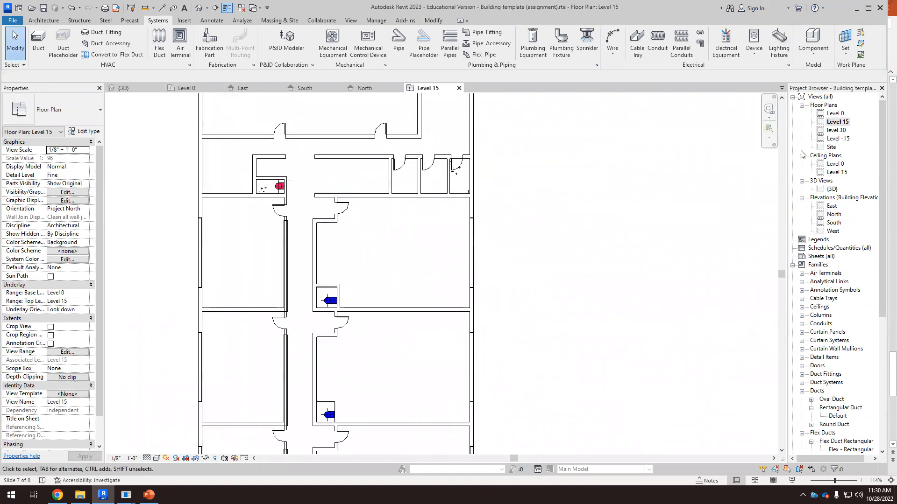
pyautogui.doubleClick(836, 113)
pyautogui.scroll(-5, 591, 264)
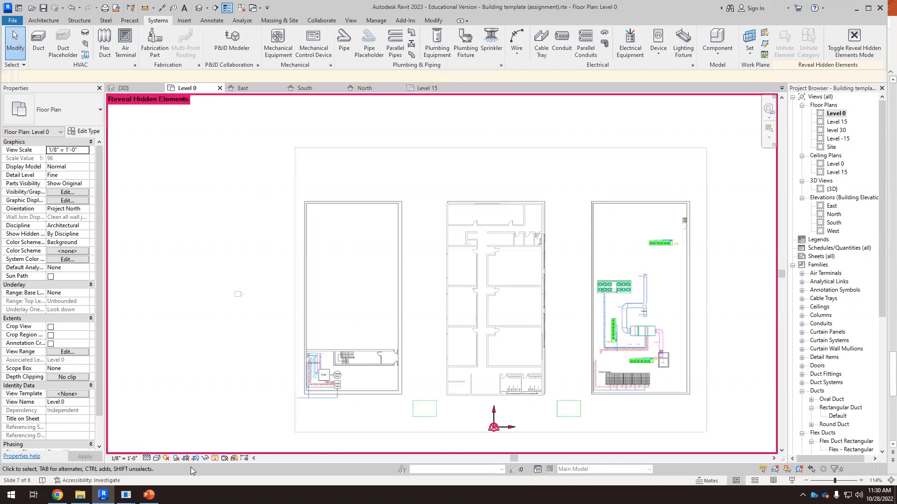
pyautogui.click(215, 459)
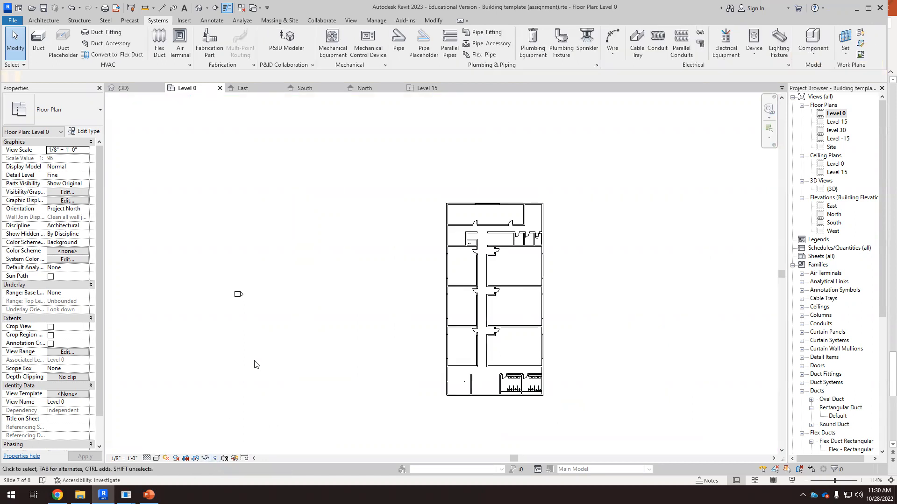
pyautogui.scroll(5, 543, 366)
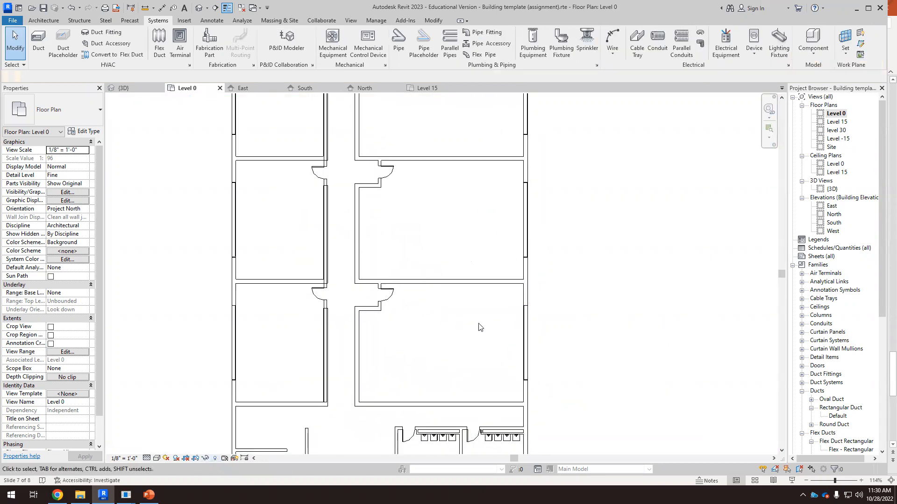
pyautogui.scroll(3, 480, 327)
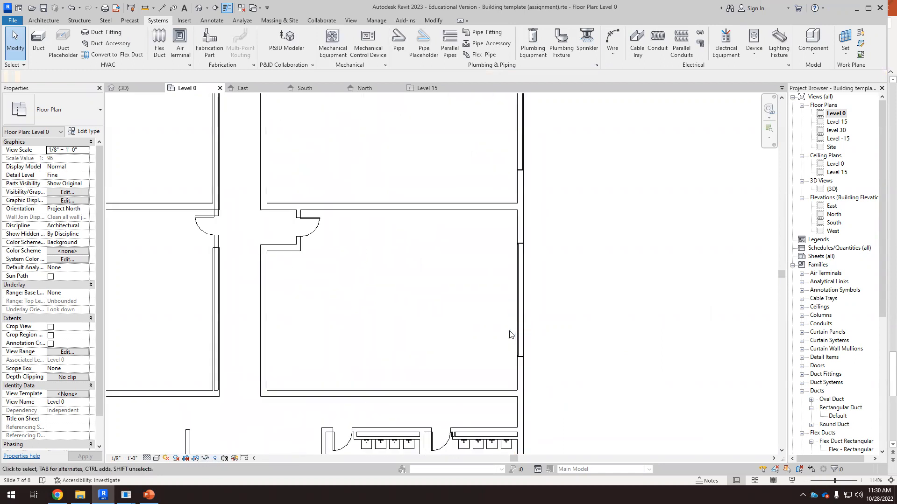
pyautogui.scroll(-4, 475, 333)
# Step: In top 3D view, pull the long pipe's end back to line up with the sinks, about 98' 6" long
pyautogui.click(129, 87)
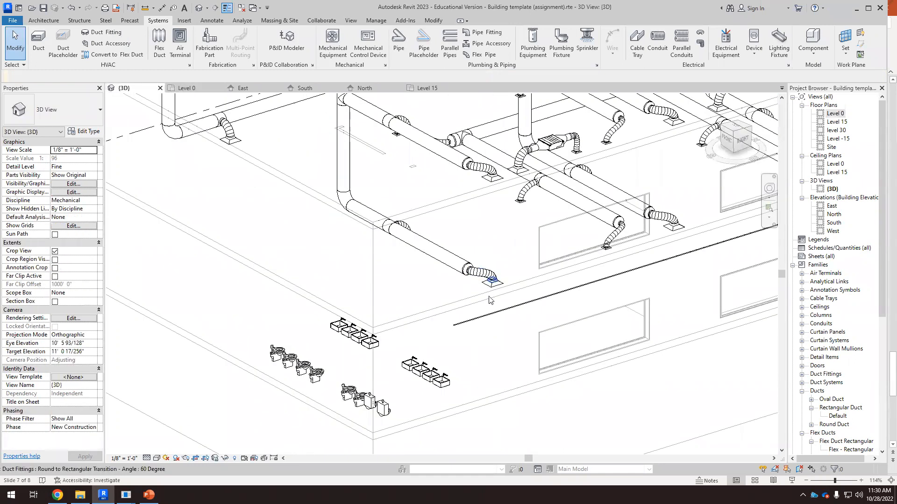
pyautogui.click(480, 318)
pyautogui.click(482, 346)
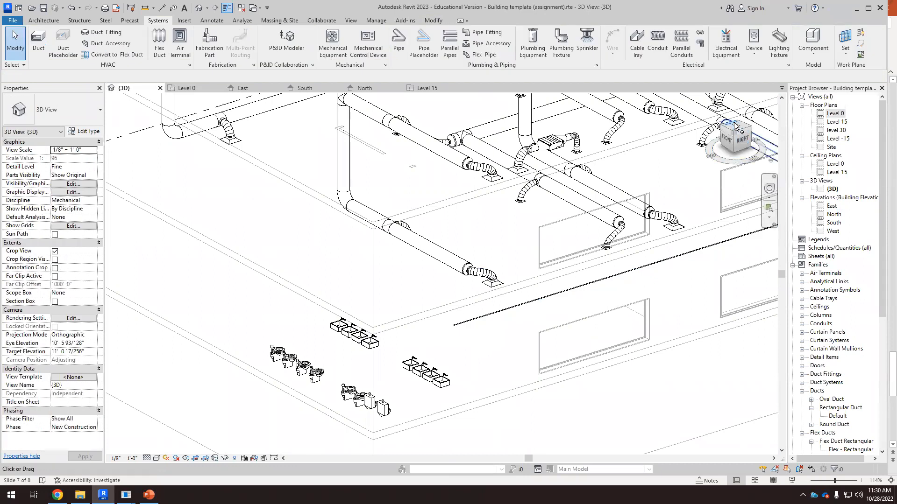
pyautogui.click(729, 133)
pyautogui.scroll(8, 306, 337)
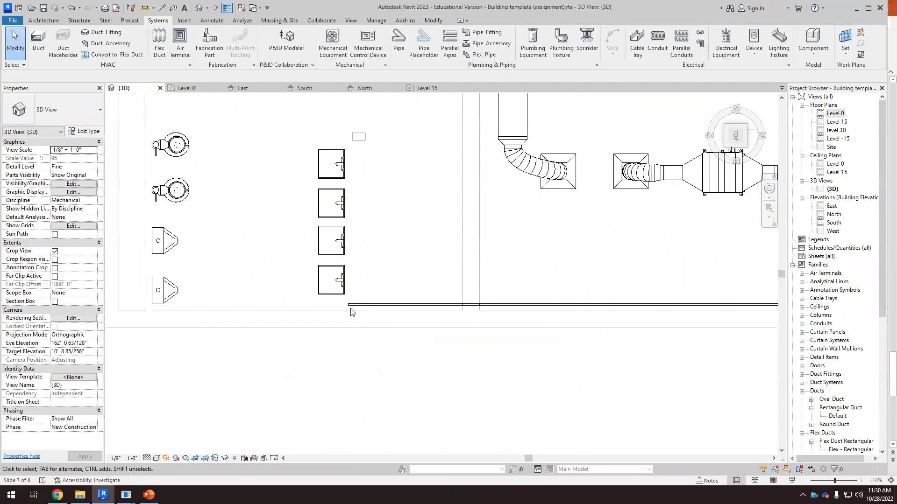
pyautogui.scroll(2, 352, 311)
pyautogui.click(355, 305)
pyautogui.scroll(2, 354, 306)
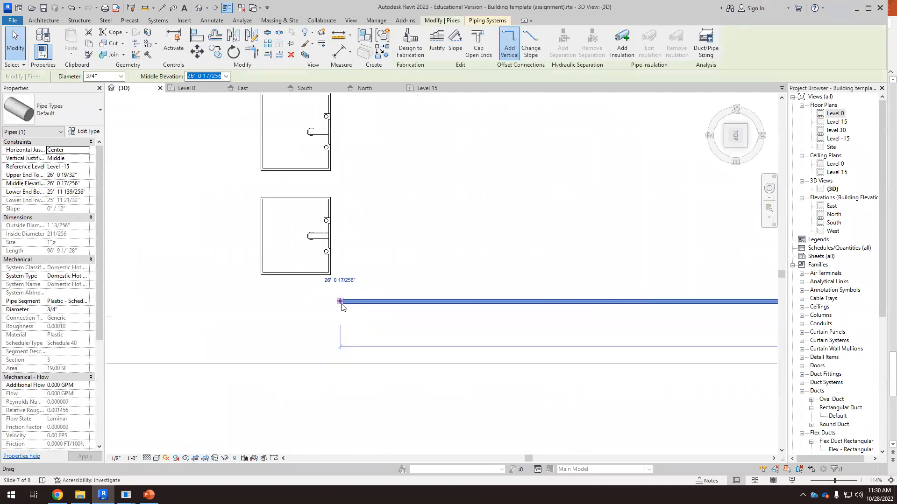
pyautogui.click(352, 301)
pyautogui.scroll(-4, 355, 308)
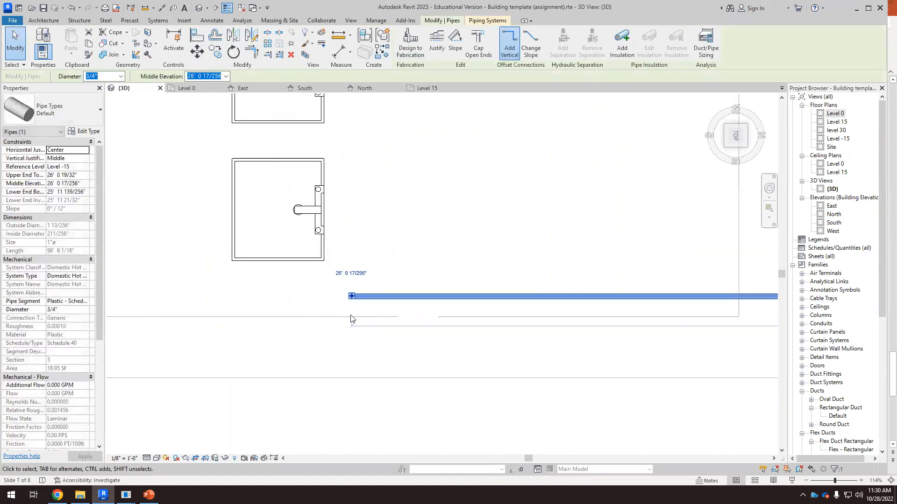
pyautogui.scroll(-3, 370, 332)
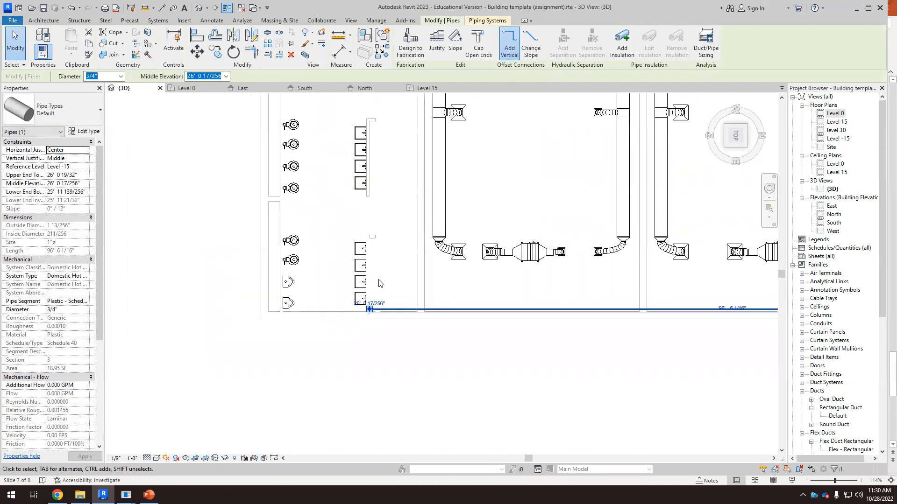
pyautogui.scroll(1, 374, 255)
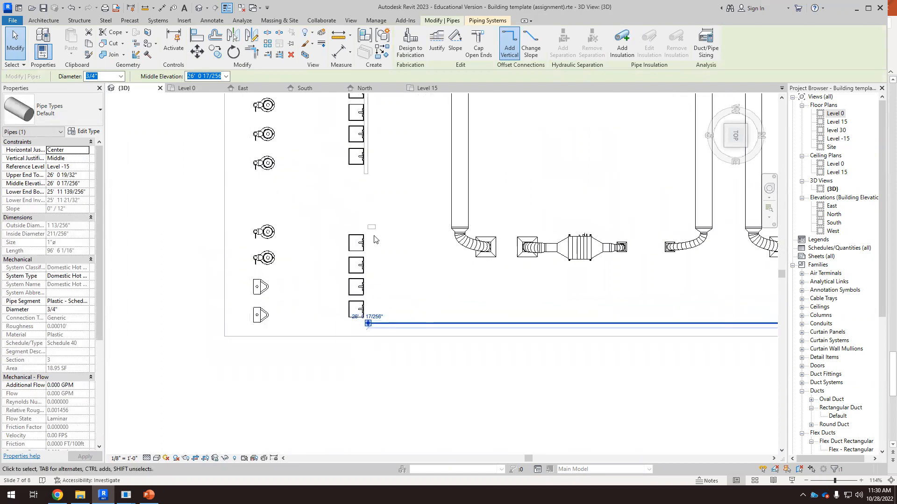
pyautogui.scroll(1, 373, 259)
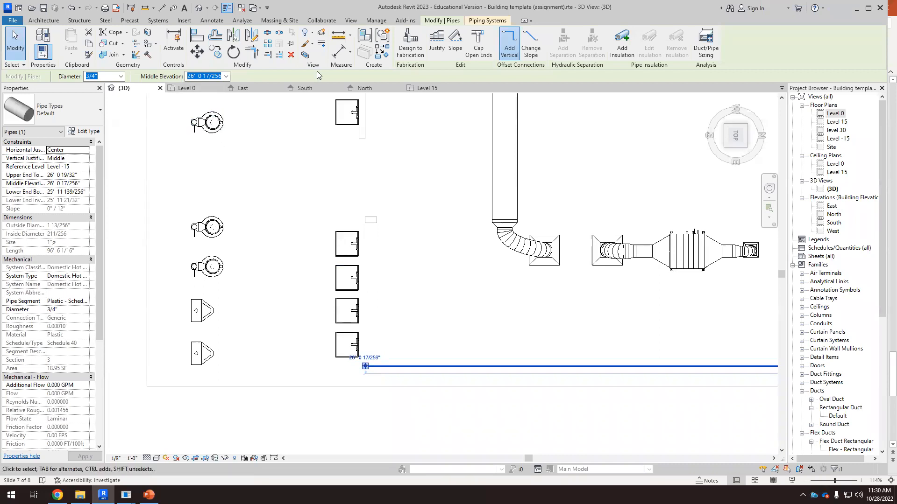
pyautogui.hotkey('ctrl', 'Tab')
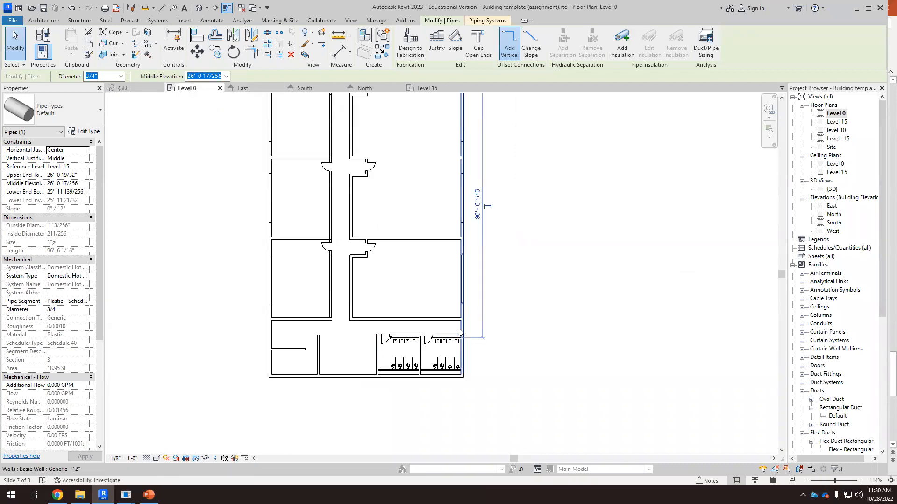
# Step: Pull the long hot water pipe's end slightly further back in top 3D view, to about 98' 5" long
pyautogui.scroll(4, 455, 346)
pyautogui.scroll(5, 454, 346)
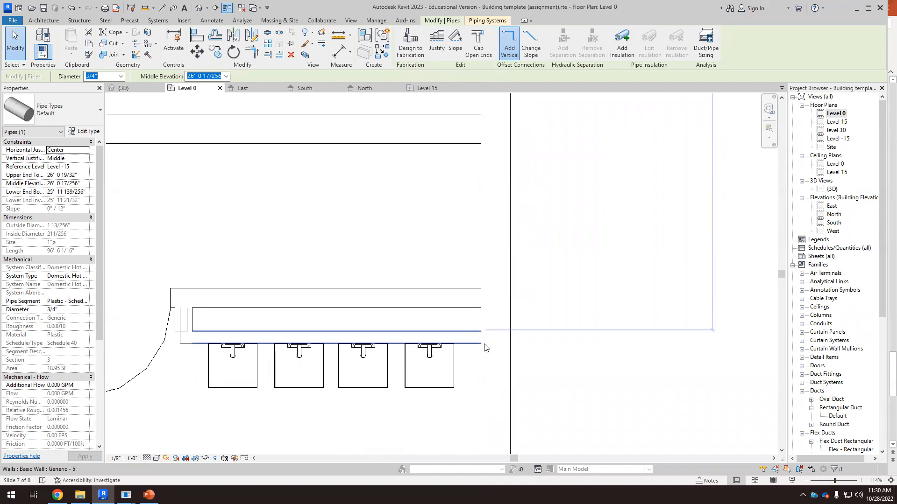
pyautogui.scroll(-5, 474, 323)
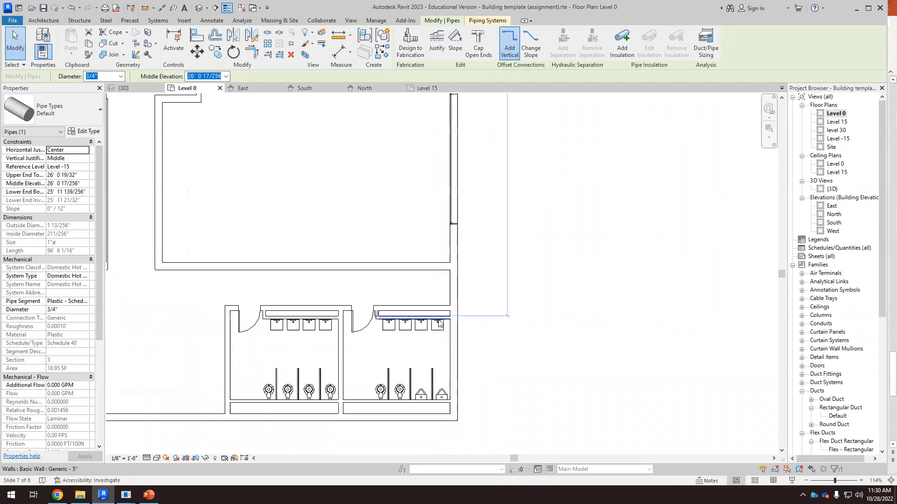
pyautogui.scroll(2, 440, 324)
pyautogui.press('Escape')
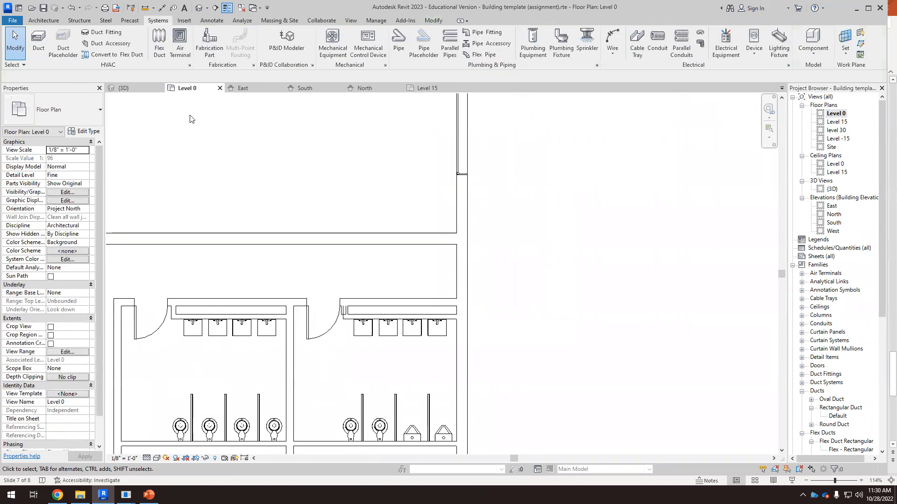
pyautogui.click(134, 88)
pyautogui.scroll(4, 360, 366)
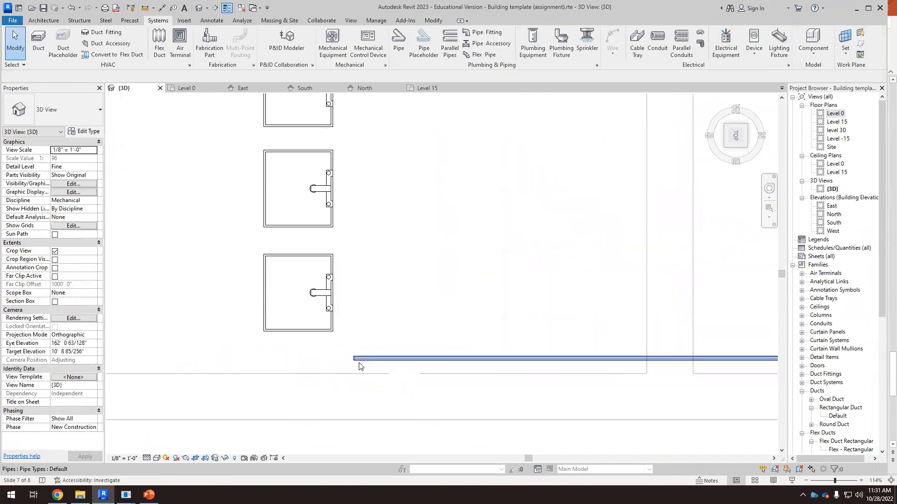
pyautogui.scroll(2, 358, 361)
pyautogui.click(355, 359)
pyautogui.moveTo(351, 356); pyautogui.dragTo(365, 373)
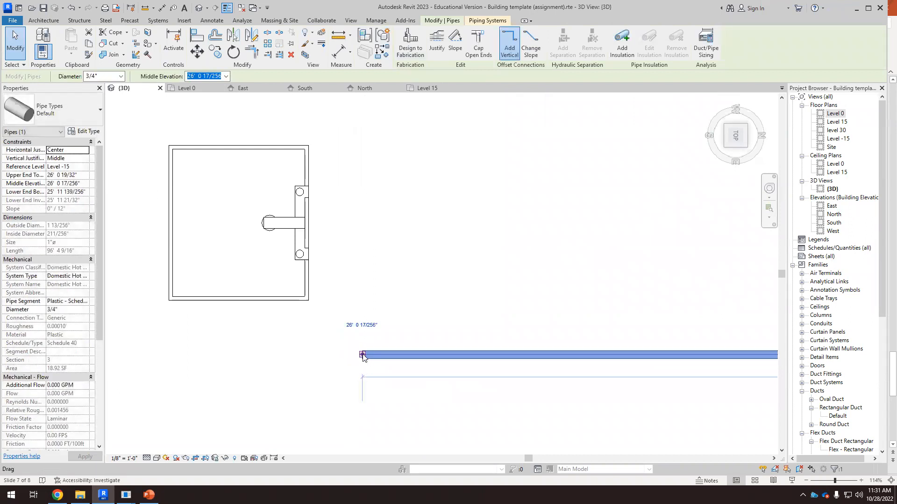
# Step: Draw a pipe from the long pipe's end running alongside the sinks up to the first sink
pyautogui.rightClick(363, 356)
pyautogui.click(405, 111)
pyautogui.scroll(-5, 431, 261)
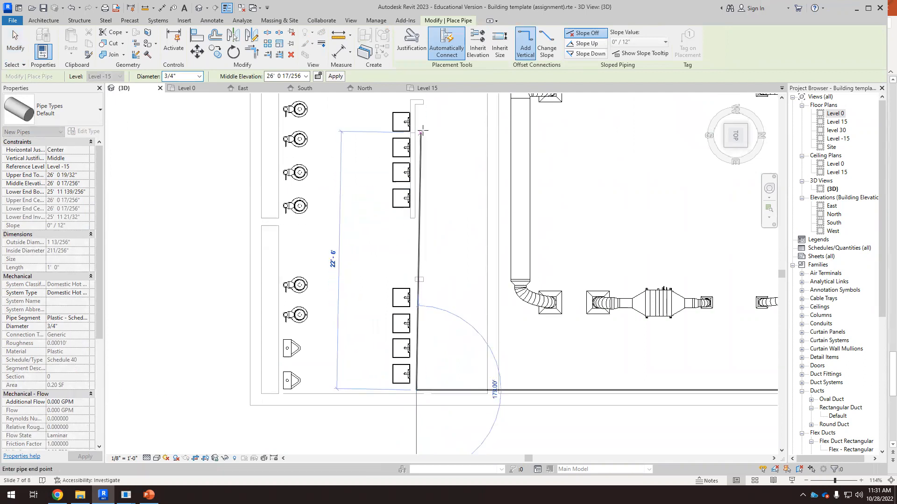
pyautogui.scroll(3, 420, 115)
pyautogui.scroll(2, 420, 115)
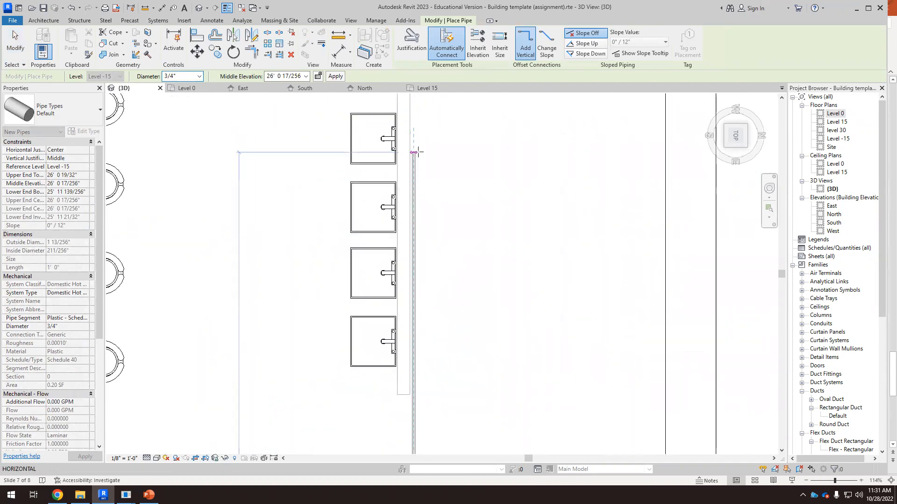
pyautogui.click(413, 148)
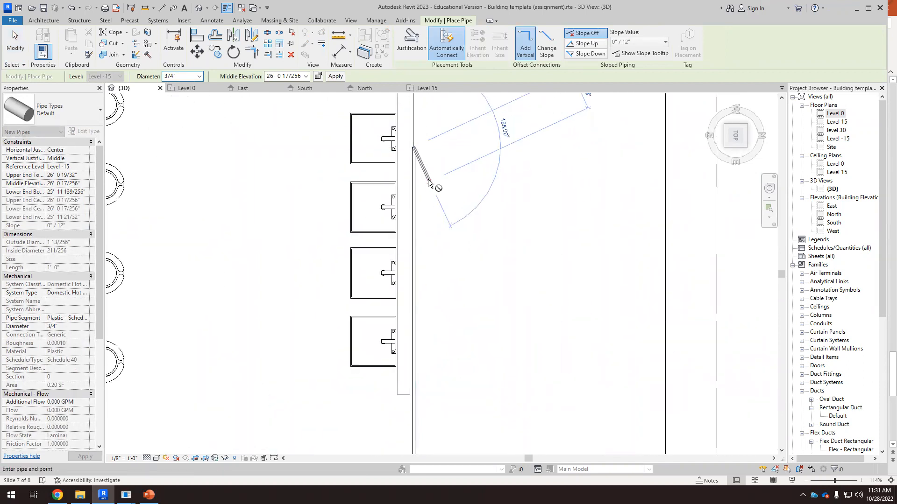
pyautogui.press('Escape')
pyautogui.press('Escape')
# Step: Drag the new branch pipe's end to line up with the first sink's lower supply connector
pyautogui.scroll(2, 386, 135)
pyautogui.scroll(-1, 405, 178)
pyautogui.scroll(-3, 465, 187)
pyautogui.scroll(-2, 472, 206)
pyautogui.scroll(5, 461, 190)
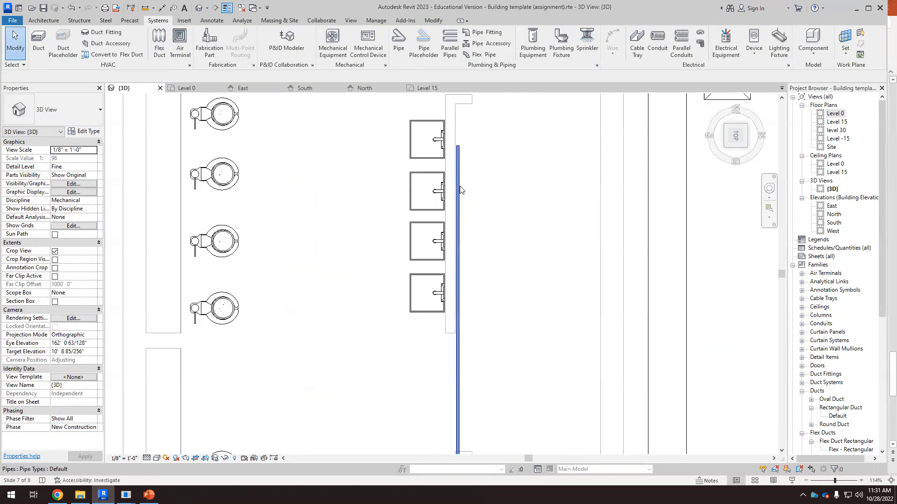
pyautogui.click(443, 154)
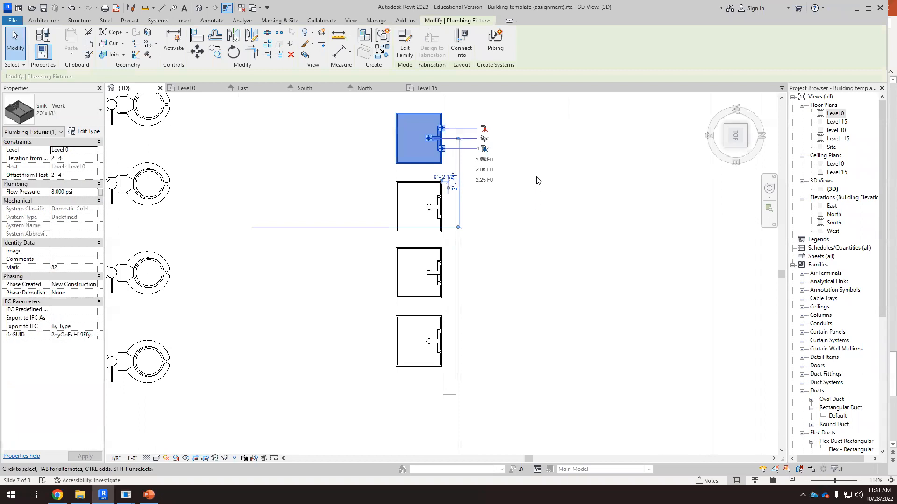
pyautogui.scroll(6, 483, 132)
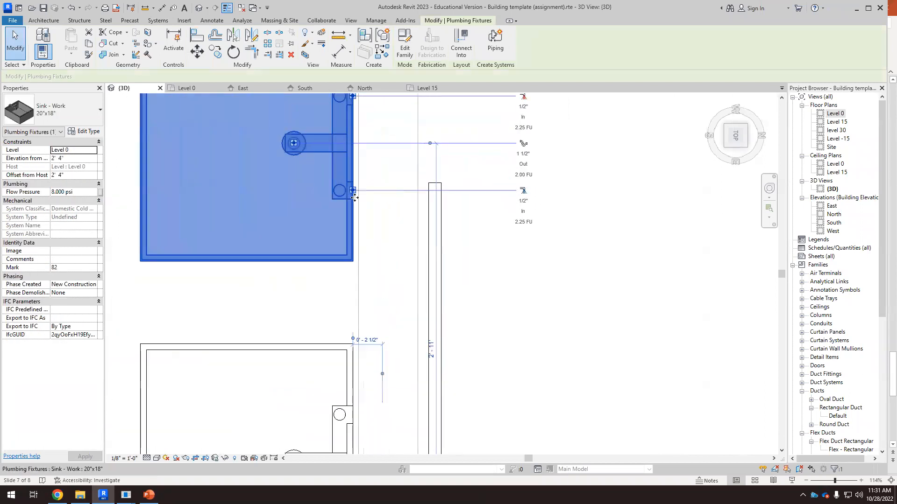
pyautogui.click(439, 235)
pyautogui.moveTo(434, 184); pyautogui.dragTo(434, 190)
pyautogui.press('Escape')
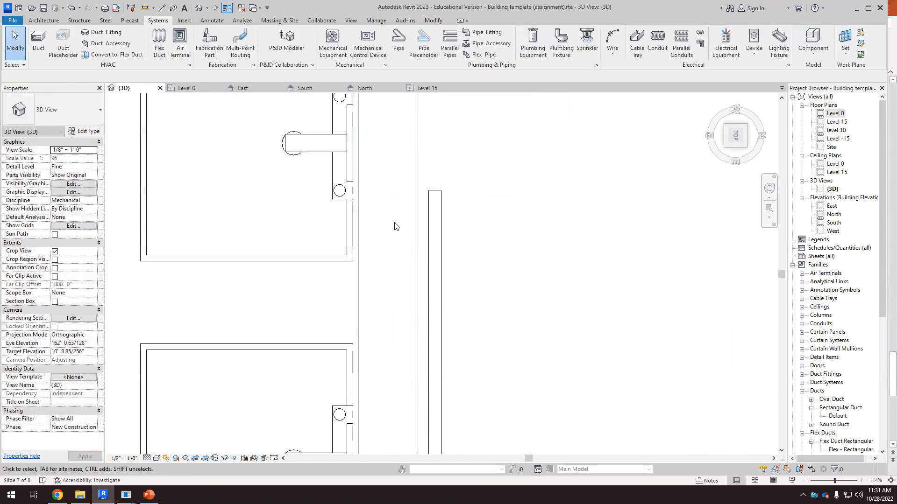
# Step: Draw a 1/2" pipe from the first sink's lower connector to the branch pipe alongside the sinks
pyautogui.click(353, 192)
pyautogui.scroll(2, 353, 191)
pyautogui.rightClick(350, 190)
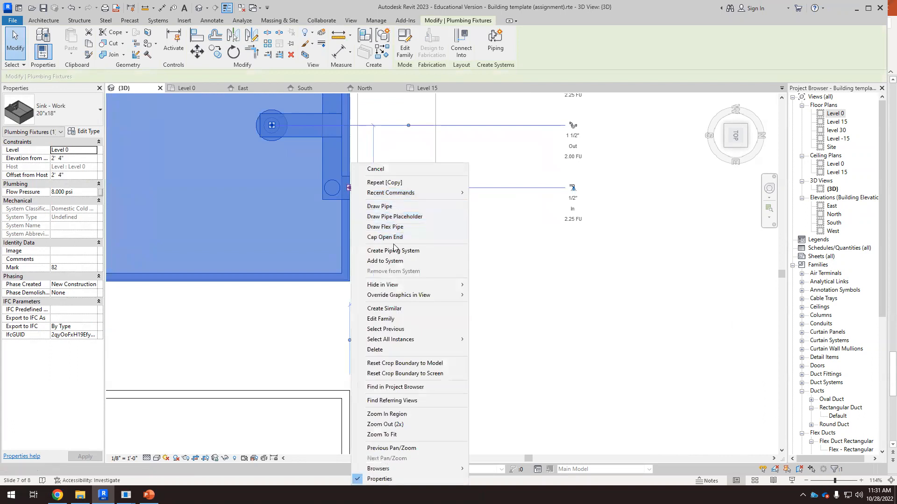
pyautogui.click(385, 207)
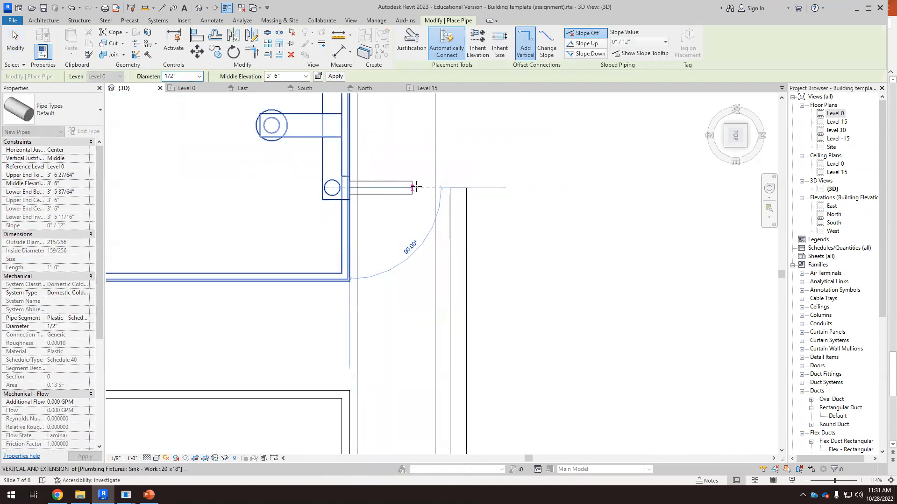
pyautogui.click(457, 187)
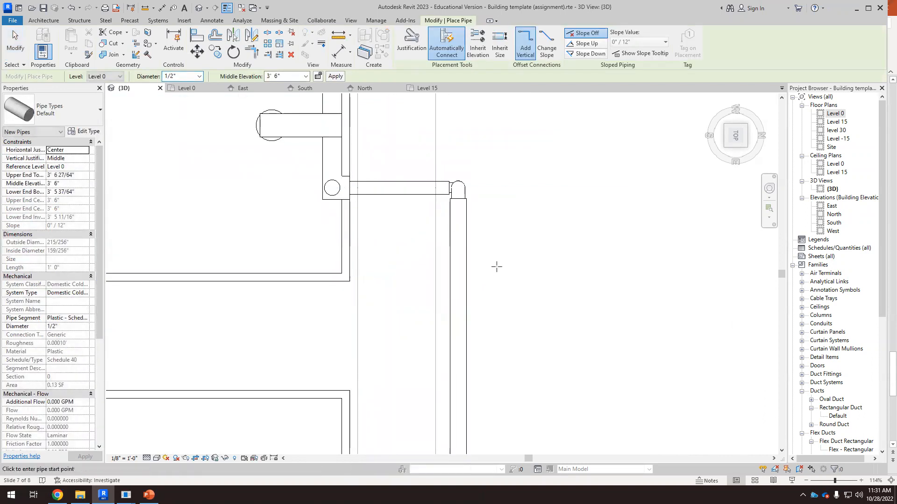
pyautogui.press('Escape')
# Step: Orbit the 3D view to examine the sink connection and return to the top view
pyautogui.click(347, 192)
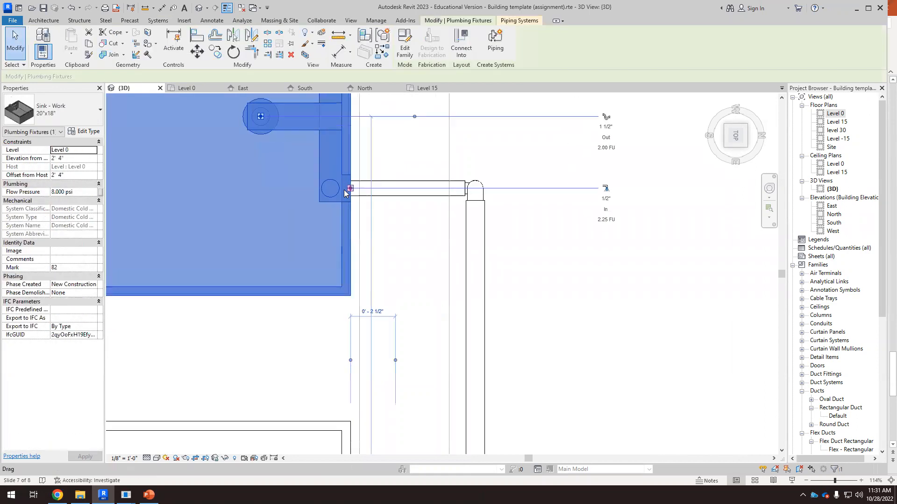
pyautogui.scroll(3, 355, 189)
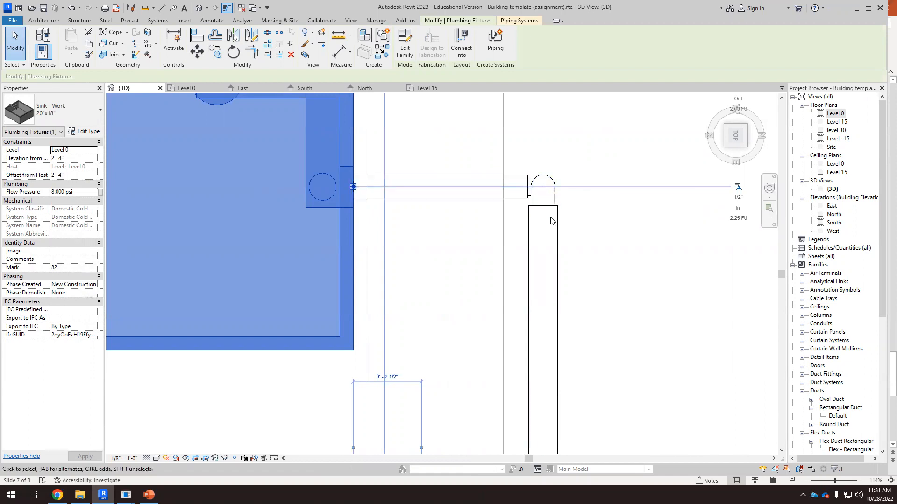
pyautogui.scroll(-4, 430, 196)
pyautogui.click(523, 286)
pyautogui.scroll(-4, 442, 198)
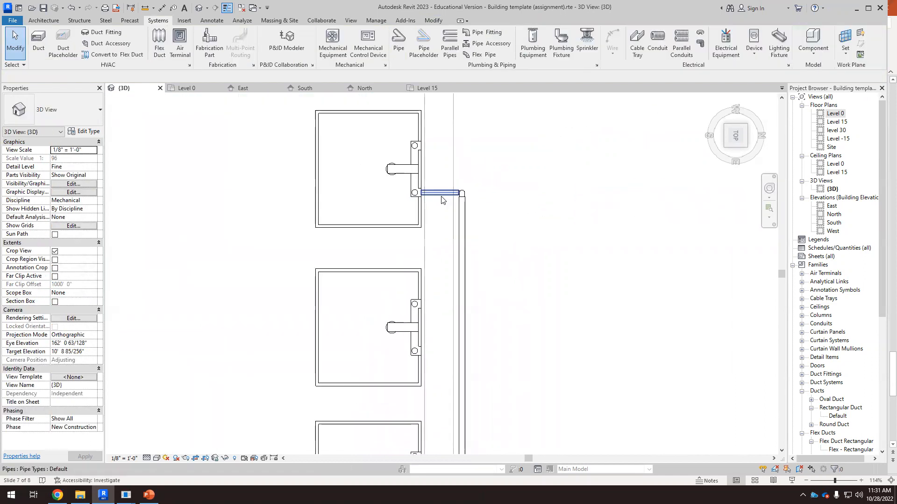
pyautogui.moveTo(250, 133)
pyautogui.keyDown('shift'); pyautogui.mouseDown(button='middle')
pyautogui.moveTo(449, 280)
pyautogui.moveTo(465, 206)
pyautogui.moveTo(430, 170)
pyautogui.moveTo(538, 273)
pyautogui.mouseUp(button='middle'); pyautogui.keyUp('shift')
pyautogui.scroll(2, 542, 275)
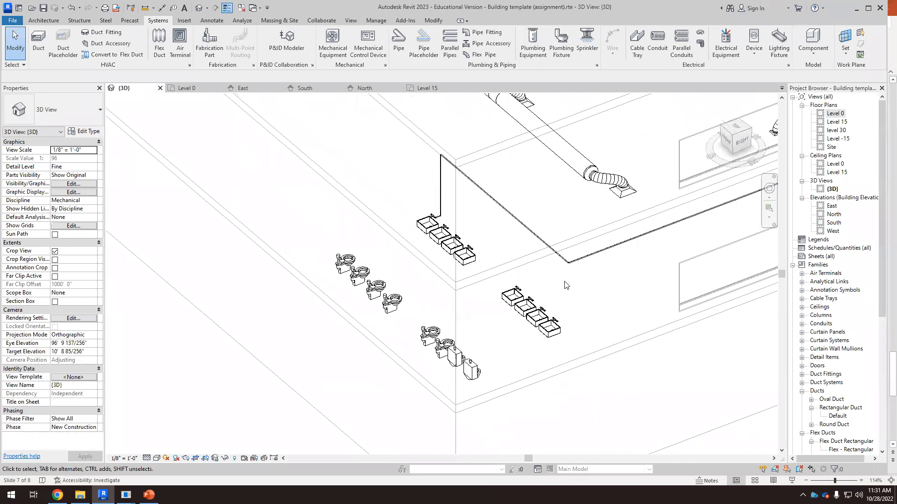
pyautogui.scroll(5, 467, 224)
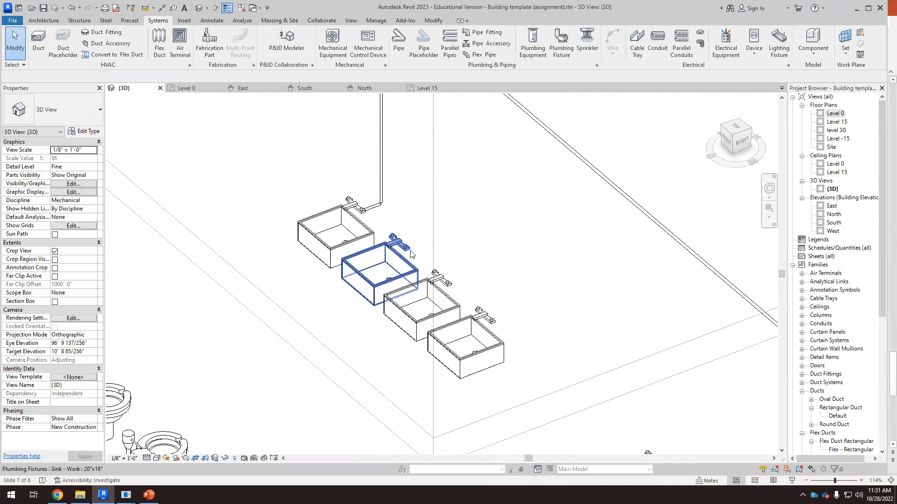
pyautogui.scroll(-3, 411, 255)
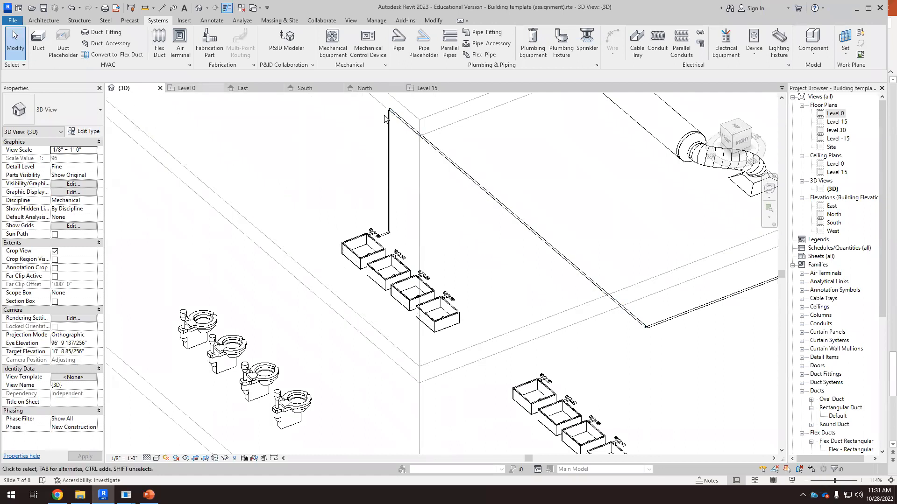
pyautogui.click(735, 127)
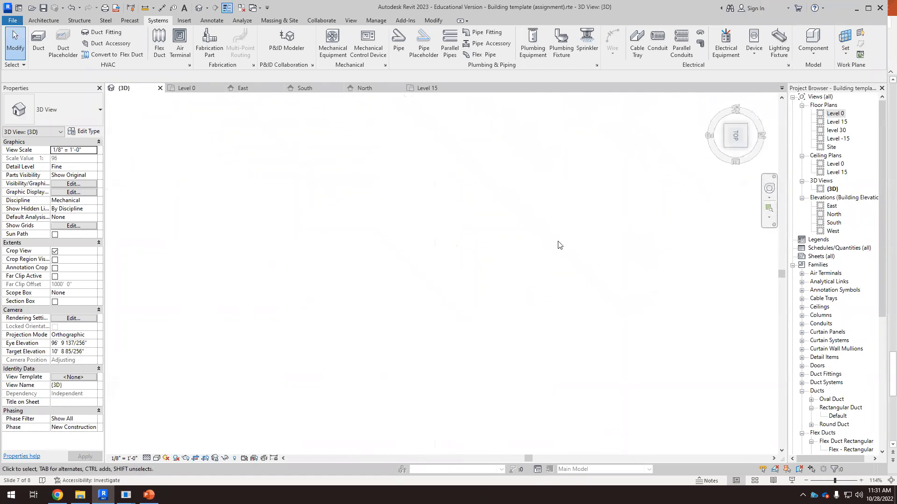
pyautogui.scroll(10, 413, 234)
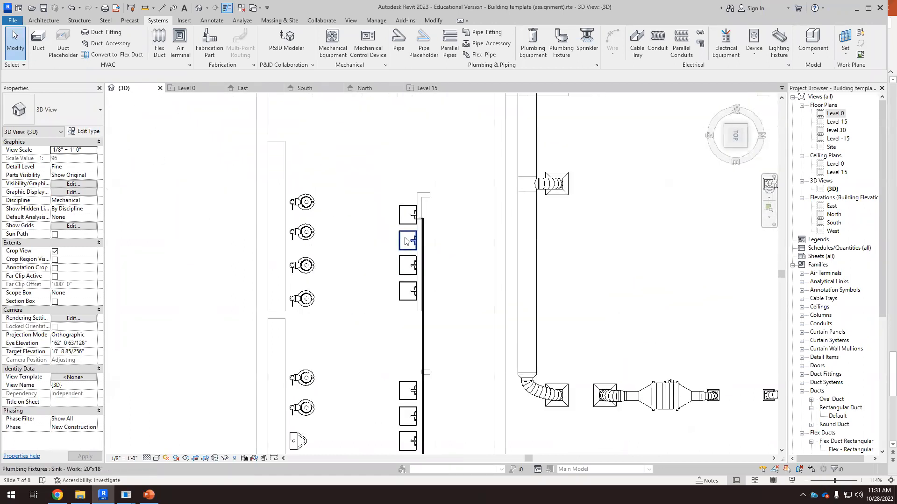
pyautogui.scroll(4, 416, 236)
# Step: Draw a 1/2" pipe from the second sink's lower connector to the branch pipe
pyautogui.click(424, 265)
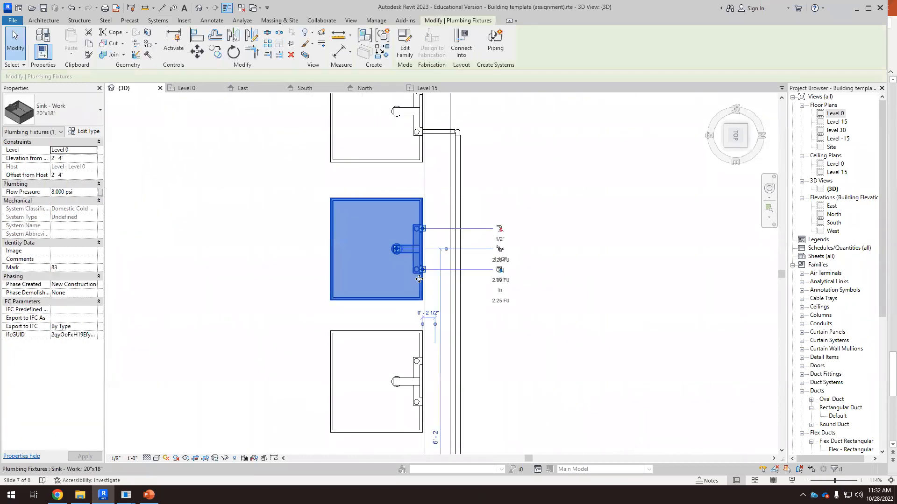
pyautogui.scroll(4, 428, 268)
pyautogui.rightClick(424, 263)
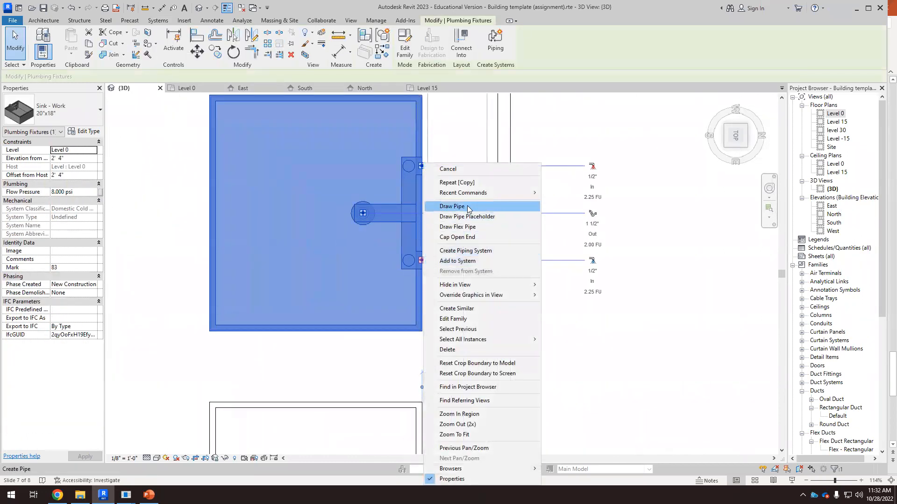
pyautogui.click(469, 209)
pyautogui.click(494, 257)
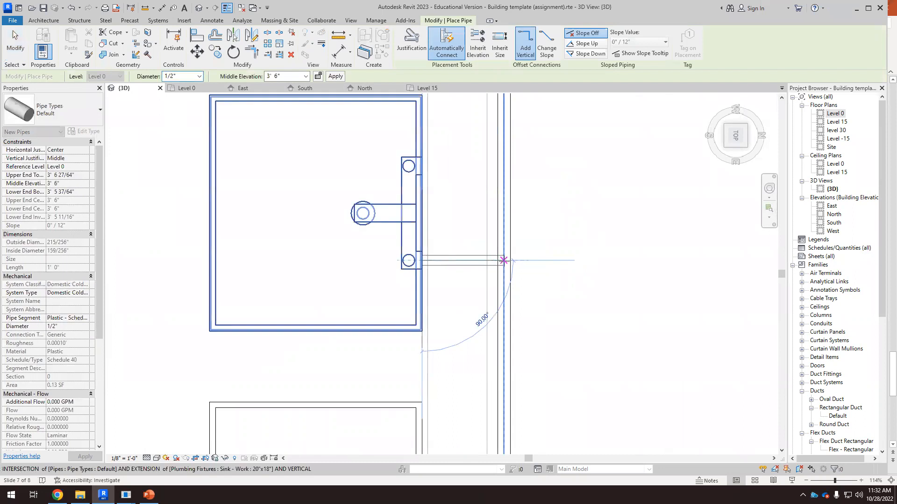
# Step: Draw a pipe from the third sink's lower connector to the branch pipe
pyautogui.scroll(-3, 537, 289)
pyautogui.scroll(-3, 445, 213)
pyautogui.scroll(3, 444, 314)
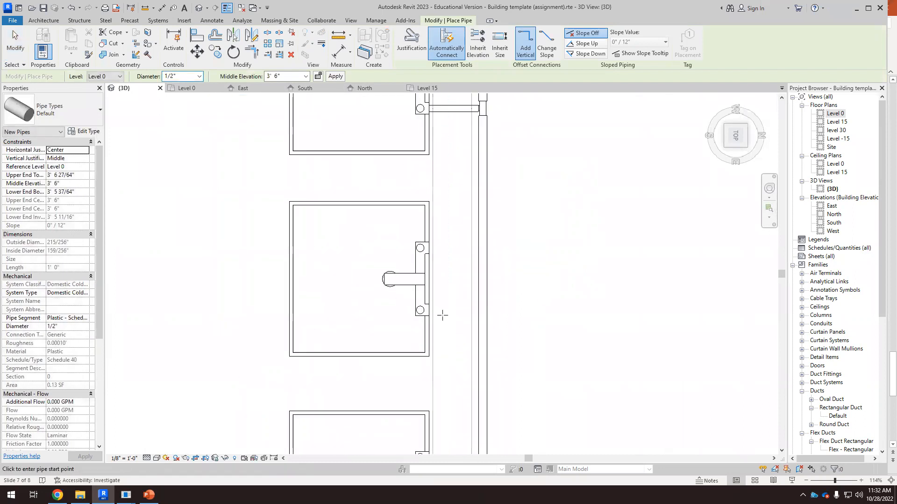
pyautogui.click(429, 310)
pyautogui.click(482, 310)
pyautogui.press('Escape')
pyautogui.press('Escape')
# Step: Orbit the 3D view to inspect the sink risers and the overhead hot water piping
pyautogui.scroll(-5, 512, 318)
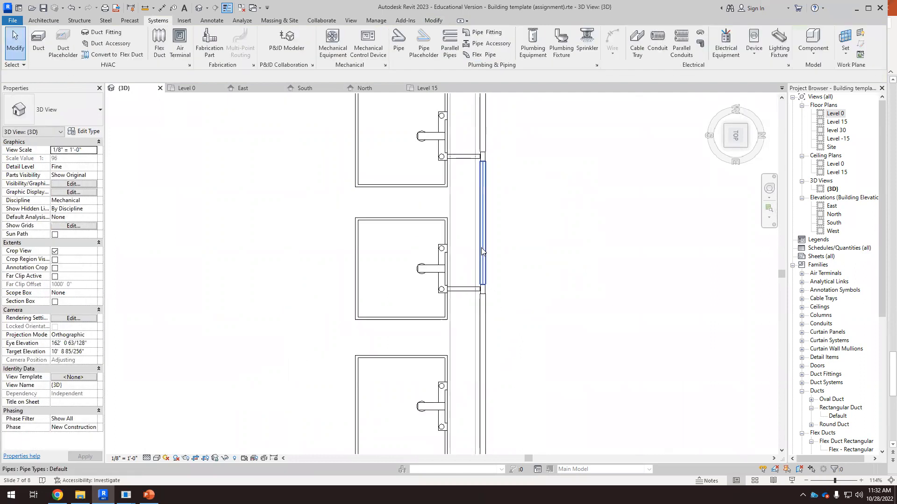
pyautogui.scroll(-2, 510, 303)
pyautogui.keyDown('shift'); pyautogui.moveTo(510, 372); pyautogui.dragTo(602, 325, button='middle'); pyautogui.keyUp('shift')
pyautogui.scroll(8, 648, 307)
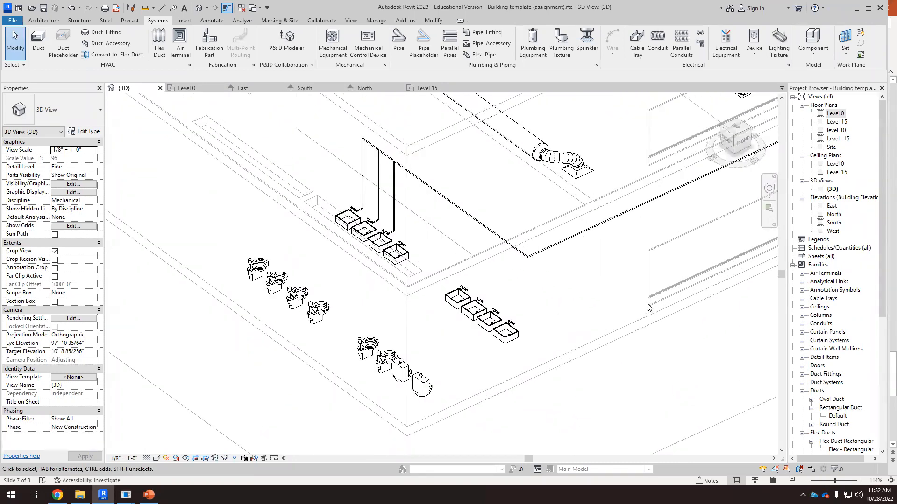
pyautogui.scroll(6, 463, 260)
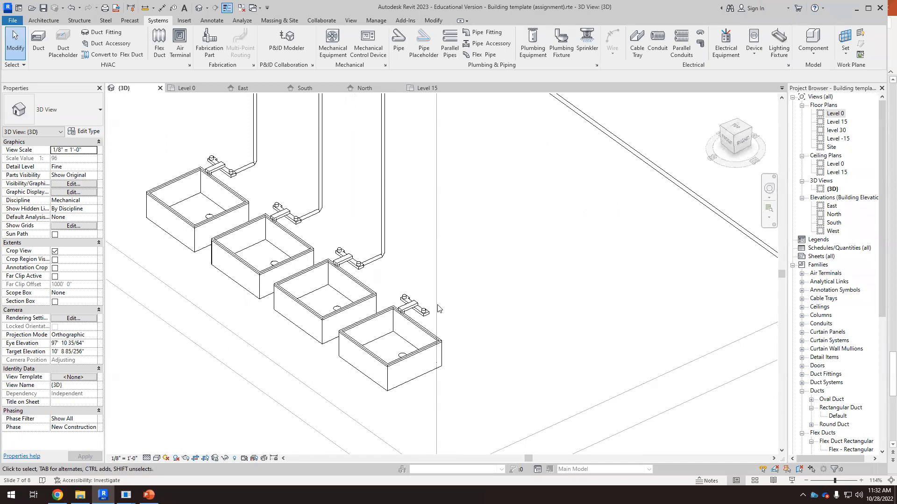
pyautogui.scroll(-6, 439, 308)
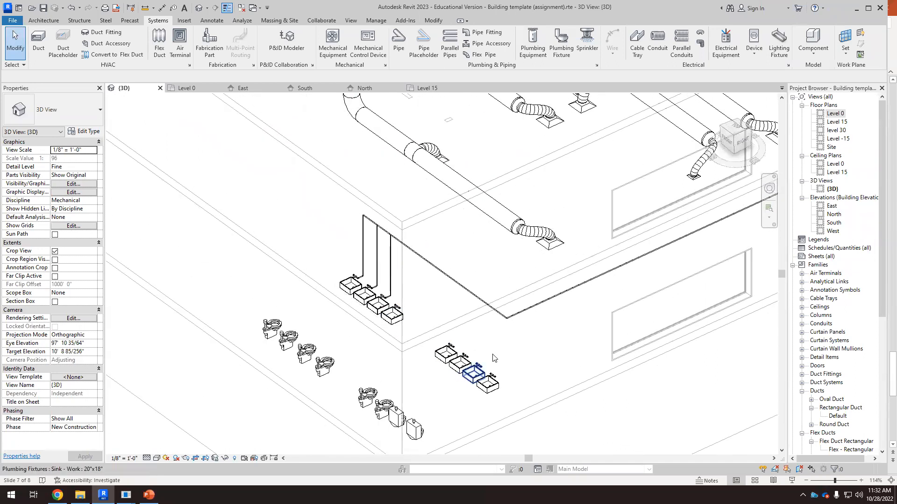
pyautogui.scroll(-4, 493, 357)
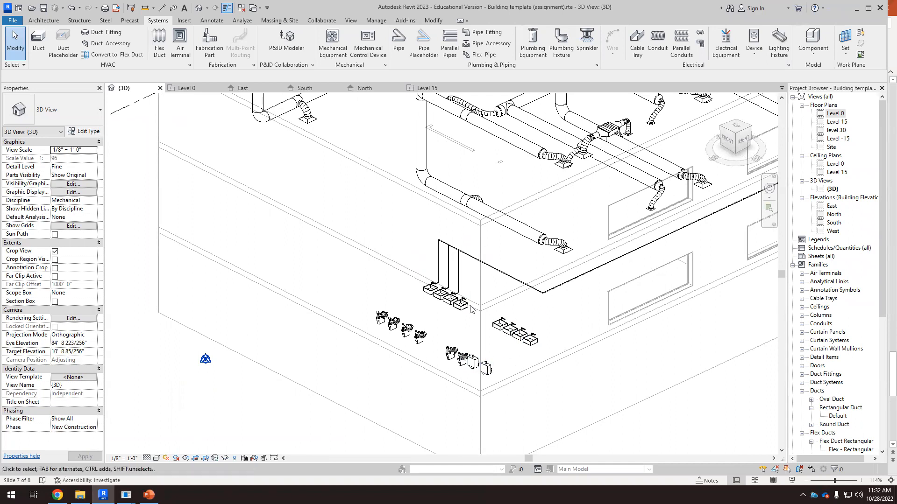
# Step: Delete the elbow at the branch pipe's corner and reconnect the branch pipe end onto the main hot water pipe
pyautogui.scroll(6, 549, 282)
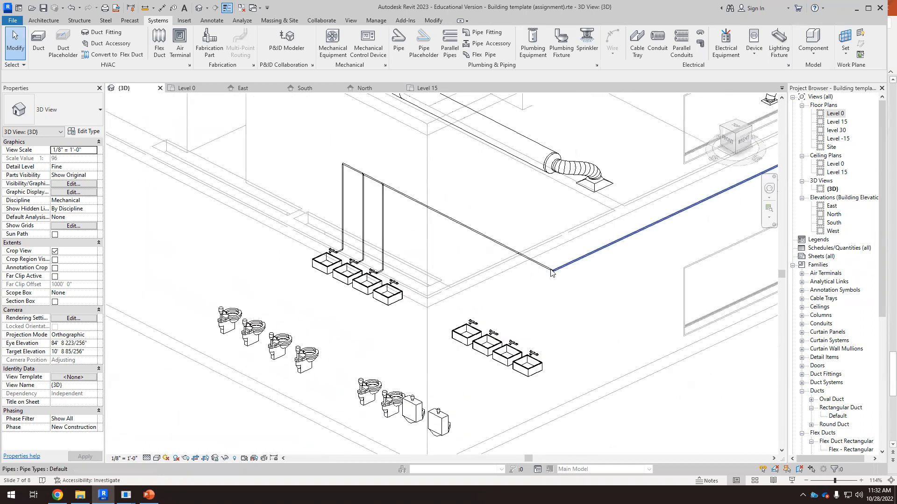
pyautogui.scroll(3, 549, 282)
pyautogui.moveTo(516, 313); pyautogui.dragTo(635, 195)
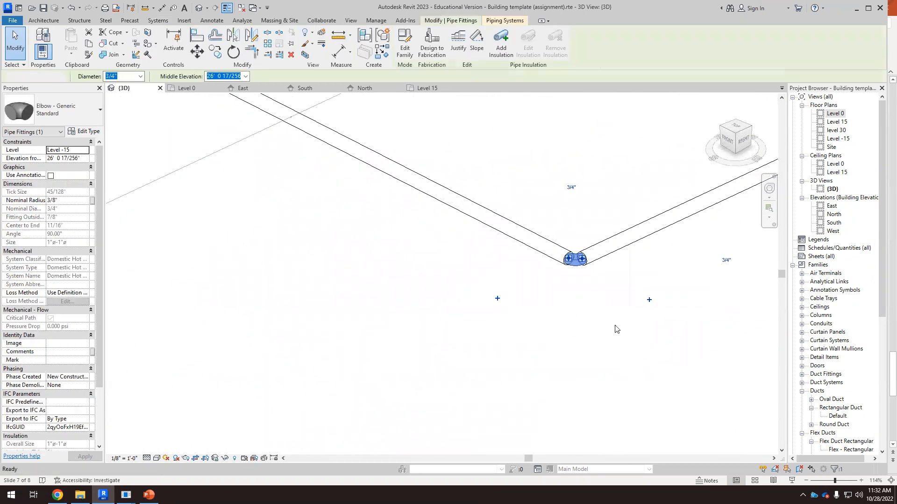
pyautogui.press('Delete')
pyautogui.click(589, 262)
pyautogui.moveTo(582, 259); pyautogui.dragTo(444, 318)
pyautogui.press('Escape')
pyautogui.scroll(4, 564, 301)
pyautogui.click(572, 237)
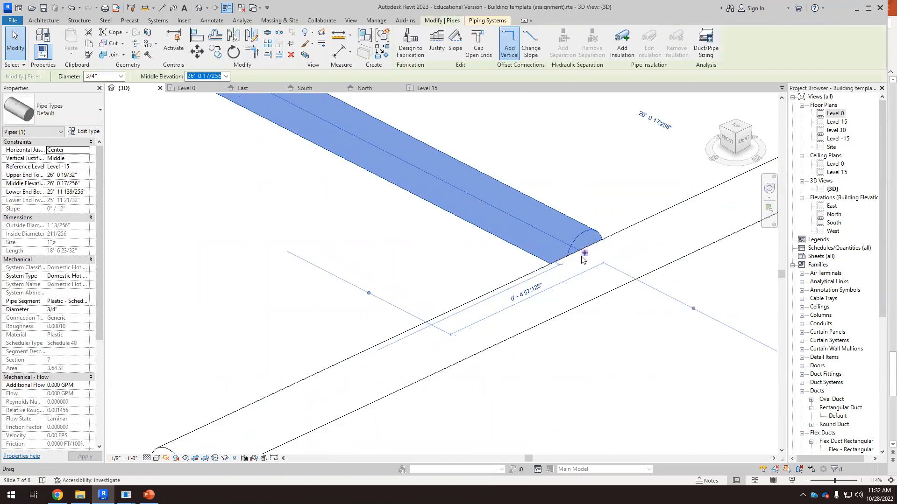
pyautogui.moveTo(585, 253); pyautogui.dragTo(609, 264)
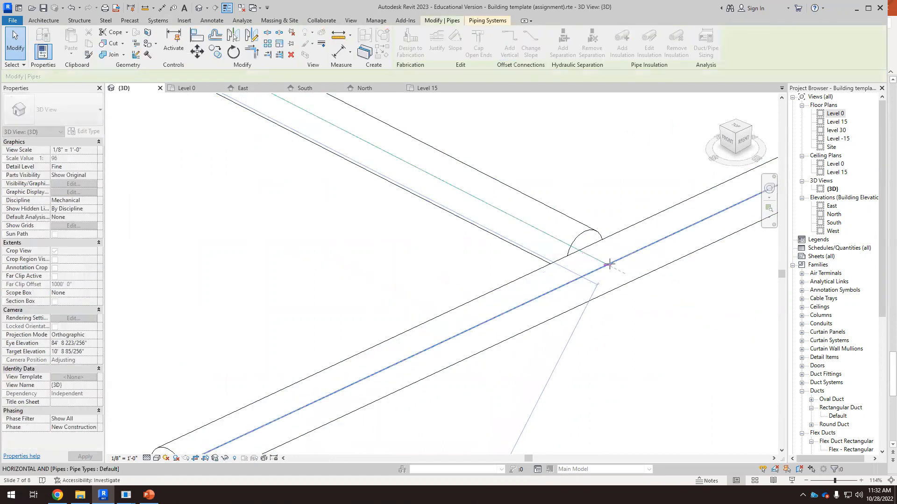
pyautogui.moveTo(637, 340); pyautogui.dragTo(635, 336)
pyautogui.scroll(-3, 603, 335)
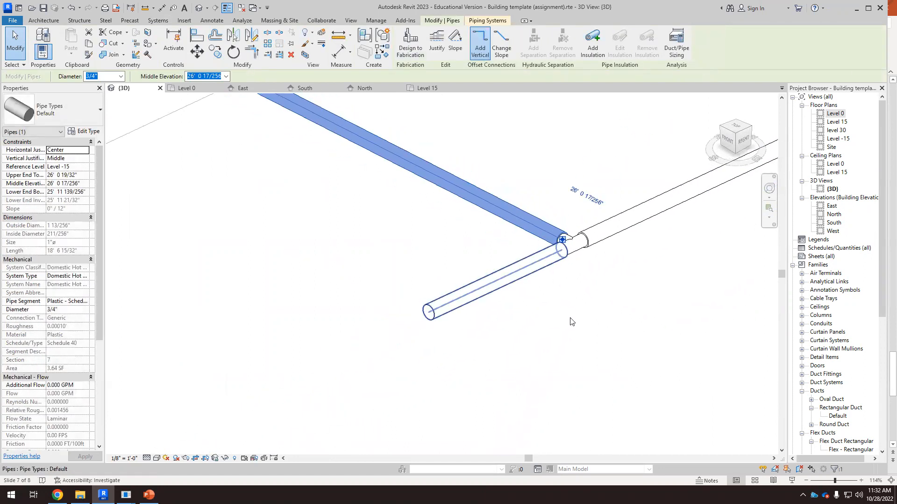
pyautogui.click(578, 357)
pyautogui.scroll(-4, 467, 280)
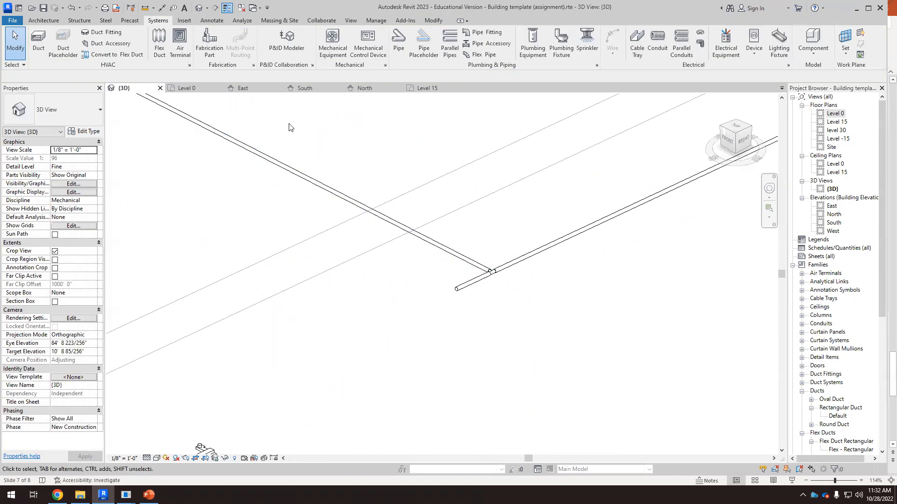
pyautogui.scroll(-3, 531, 324)
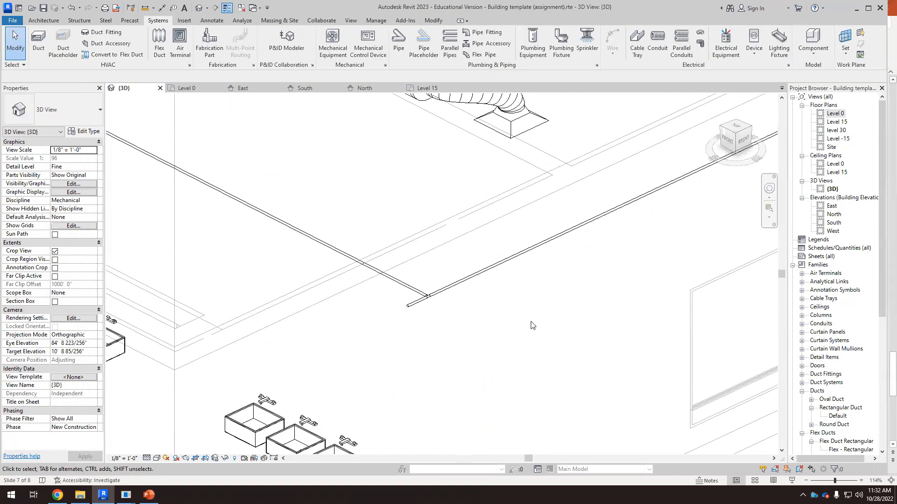
# Step: Switch to the top view and extend the lower hot water pipe westward toward the water closets
pyautogui.click(737, 130)
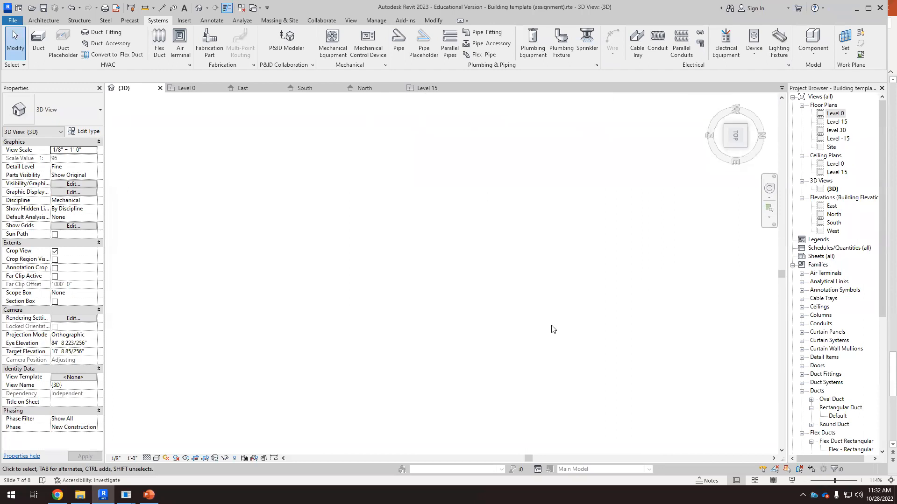
pyautogui.scroll(9, 401, 334)
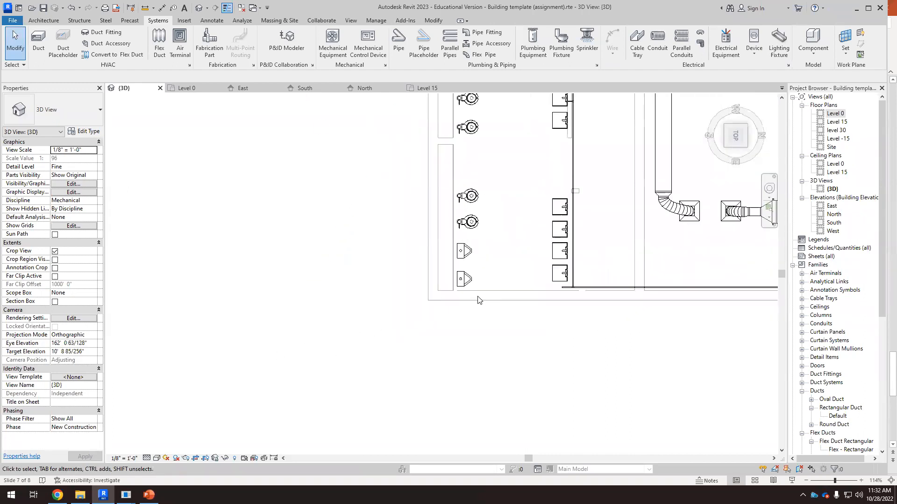
pyautogui.click(600, 283)
pyautogui.moveTo(599, 284); pyautogui.dragTo(389, 299)
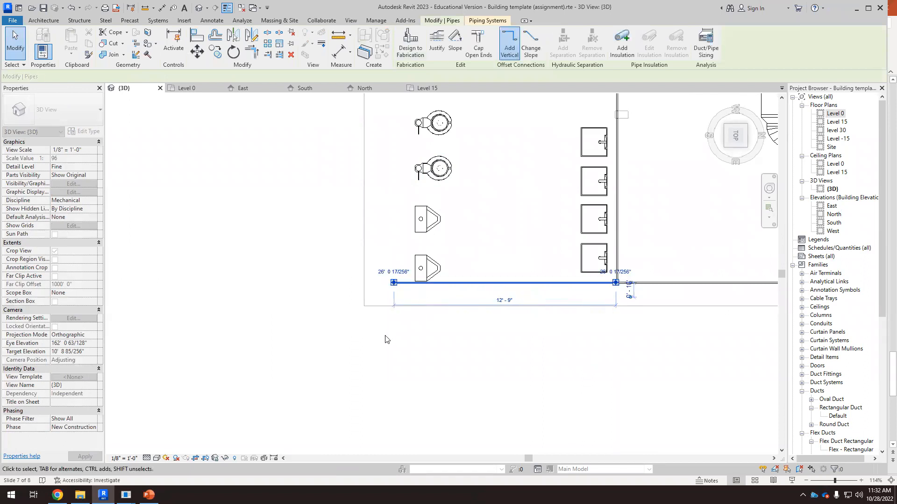
pyautogui.scroll(-2, 388, 335)
pyautogui.scroll(4, 388, 335)
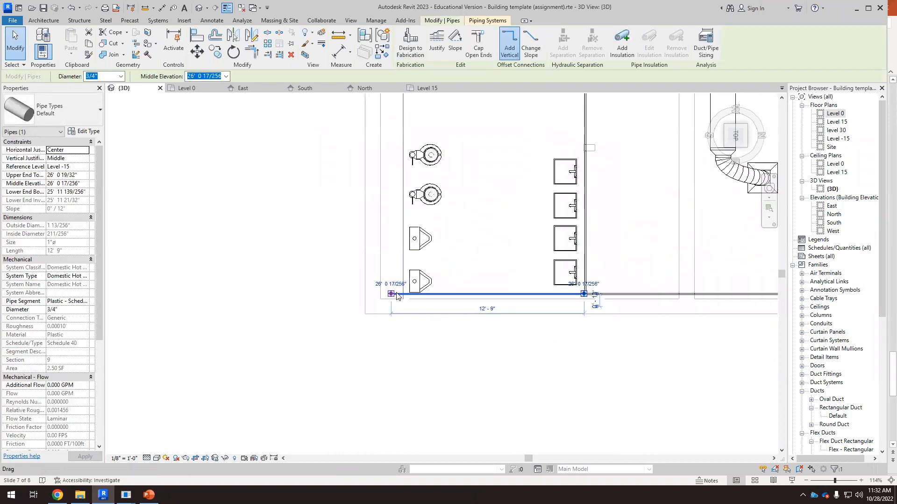
pyautogui.scroll(-4, 405, 391)
pyautogui.click(395, 390)
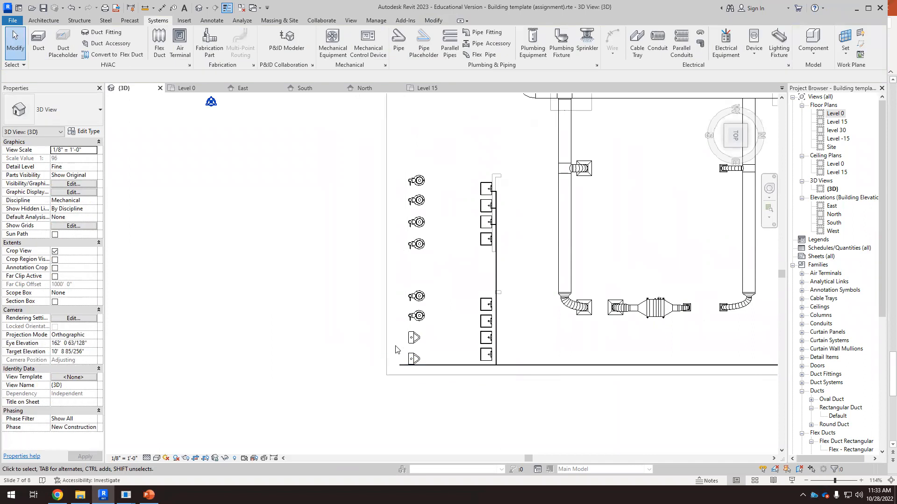
# Step: Draw a 3/4" pipe from that pipe's end northward along the row of water closets
pyautogui.scroll(4, 402, 388)
pyautogui.click(404, 377)
pyautogui.scroll(2, 404, 376)
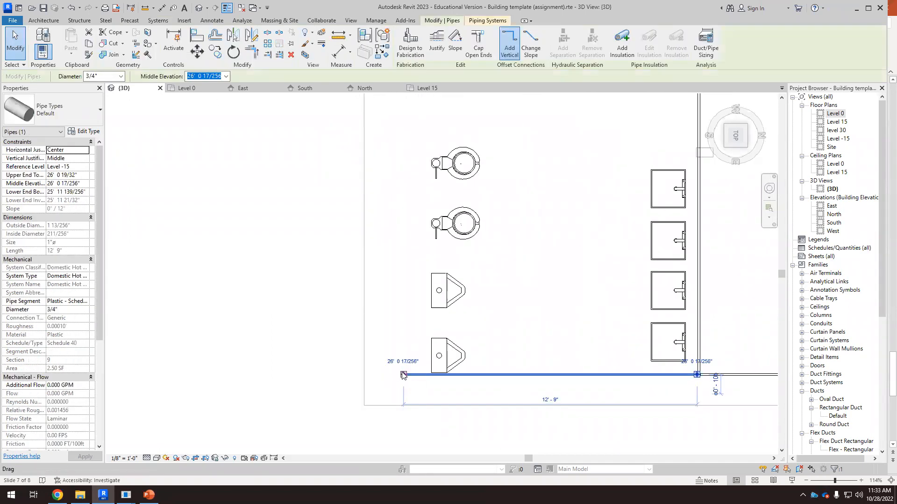
pyautogui.rightClick(404, 376)
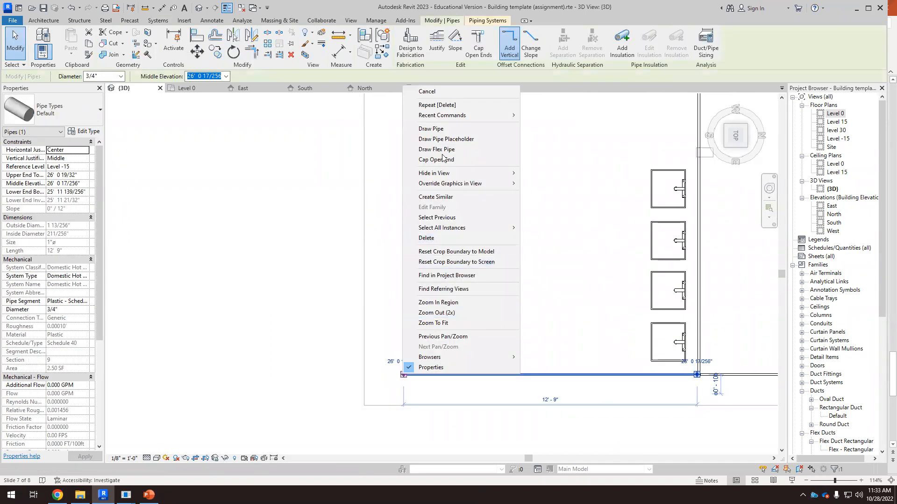
pyautogui.click(434, 129)
pyautogui.scroll(-3, 422, 262)
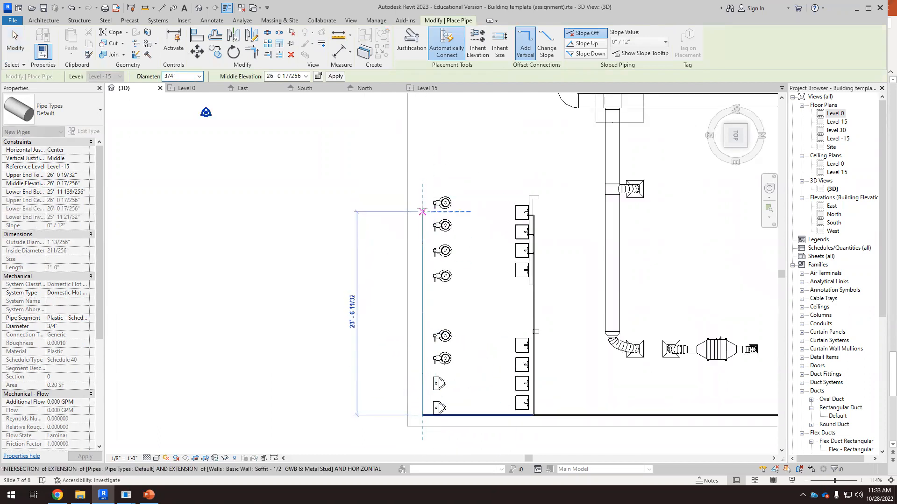
pyautogui.press('Escape')
pyautogui.press('Escape')
# Step: Draw a 1" pipe westward from the first water closet's supply connector
pyautogui.scroll(5, 432, 222)
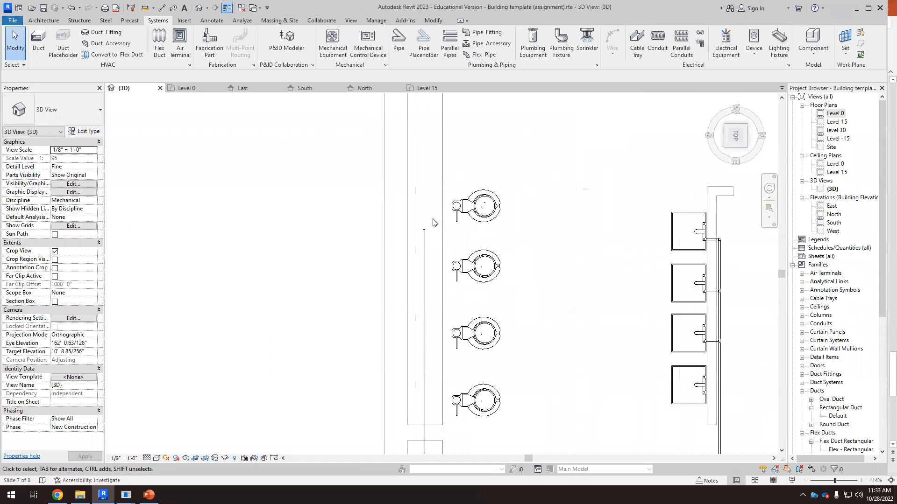
pyautogui.scroll(3, 432, 223)
pyautogui.click(454, 207)
pyautogui.scroll(2, 450, 208)
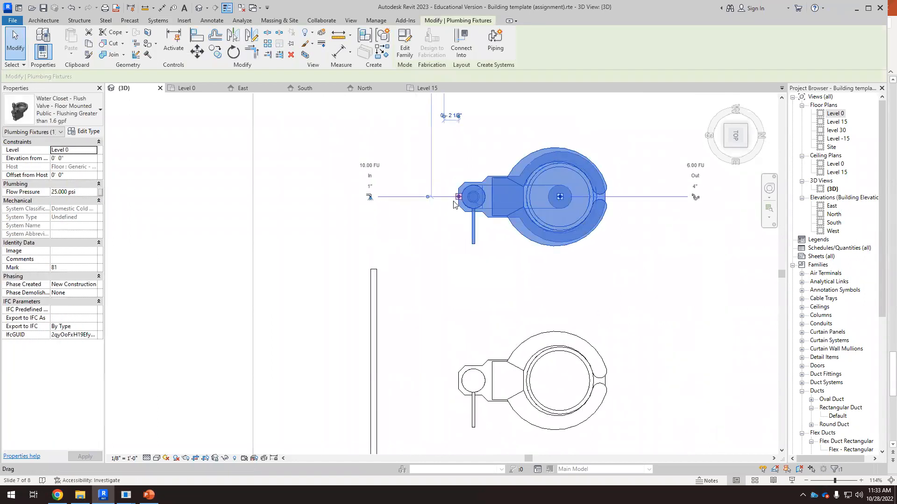
pyautogui.scroll(2, 446, 206)
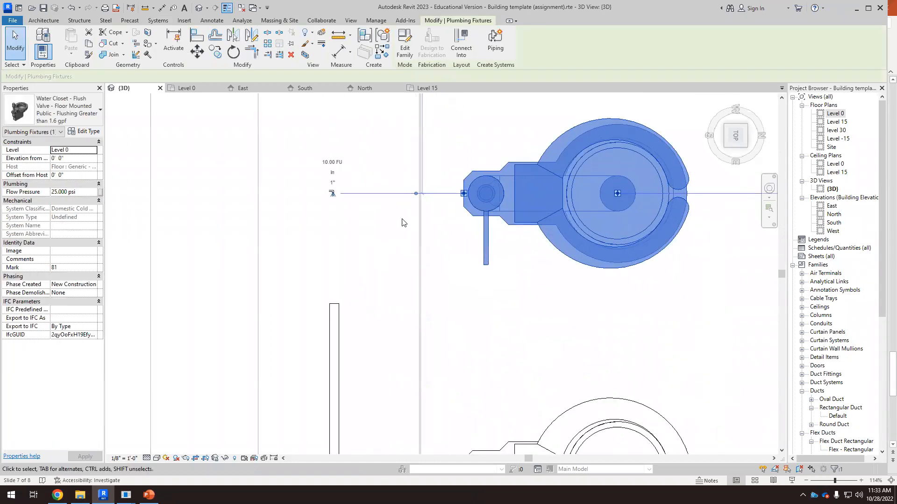
pyautogui.rightClick(463, 194)
pyautogui.click(501, 210)
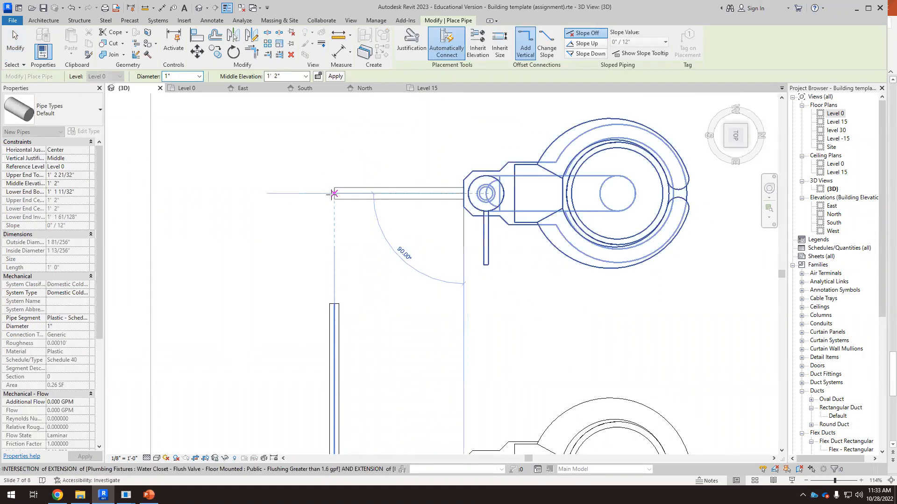
pyautogui.press('Escape')
pyautogui.press('Escape')
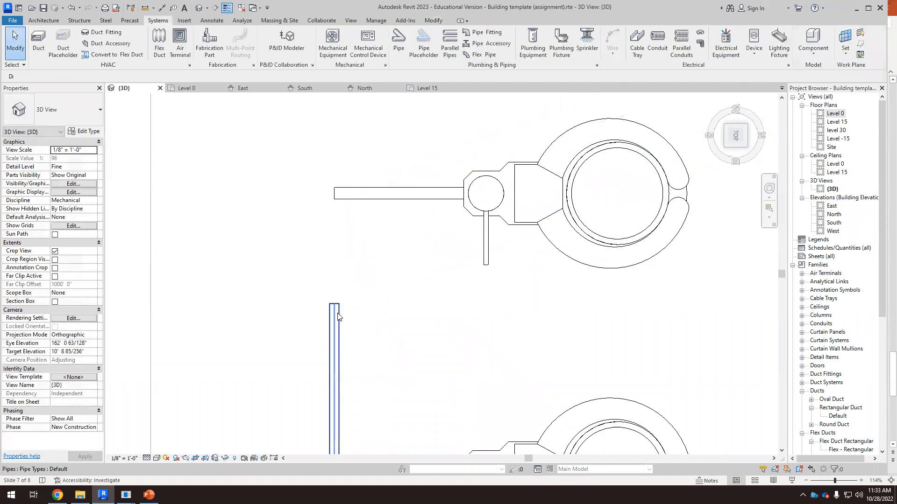
# Step: Extend the vertical pipe's end to join the first water closet's supply pipe
pyautogui.click(337, 313)
pyautogui.moveTo(334, 305); pyautogui.dragTo(334, 282)
pyautogui.moveTo(335, 214); pyautogui.dragTo(336, 198)
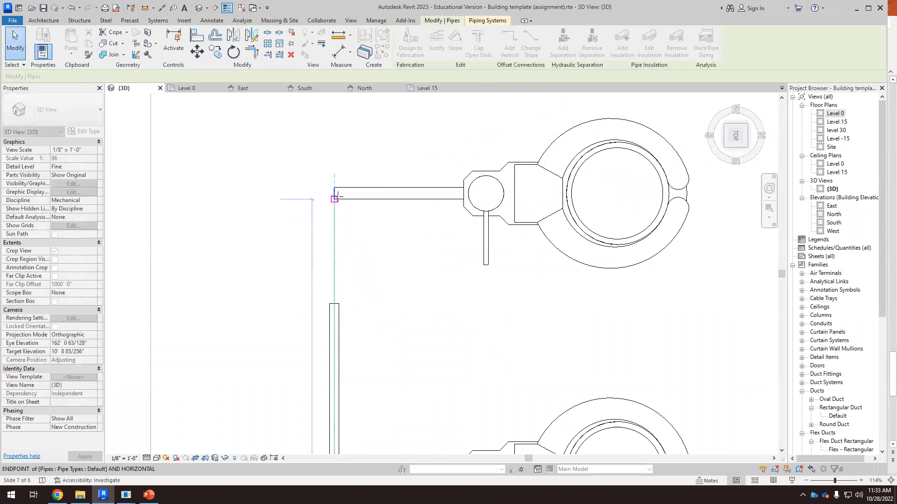
pyautogui.click(387, 262)
# Step: Orbit the 3D view to inspect the water closet piping, then return to the top view
pyautogui.scroll(-5, 379, 254)
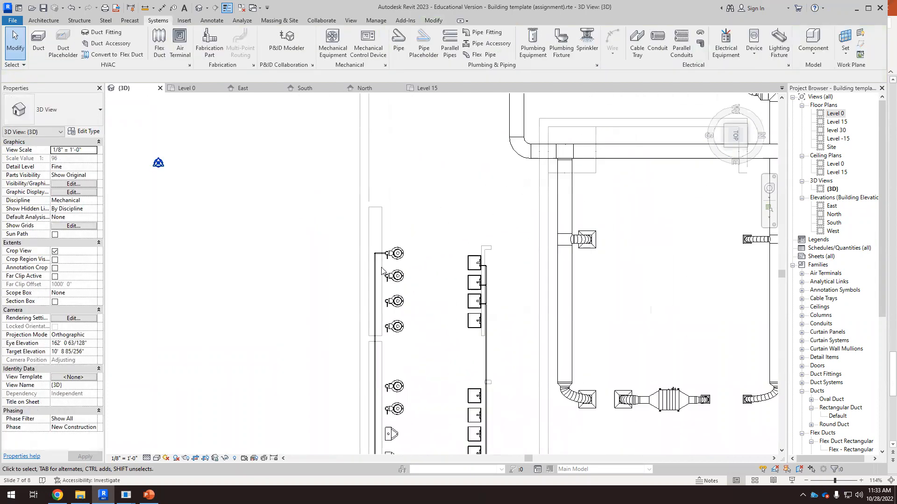
pyautogui.scroll(-3, 382, 271)
pyautogui.keyDown('shift'); pyautogui.moveTo(430, 370); pyautogui.dragTo(496, 189, button='middle'); pyautogui.keyUp('shift')
pyautogui.scroll(-1, 466, 396)
pyautogui.moveTo(474, 430); pyautogui.dragTo(482, 381, button='middle')
pyautogui.scroll(5, 500, 410)
pyautogui.keyDown('shift'); pyautogui.moveTo(542, 379); pyautogui.dragTo(551, 306, button='middle'); pyautogui.keyUp('shift')
pyautogui.scroll(2, 522, 290)
pyautogui.scroll(2, 433, 162)
pyautogui.scroll(2, 435, 164)
pyautogui.scroll(-2, 374, 298)
pyautogui.scroll(-3, 370, 323)
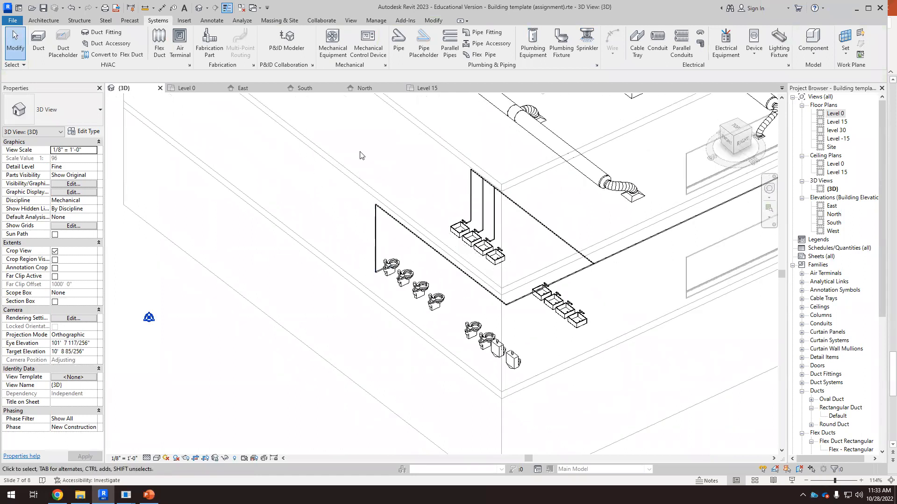
pyautogui.click(734, 129)
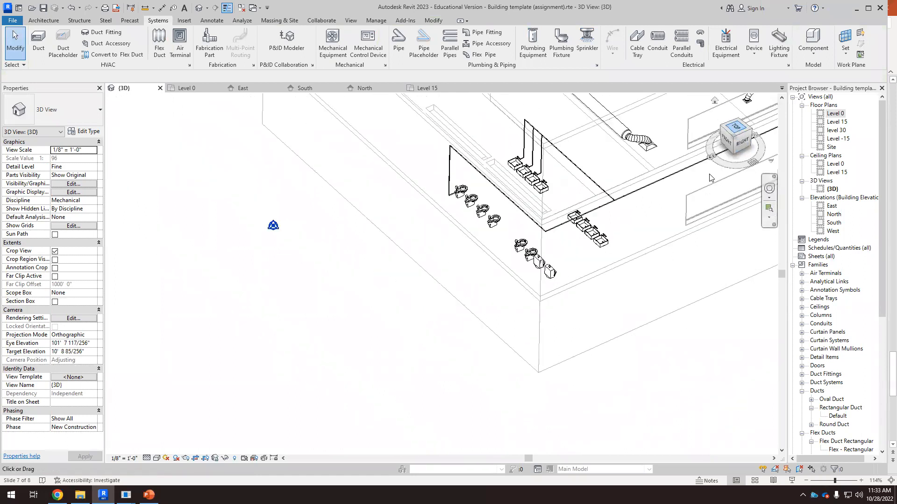
pyautogui.scroll(8, 326, 306)
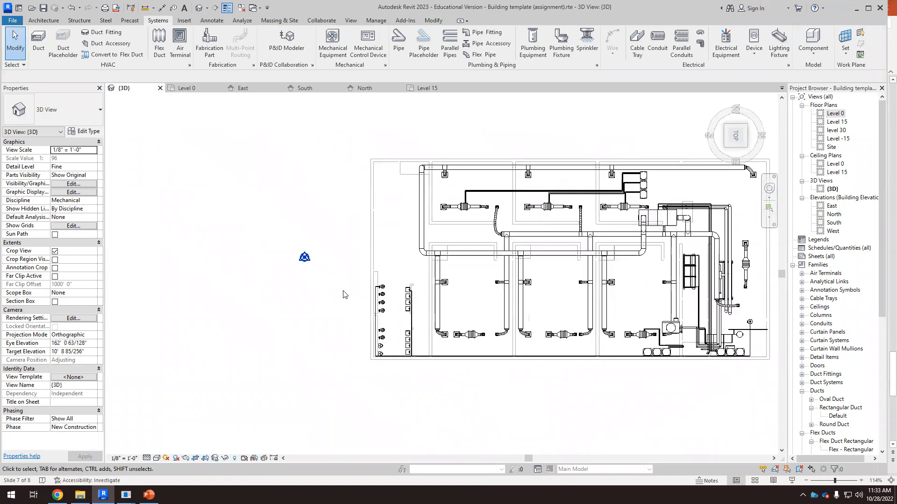
pyautogui.scroll(1, 442, 289)
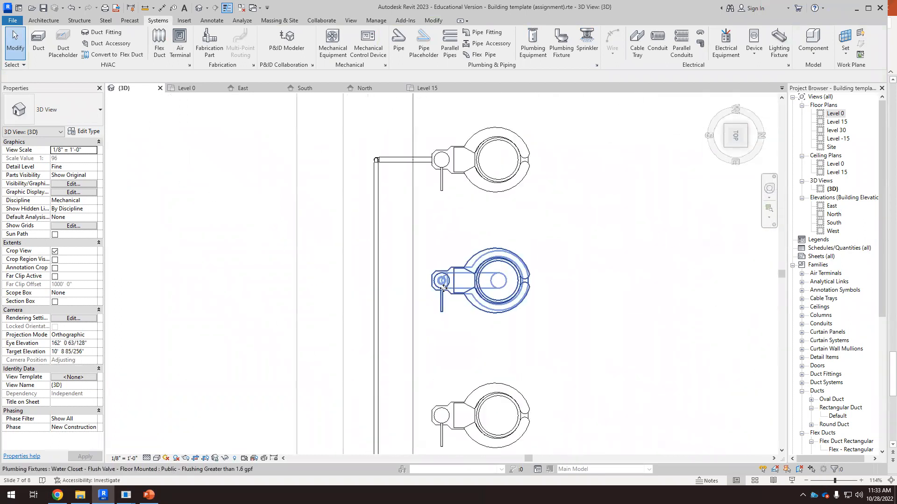
# Step: Draw a pipe from the second water closet's supply connector to the vertical pipe
pyautogui.click(430, 284)
pyautogui.rightClick(432, 282)
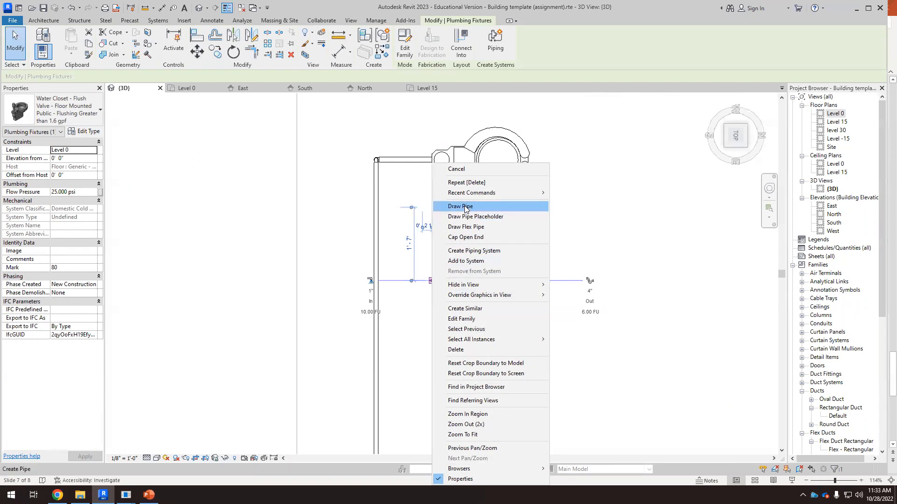
pyautogui.click(519, 146)
pyautogui.click(377, 281)
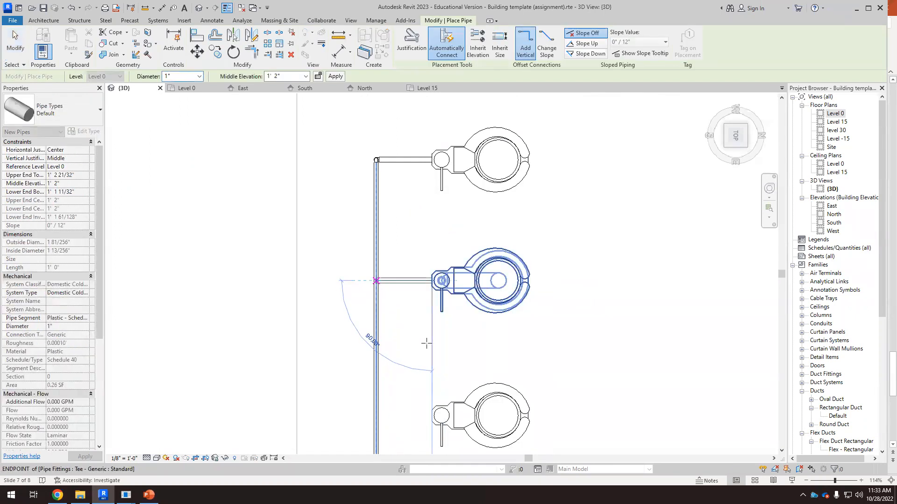
pyautogui.press('Escape')
pyautogui.press('Escape')
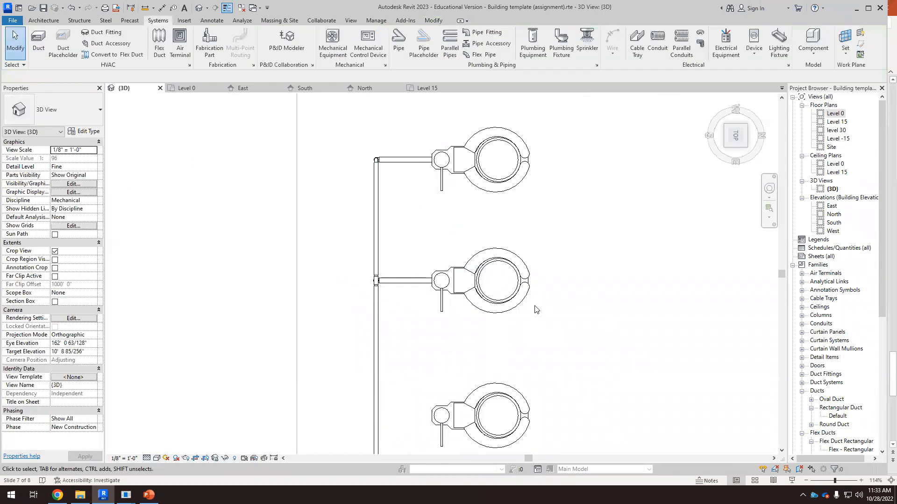
# Step: Review the fixture layout and consult the solar-boiler schematic slide and the Legionella temperature web search
pyautogui.scroll(-2, 577, 283)
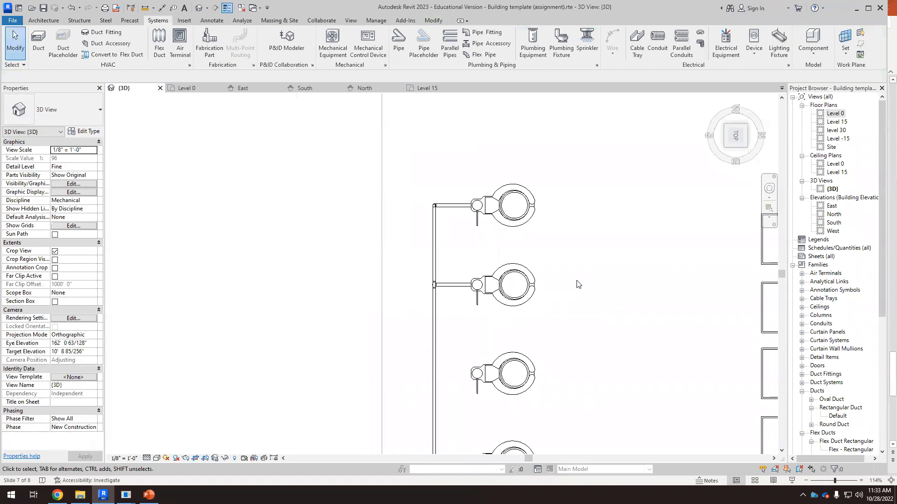
pyautogui.scroll(-6, 465, 239)
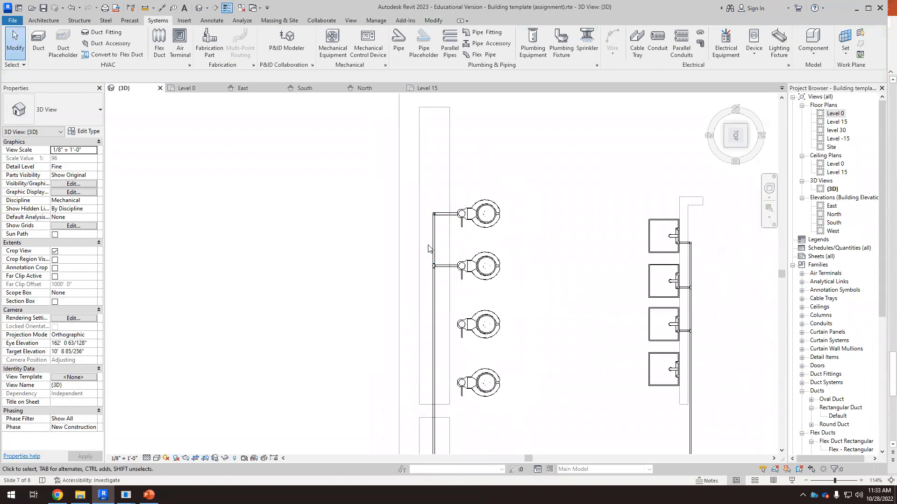
pyautogui.scroll(2, 495, 362)
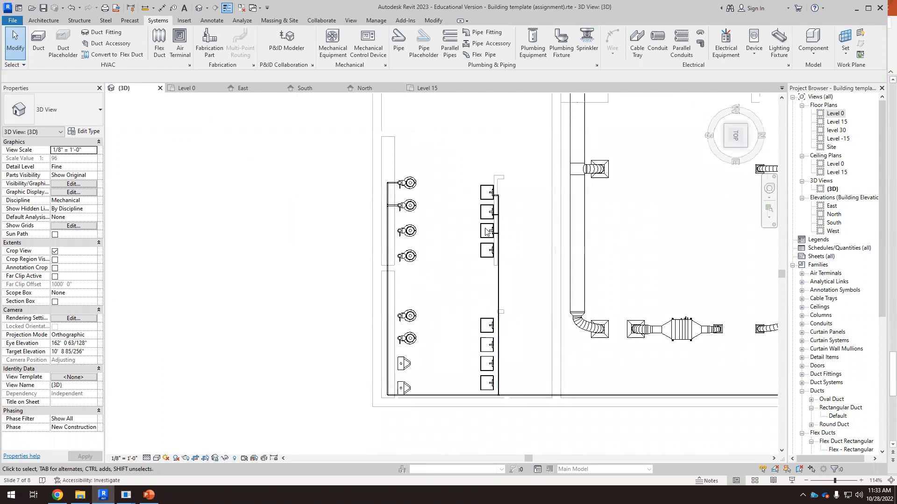
pyautogui.scroll(3, 516, 232)
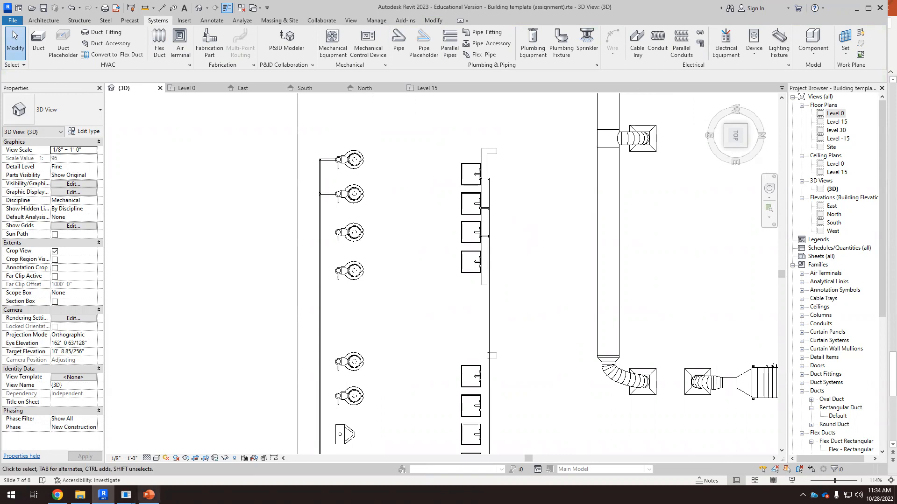
pyautogui.hotkey('alt', 'Tab')
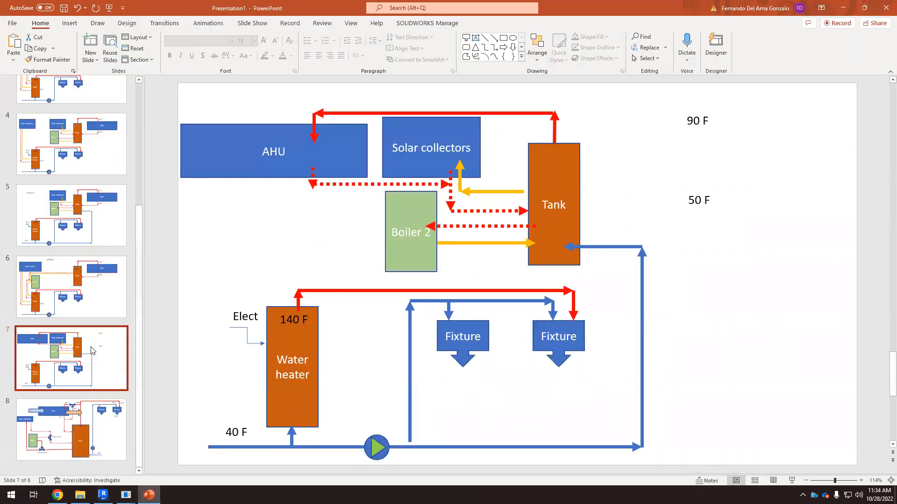
pyautogui.hotkey('alt', 'Tab')
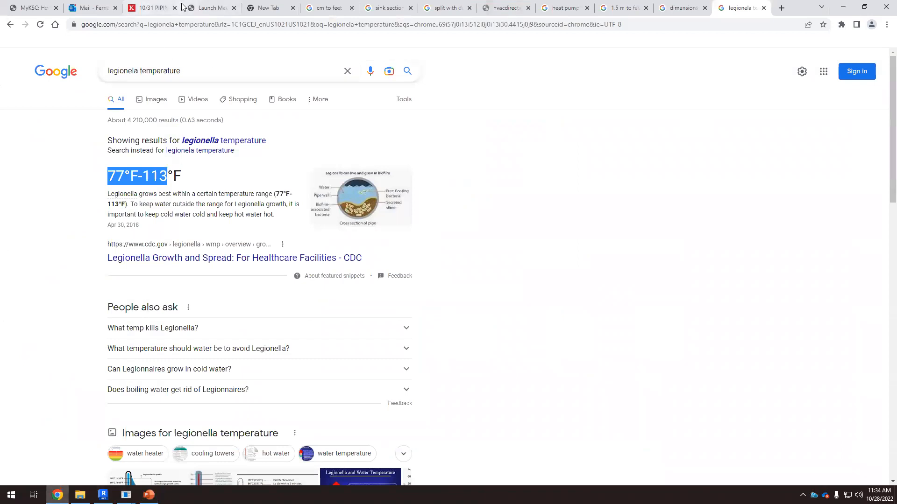
# Step: Open the piping system lecture slides from the course modules and read the simple empirical pipe-sizing rules
pyautogui.click(154, 9)
pyautogui.scroll(10, 292, 283)
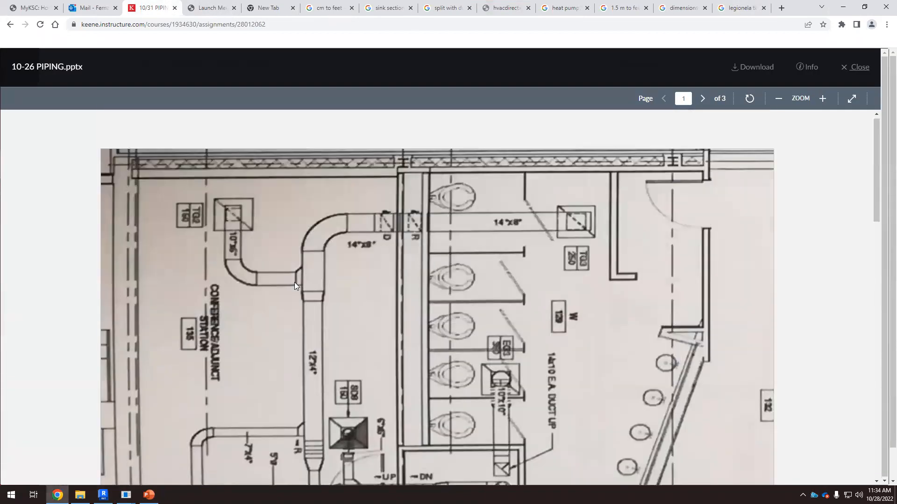
pyautogui.click(865, 69)
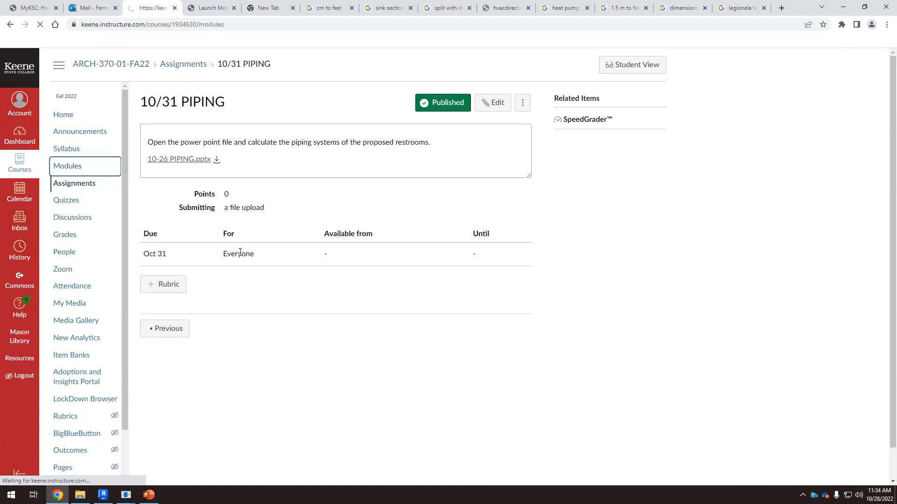
pyautogui.scroll(-4, 243, 304)
pyautogui.scroll(-20, 245, 294)
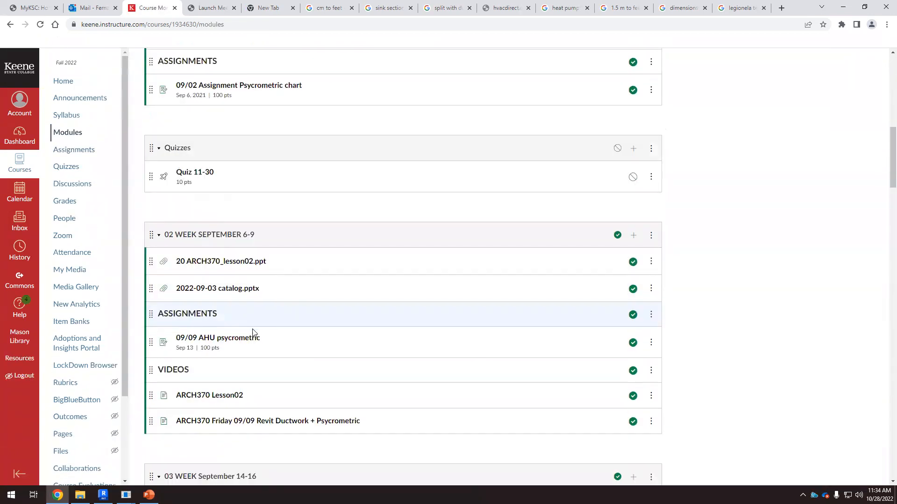
pyautogui.scroll(-20, 247, 395)
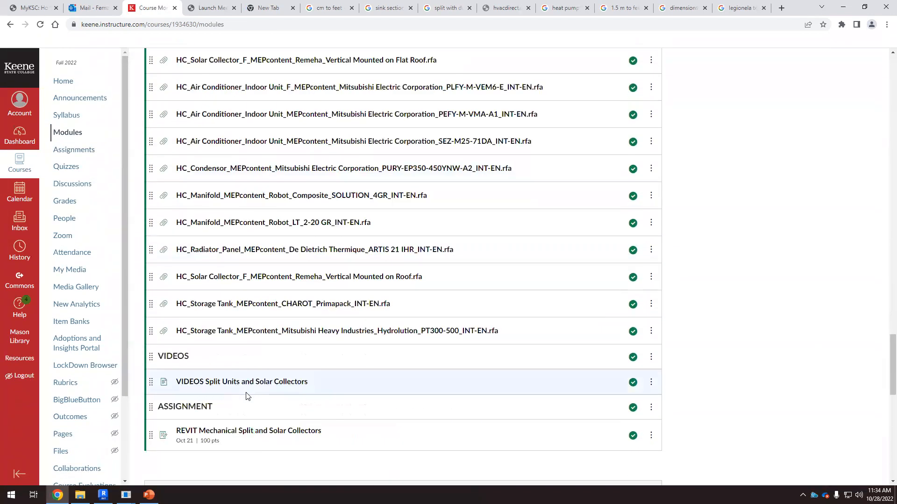
pyautogui.click(241, 366)
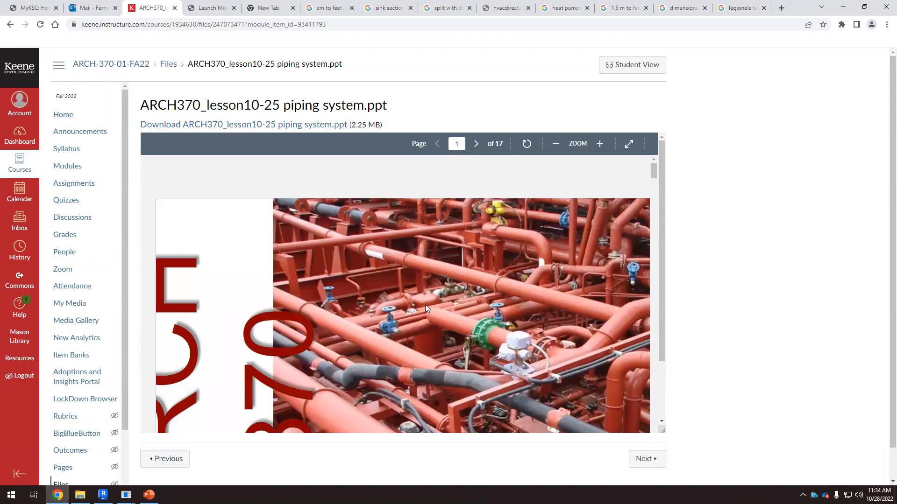
pyautogui.scroll(-8, 443, 285)
pyautogui.moveTo(650, 190); pyautogui.dragTo(658, 268)
pyautogui.scroll(-1, 657, 268)
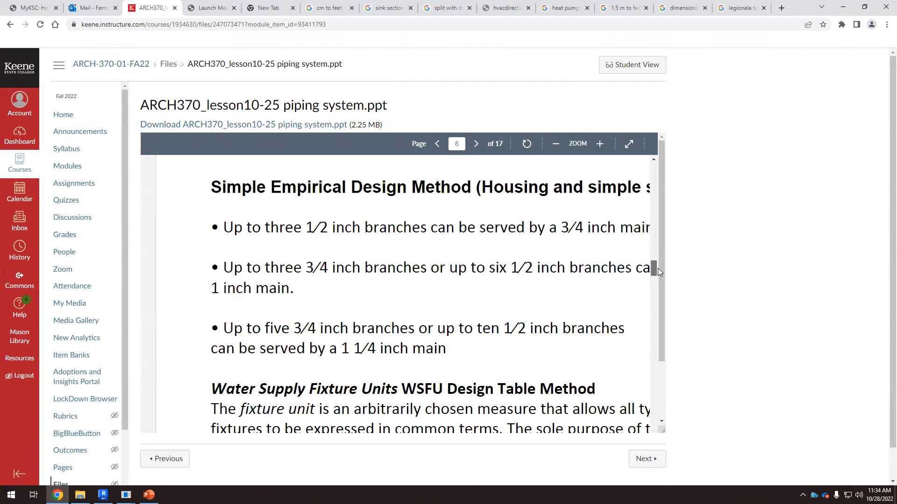
pyautogui.keyDown('ctrl'); pyautogui.scroll(-2, 378, 274); pyautogui.keyUp('ctrl')
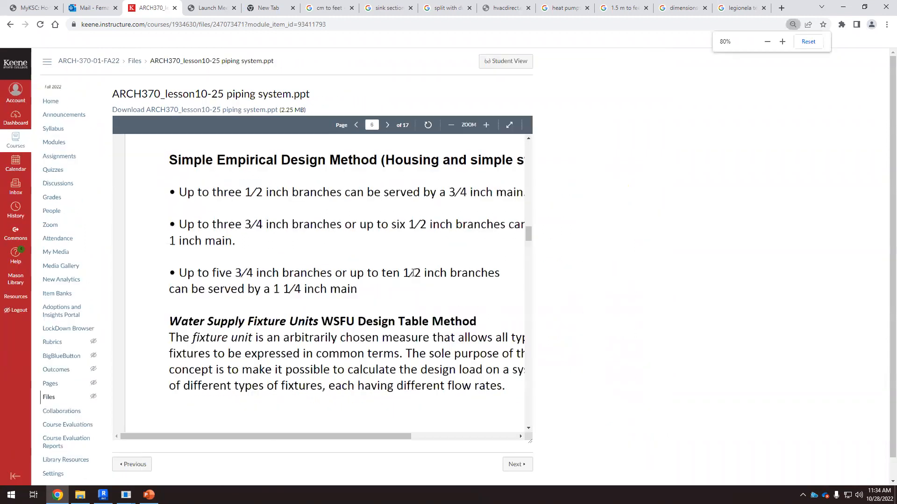
pyautogui.moveTo(390, 433); pyautogui.dragTo(434, 435)
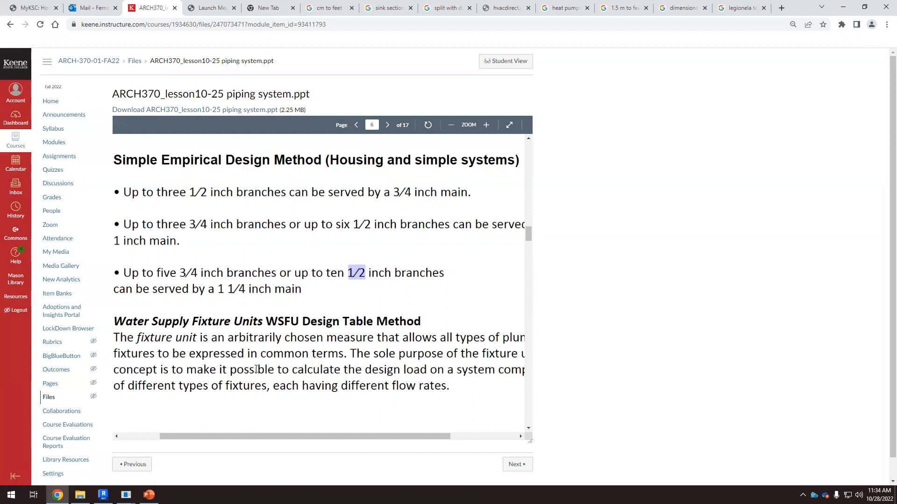
# Step: Inspect the work sinks' supply pipes and their diameters in the 3D view
pyautogui.click(103, 495)
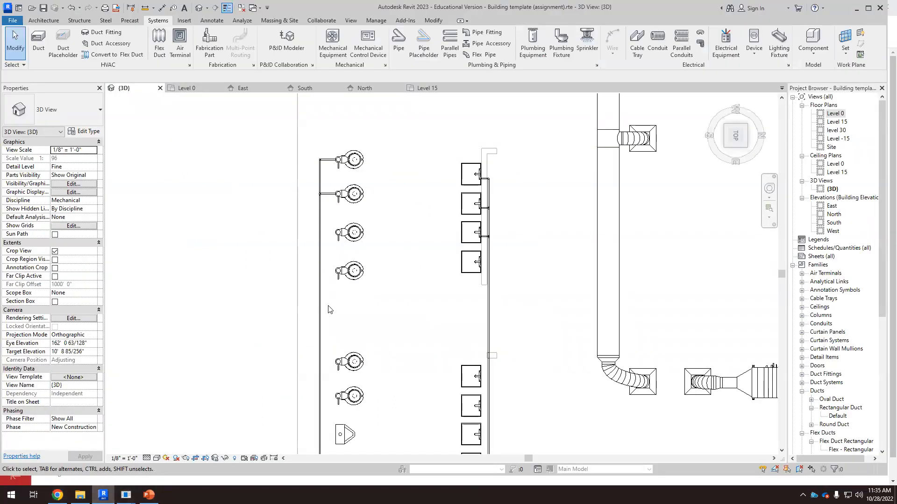
pyautogui.scroll(6, 424, 276)
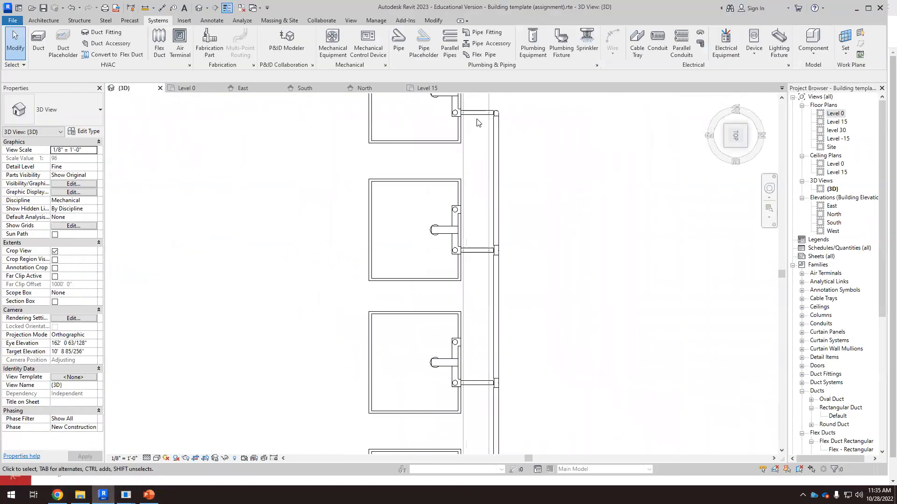
pyautogui.scroll(2, 478, 123)
pyautogui.click(480, 115)
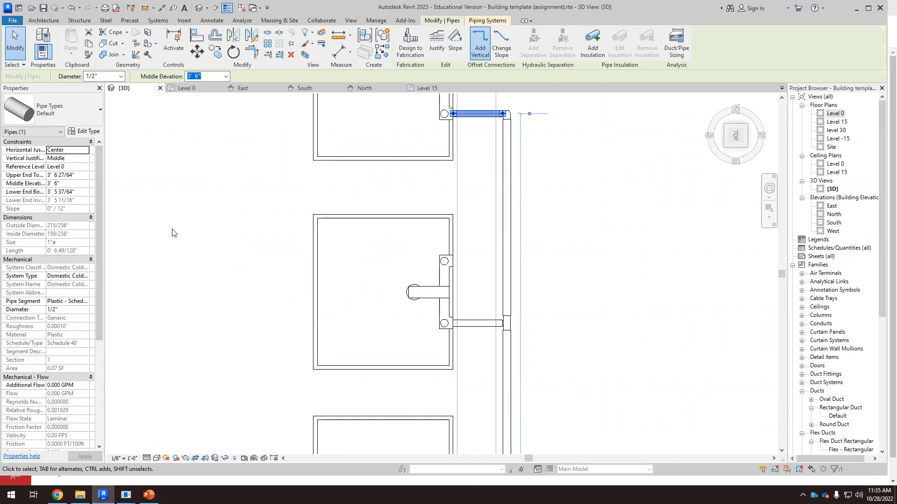
pyautogui.scroll(-3, 476, 197)
pyautogui.click(544, 169)
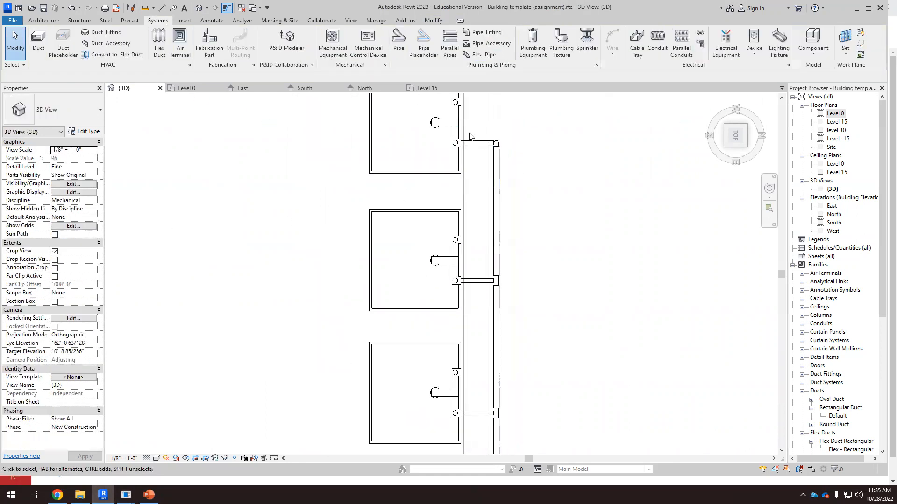
pyautogui.scroll(3, 469, 134)
pyautogui.click(453, 137)
pyautogui.scroll(2, 474, 141)
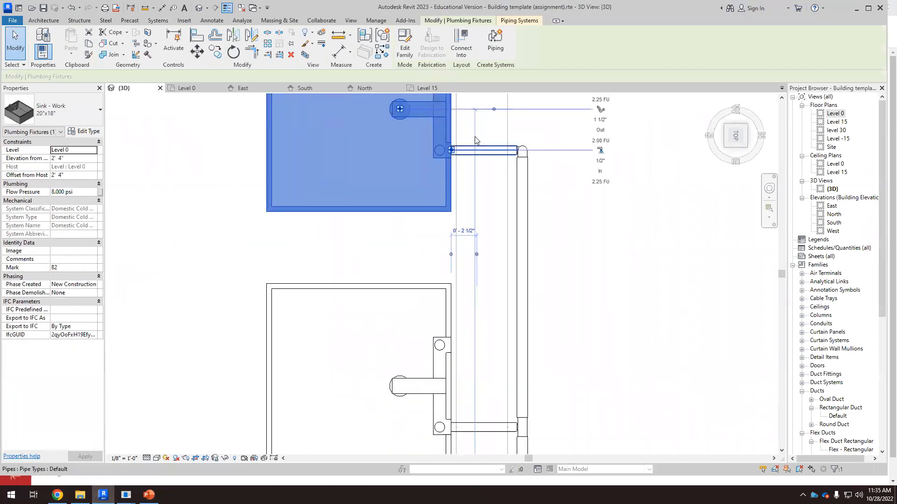
pyautogui.scroll(2, 637, 143)
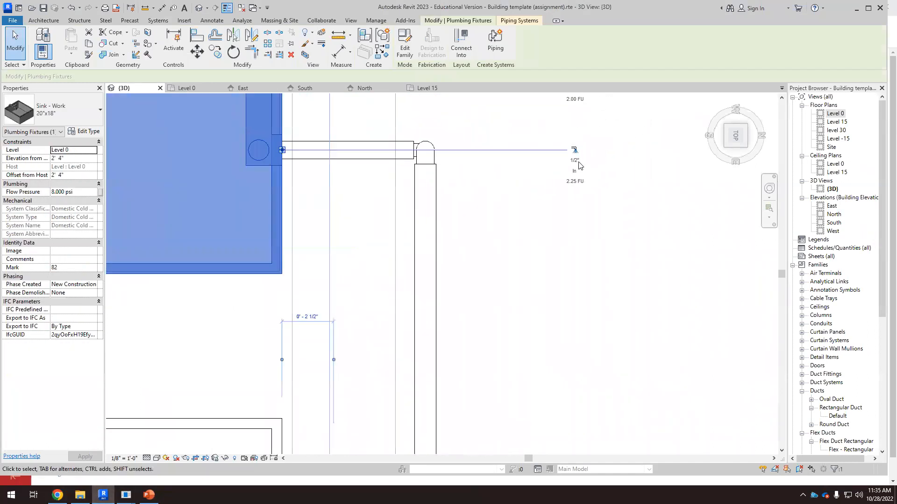
pyautogui.click(372, 157)
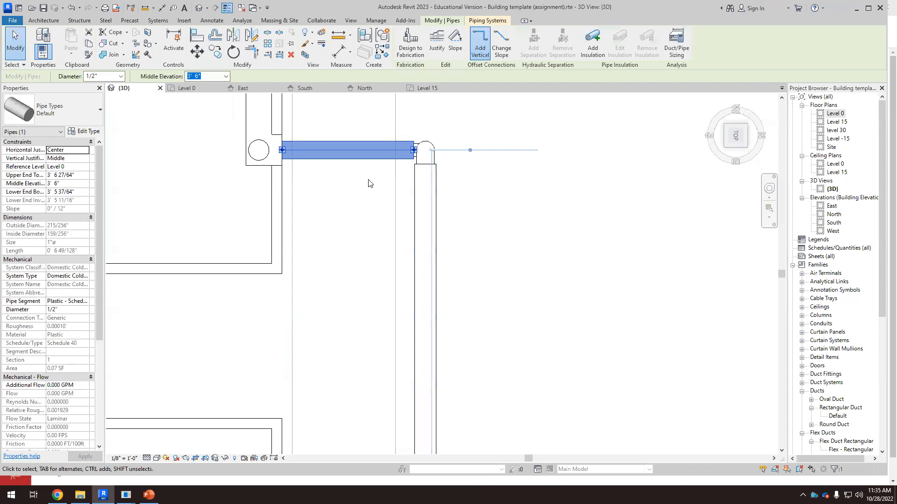
pyautogui.click(64, 311)
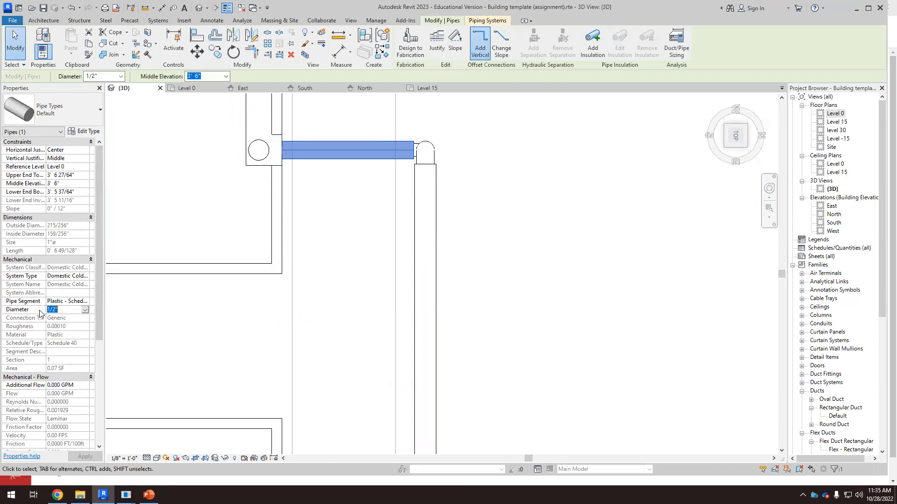
pyautogui.click(146, 335)
pyautogui.scroll(-6, 276, 256)
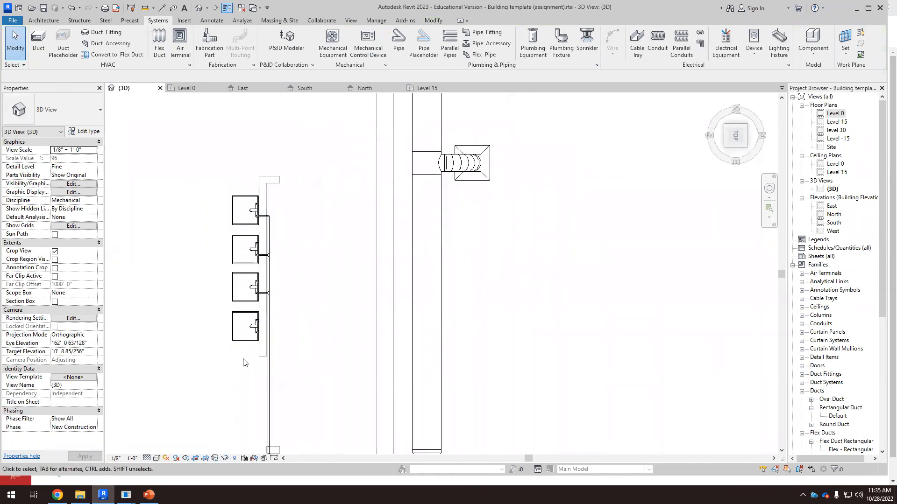
# Step: Review the sink piping layout, the solar-boiler schematic slide, and the branch-to-main sizing rule for ten 1/2 inch branches
pyautogui.moveTo(243, 361); pyautogui.dragTo(254, 316, button='middle')
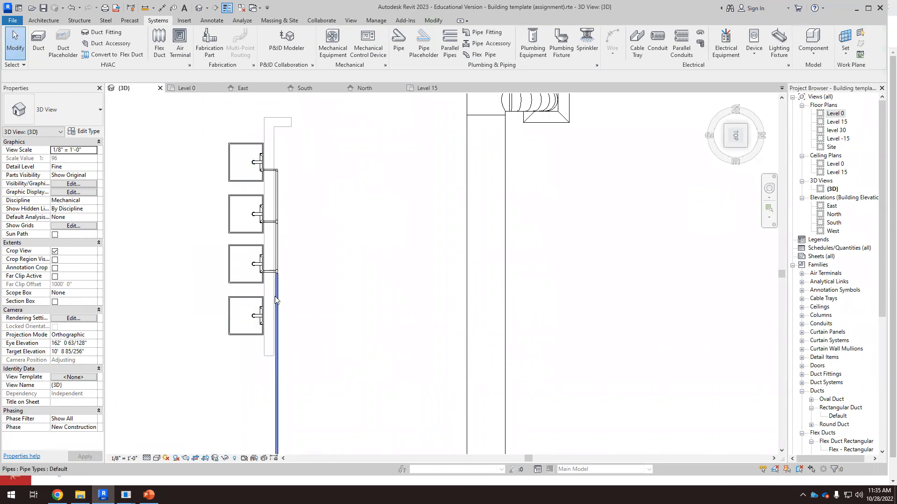
pyautogui.scroll(4, 275, 301)
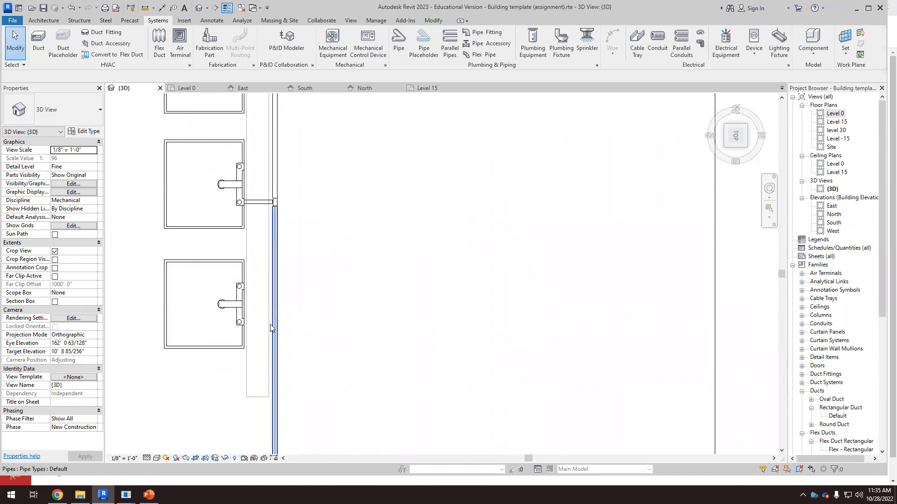
pyautogui.scroll(-4, 271, 322)
pyautogui.scroll(2, 285, 308)
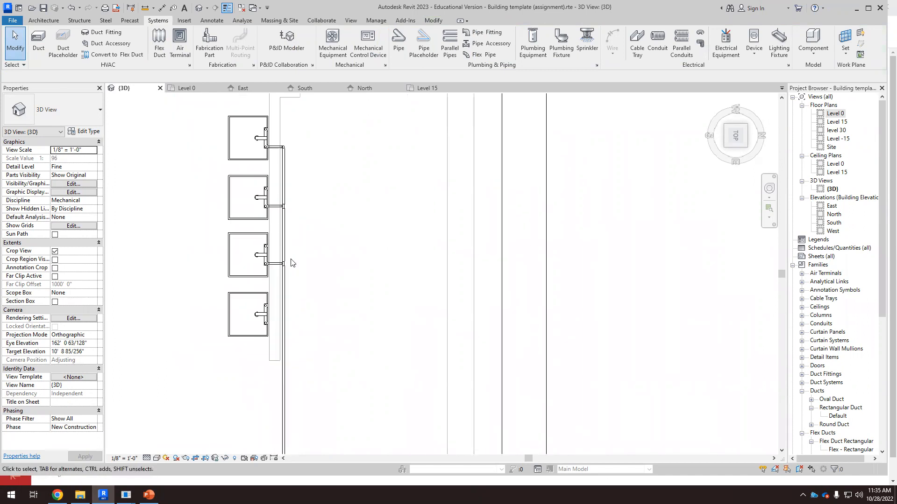
pyautogui.scroll(-4, 282, 311)
pyautogui.scroll(-2, 322, 322)
pyautogui.scroll(2, 313, 343)
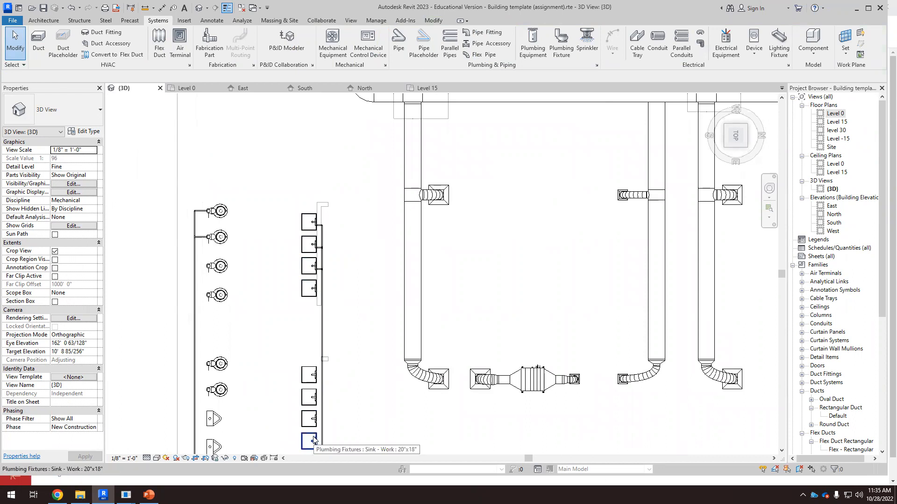
pyautogui.scroll(-1, 260, 270)
pyautogui.click(149, 495)
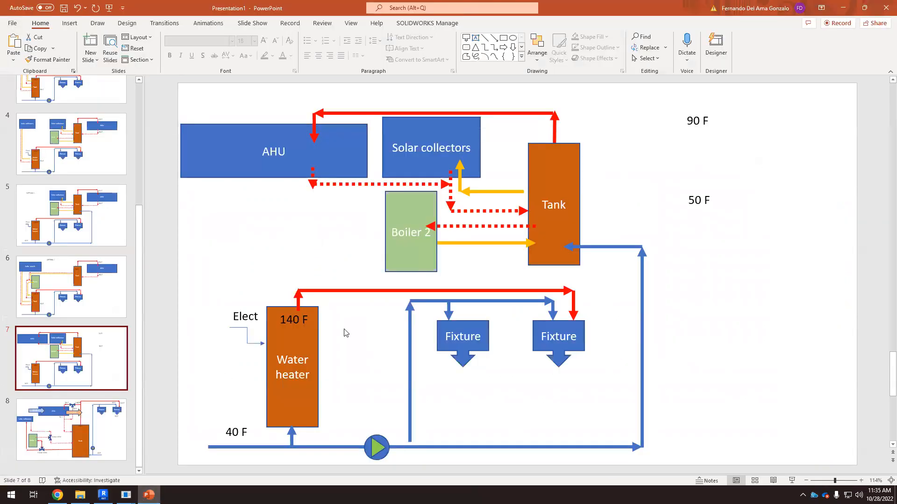
pyautogui.click(58, 495)
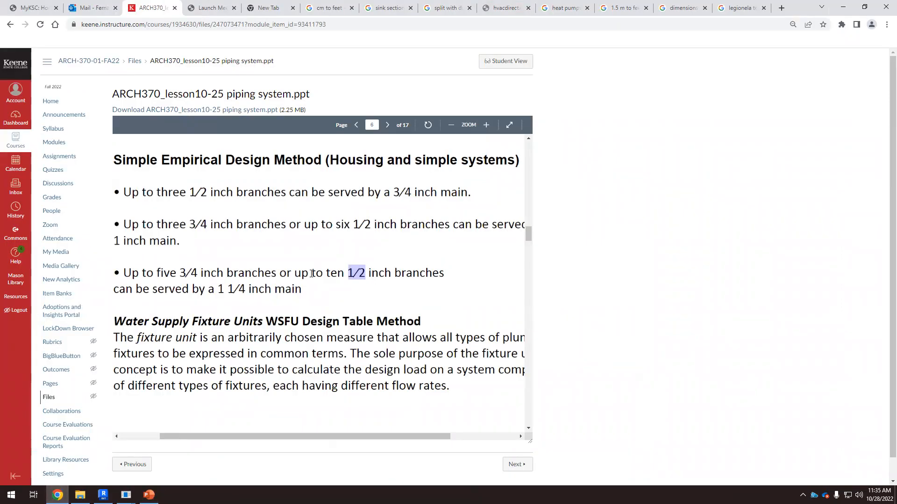
pyautogui.moveTo(347, 270); pyautogui.dragTo(421, 266)
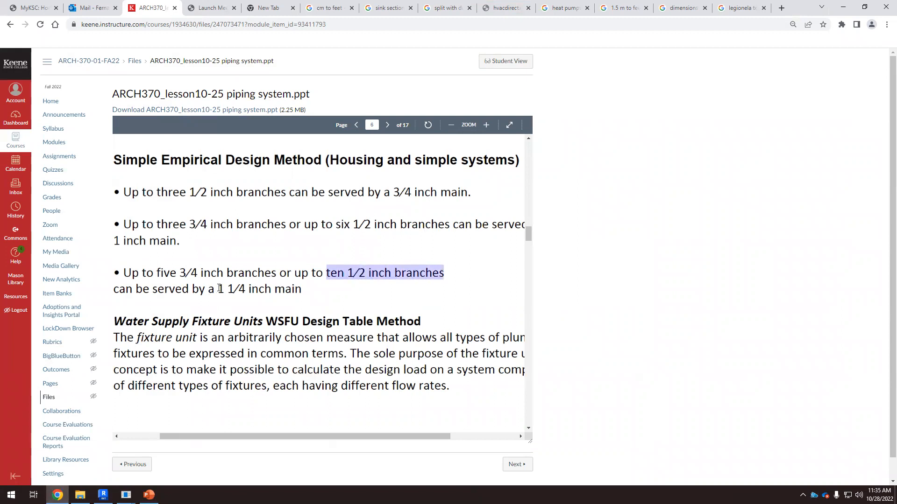
pyautogui.moveTo(219, 289); pyautogui.dragTo(251, 289)
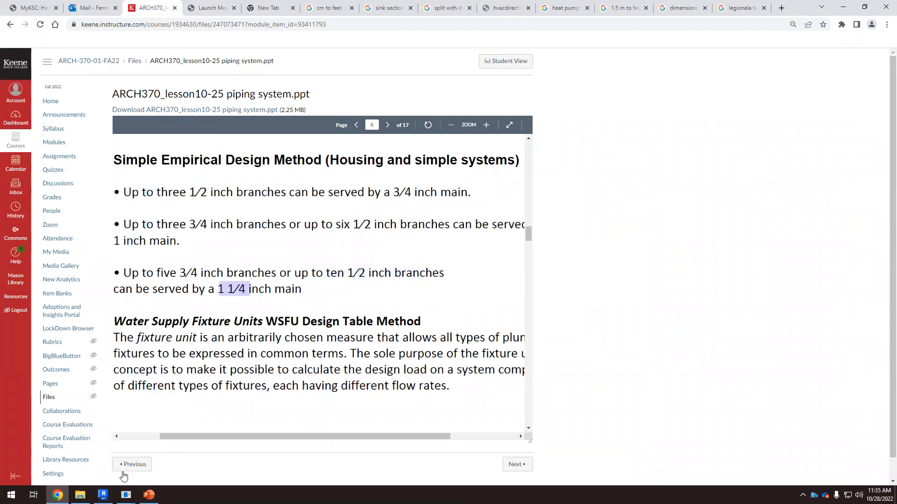
pyautogui.moveTo(149, 495)
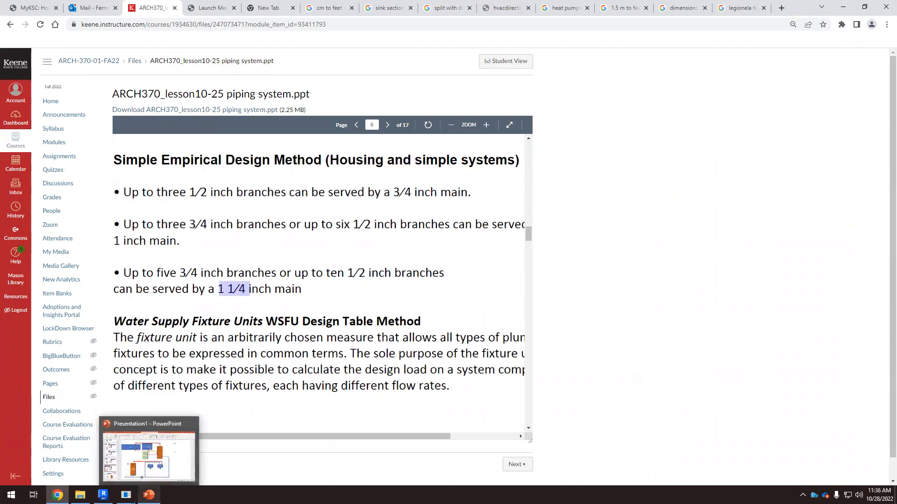
pyautogui.click(102, 494)
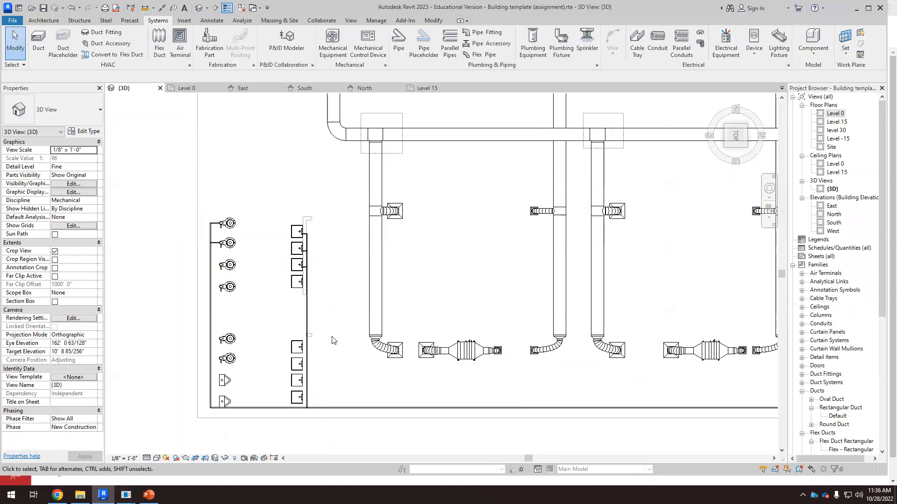
# Step: Draw a pipe from the lower sink's supply connector to the adjacent vertical pipe
pyautogui.scroll(-2, 314, 303)
pyautogui.scroll(6, 305, 364)
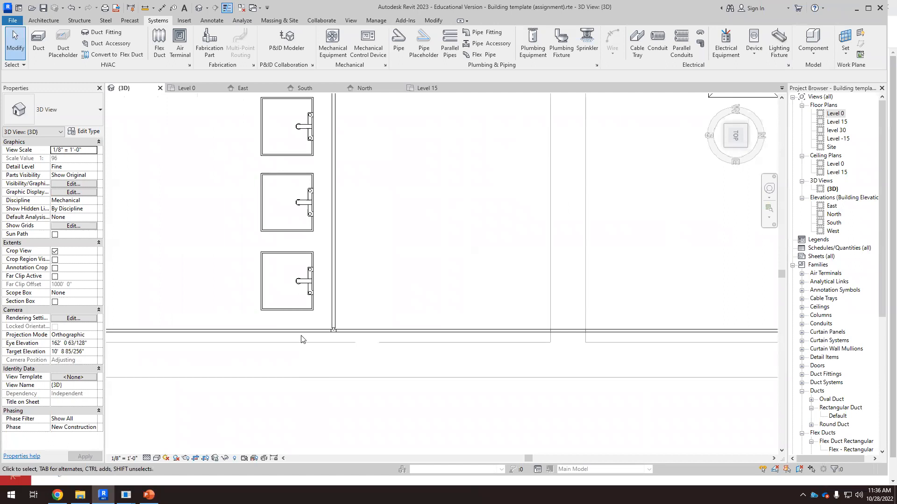
pyautogui.scroll(2, 314, 285)
pyautogui.click(320, 268)
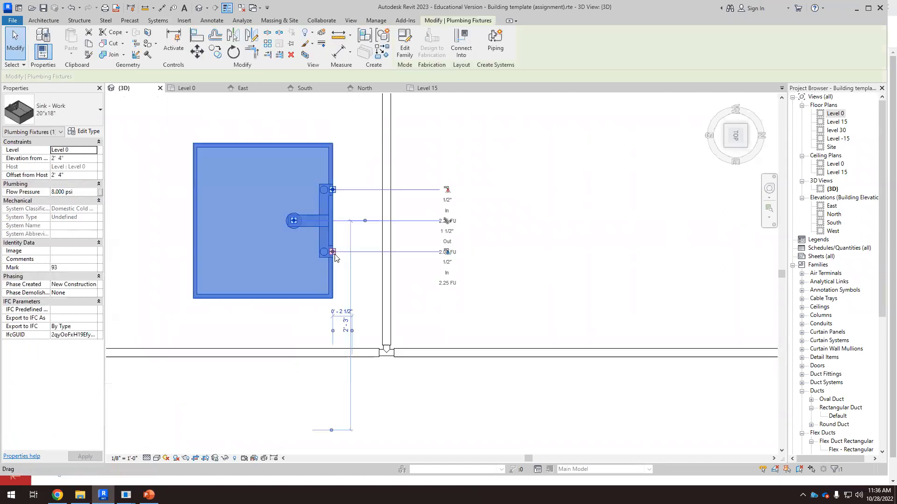
pyautogui.scroll(2, 320, 268)
pyautogui.rightClick(334, 254)
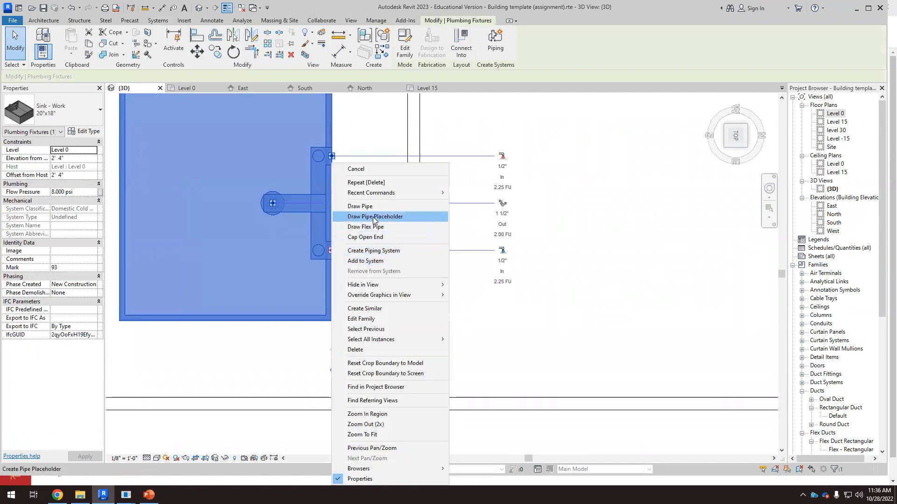
pyautogui.click(369, 204)
pyautogui.click(413, 251)
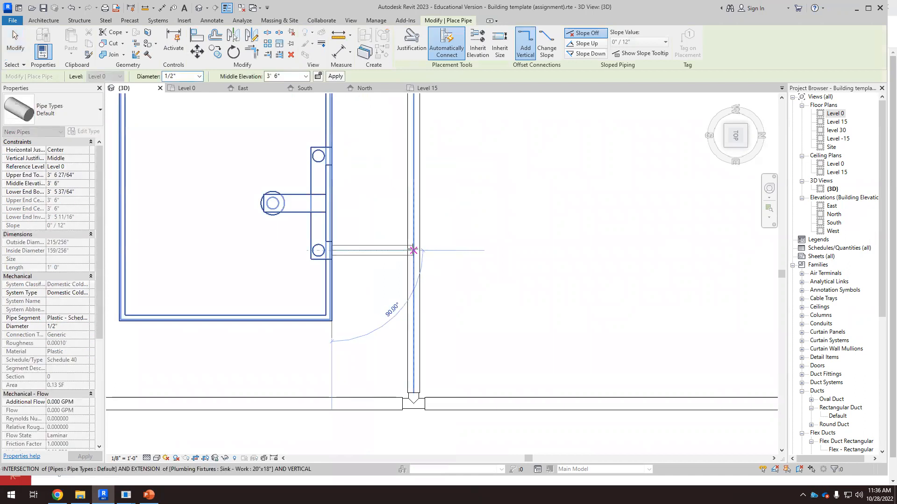
pyautogui.press('Escape')
pyautogui.press('Escape')
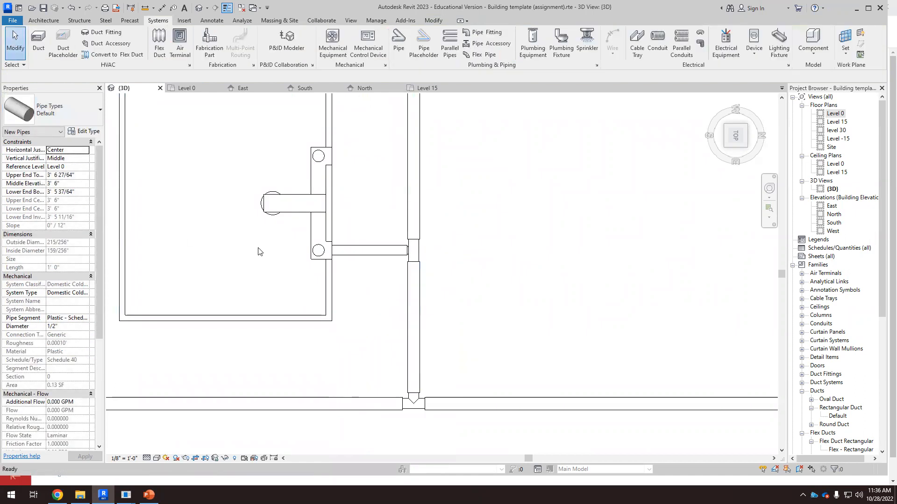
# Step: Set the vertical pipe segment below the lower sink's branch to a diameter of 1 1/4"
pyautogui.click(408, 304)
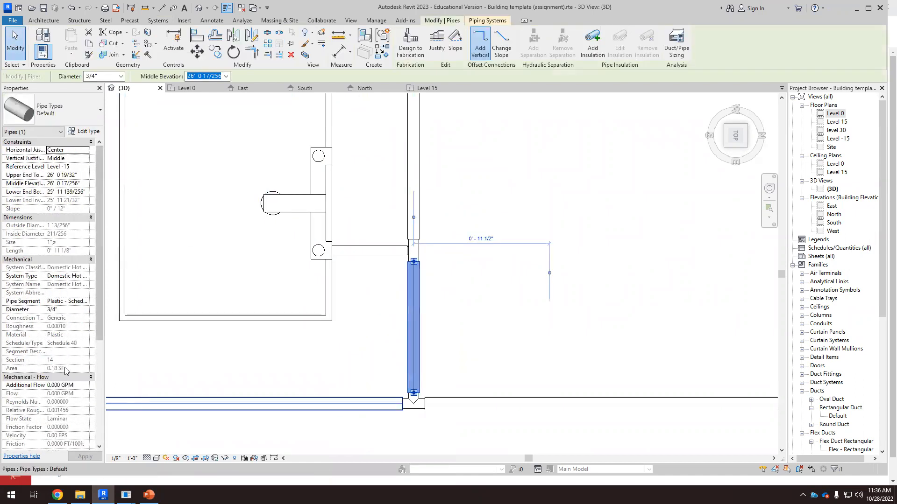
pyautogui.click(57, 310)
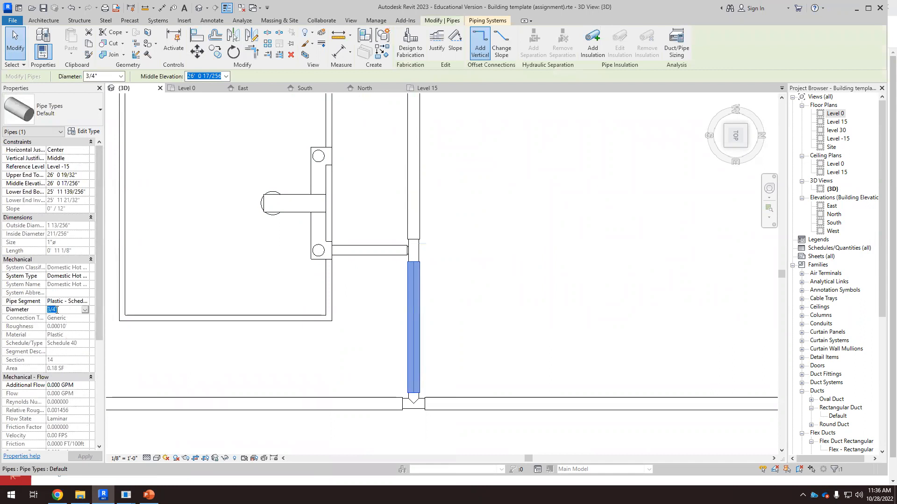
pyautogui.moveTo(47, 310); pyautogui.dragTo(48, 310)
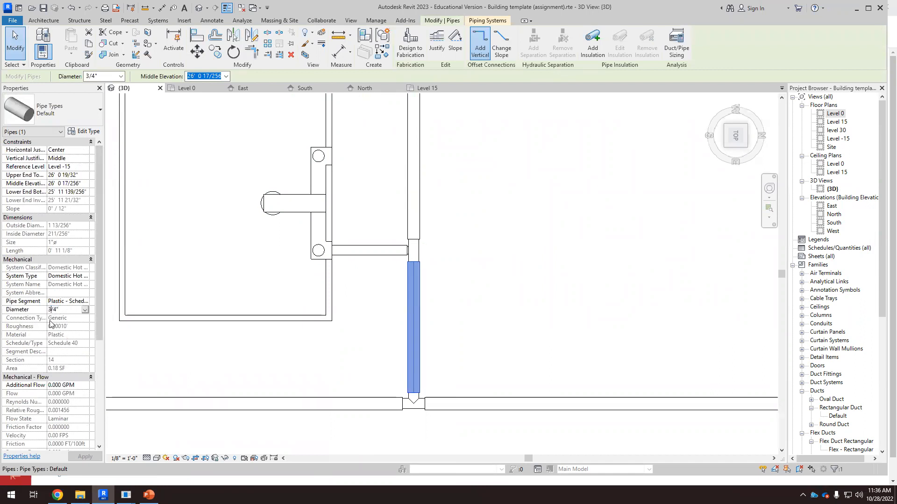
pyautogui.write('1 1/4"')
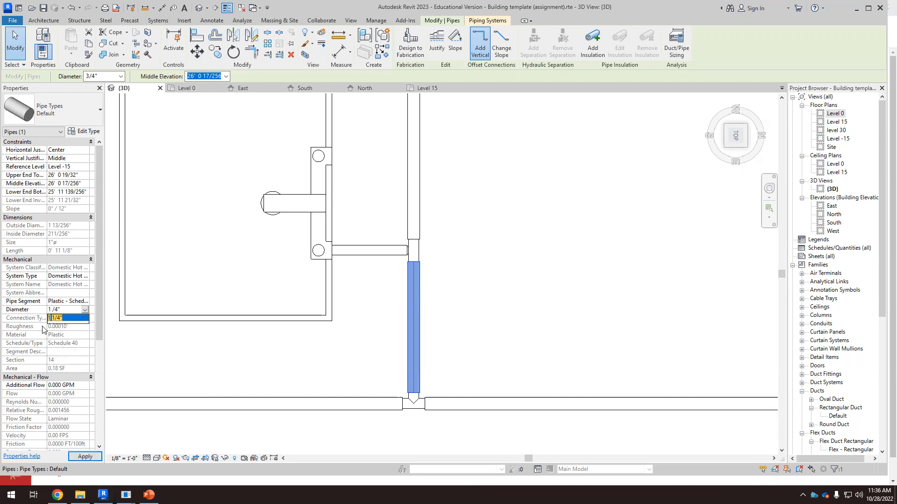
pyautogui.press('Return')
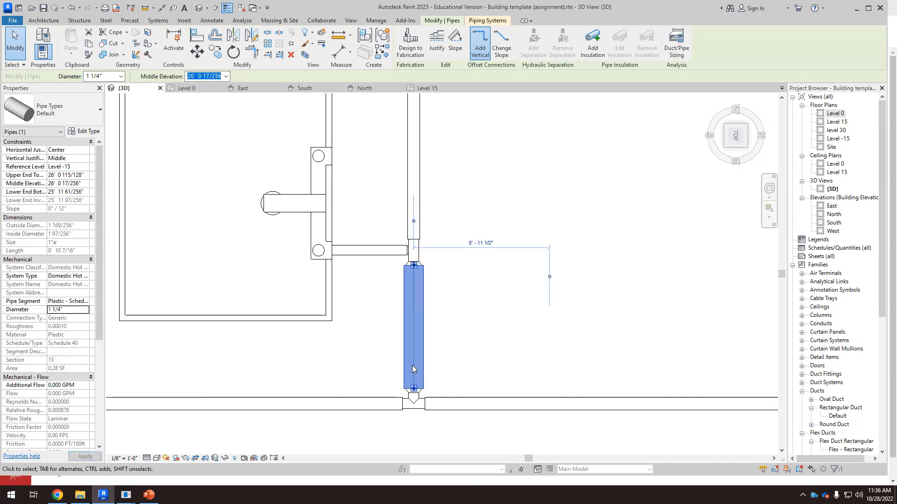
pyautogui.press('Escape')
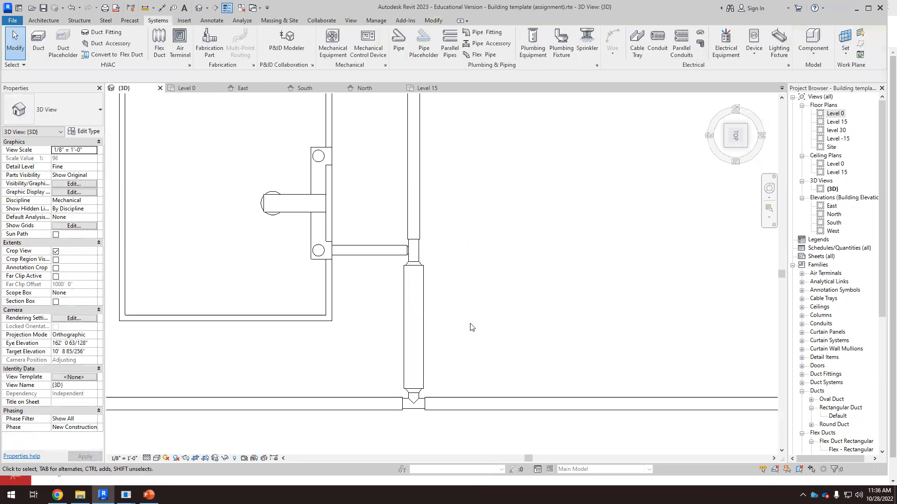
# Step: Delete the vertical pipe segments running past the sink branches
pyautogui.scroll(-5, 430, 232)
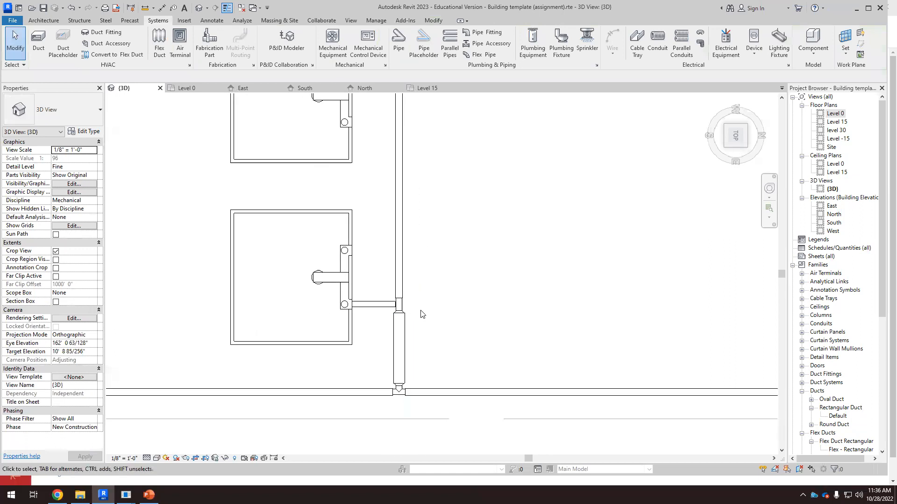
pyautogui.click(410, 283)
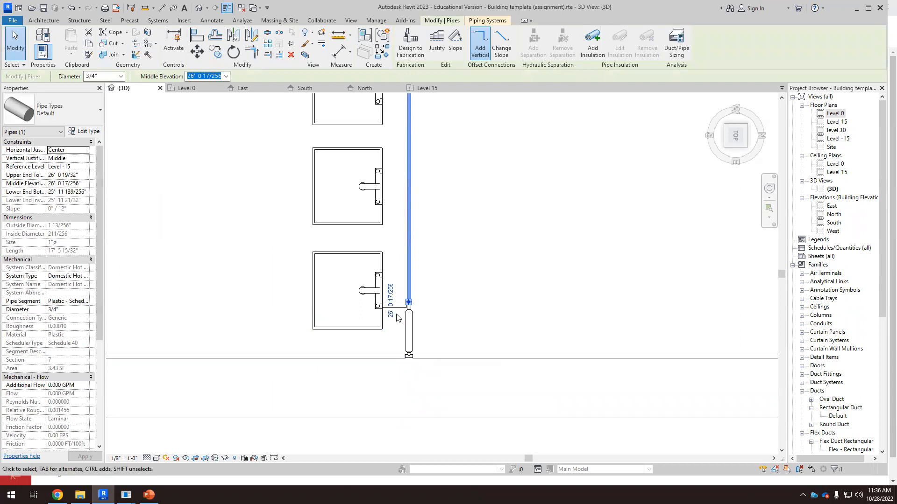
pyautogui.scroll(-4, 406, 306)
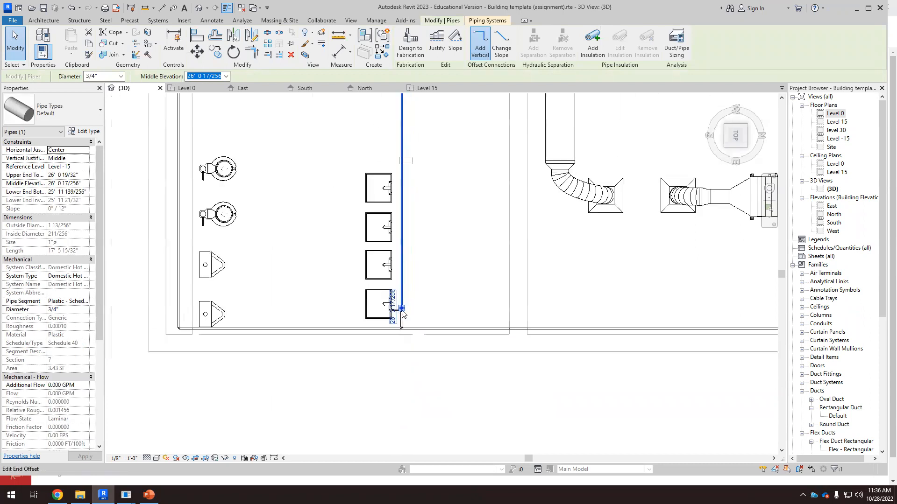
pyautogui.click(444, 248)
pyautogui.scroll(-3, 415, 262)
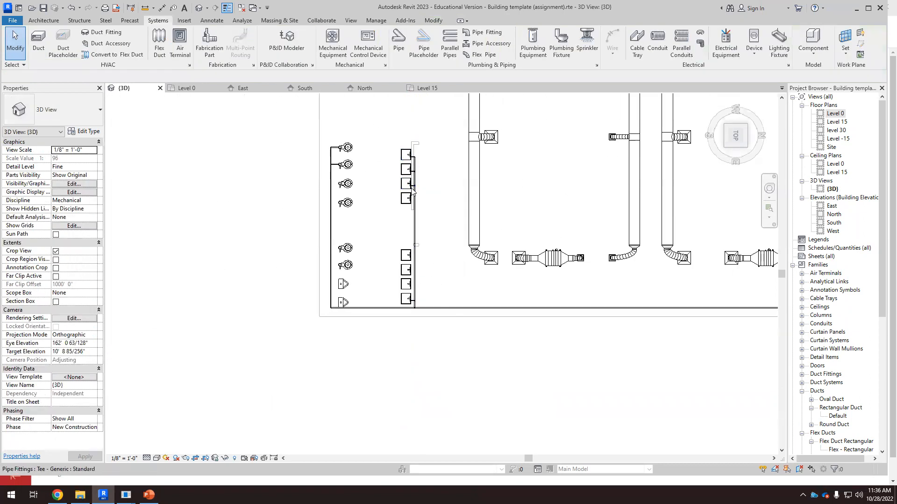
pyautogui.scroll(3, 420, 286)
pyautogui.scroll(3, 422, 285)
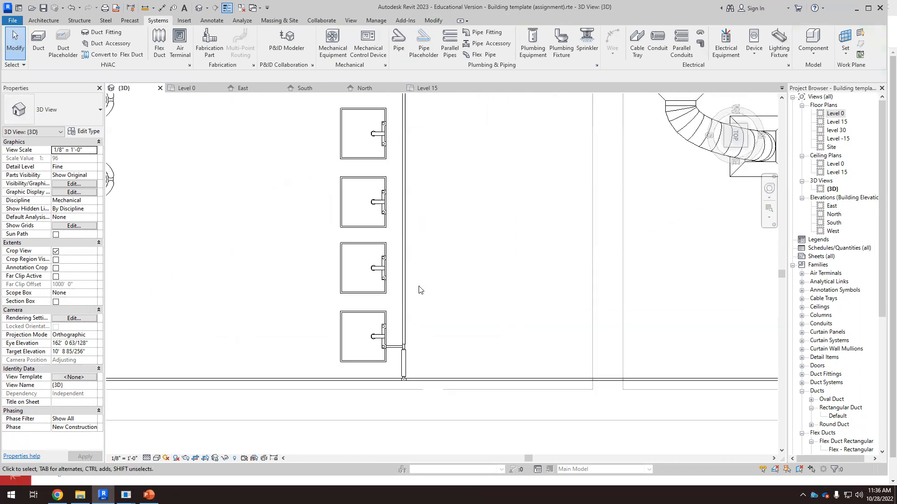
pyautogui.scroll(3, 413, 320)
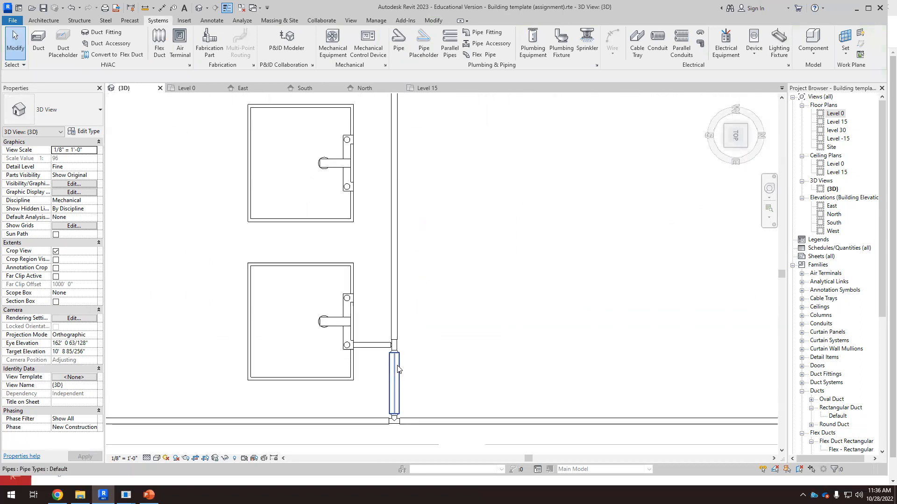
pyautogui.moveTo(405, 328); pyautogui.dragTo(431, 313)
pyautogui.press('Delete')
pyautogui.scroll(-3, 410, 377)
pyautogui.scroll(-5, 407, 340)
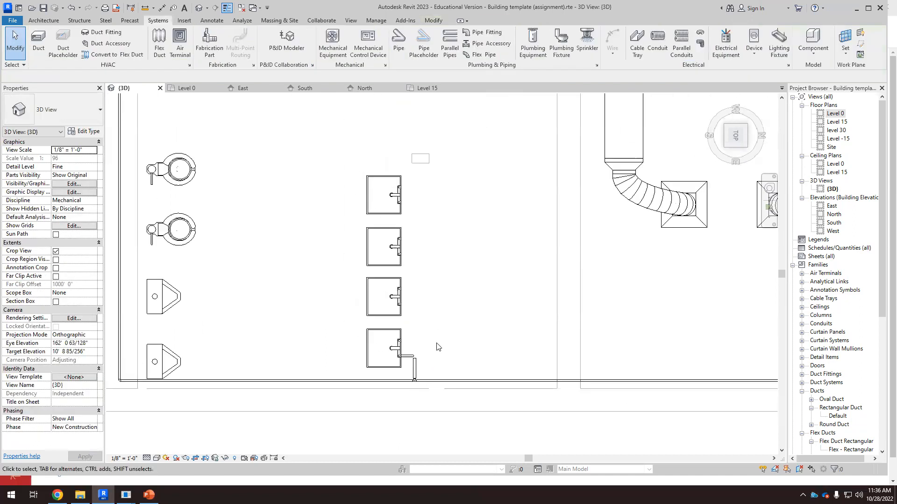
pyautogui.scroll(5, 462, 166)
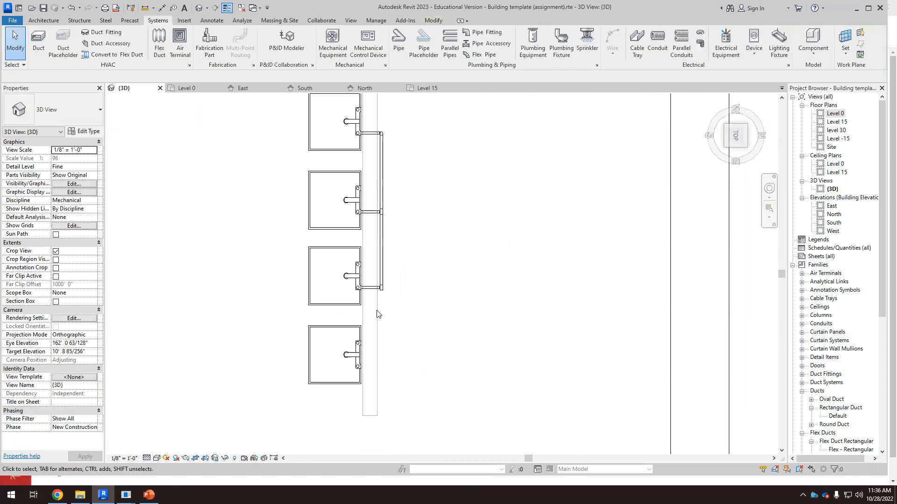
pyautogui.moveTo(372, 308); pyautogui.dragTo(414, 120)
pyautogui.press('Delete')
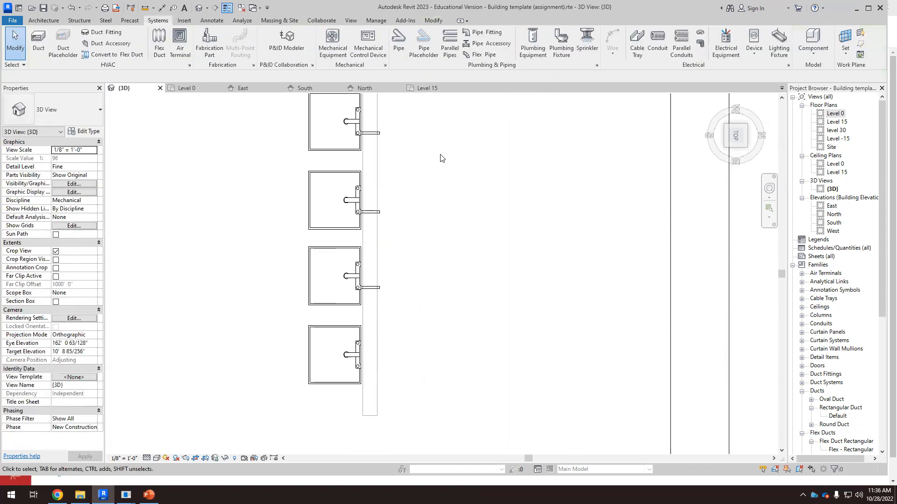
# Step: Extend the 1 1/4" vertical pipe upward to about 11' 7" long alongside the sinks
pyautogui.scroll(-4, 440, 159)
pyautogui.scroll(5, 408, 360)
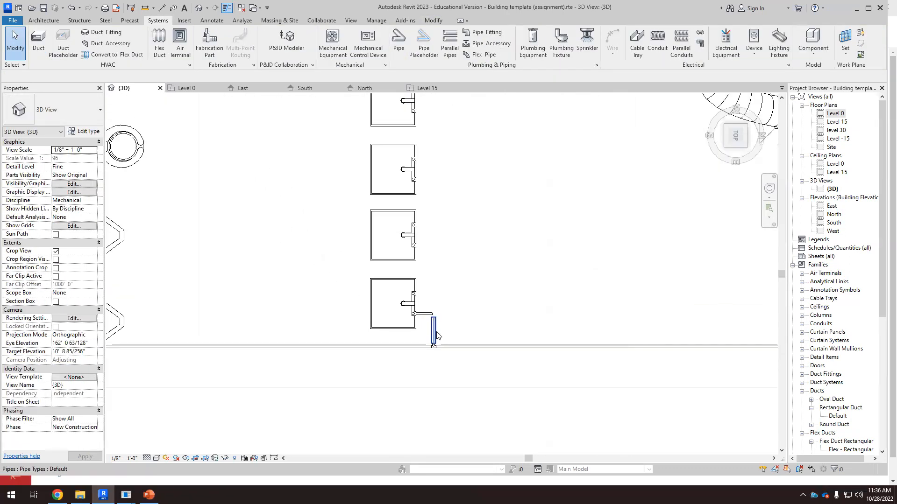
pyautogui.click(434, 329)
pyautogui.scroll(3, 443, 309)
pyautogui.moveTo(422, 327); pyautogui.dragTo(432, 171)
pyautogui.press('Escape')
pyautogui.click(424, 331)
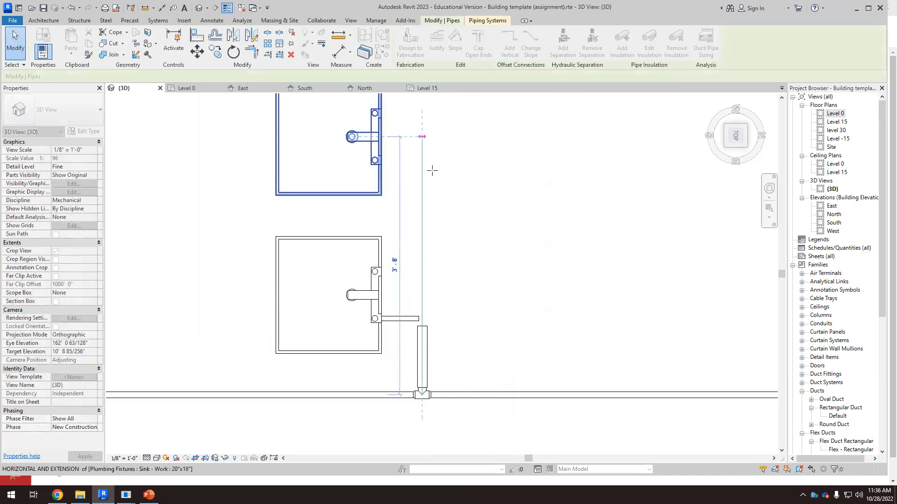
pyautogui.scroll(-2, 444, 368)
pyautogui.scroll(-2, 426, 421)
pyautogui.scroll(-1, 451, 344)
pyautogui.scroll(1, 456, 323)
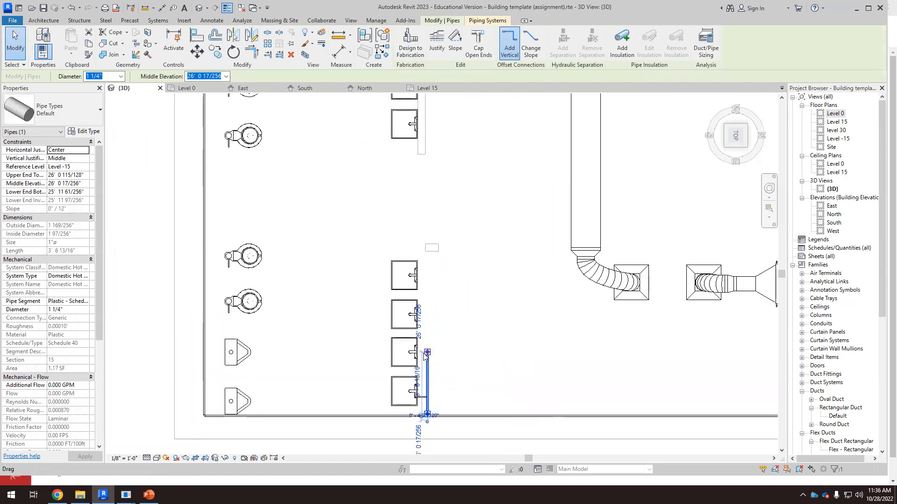
pyautogui.moveTo(427, 351); pyautogui.dragTo(427, 213)
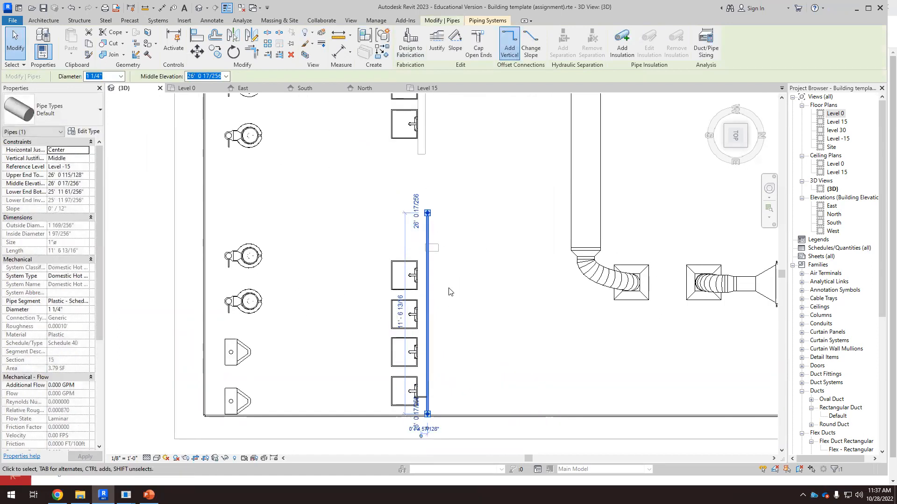
pyautogui.click(452, 309)
# Step: Draw a pipe from a sink's supply connector across to the 1 1/4" vertical pipe
pyautogui.scroll(6, 430, 396)
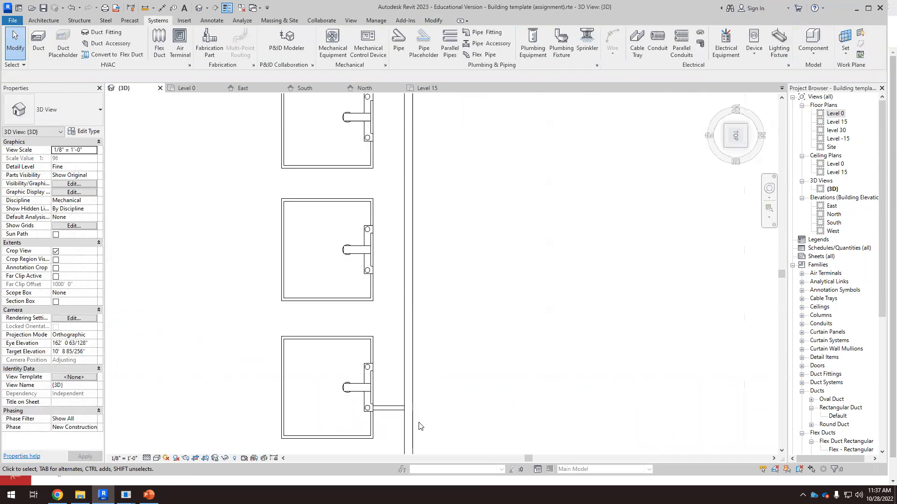
pyautogui.click(358, 374)
pyautogui.press('Escape')
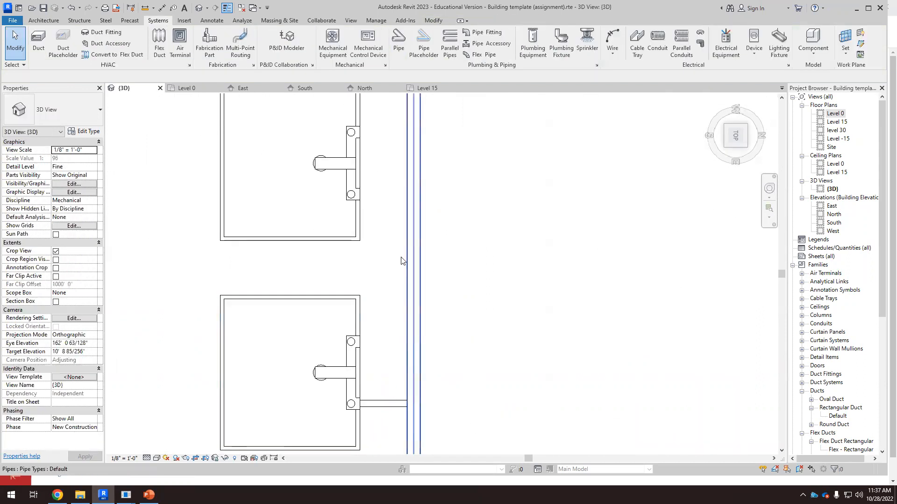
pyautogui.click(360, 220)
pyautogui.scroll(2, 360, 201)
pyautogui.rightClick(360, 164)
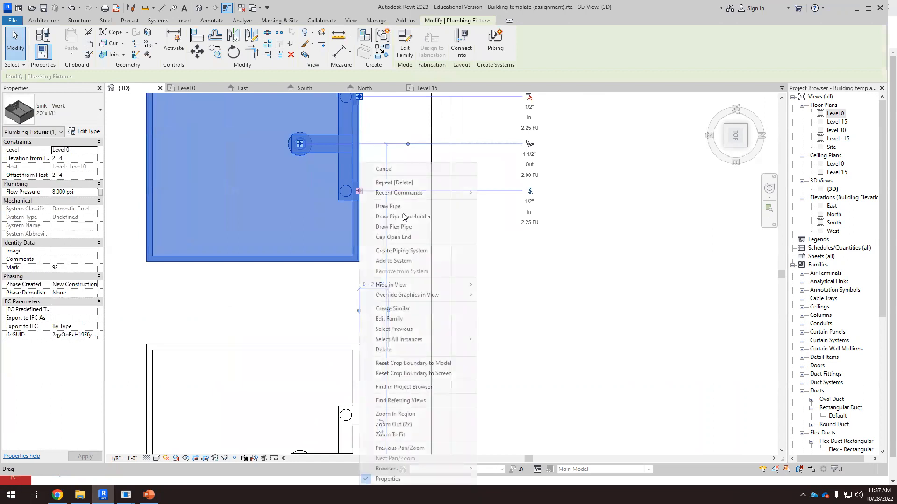
pyautogui.click(399, 206)
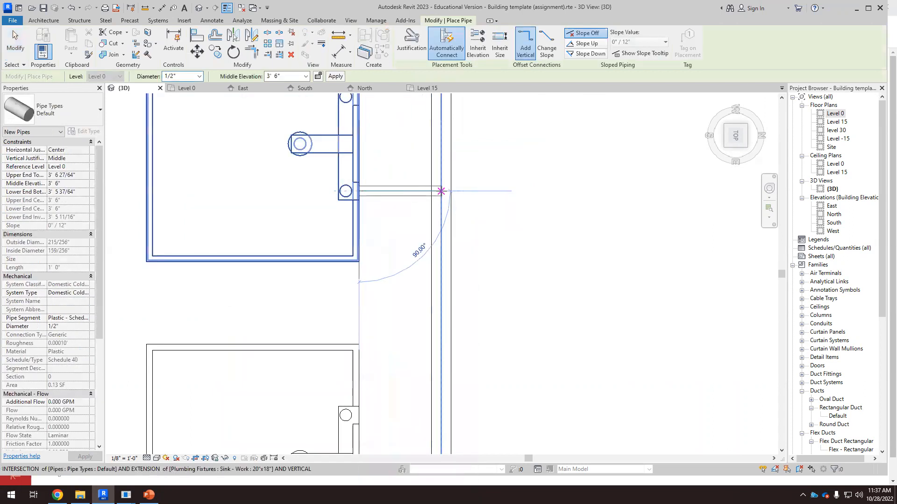
pyautogui.click(441, 191)
pyautogui.scroll(-4, 474, 336)
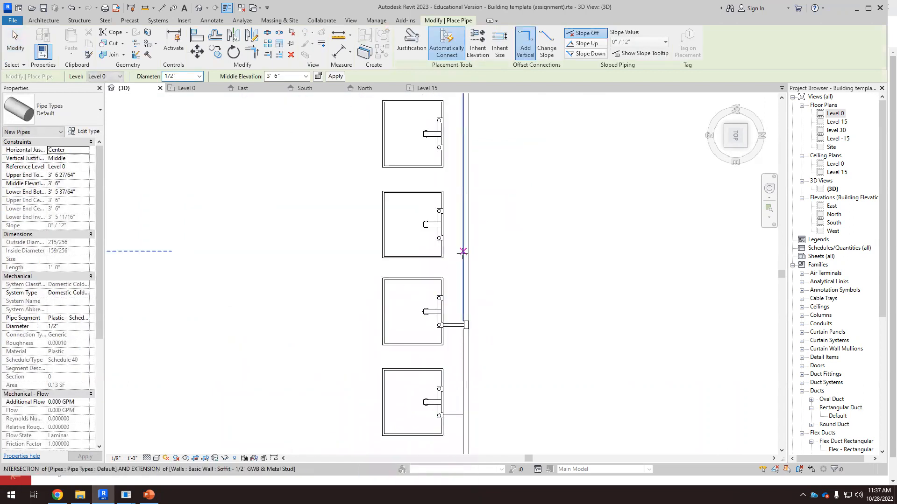
pyautogui.press('Escape')
# Step: Draw a pipe from the next sink's supply connector to the vertical pipe
pyautogui.scroll(1, 448, 250)
pyautogui.click(438, 239)
pyautogui.scroll(2, 440, 241)
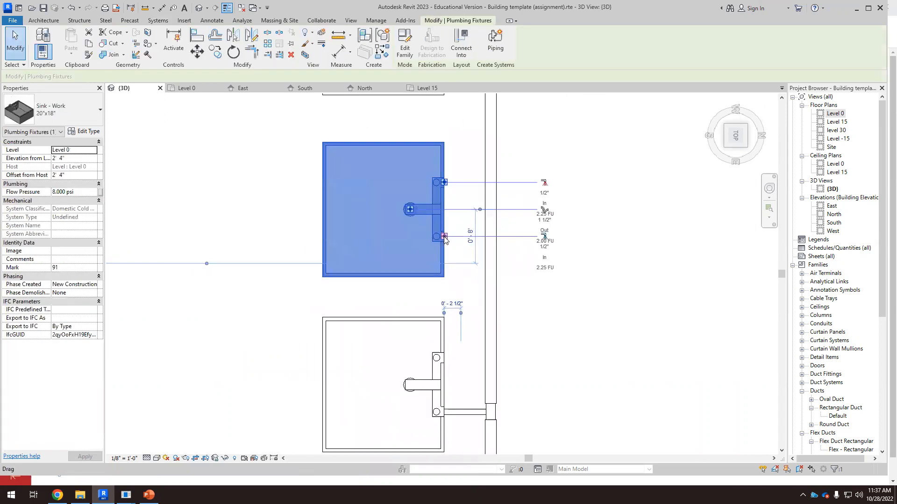
pyautogui.rightClick(444, 239)
pyautogui.click(474, 202)
pyautogui.click(491, 237)
pyautogui.scroll(-4, 509, 384)
pyautogui.press('Escape')
# Step: Draw a pipe from the third sink's supply connector to the vertical pipe
pyautogui.scroll(3, 502, 295)
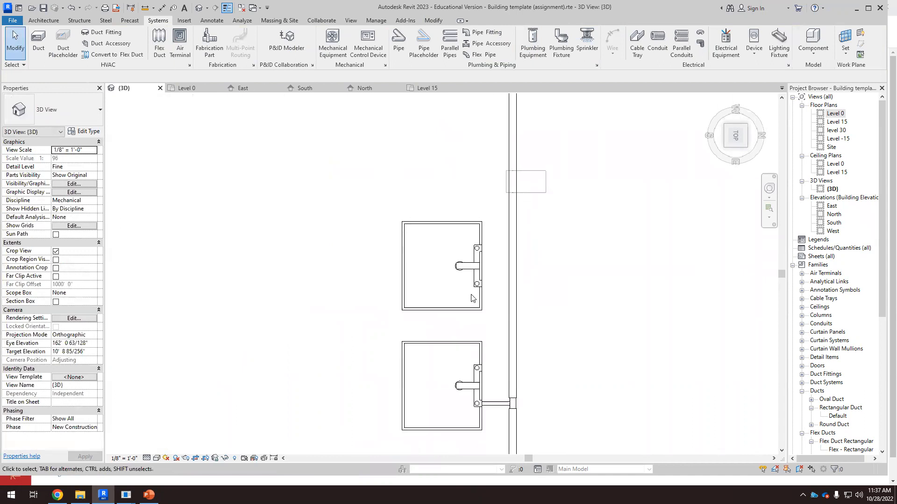
pyautogui.click(481, 282)
pyautogui.scroll(3, 481, 282)
pyautogui.rightClick(490, 280)
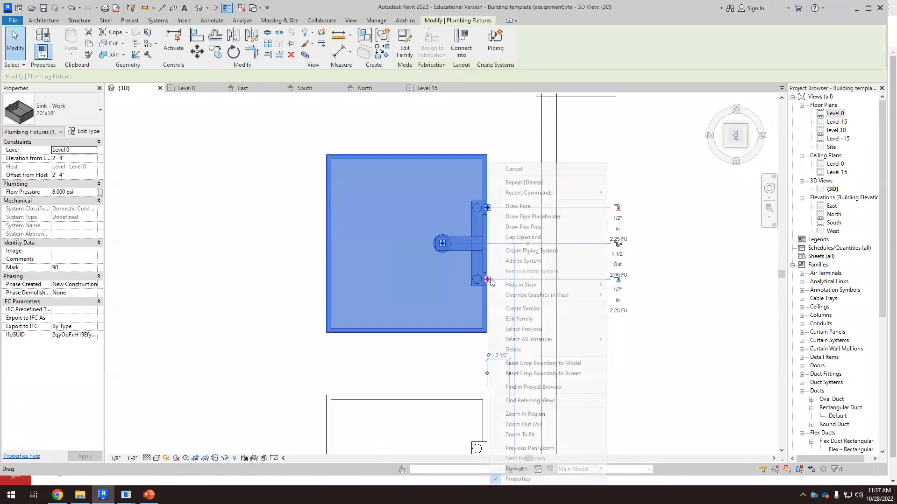
pyautogui.click(518, 206)
pyautogui.click(549, 279)
pyautogui.scroll(-6, 513, 336)
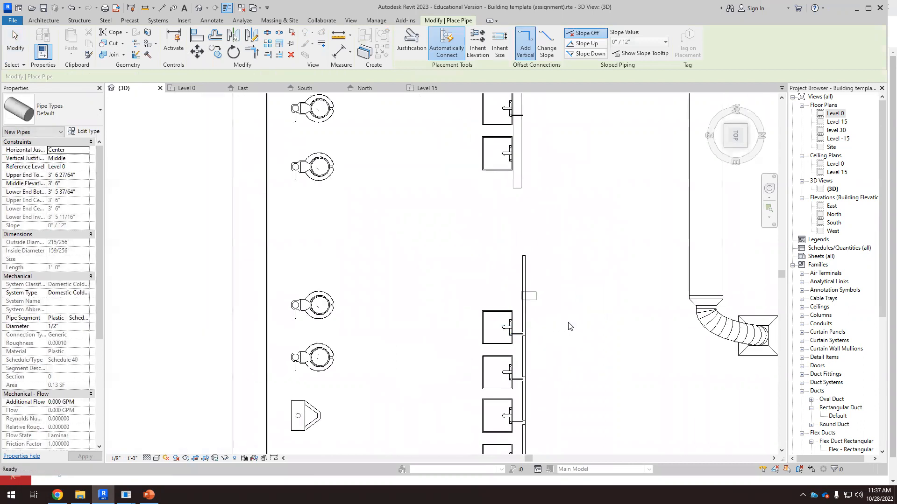
pyautogui.press('Escape')
# Step: Set the diameter of the vertical pipe segment above the lower sink group to 1"
pyautogui.scroll(-2, 540, 260)
pyautogui.scroll(-2, 540, 262)
pyautogui.scroll(1, 532, 154)
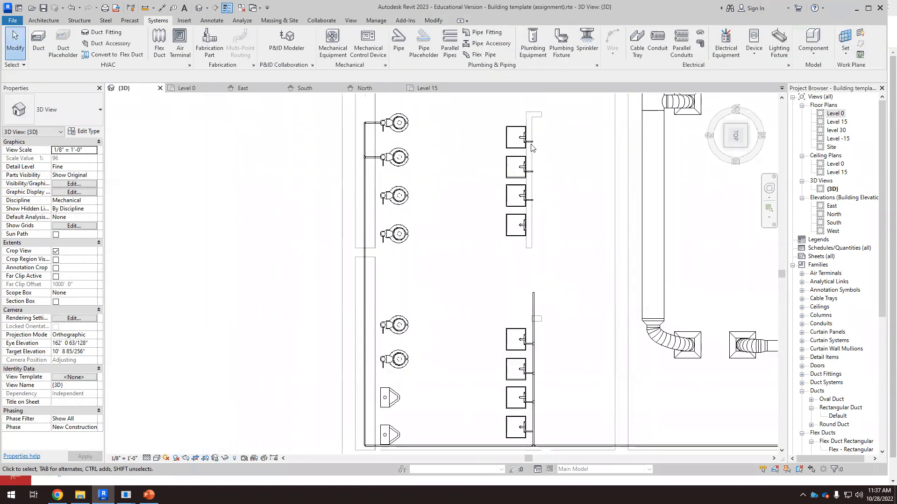
pyautogui.scroll(2, 537, 306)
pyautogui.click(527, 309)
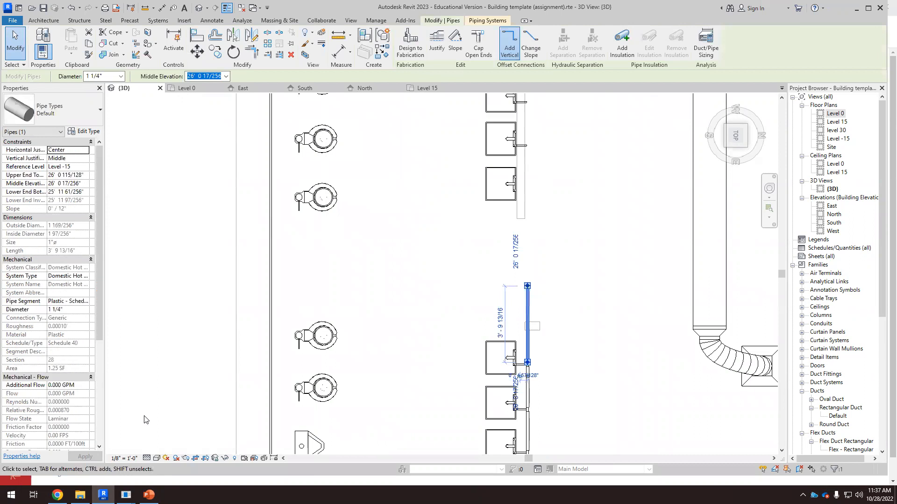
pyautogui.click(68, 310)
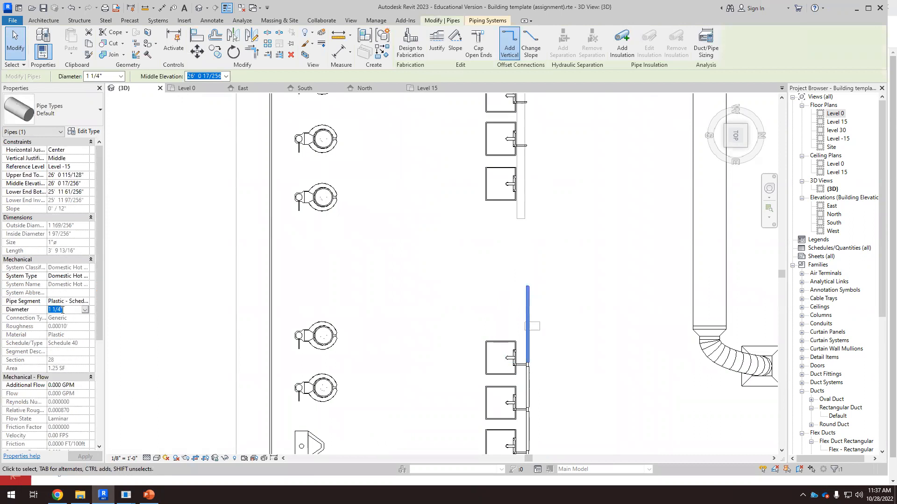
pyautogui.write('1')
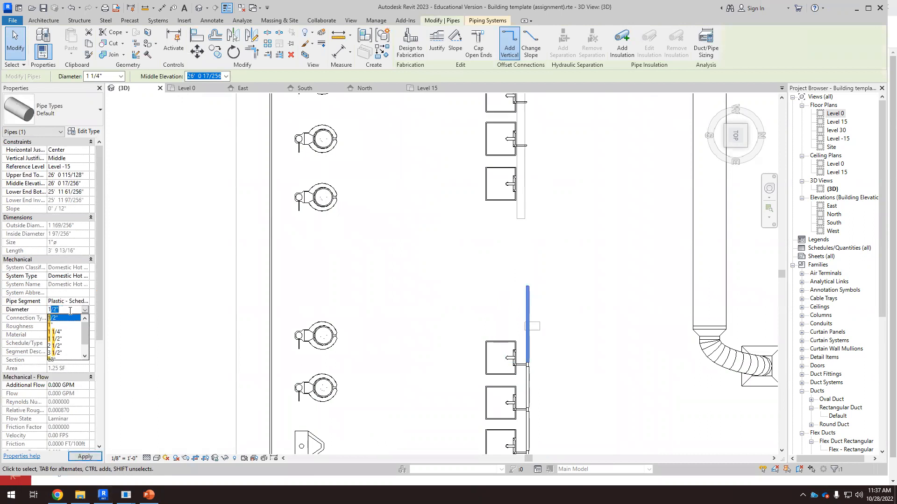
pyautogui.press('Return')
pyautogui.click(548, 310)
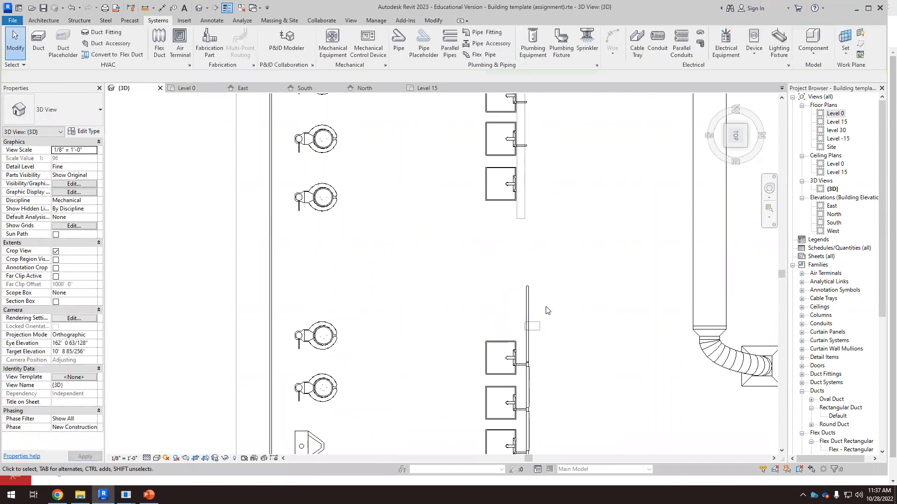
# Step: Extend the vertical supply pipe upward to the branch of the top sink in the upper sink group
pyautogui.scroll(-3, 547, 311)
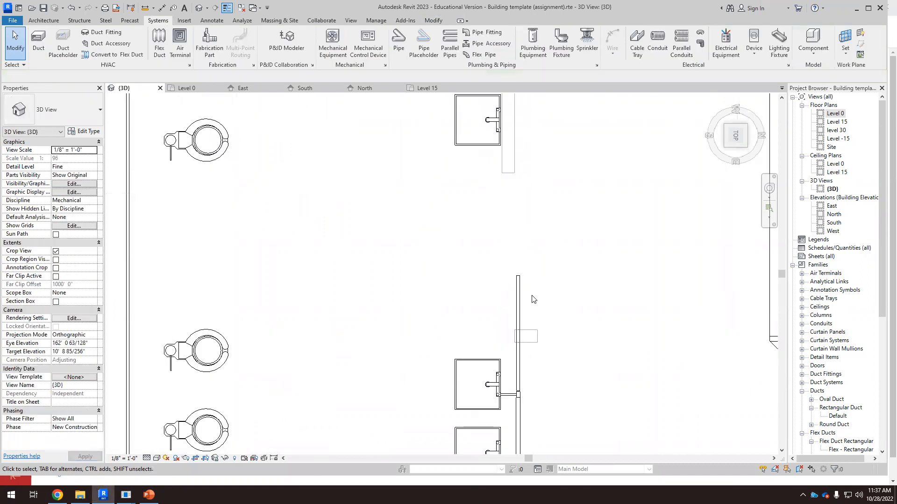
pyautogui.click(516, 331)
pyautogui.moveTo(513, 326); pyautogui.dragTo(507, 141)
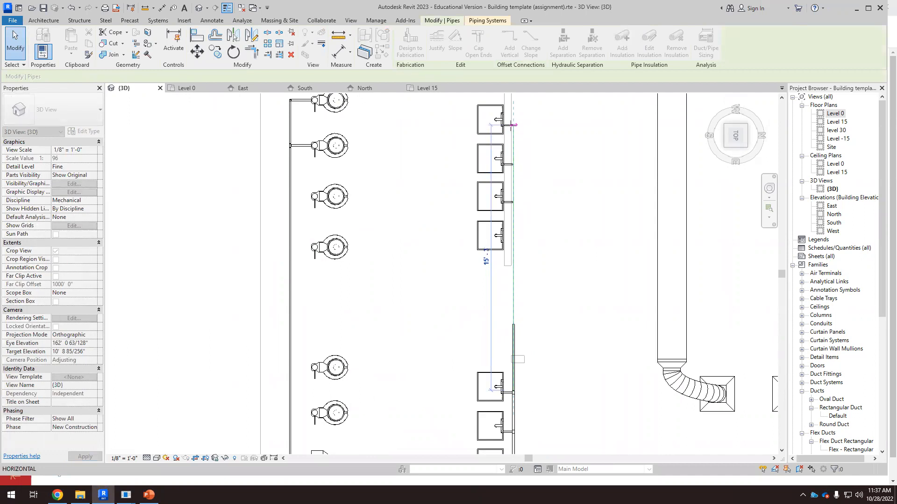
pyautogui.moveTo(519, 118); pyautogui.dragTo(516, 122)
pyautogui.scroll(5, 516, 122)
pyautogui.click(527, 190)
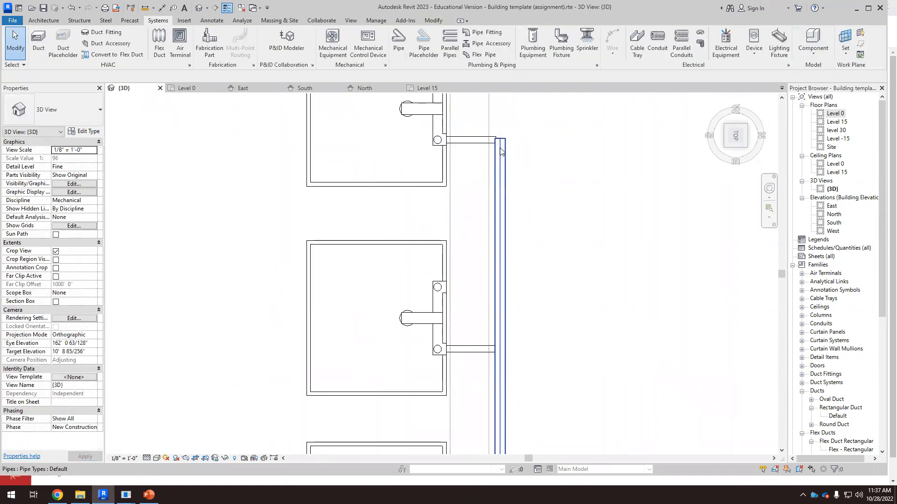
# Step: Adjust the top end of the vertical pipe so it joins the upper sink's horizontal branch
pyautogui.click(509, 159)
pyautogui.scroll(2, 512, 149)
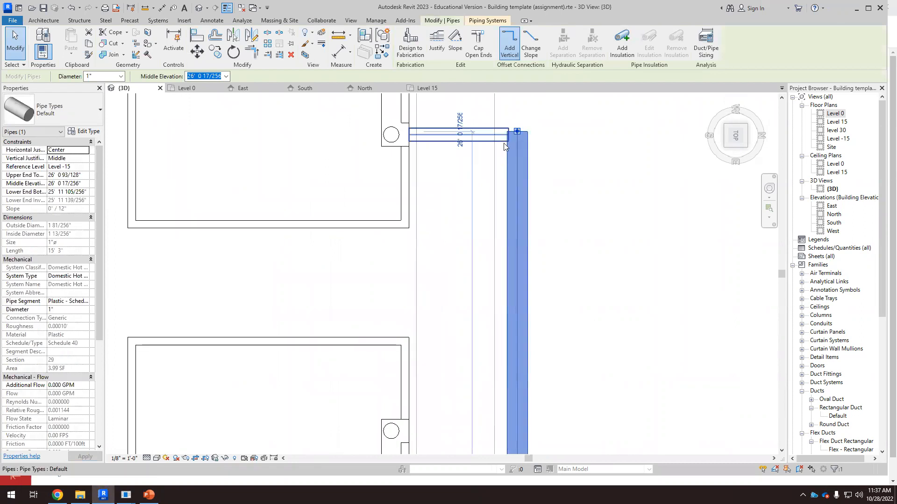
pyautogui.scroll(1, 515, 138)
pyautogui.moveTo(511, 126); pyautogui.dragTo(510, 128)
pyautogui.click(491, 136)
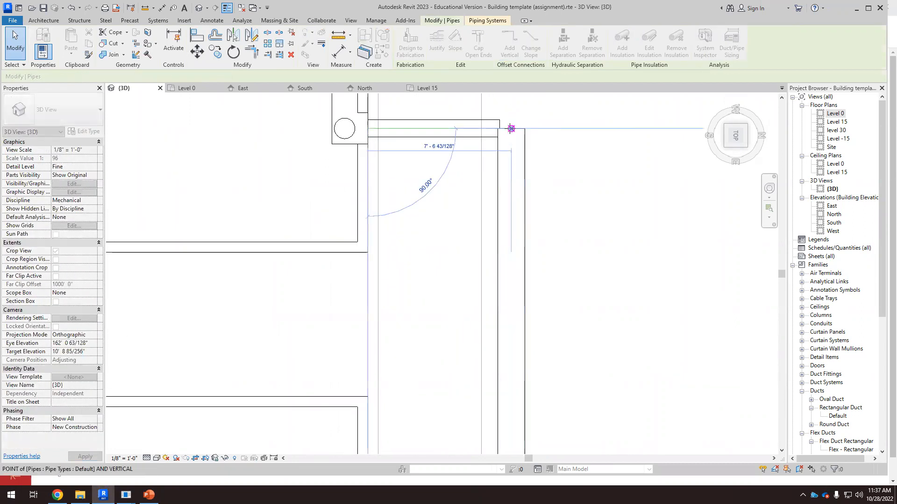
# Step: Stretch the branch pipes of the next two upper sinks so they connect to the vertical pipe
pyautogui.scroll(-5, 549, 147)
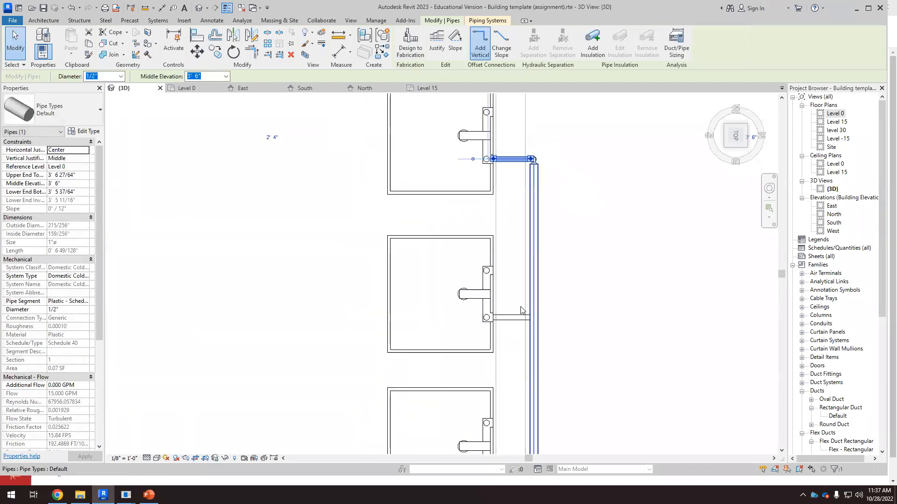
pyautogui.scroll(2, 516, 337)
pyautogui.moveTo(541, 302); pyautogui.dragTo(548, 302)
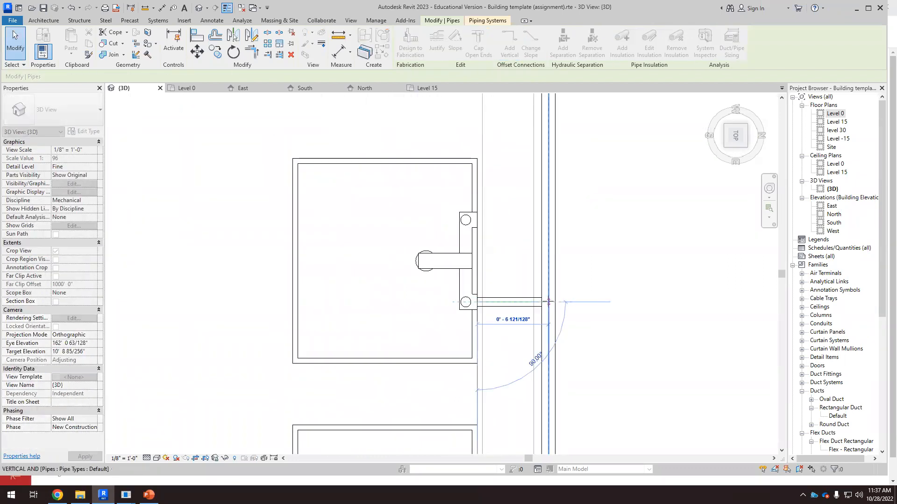
pyautogui.scroll(-6, 523, 211)
pyautogui.scroll(5, 519, 311)
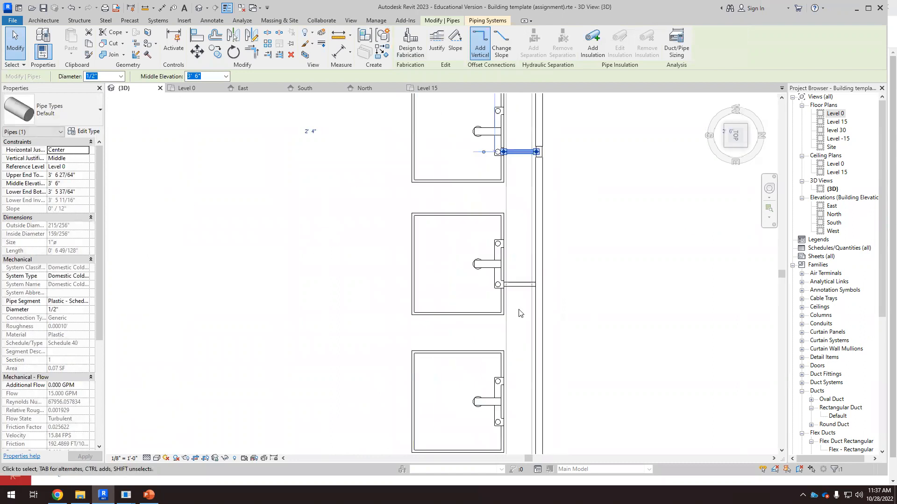
pyautogui.moveTo(544, 271); pyautogui.dragTo(551, 272)
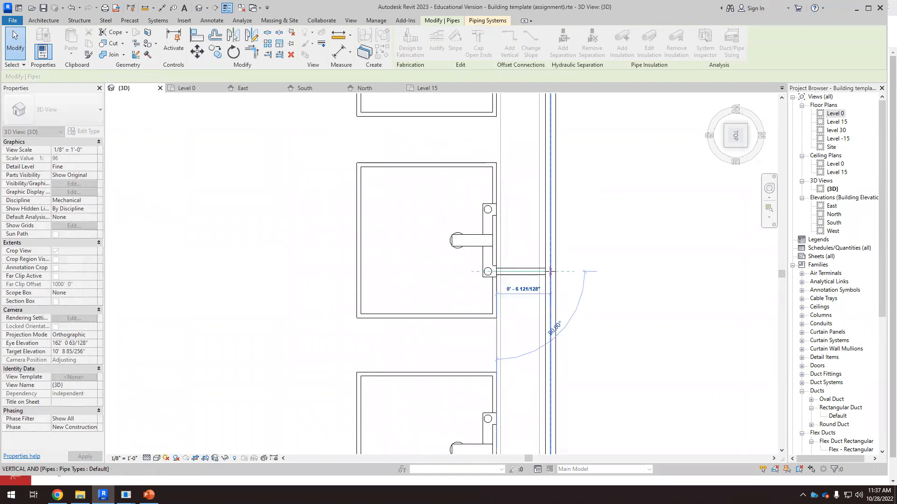
pyautogui.click(772, 238)
pyautogui.scroll(-7, 540, 218)
pyautogui.scroll(6, 531, 336)
pyautogui.scroll(2, 518, 322)
pyautogui.click(493, 328)
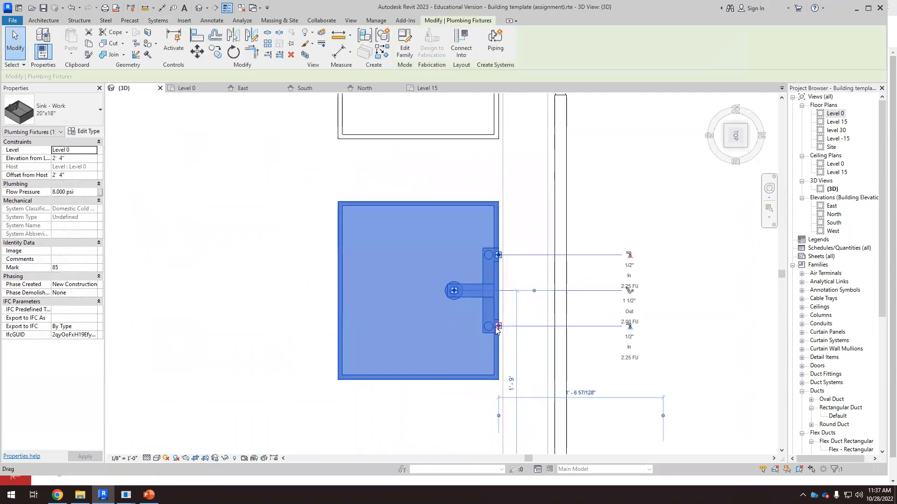
pyautogui.rightClick(498, 326)
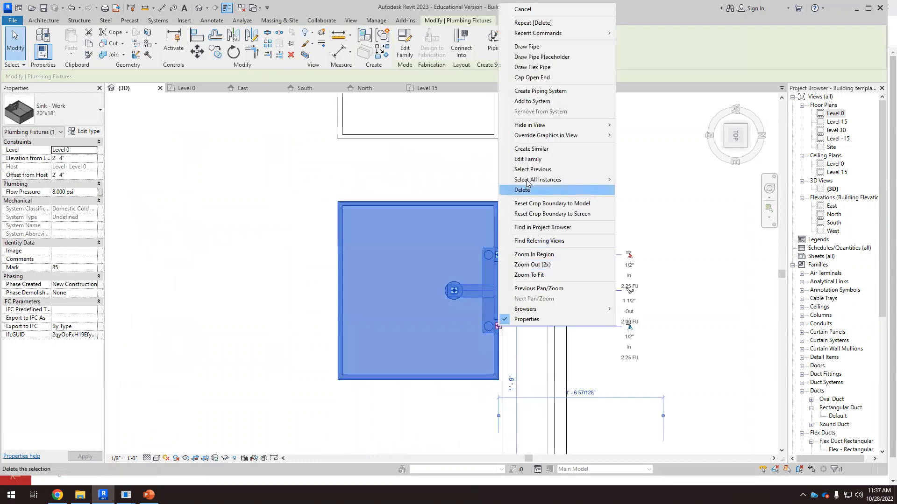
pyautogui.click(531, 47)
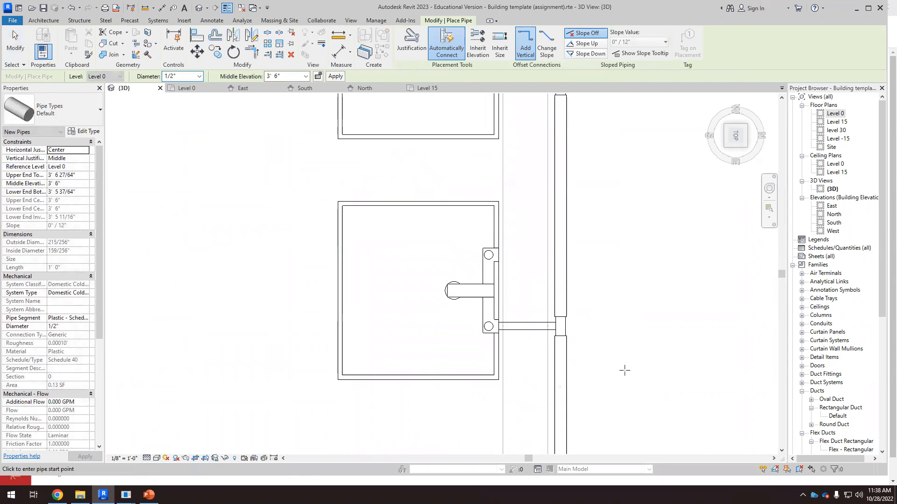
pyautogui.press('Escape')
pyautogui.scroll(-8, 472, 290)
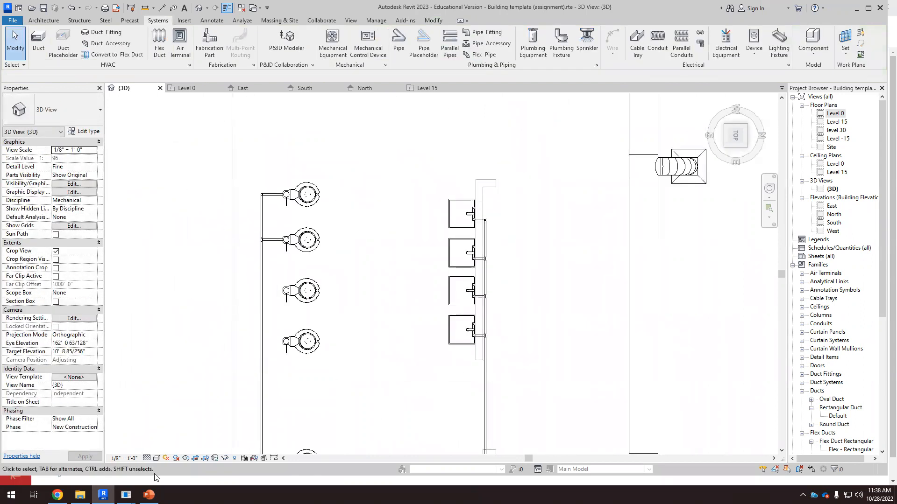
# Step: Switch to the browser and review the lecture slide's rule for branches served by a 1 1/4 inch main
pyautogui.click(57, 495)
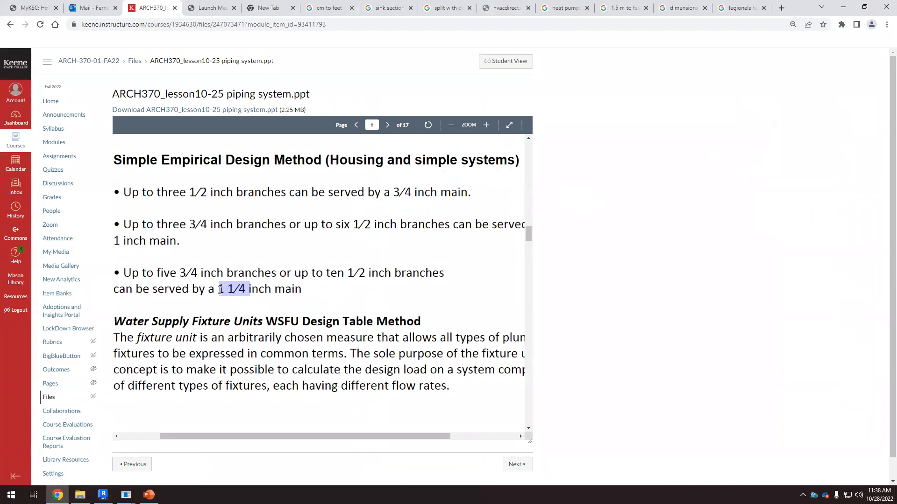
pyautogui.click(247, 290)
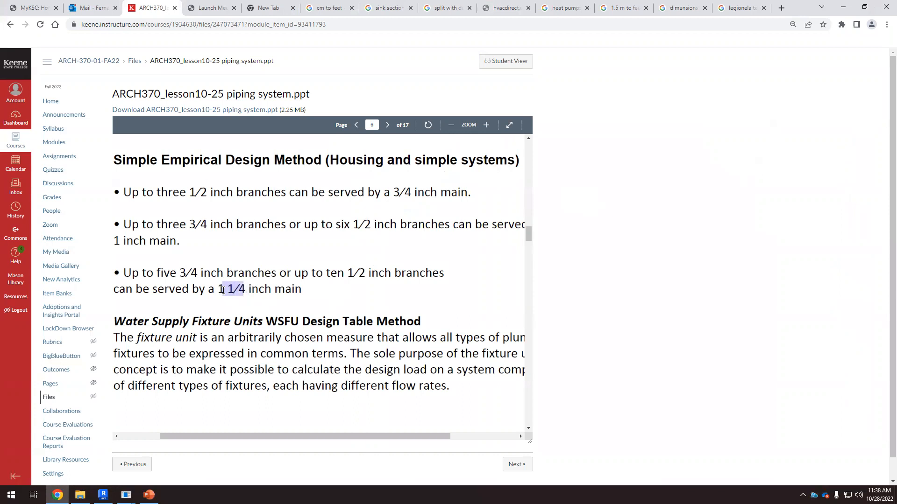
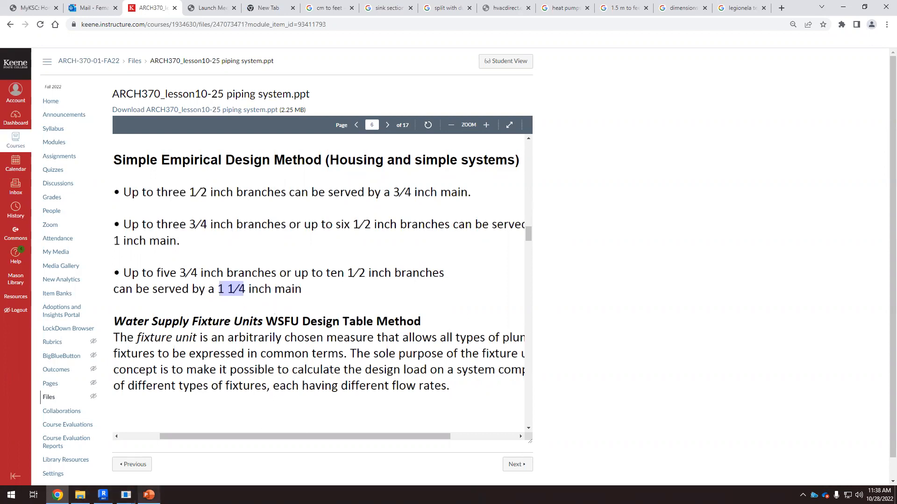
# Step: Return to Revit and inspect the vertical hot water supply pipe serving the upper sink group
pyautogui.click(149, 495)
pyautogui.click(110, 441)
pyautogui.click(103, 495)
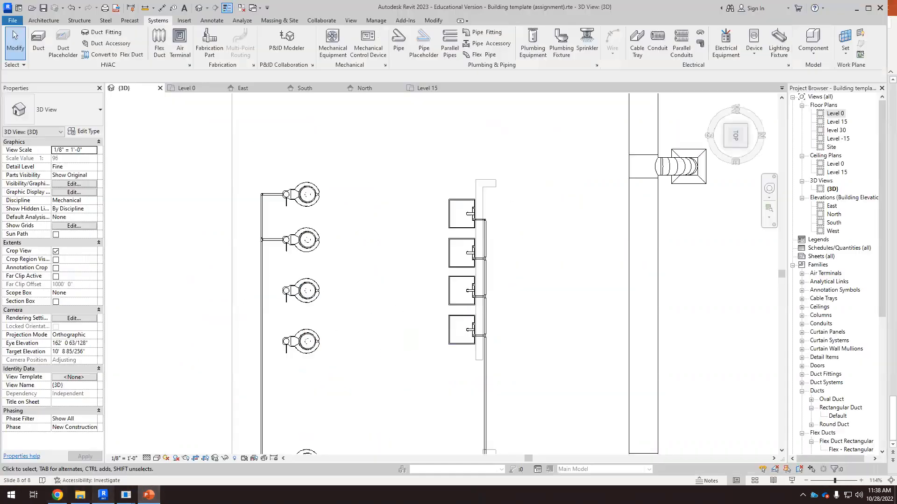
pyautogui.scroll(-2, 457, 260)
pyautogui.scroll(5, 514, 421)
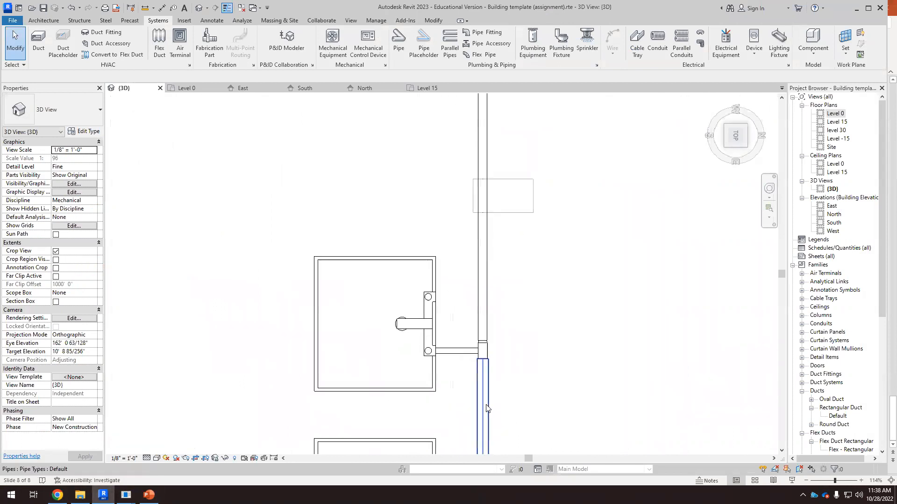
pyautogui.scroll(2, 486, 406)
pyautogui.scroll(1, 489, 304)
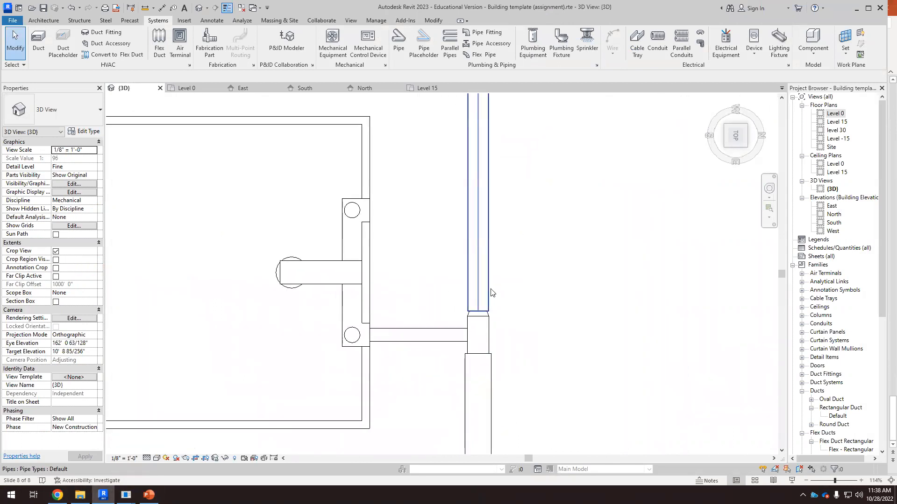
pyautogui.click(490, 290)
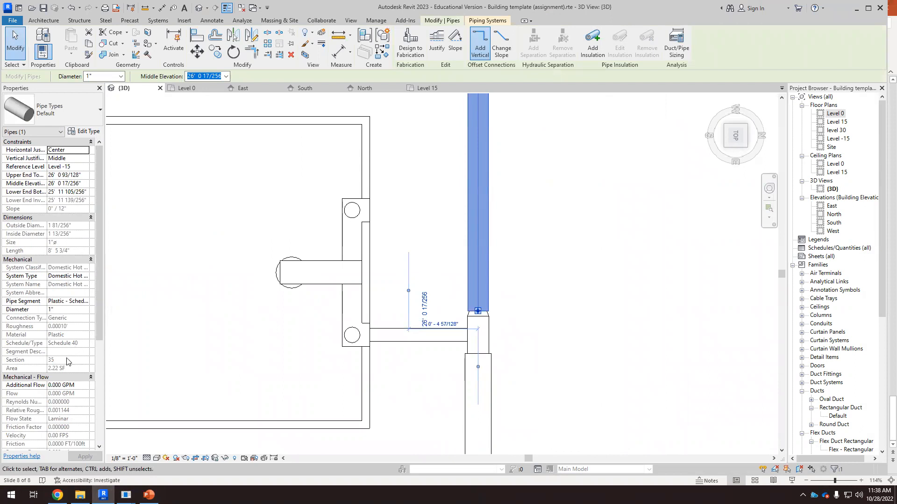
pyautogui.scroll(-5, 67, 362)
pyautogui.scroll(5, 71, 371)
pyautogui.click(544, 321)
pyautogui.scroll(-3, 454, 342)
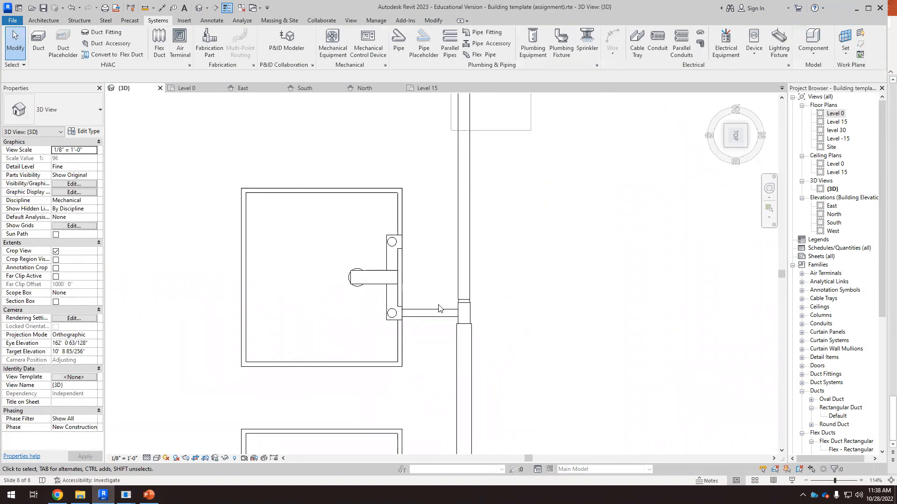
pyautogui.scroll(-4, 439, 382)
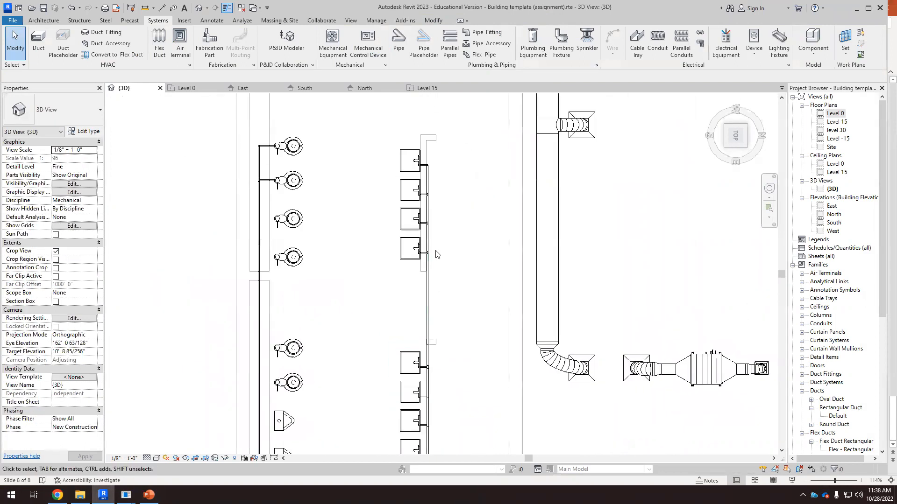
pyautogui.scroll(2, 430, 333)
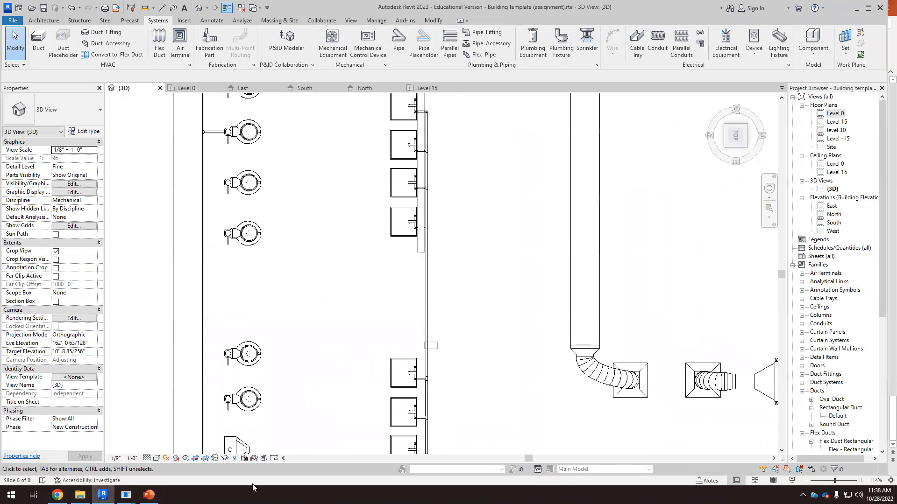
# Step: Switch to the browser and review the slide's rule that three 1/2 inch branches can be served by a 3/4 inch main
pyautogui.click(48, 494)
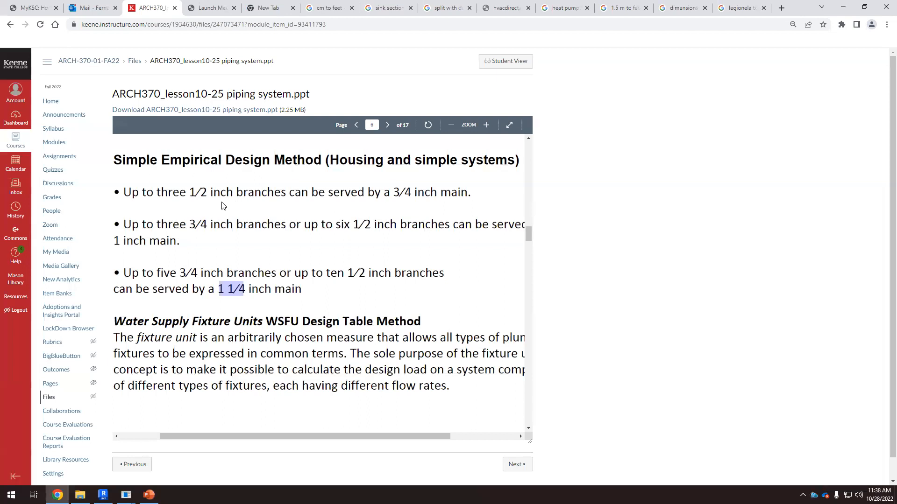
pyautogui.moveTo(159, 192); pyautogui.dragTo(238, 192)
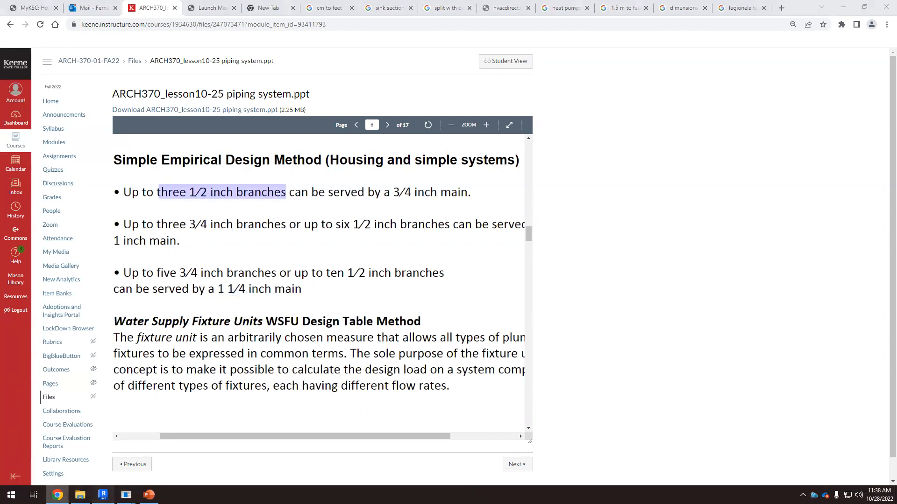
pyautogui.click(102, 495)
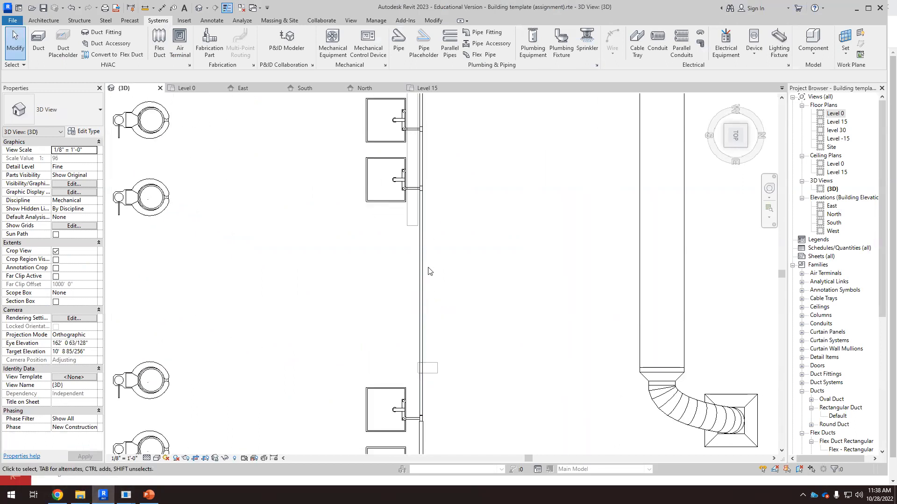
# Step: Inspect the top water closet's branch pipe and the vertical supply pipe along the water closet group
pyautogui.scroll(-5, 426, 266)
pyautogui.scroll(5, 438, 365)
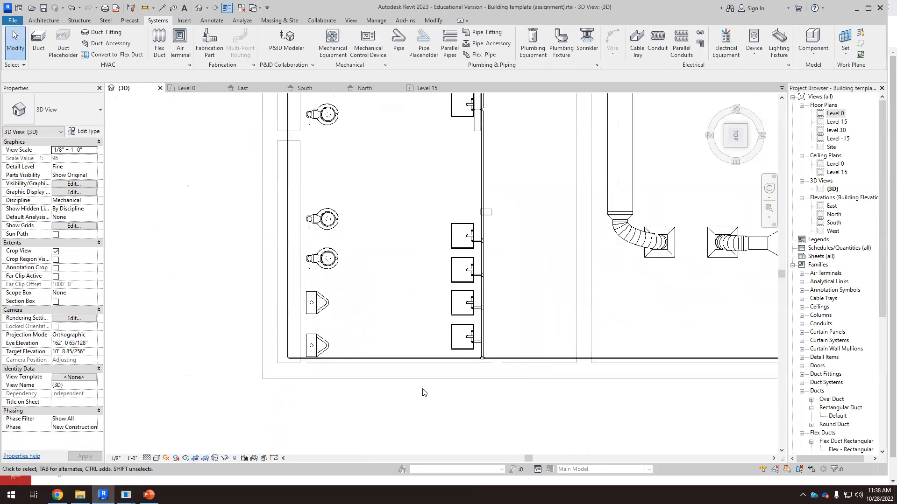
pyautogui.scroll(3, 472, 346)
pyautogui.scroll(-2, 479, 347)
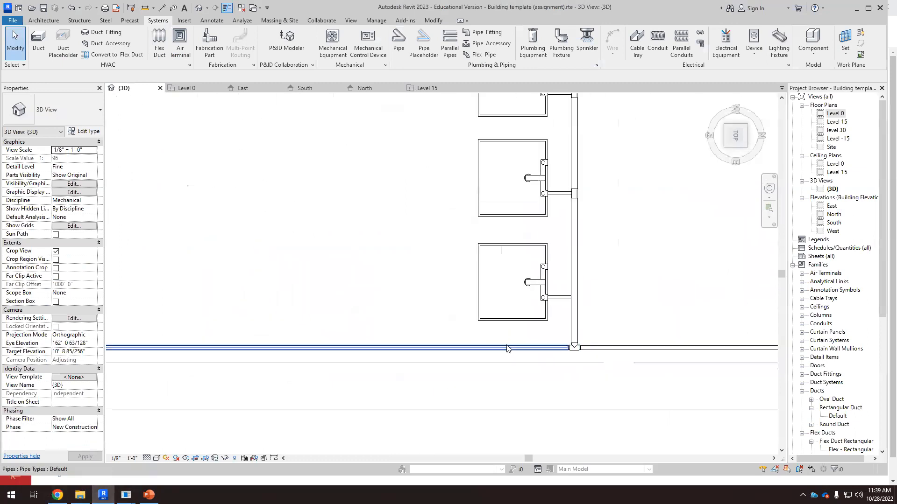
pyautogui.scroll(-3, 491, 350)
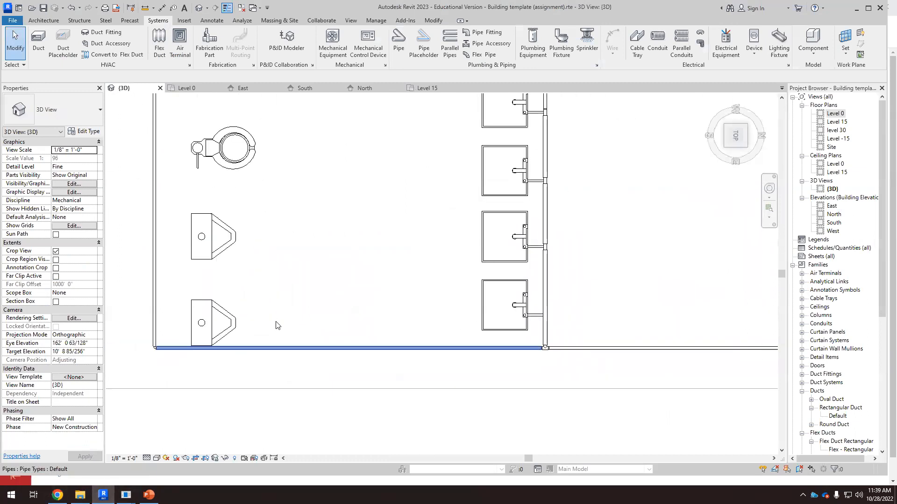
pyautogui.scroll(-4, 400, 310)
pyautogui.scroll(5, 366, 186)
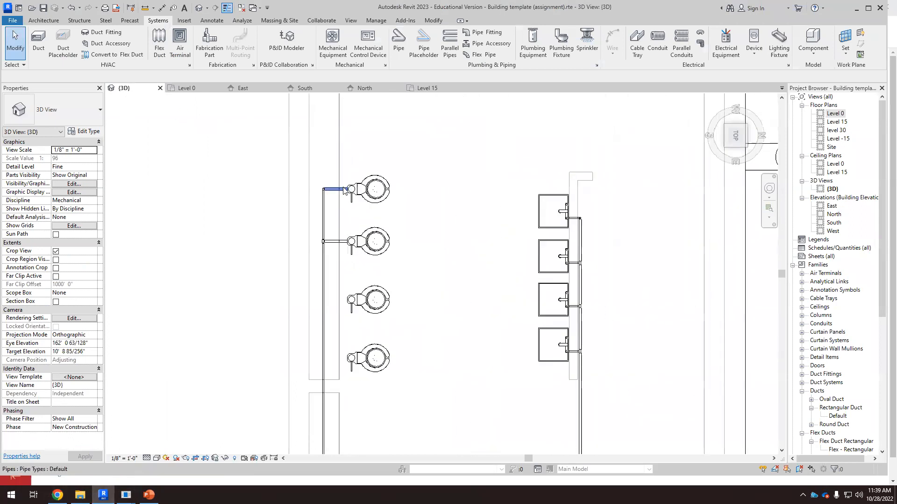
pyautogui.scroll(3, 344, 190)
pyautogui.click(339, 188)
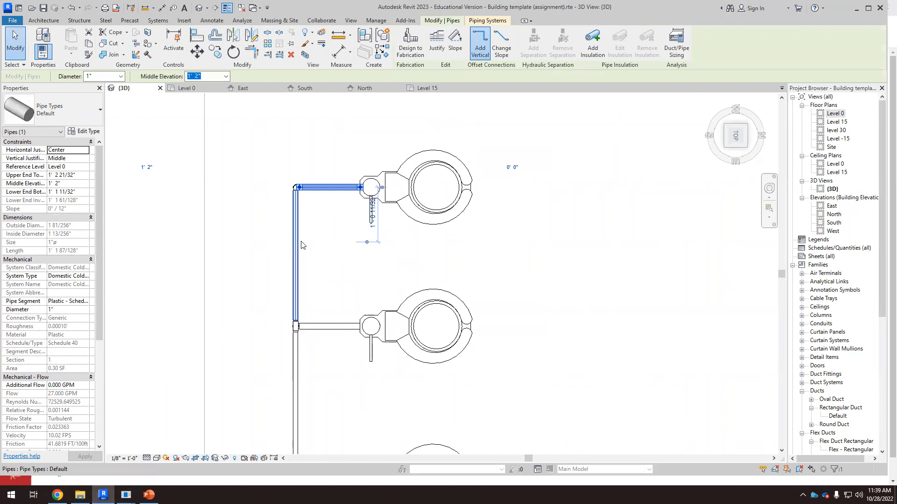
pyautogui.scroll(-2, 350, 186)
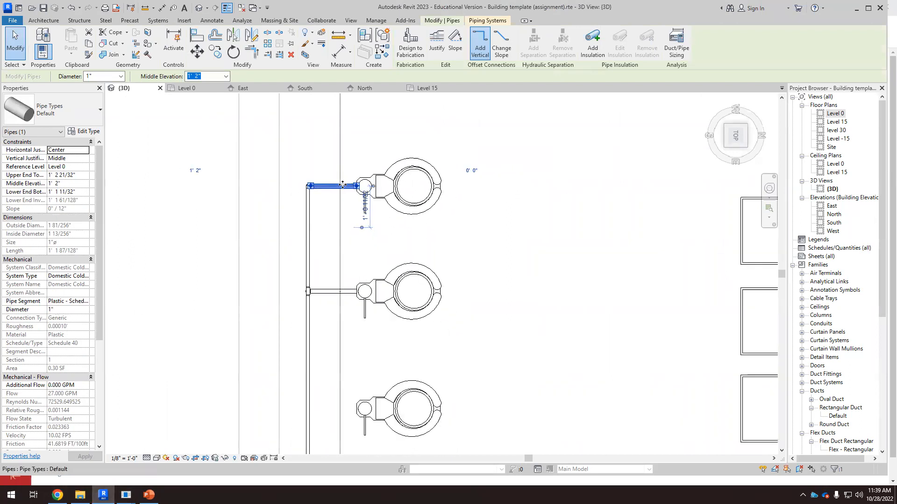
pyautogui.press('Escape')
pyautogui.click(310, 195)
pyautogui.scroll(-2, 337, 215)
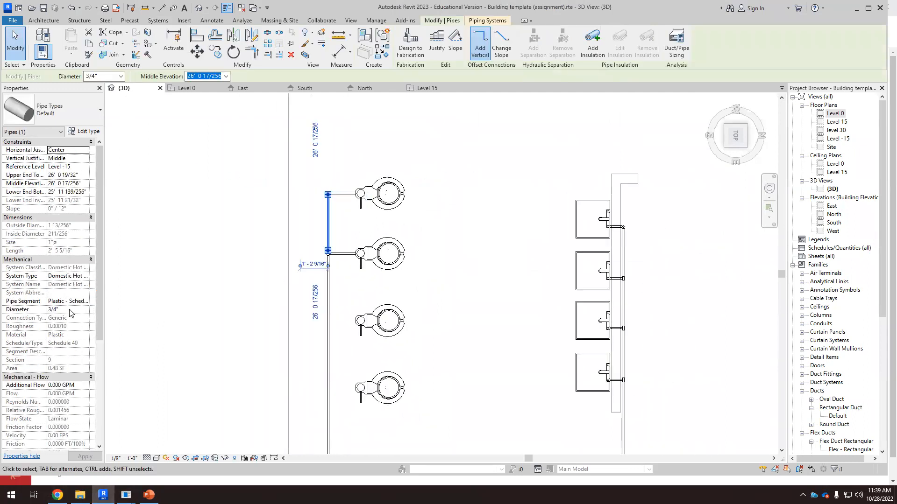
pyautogui.scroll(-5, 266, 251)
pyautogui.scroll(5, 355, 355)
pyautogui.scroll(-2, 482, 414)
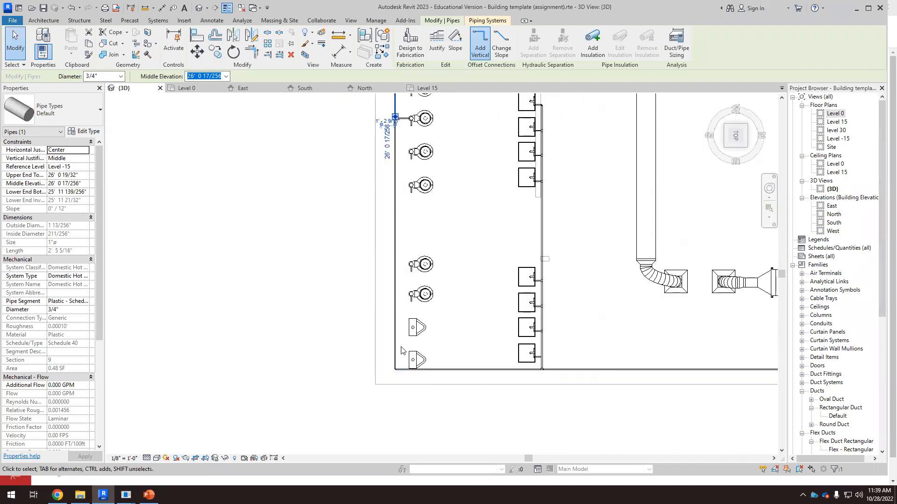
pyautogui.scroll(-2, 424, 441)
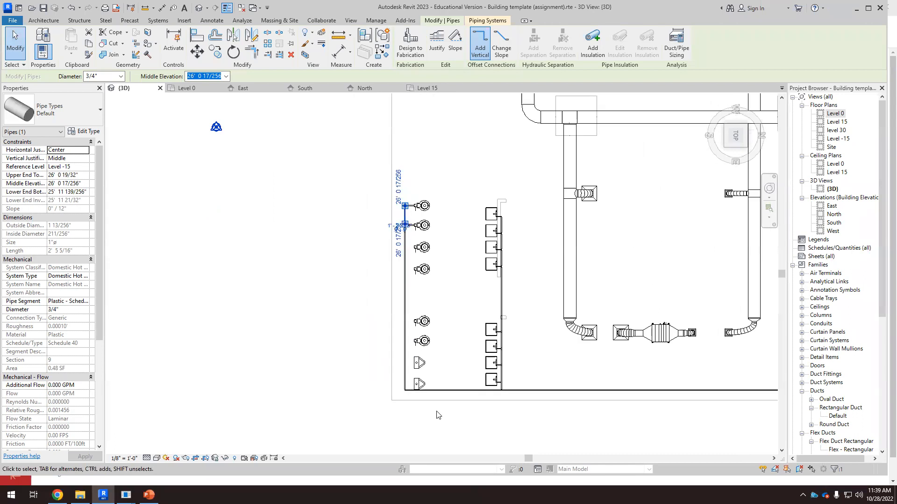
pyautogui.click(436, 304)
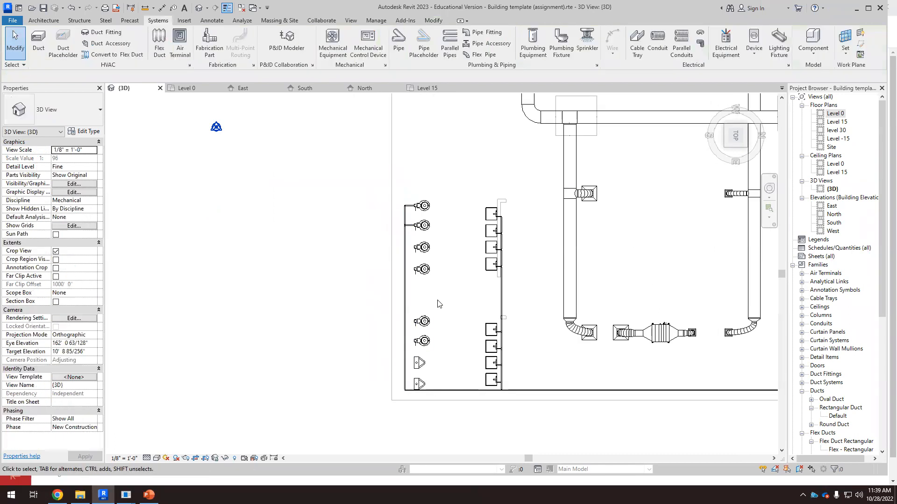
pyautogui.scroll(2, 479, 394)
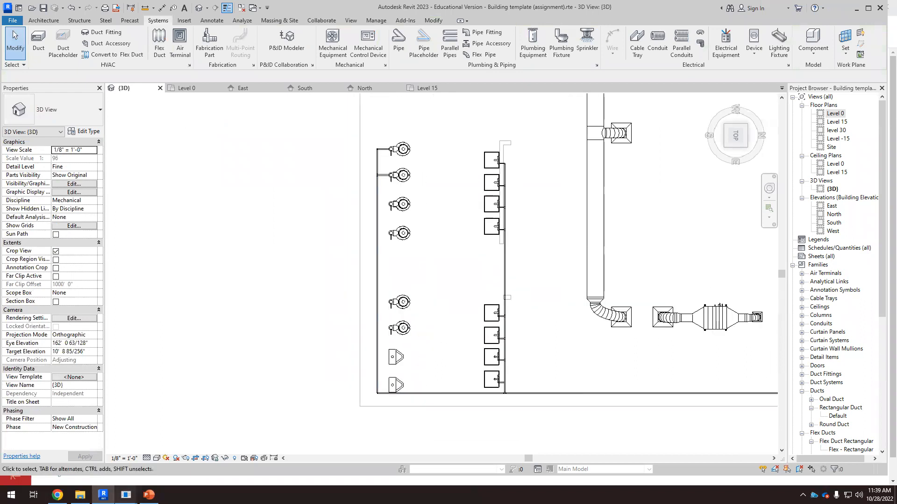
# Step: Recheck the lecture slide, then examine the water closets in the upper group
pyautogui.click(58, 495)
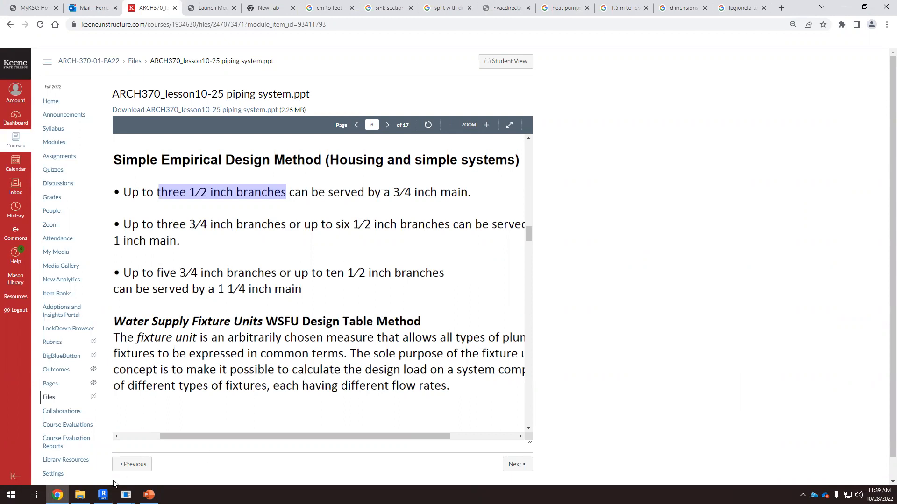
pyautogui.click(103, 495)
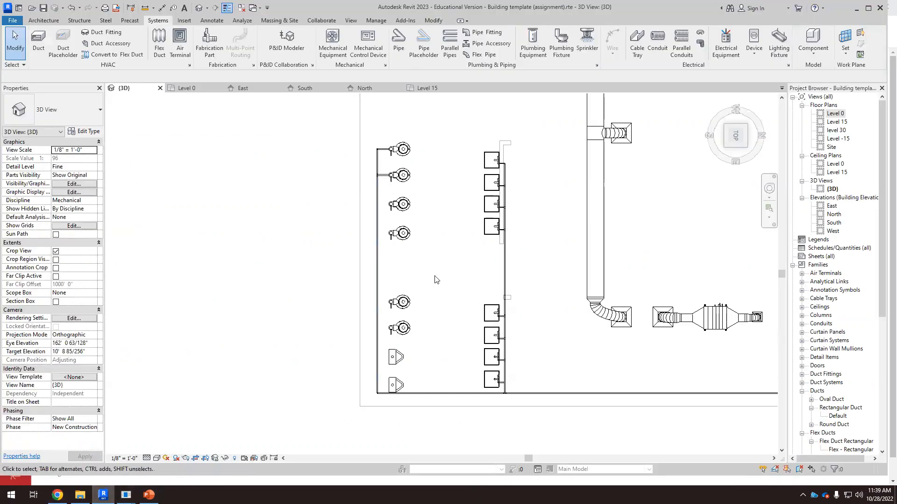
pyautogui.scroll(4, 395, 237)
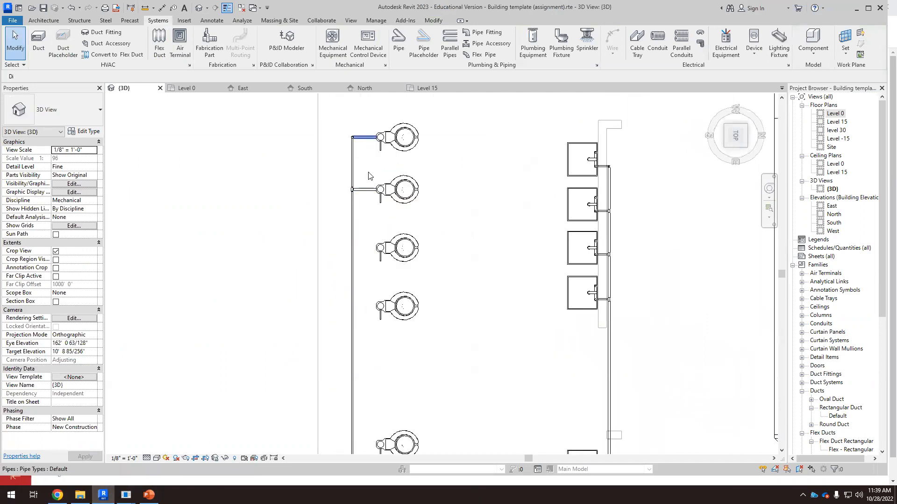
pyautogui.click(365, 138)
pyautogui.click(380, 249)
pyautogui.click(381, 309)
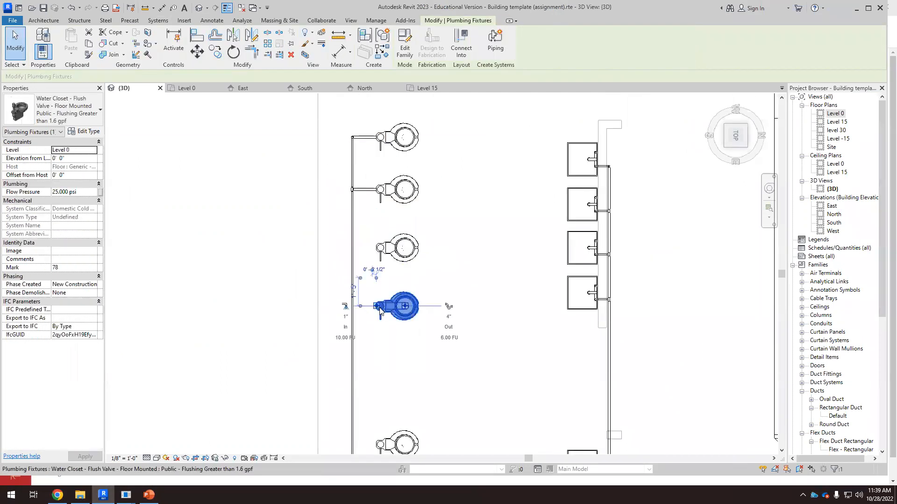
pyautogui.click(366, 233)
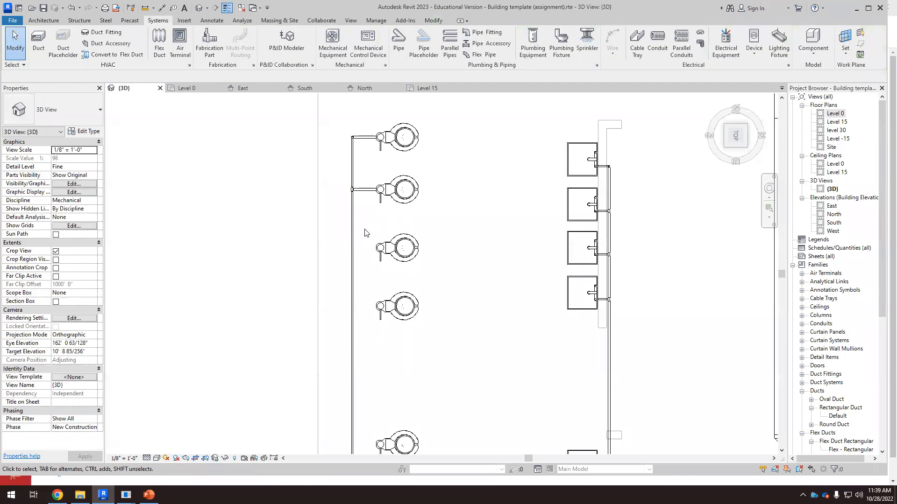
pyautogui.scroll(5, 365, 233)
# Step: Draw a branch pipe from the third water closet's supply connector across to the vertical supply pipe
pyautogui.click(396, 270)
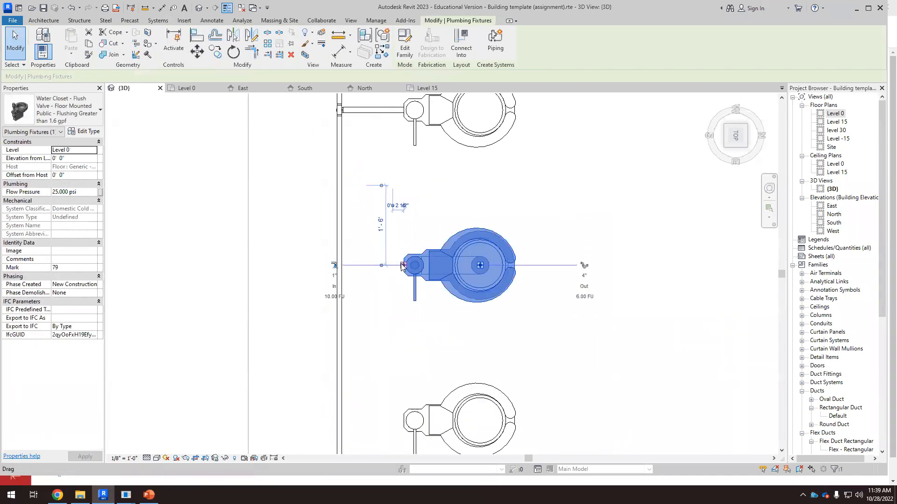
pyautogui.rightClick(402, 266)
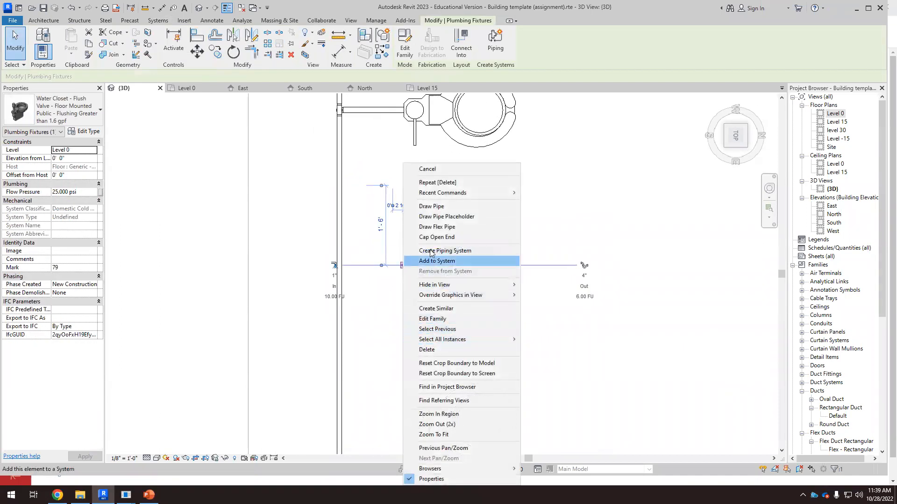
pyautogui.click(431, 206)
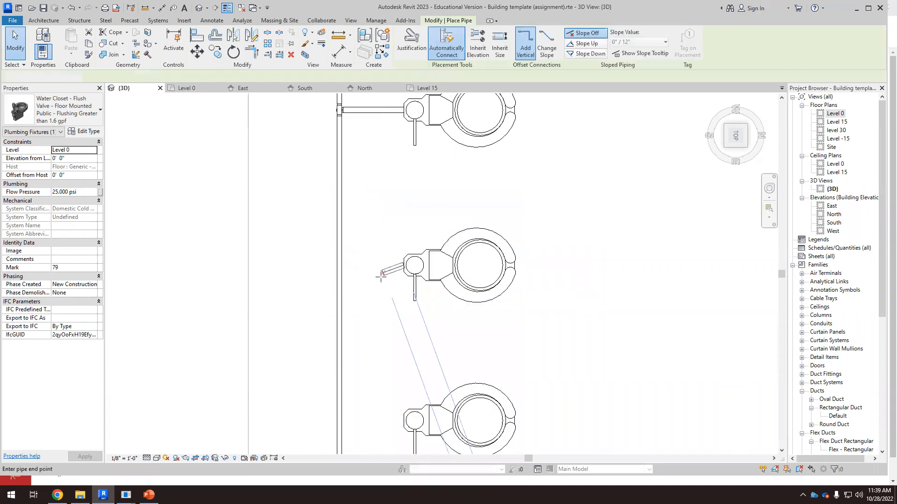
pyautogui.click(355, 266)
pyautogui.press('Escape')
pyautogui.press('Escape')
# Step: Draw a branch pipe from the fourth water closet's supply connector toward the vertical supply pipe
pyautogui.click(407, 423)
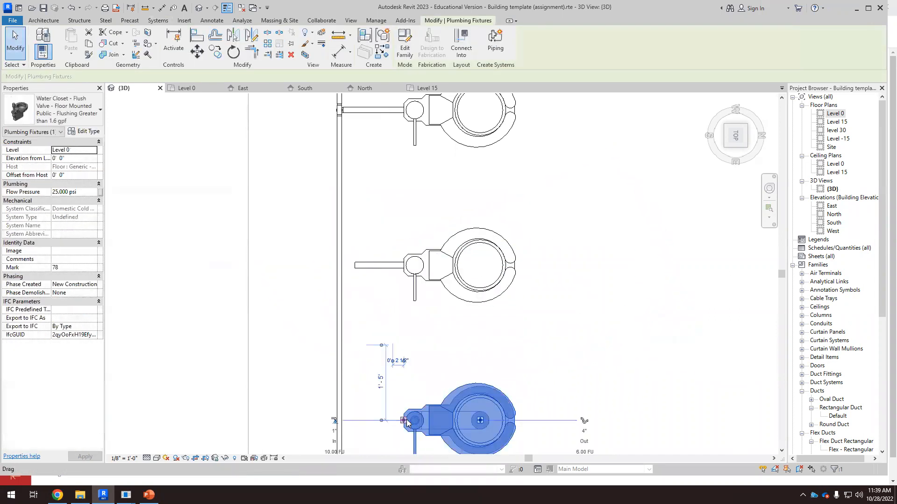
pyautogui.rightClick(403, 423)
pyautogui.click(432, 138)
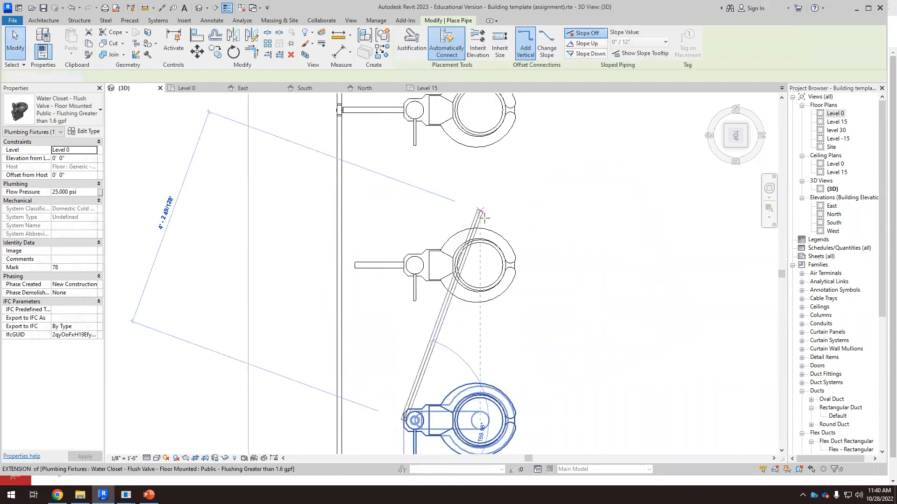
pyautogui.scroll(-3, 402, 381)
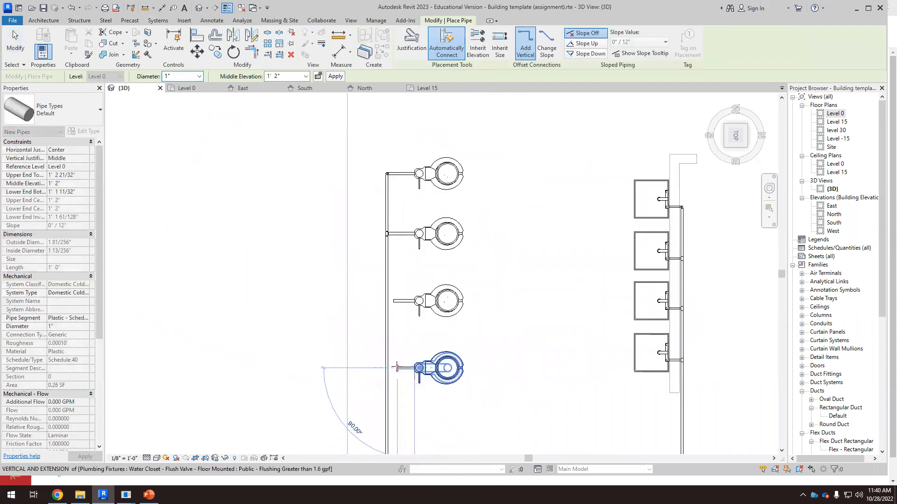
pyautogui.press('Escape')
pyautogui.press('Escape')
# Step: Extend the lower vertical supply pipe upward so it reaches the new water closet branches
pyautogui.scroll(-3, 397, 345)
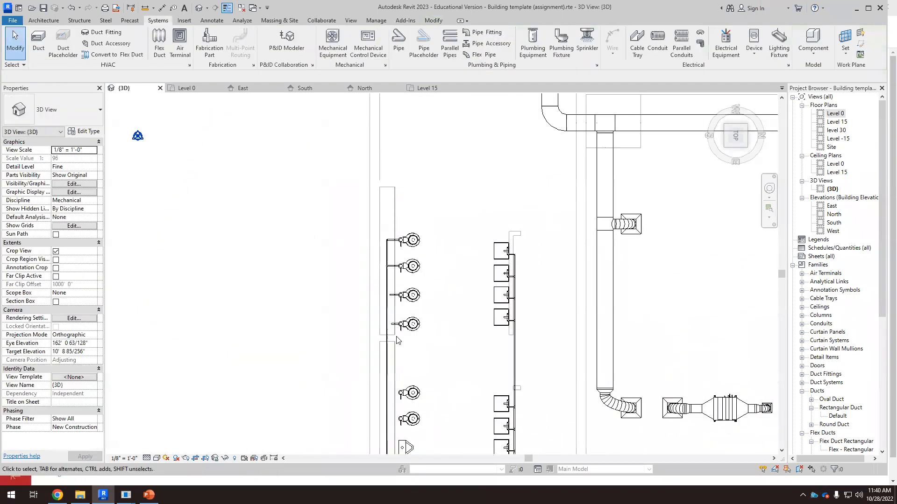
pyautogui.scroll(-2, 398, 340)
pyautogui.click(387, 439)
pyautogui.moveTo(387, 443); pyautogui.dragTo(386, 310)
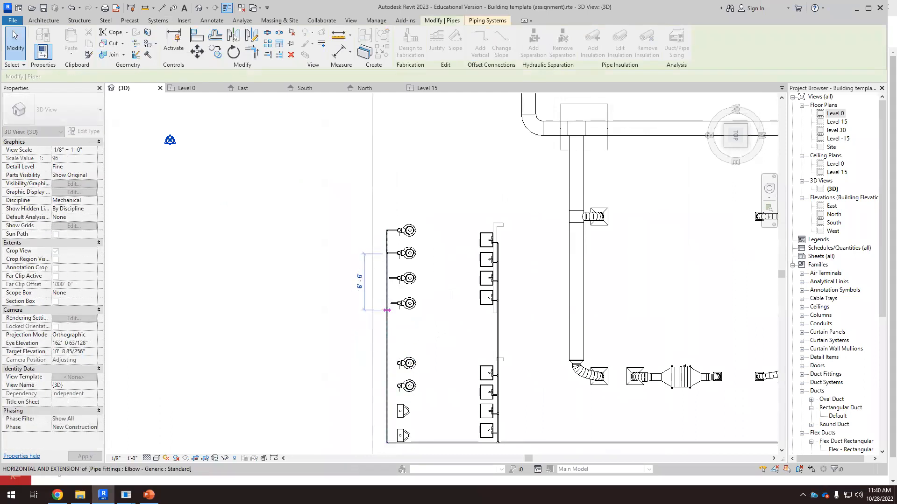
pyautogui.click(446, 330)
pyautogui.scroll(2, 424, 300)
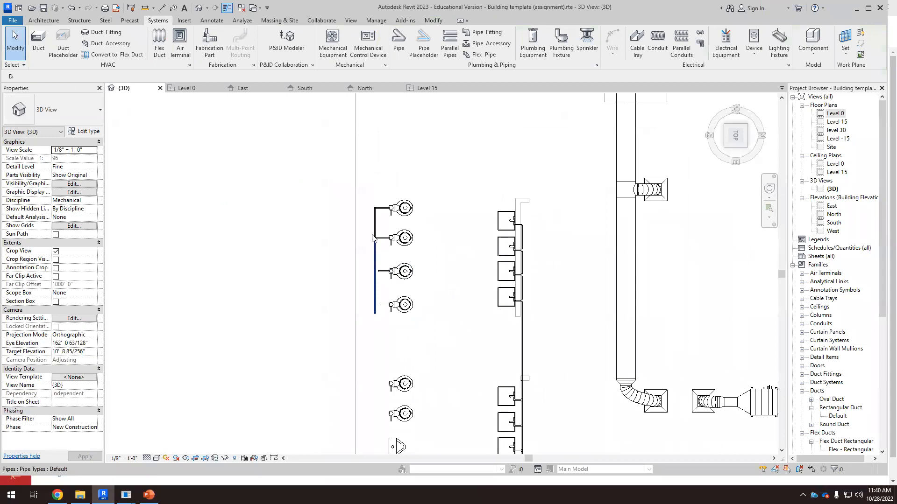
# Step: Delete the pipe segments and fittings at the upper end of the vertical supply pipe beside the upper water closets
pyautogui.click(372, 235)
pyautogui.scroll(3, 372, 235)
pyautogui.click(367, 268)
pyautogui.moveTo(367, 268); pyautogui.dragTo(402, 209)
pyautogui.press('Delete')
pyautogui.click(385, 226)
pyautogui.press('Delete')
# Step: Extend the vertical supply pipe upward past the top water closet and set its diameter to 1 1/2"
pyautogui.moveTo(374, 176); pyautogui.dragTo(396, 124)
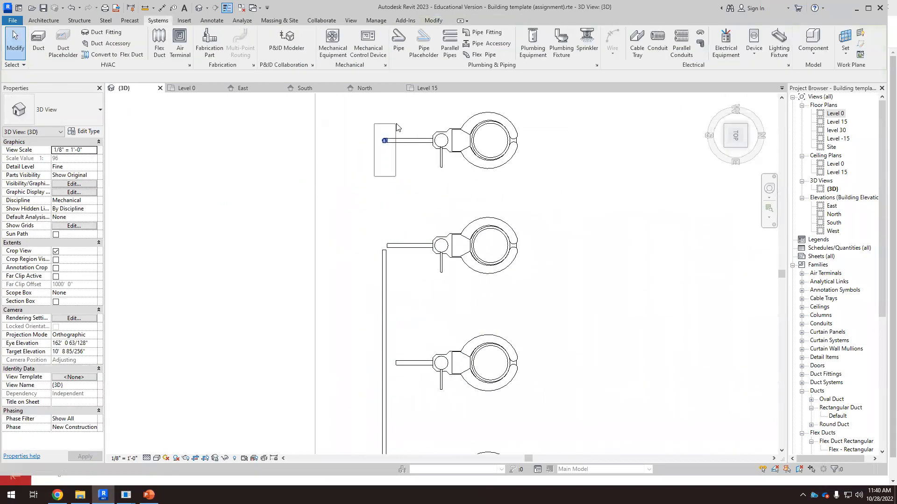
pyautogui.click(389, 266)
pyautogui.scroll(2, 386, 219)
pyautogui.moveTo(384, 268); pyautogui.dragTo(392, 149)
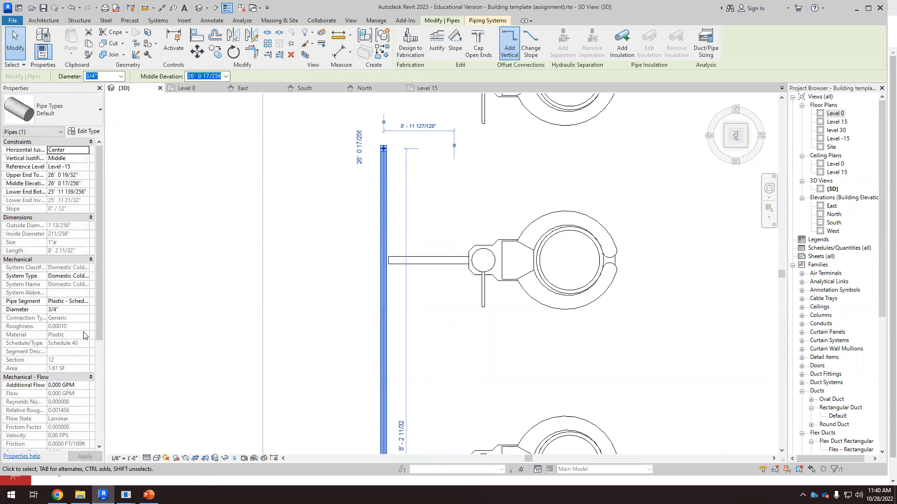
pyautogui.scroll(-3, 84, 335)
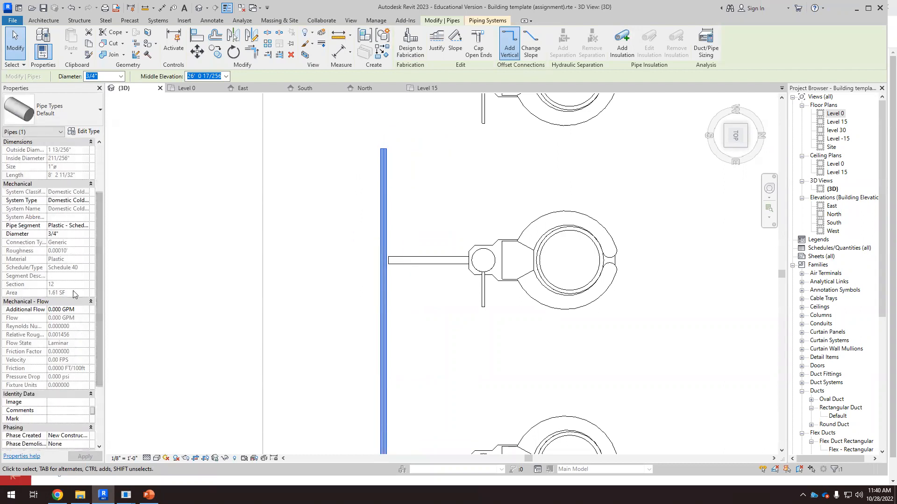
pyautogui.scroll(3, 73, 293)
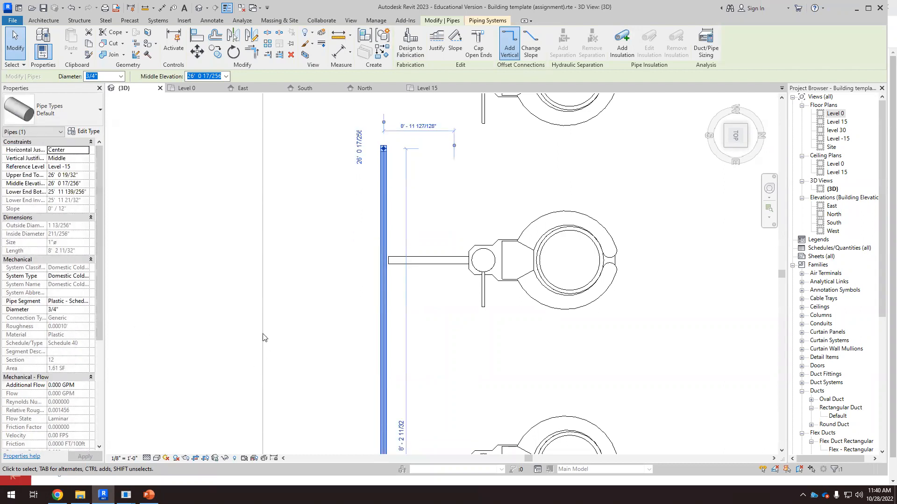
pyautogui.click(52, 310)
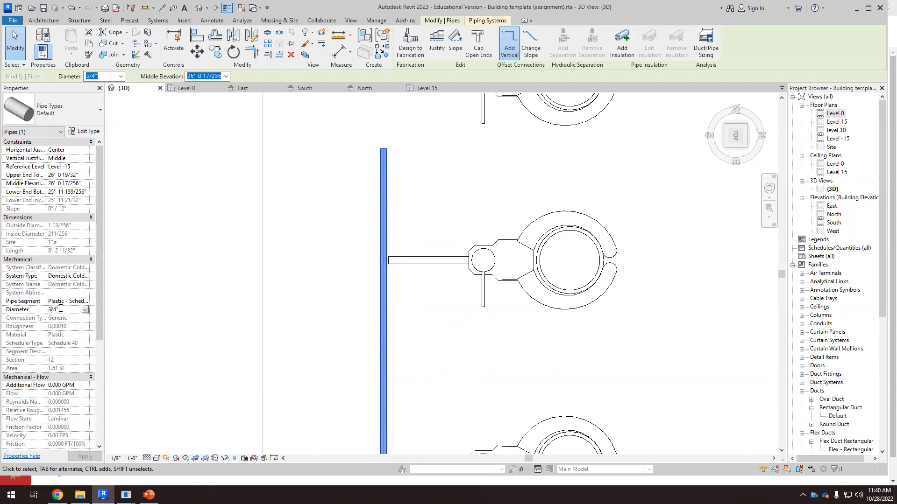
pyautogui.write('1 ')
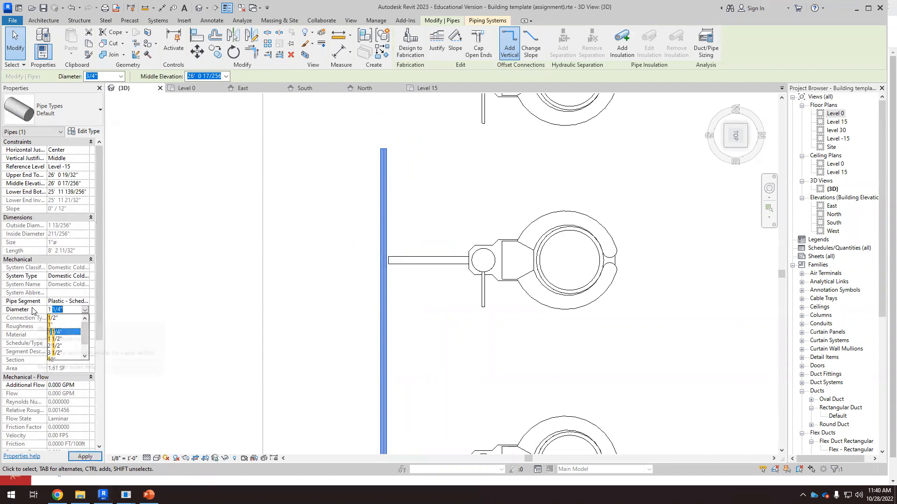
pyautogui.write('1')
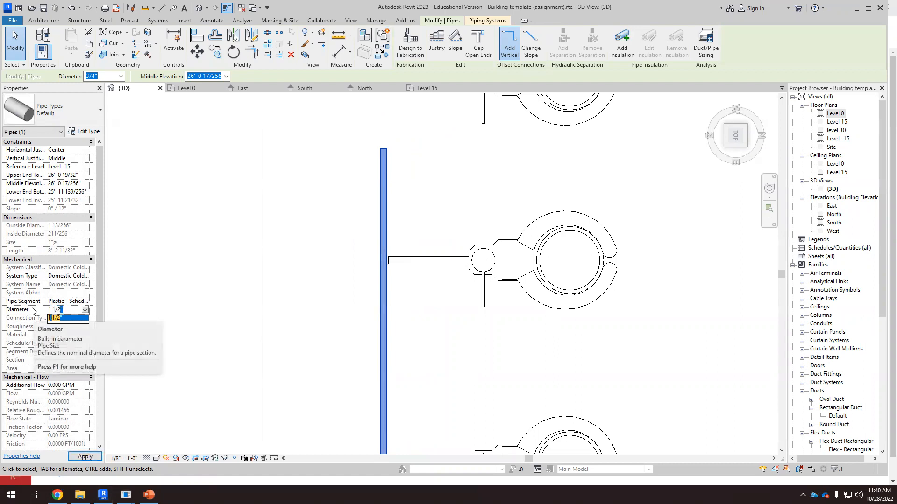
# Step: Connect the vertical supply pipe's upper end to the top water closet's branch pipe
pyautogui.scroll(-6, 369, 369)
pyautogui.scroll(7, 387, 298)
pyautogui.moveTo(354, 308); pyautogui.dragTo(349, 214)
pyautogui.scroll(4, 357, 212)
pyautogui.click(417, 233)
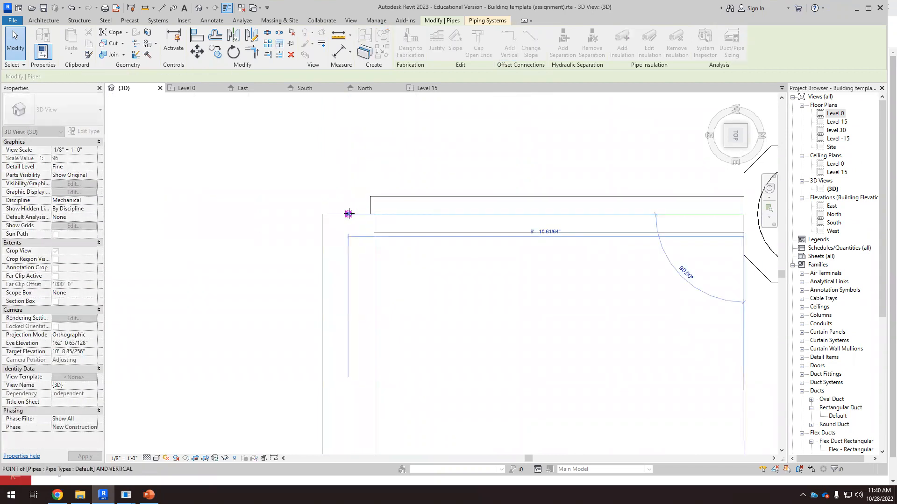
pyautogui.scroll(-8, 414, 172)
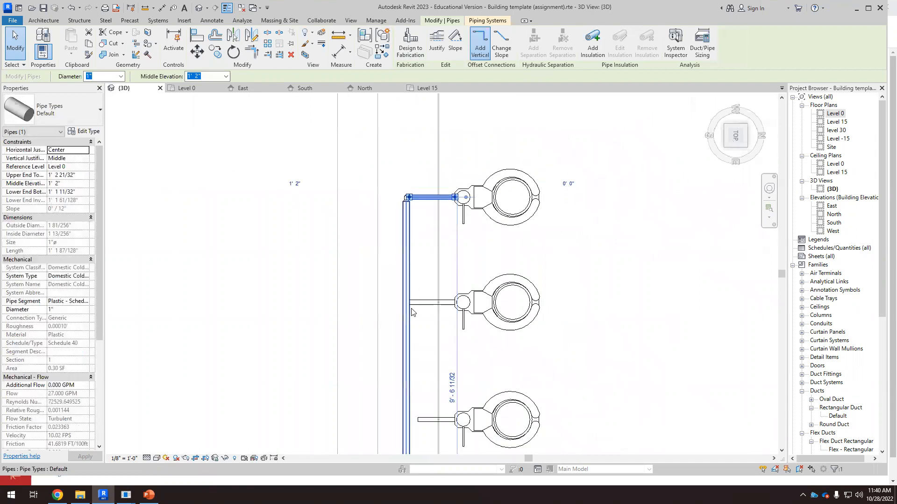
pyautogui.scroll(2, 414, 334)
# Step: Connect the second, third and fourth water closet branch pipes to the vertical supply pipe
pyautogui.click(425, 286)
pyautogui.scroll(2, 408, 293)
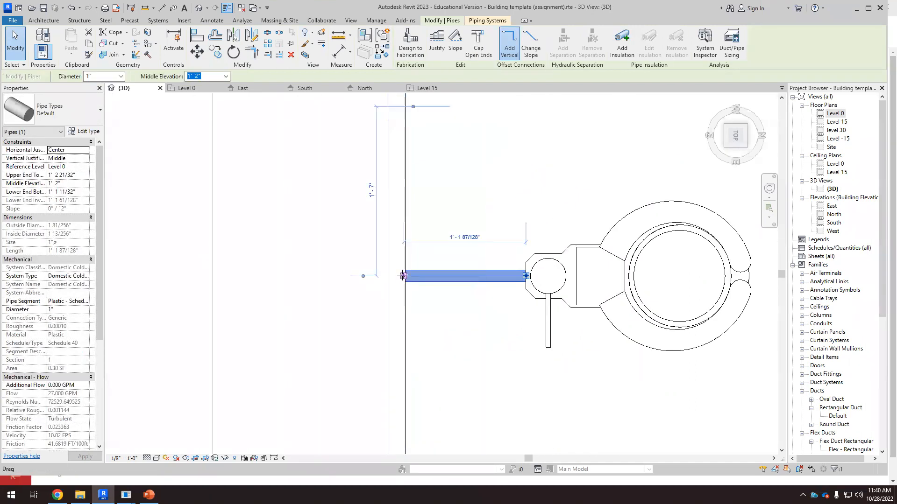
pyautogui.moveTo(402, 276); pyautogui.dragTo(396, 276)
pyautogui.scroll(-5, 459, 206)
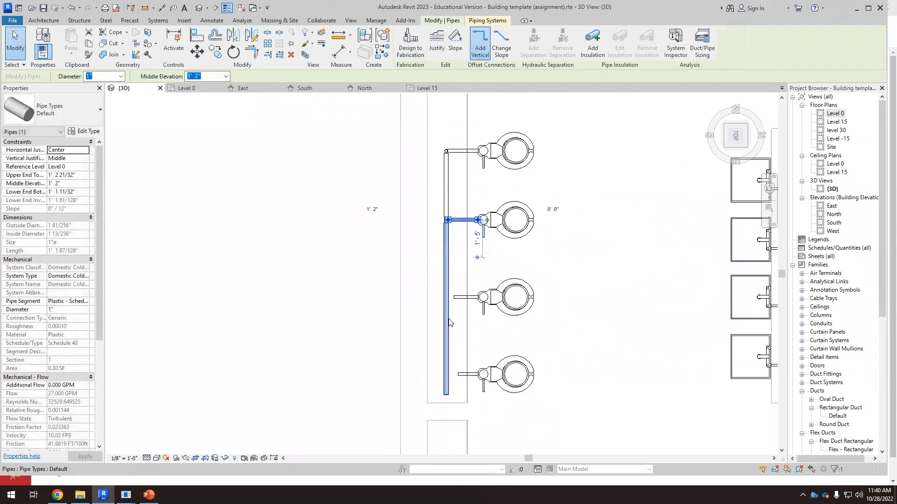
pyautogui.scroll(3, 449, 314)
pyautogui.click(467, 279)
pyautogui.scroll(1, 450, 291)
pyautogui.moveTo(452, 273); pyautogui.dragTo(429, 273)
pyautogui.scroll(-7, 488, 202)
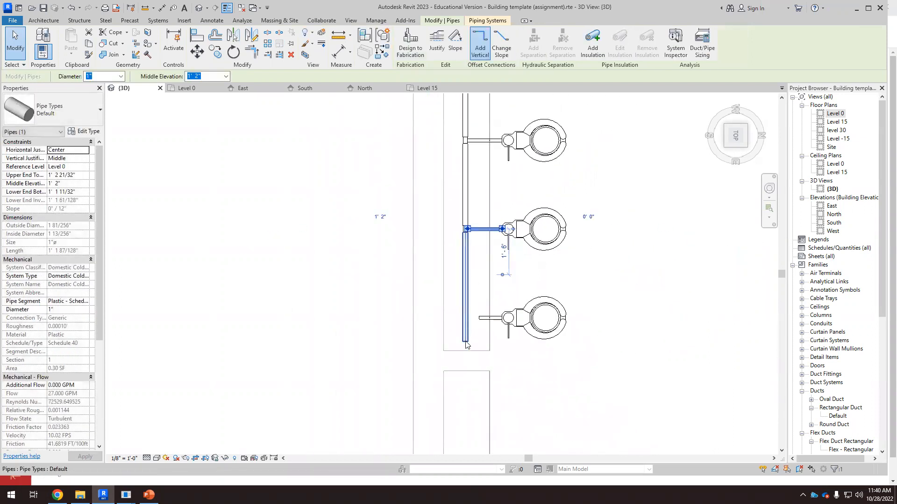
pyautogui.scroll(6, 469, 343)
pyautogui.moveTo(486, 292); pyautogui.dragTo(452, 291)
pyautogui.moveTo(470, 333); pyautogui.dragTo(470, 333)
pyautogui.scroll(-5, 450, 299)
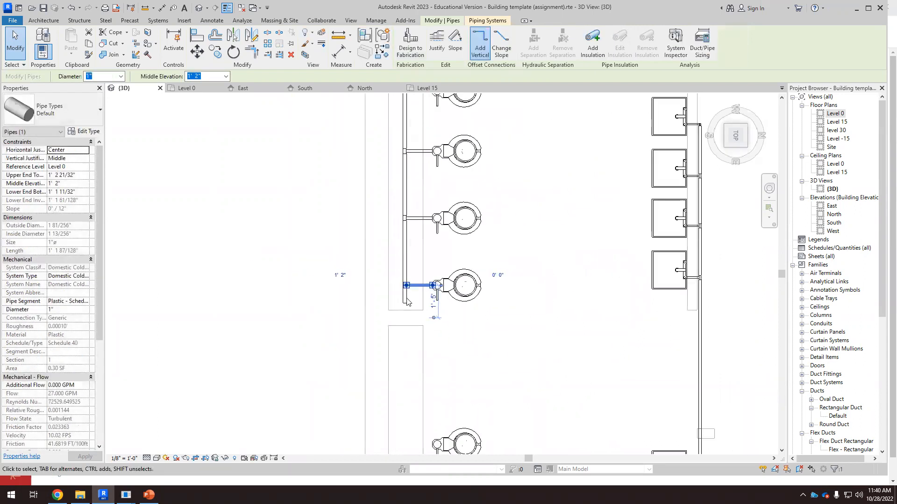
pyautogui.click(493, 349)
# Step: Draw a hot water pipe about 13' long from the end of the lower hot water main toward the urinals
pyautogui.scroll(2, 486, 304)
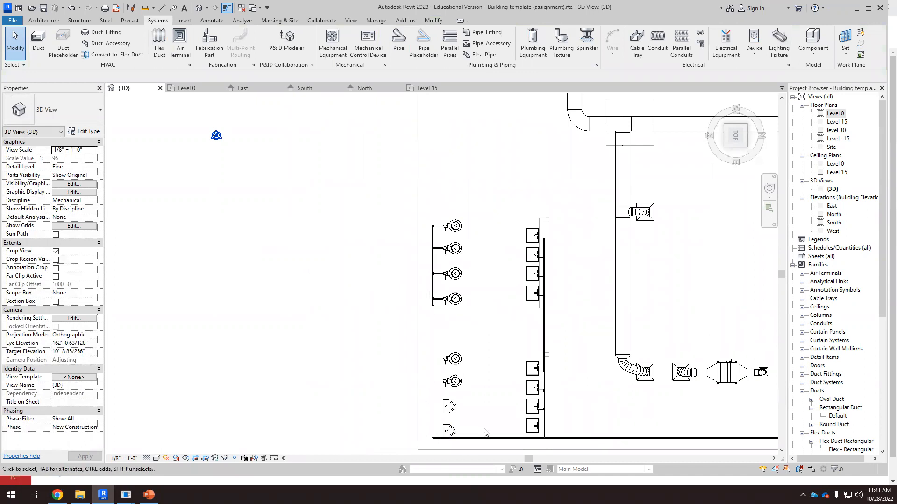
pyautogui.scroll(2, 433, 322)
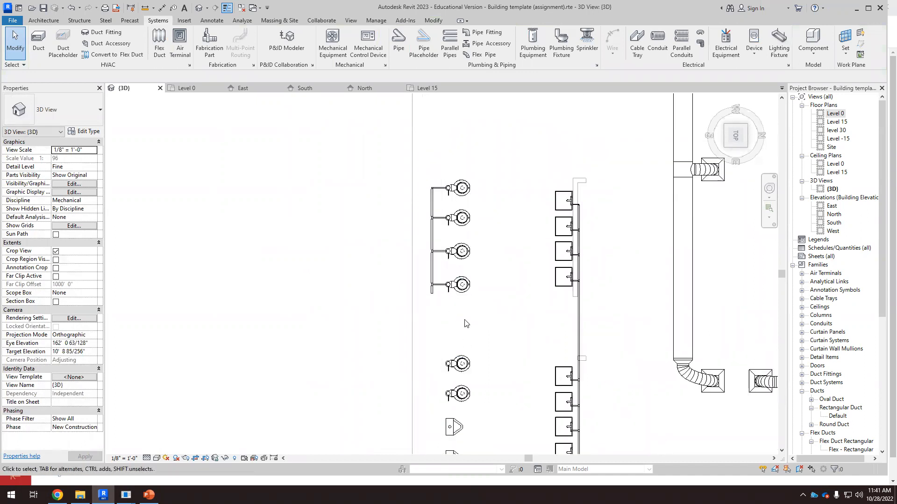
pyautogui.scroll(-3, 464, 317)
pyautogui.scroll(1, 476, 409)
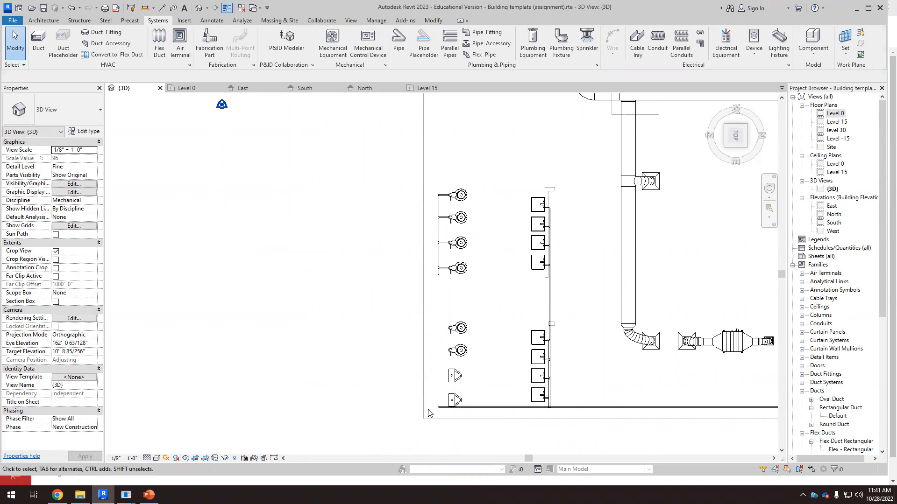
pyautogui.scroll(2, 476, 411)
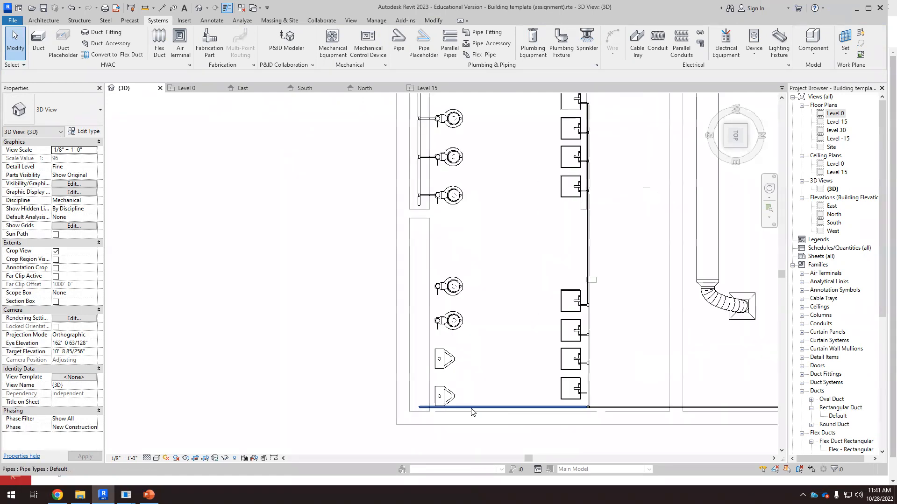
pyautogui.click(476, 407)
pyautogui.moveTo(500, 407); pyautogui.dragTo(507, 407)
pyautogui.rightClick(507, 408)
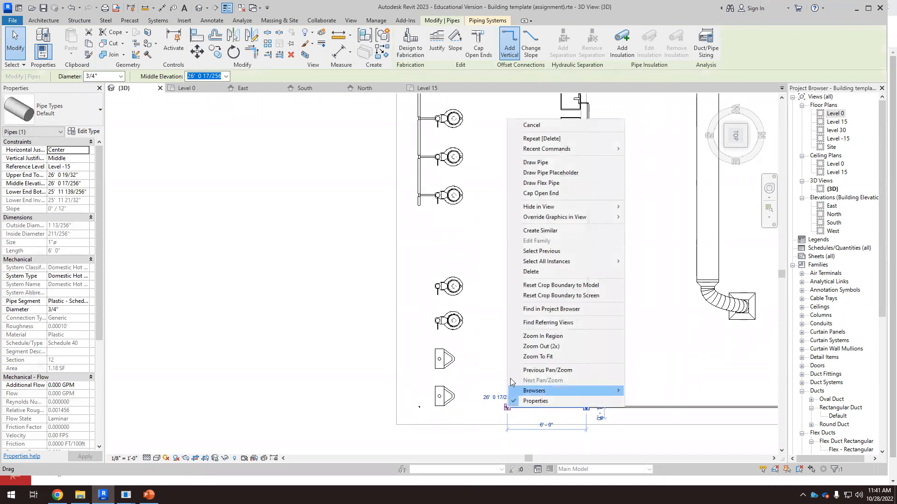
pyautogui.click(536, 162)
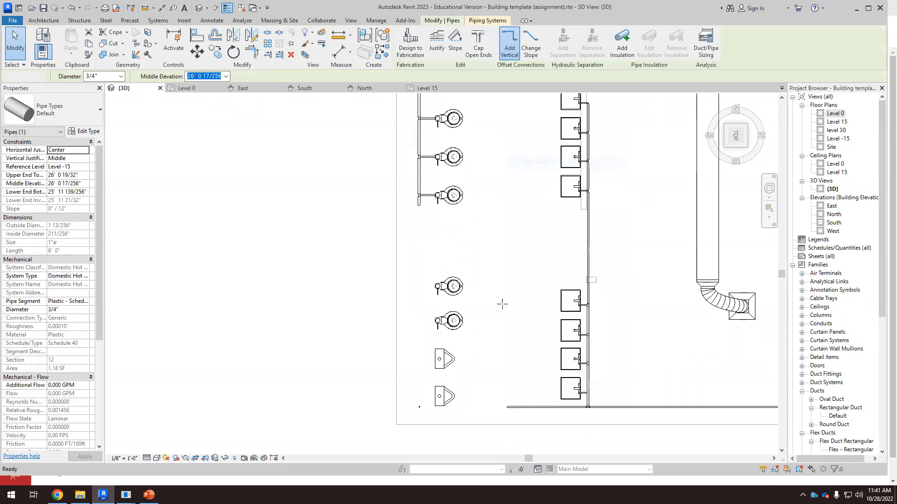
pyautogui.click(508, 237)
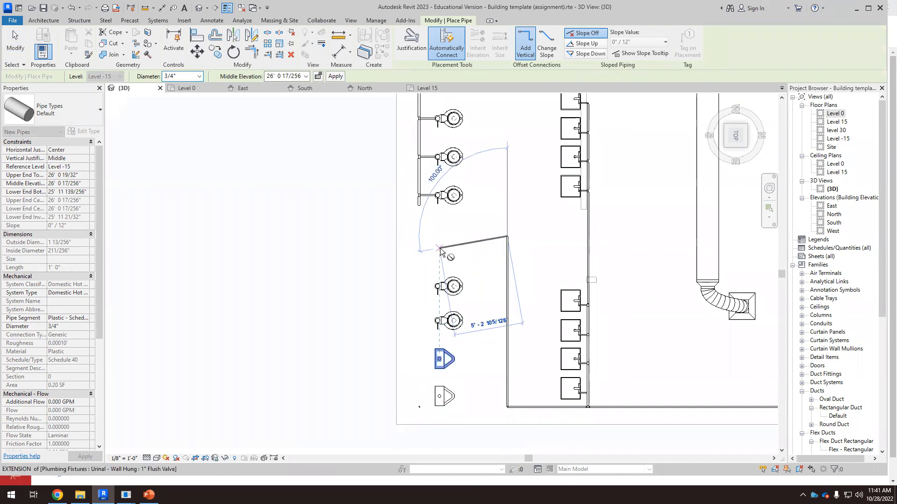
pyautogui.press('Escape')
pyautogui.press('Escape')
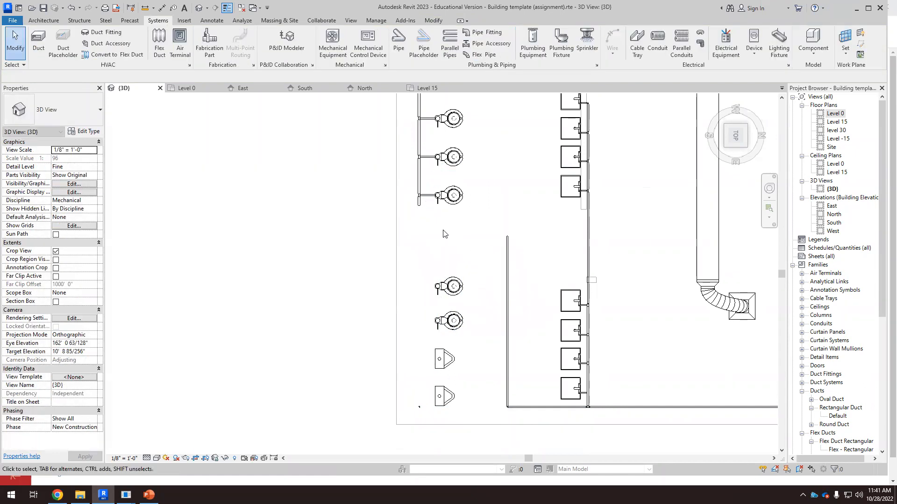
# Step: Copy the short cold water pipe stub below the upper water closets downward by about 4'-6"
pyautogui.scroll(-1, 428, 292)
pyautogui.scroll(1, 425, 243)
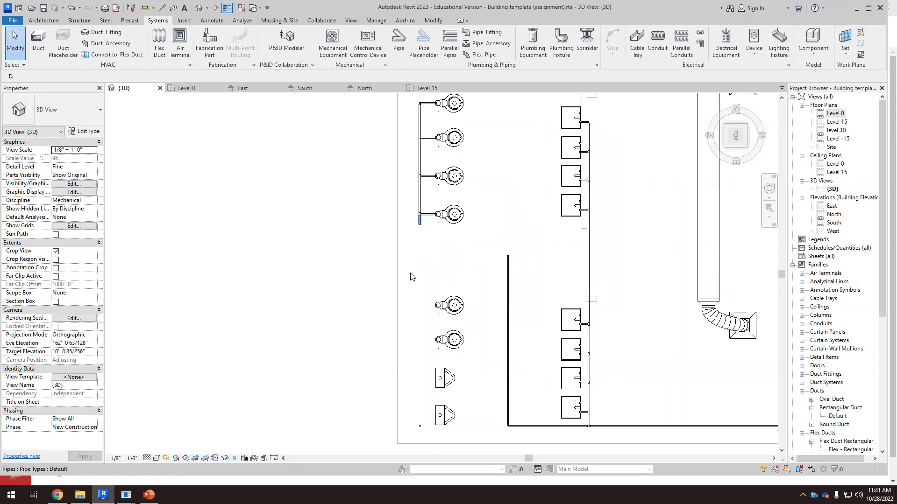
pyautogui.click(419, 219)
pyautogui.click(215, 52)
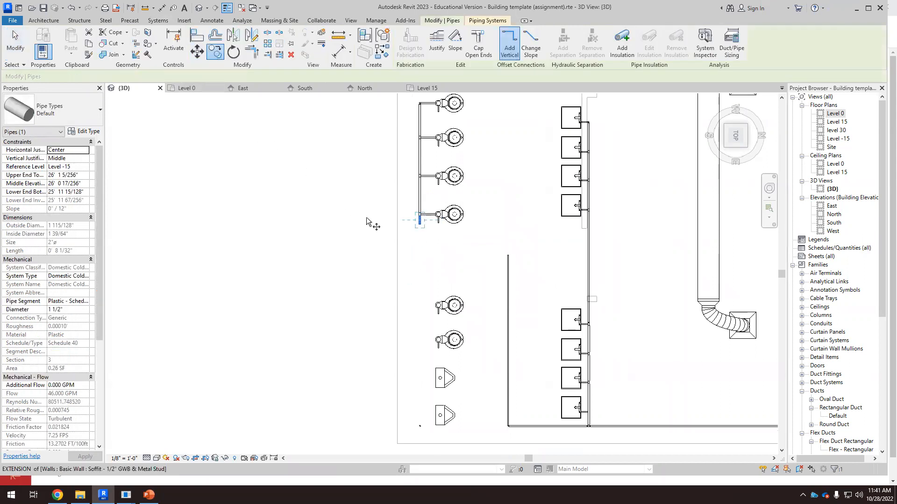
pyautogui.click(420, 220)
pyautogui.click(415, 282)
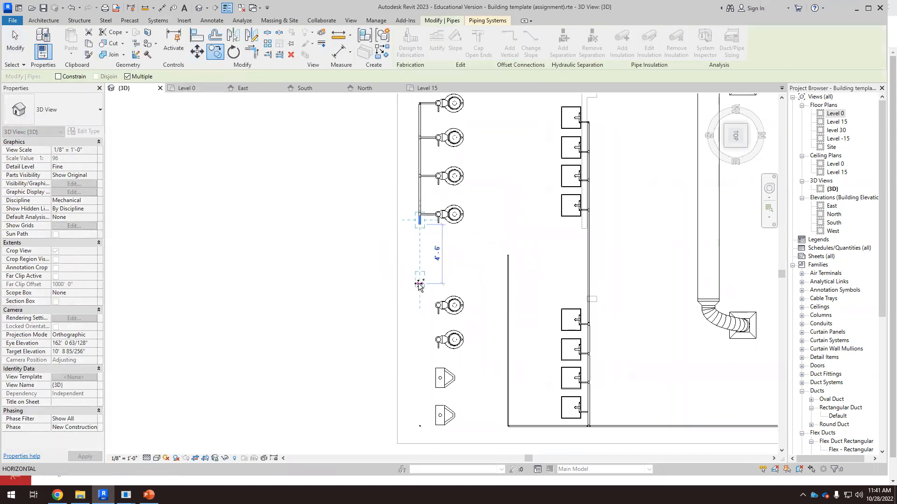
pyautogui.press('Escape')
pyautogui.press('Escape')
# Step: Extend the copied cold water pipe downward alongside the lower water closets and urinals
pyautogui.scroll(1, 420, 339)
pyautogui.scroll(2, 413, 269)
pyautogui.click(421, 261)
pyautogui.scroll(-3, 441, 218)
pyautogui.moveTo(431, 252); pyautogui.dragTo(426, 398)
pyautogui.moveTo(429, 443); pyautogui.dragTo(426, 434)
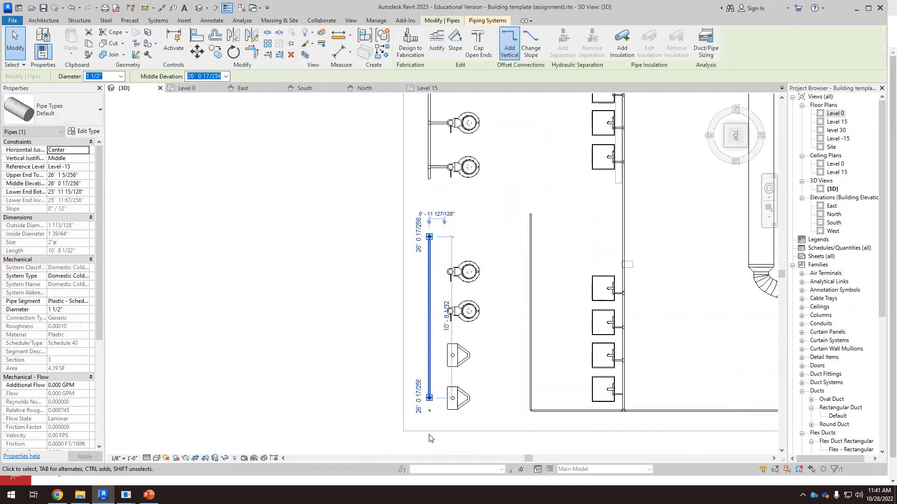
pyautogui.press('Escape')
pyautogui.press('Delete')
pyautogui.scroll(-3, 441, 411)
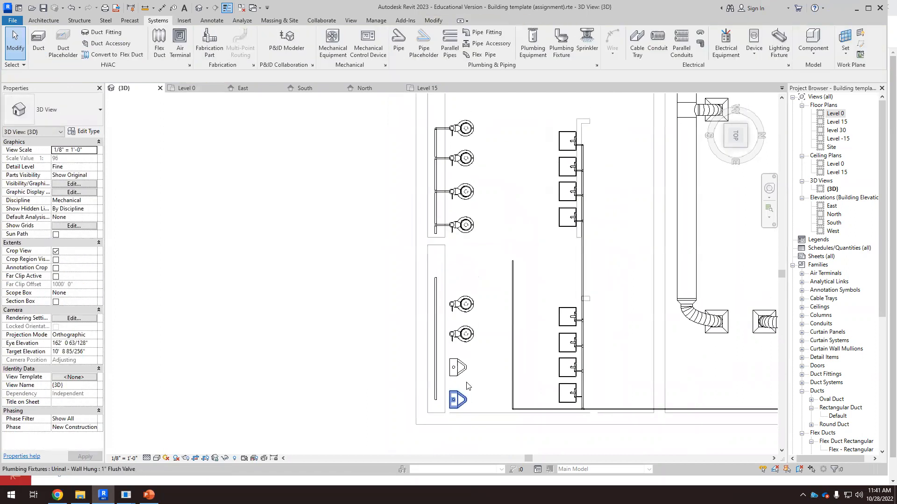
# Step: Extend the copied cold water pipe upward to join the upper water closets' supply pipe
pyautogui.scroll(2, 454, 307)
pyautogui.click(430, 299)
pyautogui.scroll(2, 436, 249)
pyautogui.moveTo(425, 304); pyautogui.dragTo(425, 214)
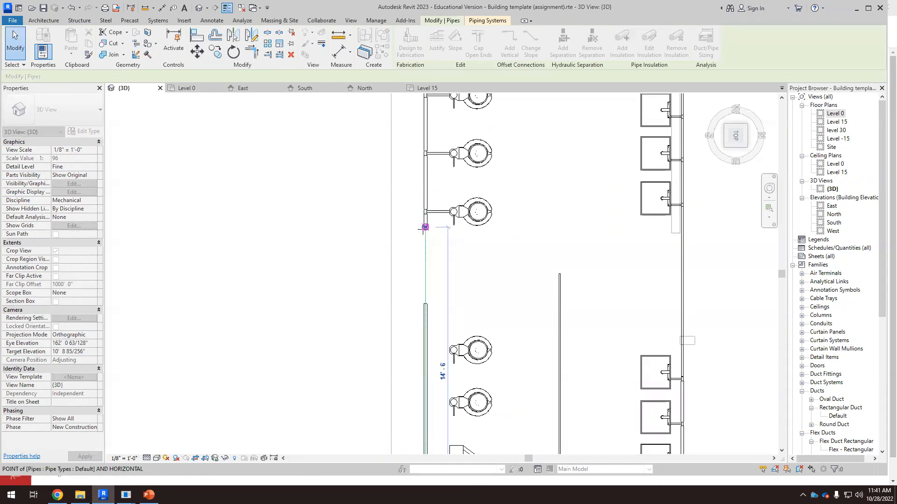
pyautogui.click(517, 301)
# Step: Try to set the new hot water pipe's diameter to 1"
pyautogui.click(559, 278)
pyautogui.scroll(-1, 484, 257)
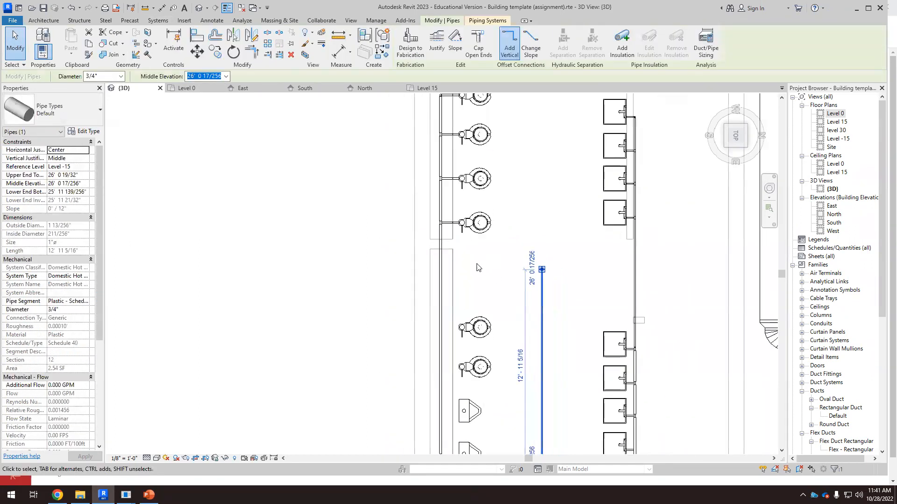
pyautogui.scroll(1, 423, 269)
pyautogui.click(446, 268)
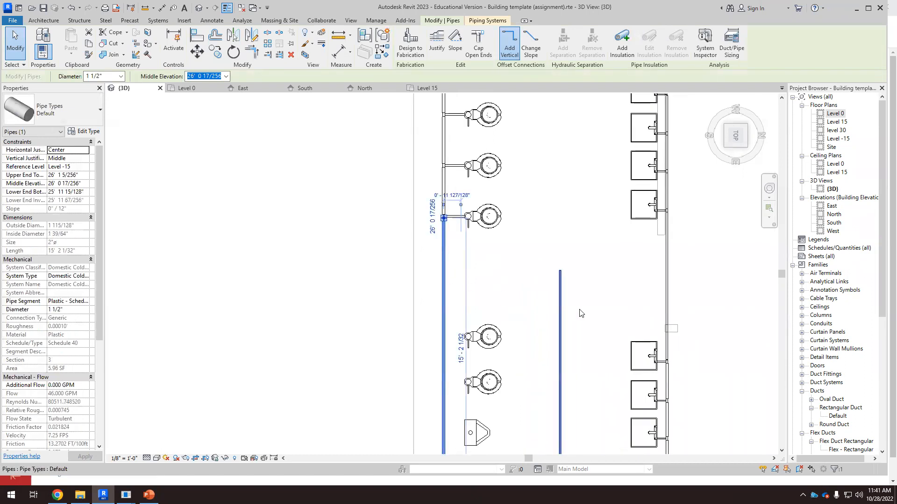
pyautogui.scroll(-2, 526, 271)
pyautogui.click(555, 289)
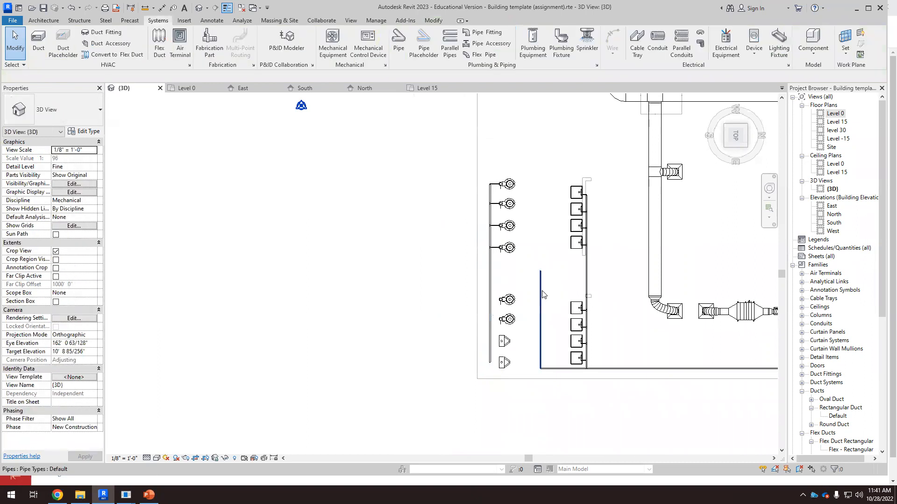
pyautogui.click(541, 297)
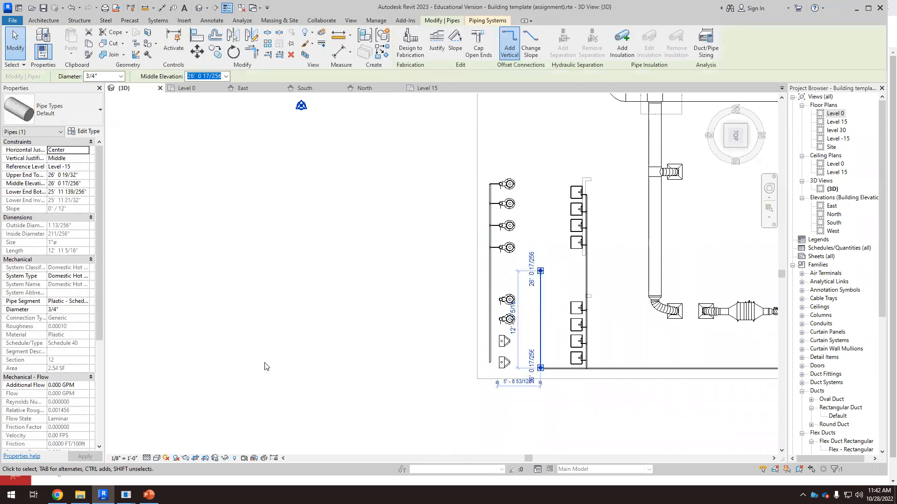
pyautogui.click(49, 309)
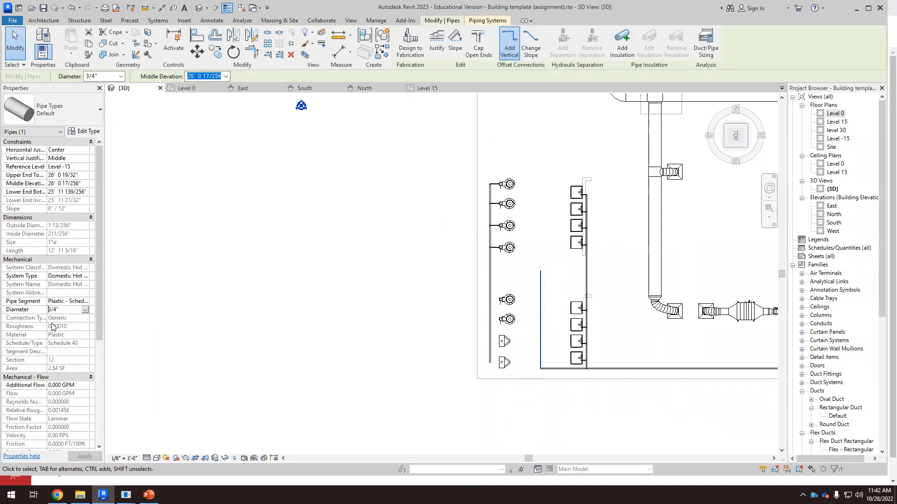
pyautogui.write('1')
pyautogui.press('Return')
# Step: Try to set the vertical hot water pipe's diameter to 1 3/4"
pyautogui.scroll(3, 553, 345)
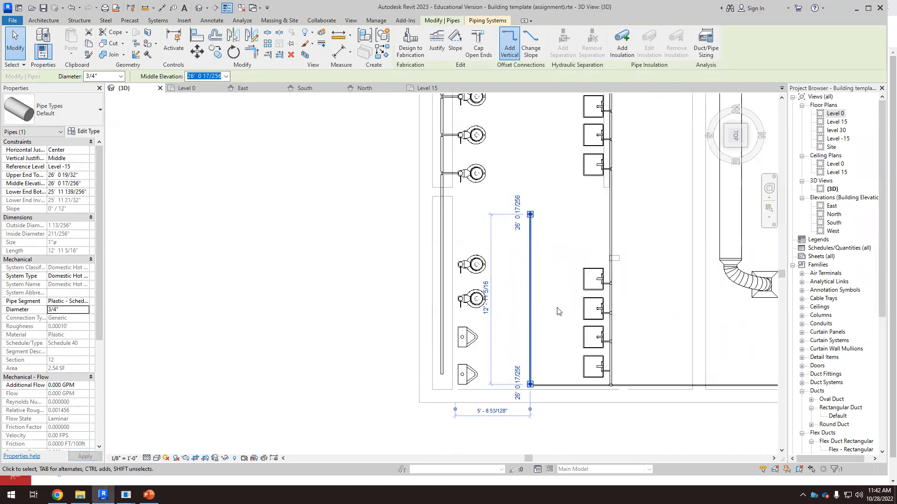
pyautogui.scroll(1, 558, 312)
pyautogui.click(539, 397)
pyautogui.scroll(2, 538, 402)
pyautogui.scroll(-1, 470, 331)
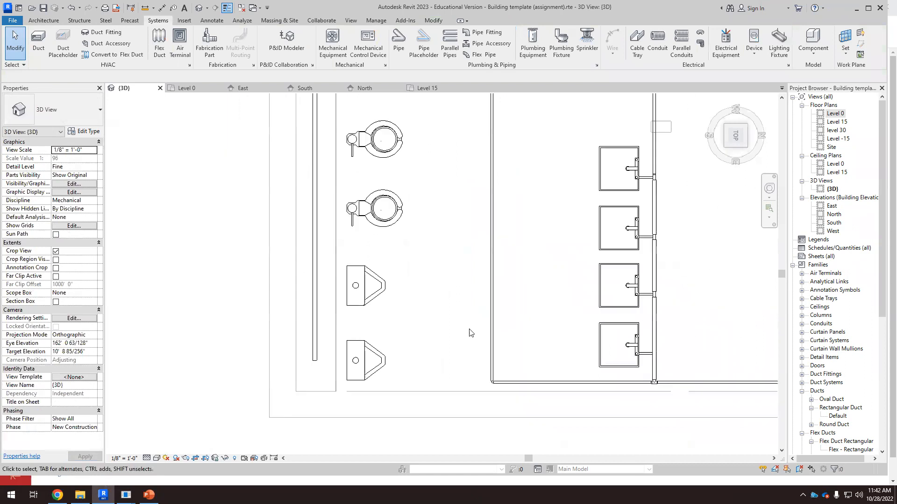
pyautogui.click(491, 316)
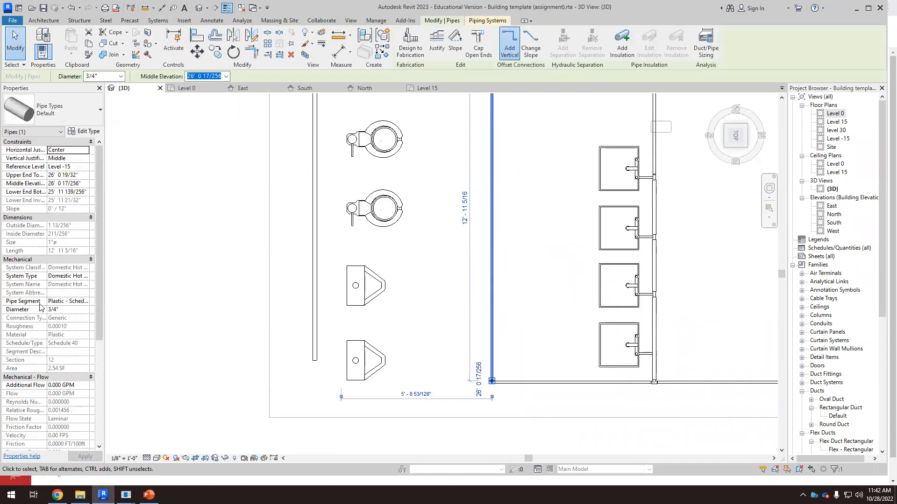
pyautogui.moveTo(47, 309); pyautogui.dragTo(48, 311)
pyautogui.click(50, 311)
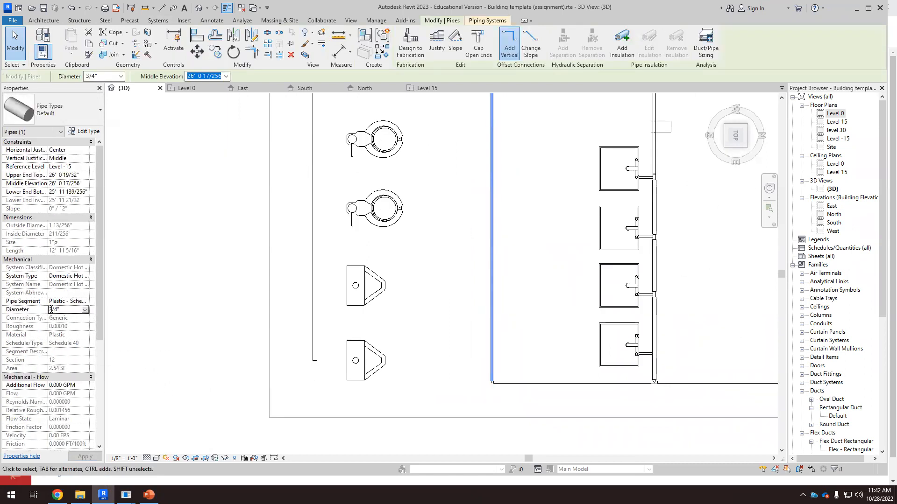
pyautogui.write('1')
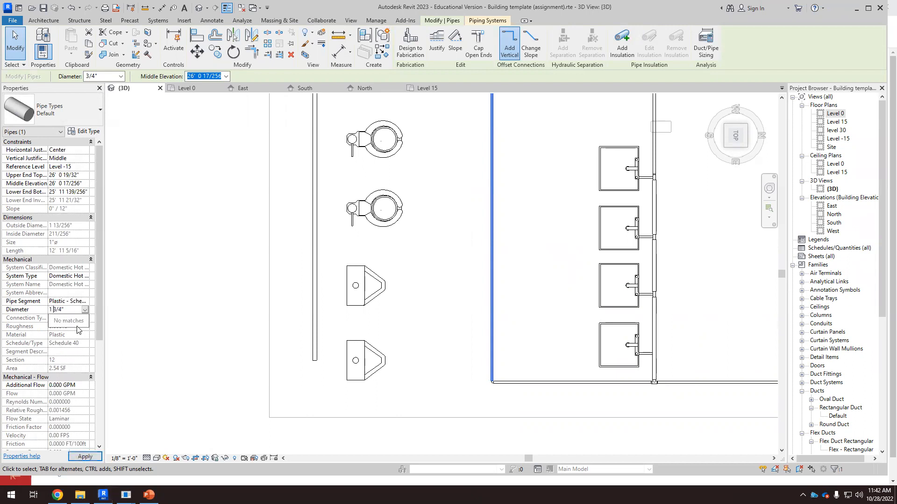
pyautogui.press('Return')
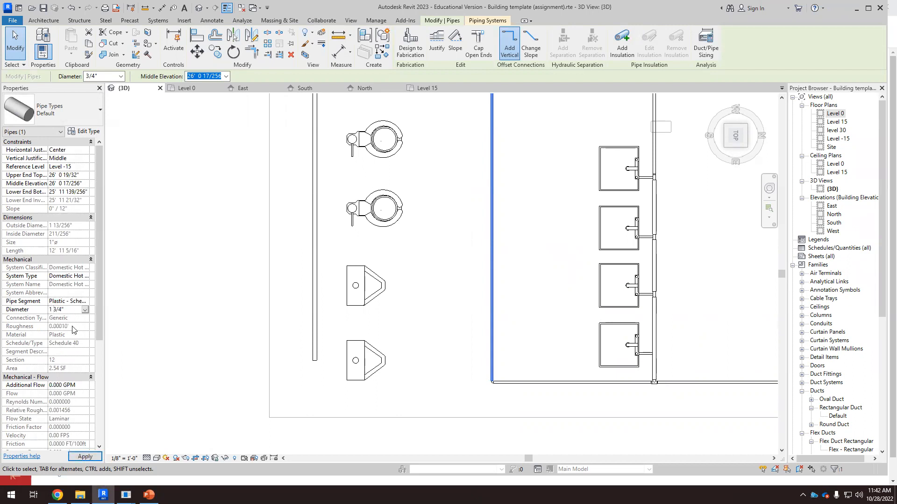
pyautogui.click(71, 312)
pyautogui.write('1 3/')
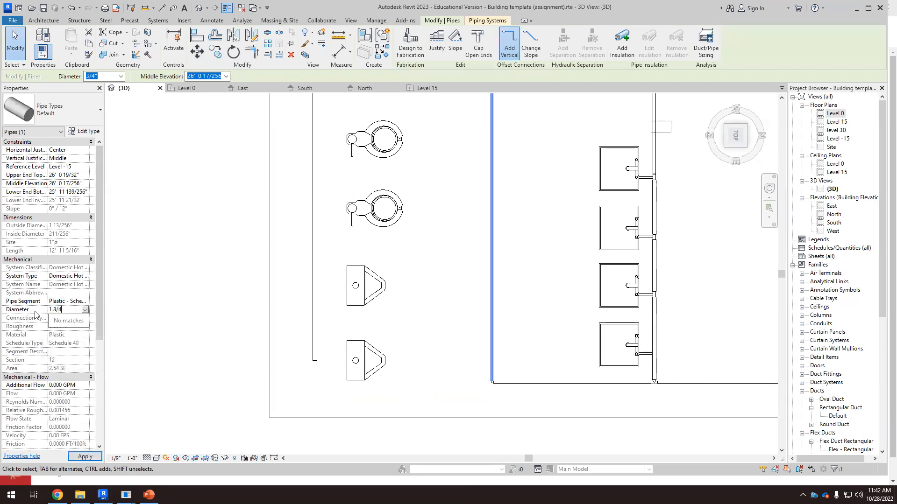
pyautogui.press('Escape')
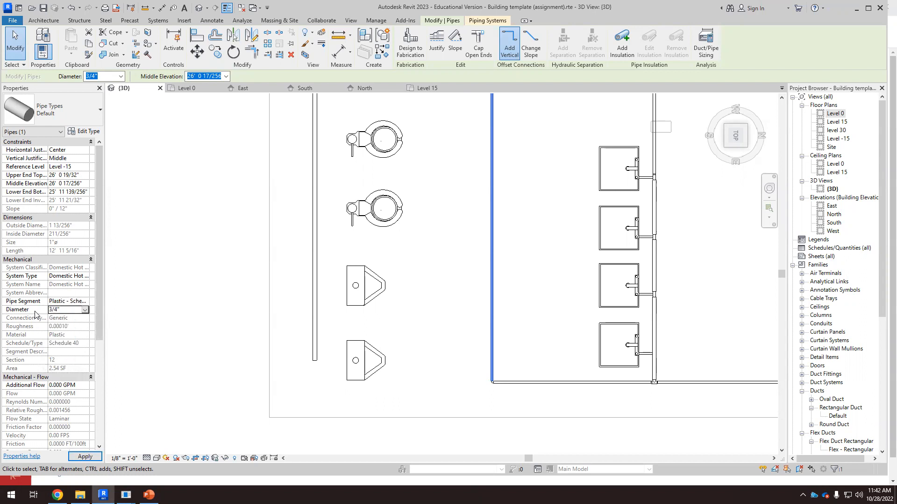
# Step: Set the vertical hot water pipe's diameter to 2"
pyautogui.click(53, 309)
pyautogui.doubleClick(49, 309)
pyautogui.write('2')
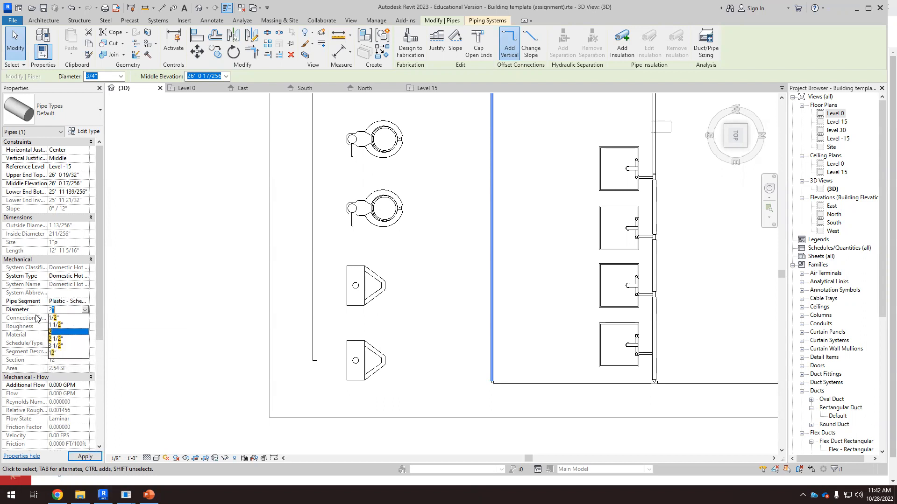
pyautogui.click(62, 333)
pyautogui.click(565, 327)
# Step: Draw a 2" pipe from the top of the vertical hot water pipe across to the vertical pipe beside the water closets
pyautogui.scroll(-3, 416, 311)
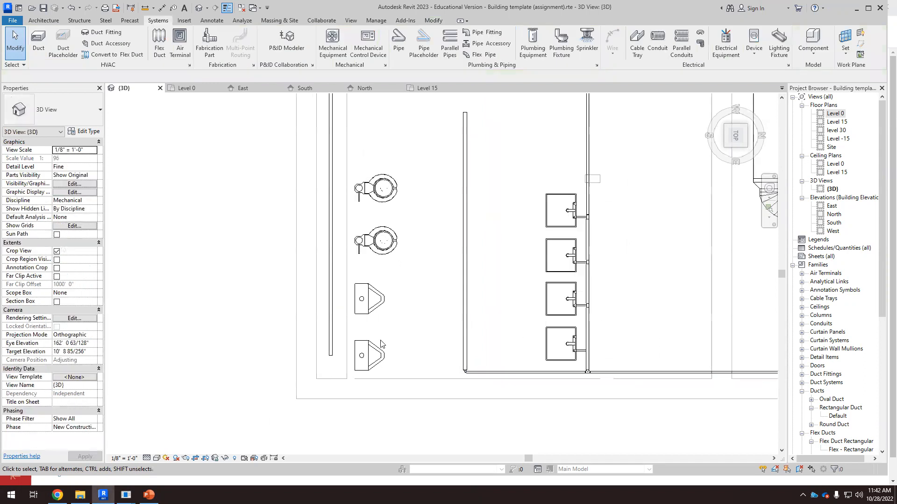
pyautogui.scroll(3, 431, 196)
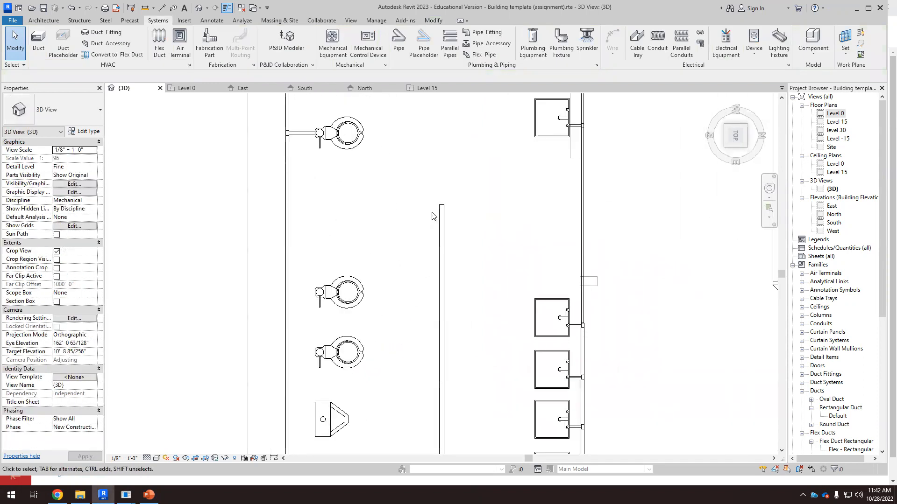
pyautogui.click(440, 212)
pyautogui.rightClick(441, 211)
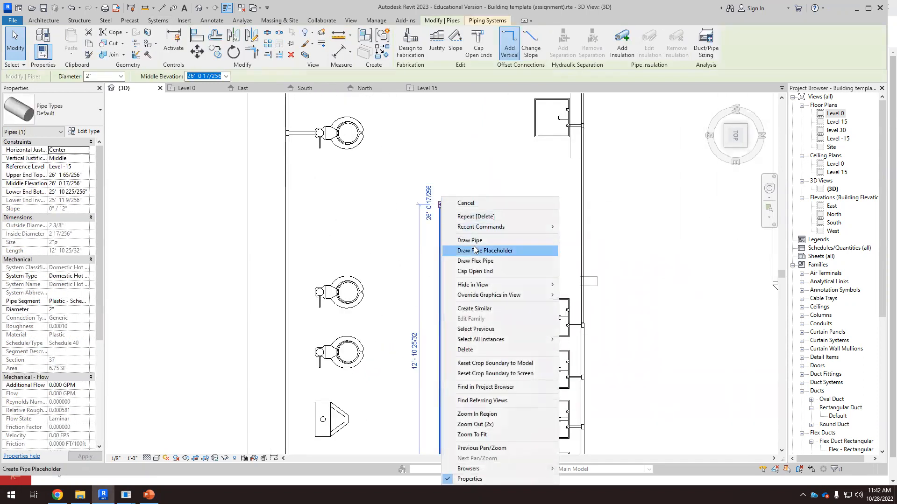
pyautogui.click(470, 240)
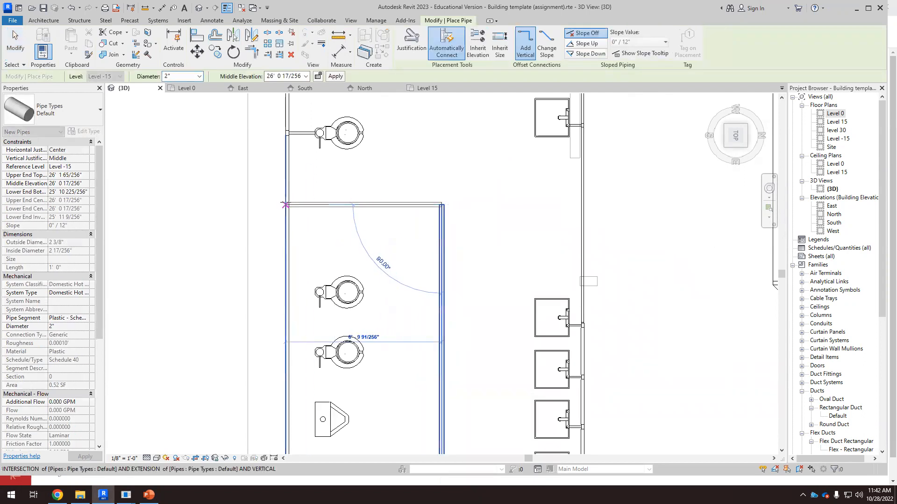
pyautogui.click(287, 204)
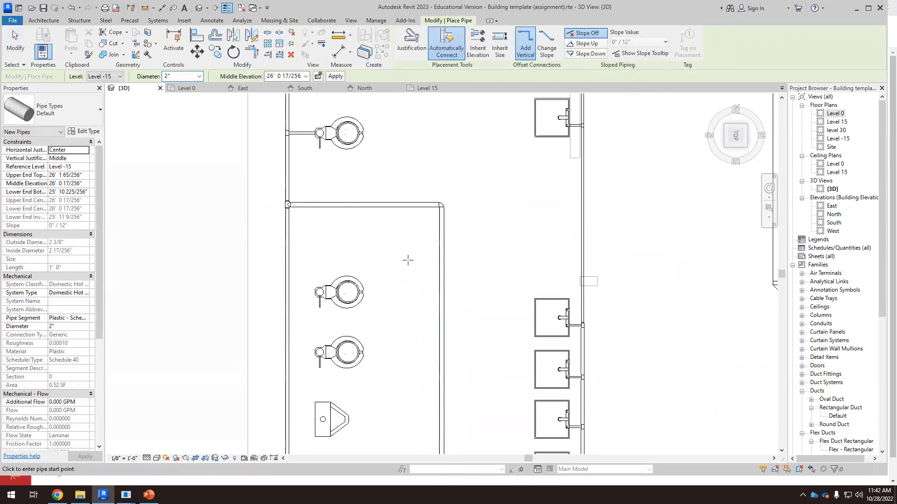
pyautogui.press('Escape')
pyautogui.press('Escape')
# Step: Set the two horizontal hot water pipe segments along the bottom to 2" diameter
pyautogui.scroll(-2, 372, 223)
pyautogui.scroll(-2, 372, 223)
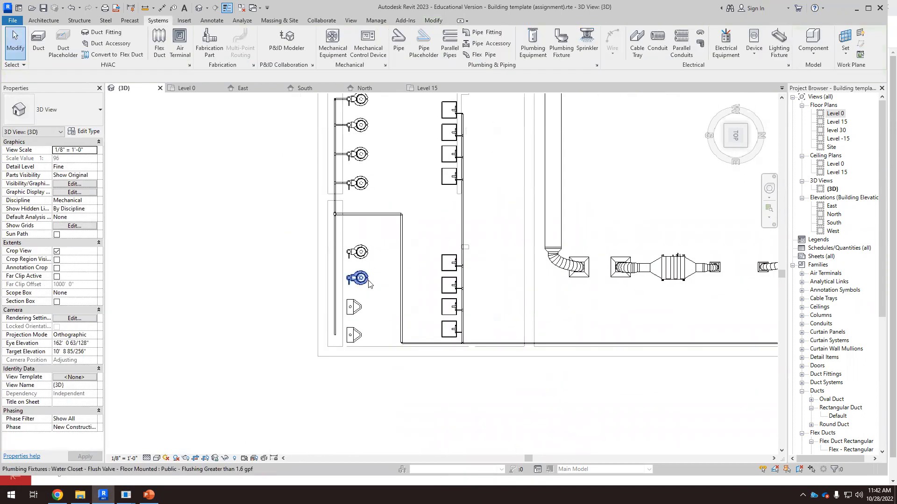
pyautogui.scroll(3, 429, 353)
pyautogui.click(427, 340)
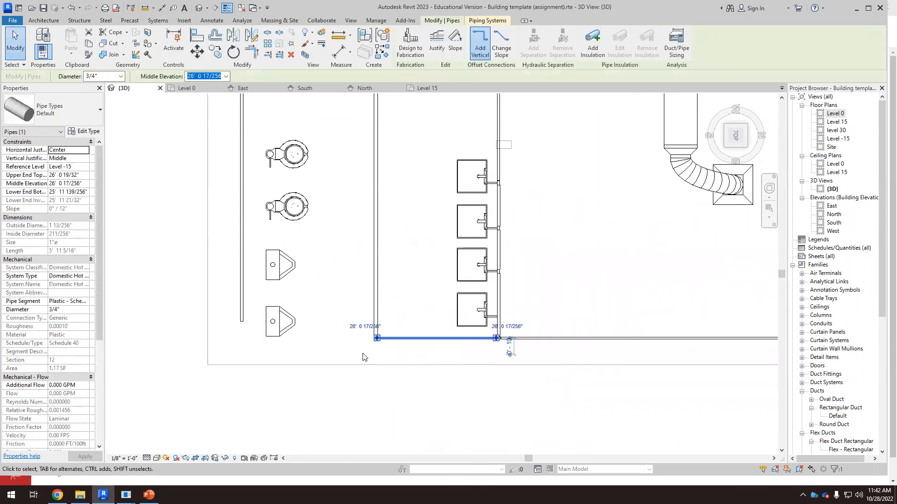
pyautogui.keyDown('ctrl'); pyautogui.click(573, 355); pyautogui.keyUp('ctrl')
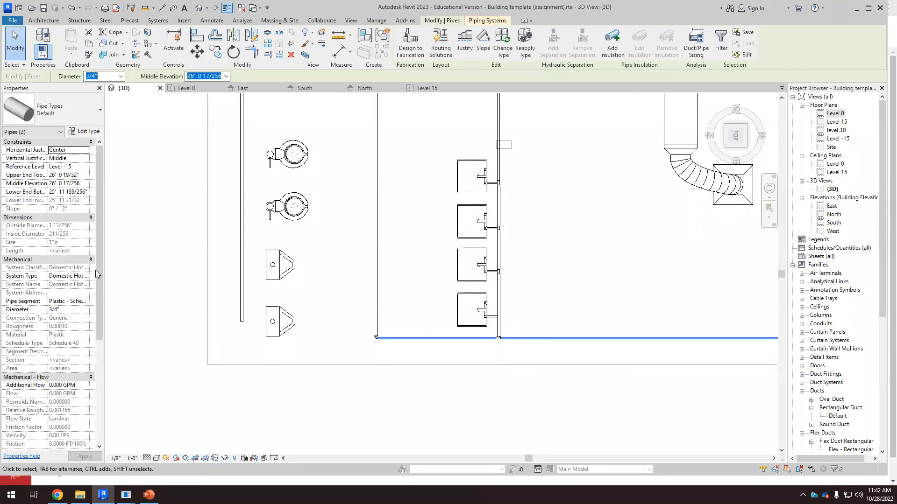
pyautogui.click(71, 310)
pyautogui.write('2')
pyautogui.press('Return')
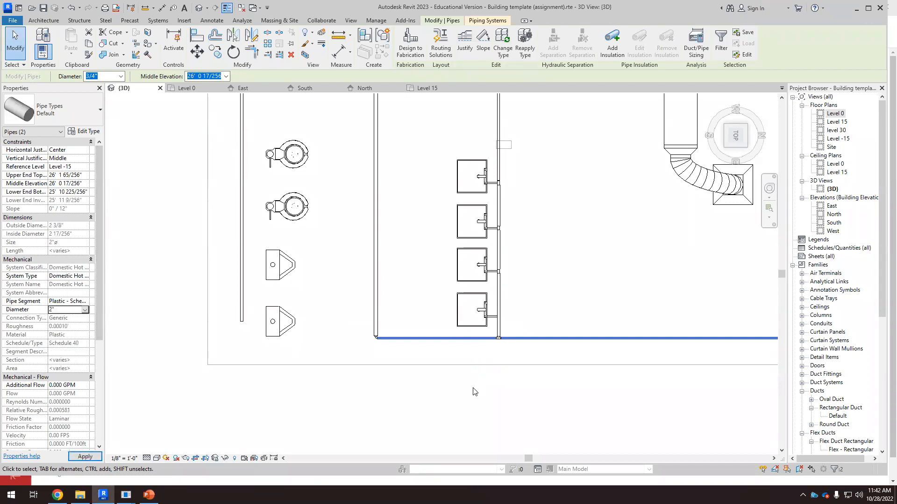
pyautogui.click(460, 395)
# Step: Delete the elbow fitting at the lower corner of the hot water pipe run
pyautogui.scroll(-1, 282, 313)
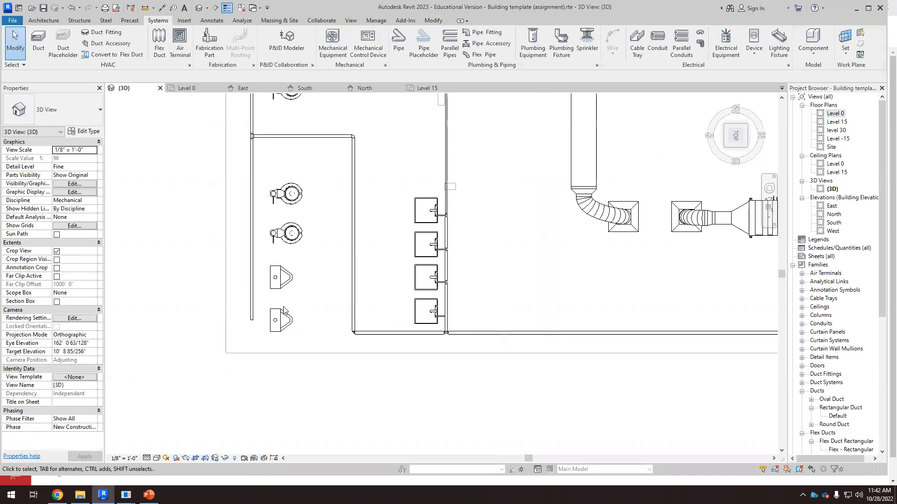
pyautogui.scroll(5, 342, 340)
pyautogui.moveTo(344, 380); pyautogui.dragTo(412, 295)
pyautogui.press('Delete')
# Step: Reconnect the horizontal hot water pipe's end to the vertical 2" pipe to form a new elbow
pyautogui.scroll(3, 407, 296)
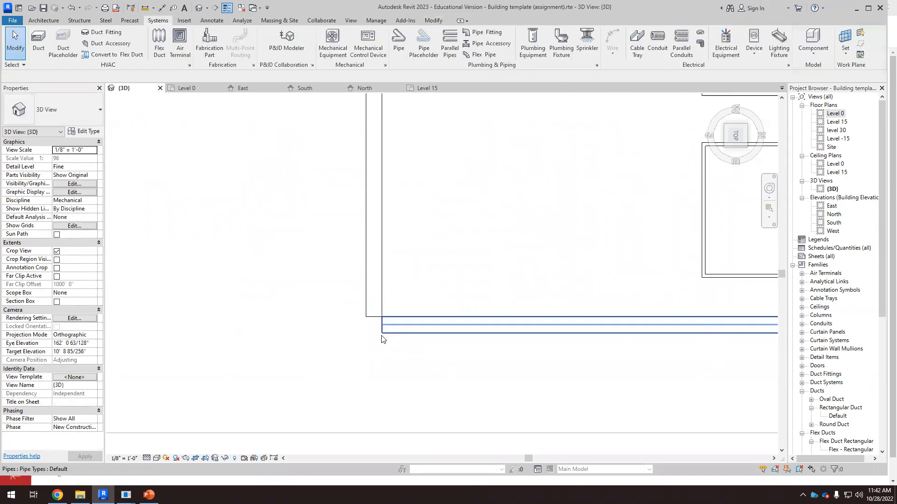
pyautogui.scroll(3, 382, 333)
pyautogui.click(382, 332)
pyautogui.moveTo(382, 320)
pyautogui.mouseDown()
pyautogui.moveTo(370, 320)
pyautogui.moveTo(370, 309)
pyautogui.moveTo(370, 318)
pyautogui.mouseUp()
pyautogui.click(380, 295)
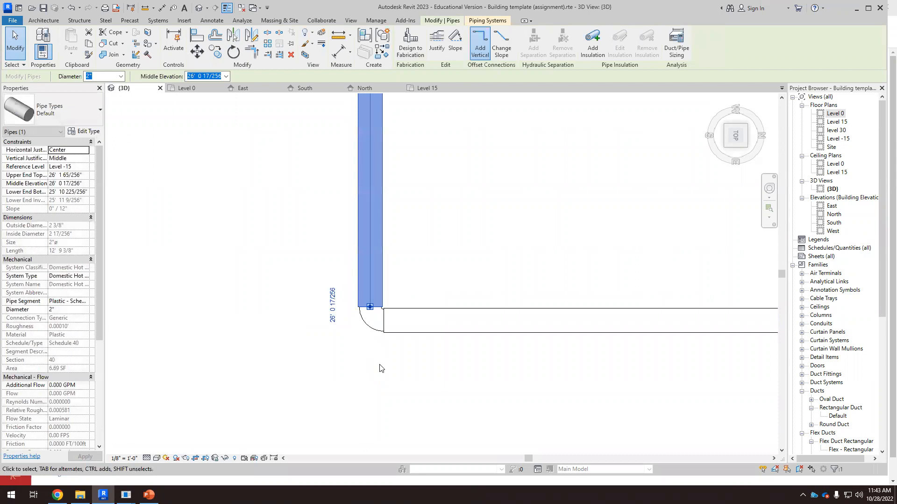
pyautogui.click(379, 364)
# Step: Review the hot and cold water piping layout around the restroom fixtures
pyautogui.scroll(-5, 330, 291)
pyautogui.scroll(-5, 447, 390)
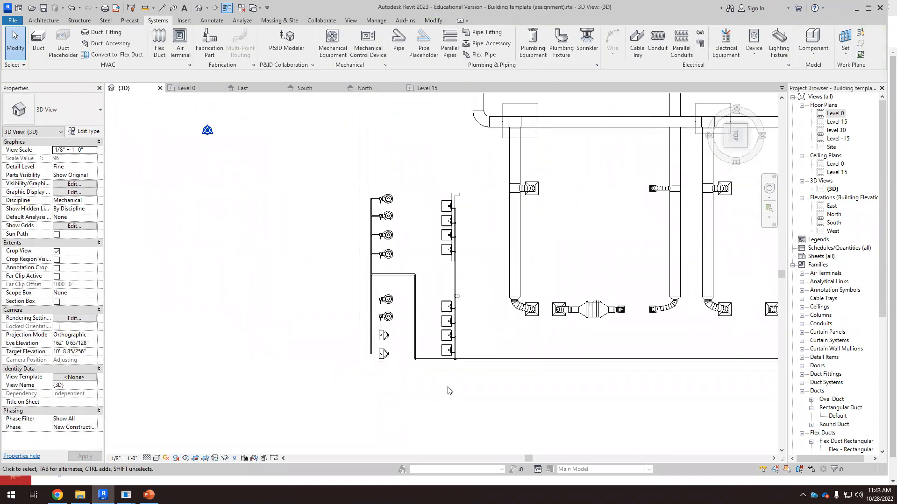
pyautogui.scroll(3, 460, 357)
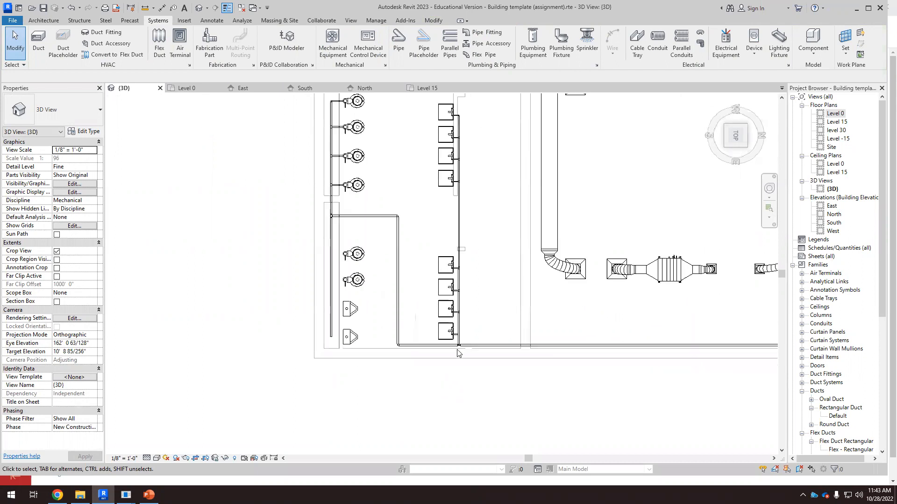
pyautogui.scroll(4, 462, 362)
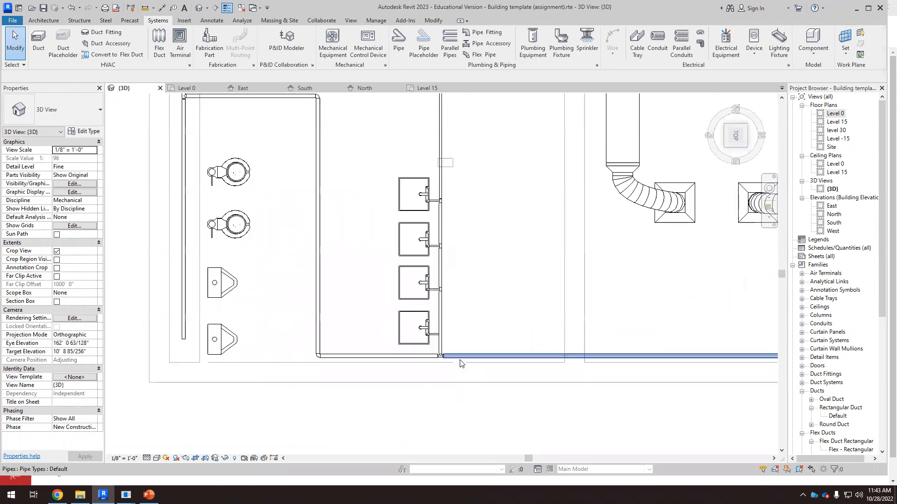
pyautogui.scroll(-3, 397, 362)
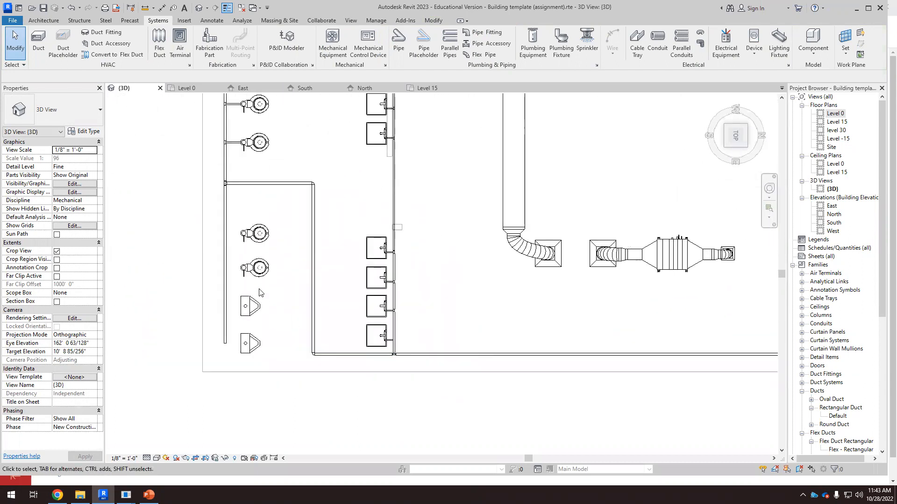
pyautogui.scroll(-2, 323, 294)
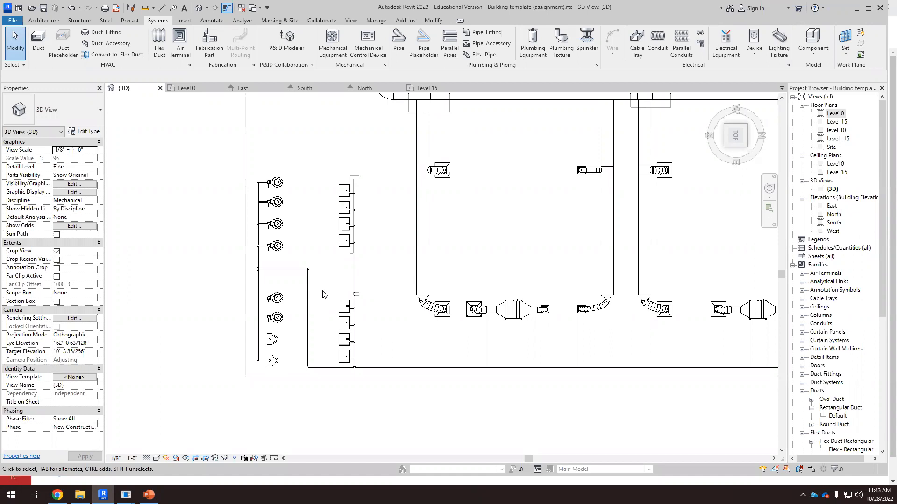
pyautogui.scroll(7, 289, 325)
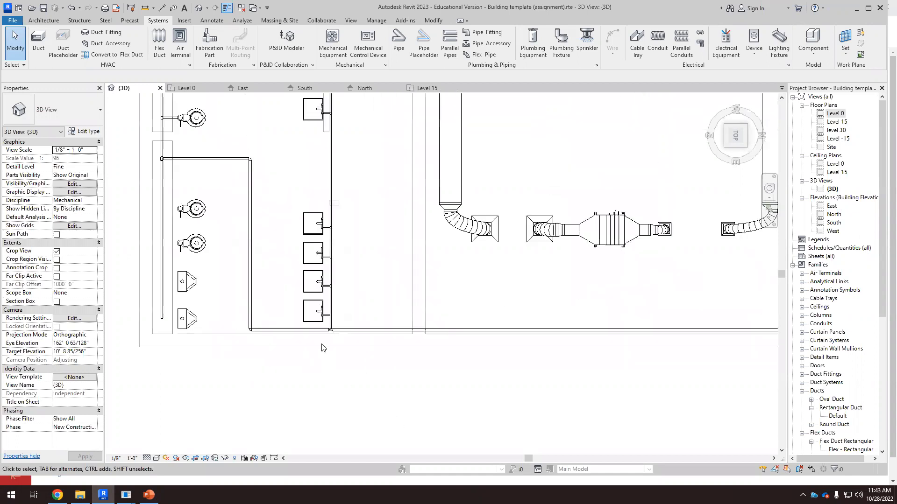
pyautogui.scroll(2, 326, 328)
pyautogui.scroll(-3, 422, 288)
pyautogui.scroll(2, 160, 268)
pyautogui.scroll(-3, 420, 390)
pyautogui.scroll(-3, 423, 393)
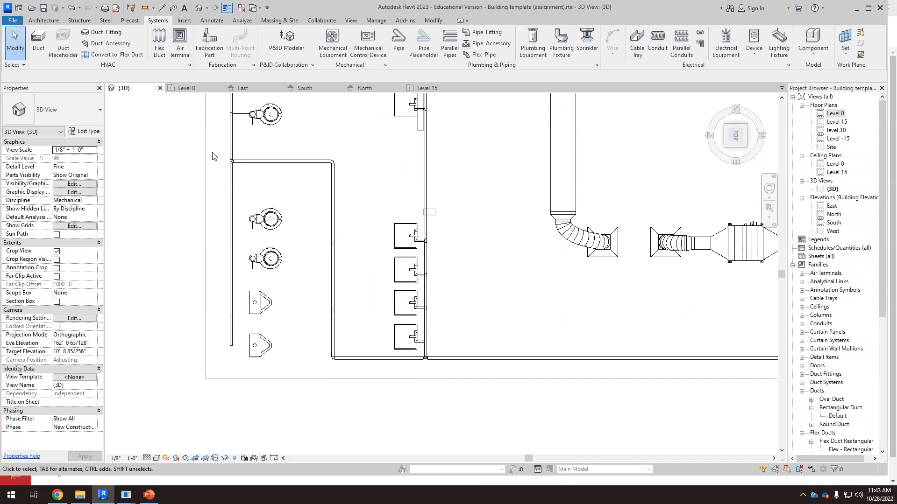
pyautogui.scroll(2, 261, 292)
pyautogui.scroll(1, 237, 150)
pyautogui.scroll(3, 238, 151)
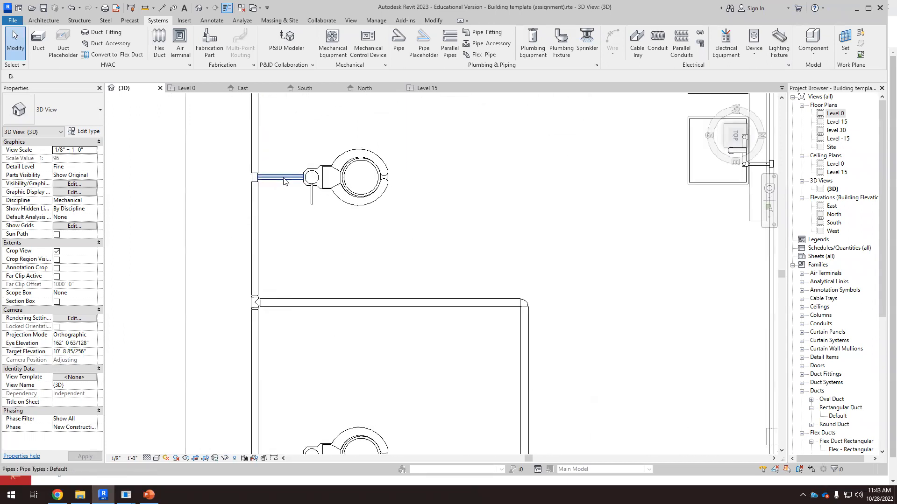
# Step: Inspect the diameters and system types of the pipe segments feeding the water closets and lavatories
pyautogui.click(283, 177)
pyautogui.click(255, 220)
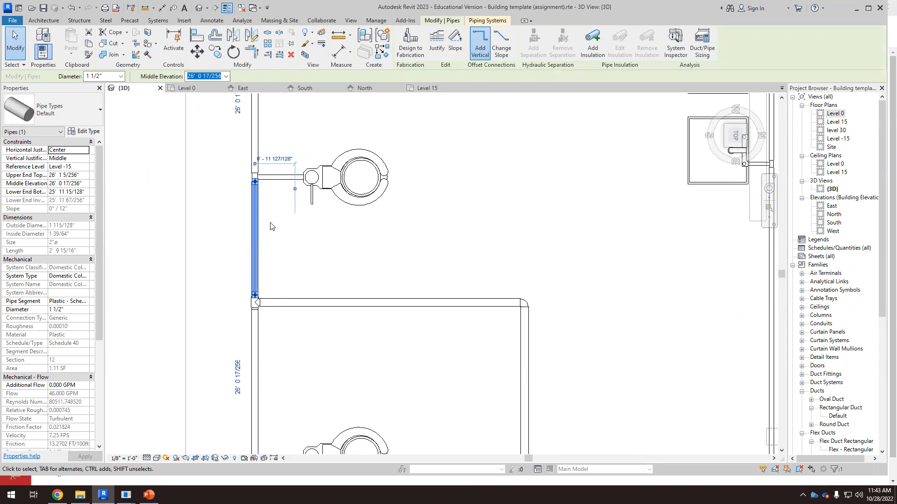
pyautogui.scroll(-4, 290, 236)
pyautogui.press('Escape')
pyautogui.scroll(3, 484, 229)
pyautogui.scroll(2, 485, 229)
pyautogui.click(479, 191)
pyautogui.scroll(2, 482, 218)
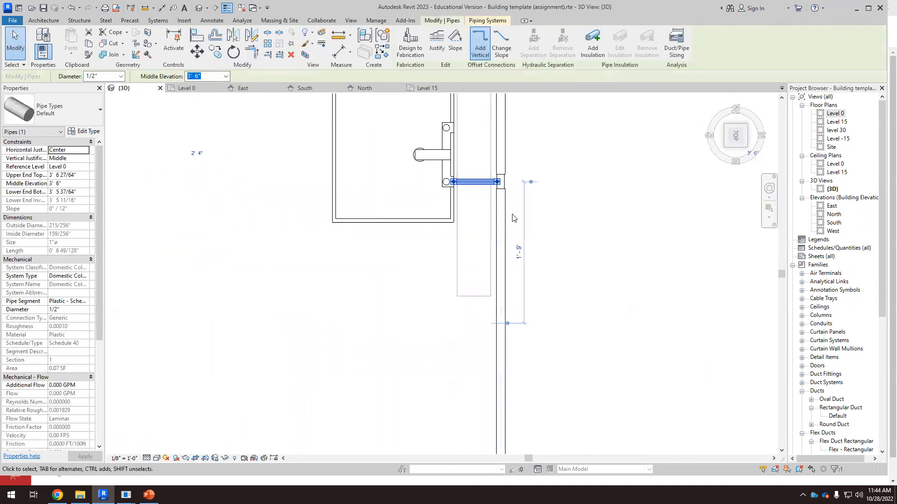
pyautogui.click(503, 212)
pyautogui.scroll(-4, 439, 252)
pyautogui.scroll(-4, 427, 245)
pyautogui.scroll(5, 449, 181)
pyautogui.click(470, 194)
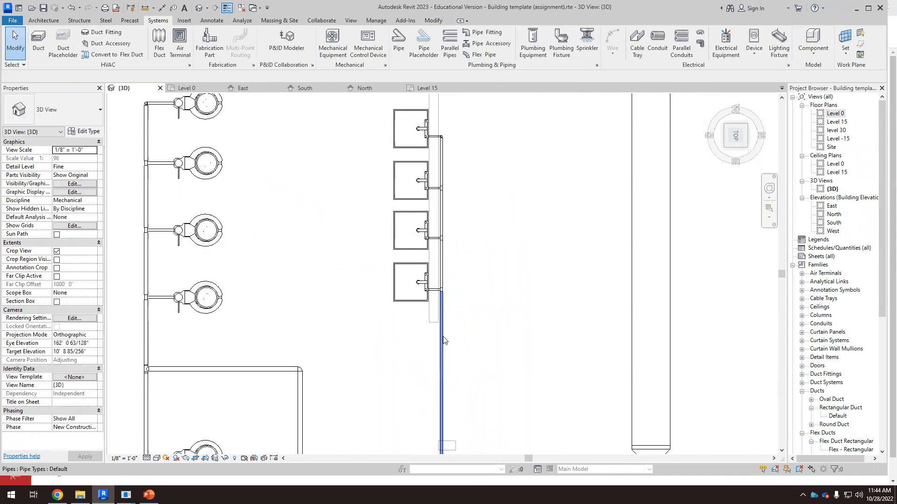
pyautogui.click(443, 340)
pyautogui.scroll(-3, 489, 388)
pyautogui.scroll(5, 490, 388)
pyautogui.click(470, 269)
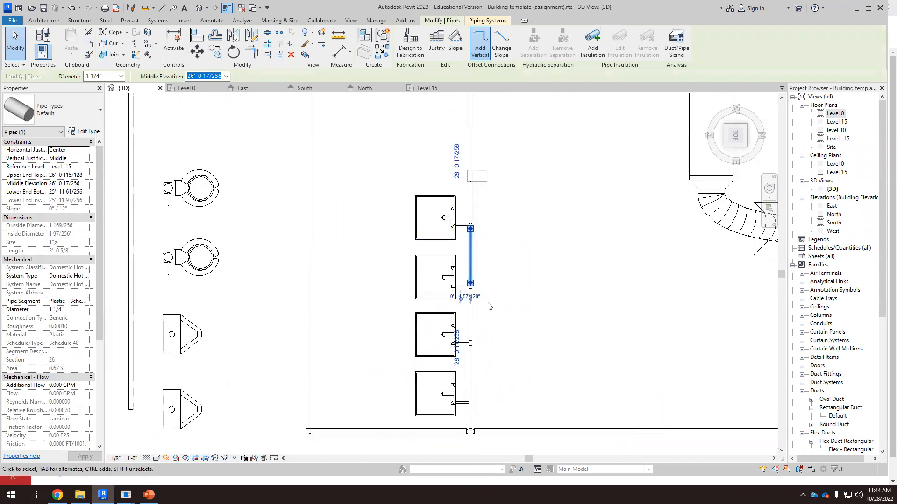
pyautogui.scroll(-2, 310, 275)
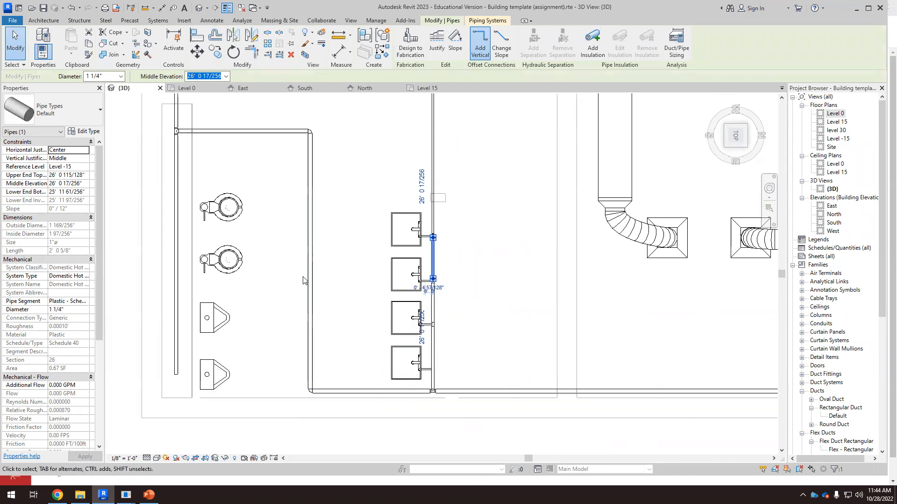
pyautogui.scroll(-2, 303, 281)
pyautogui.click(283, 312)
pyautogui.scroll(-3, 280, 336)
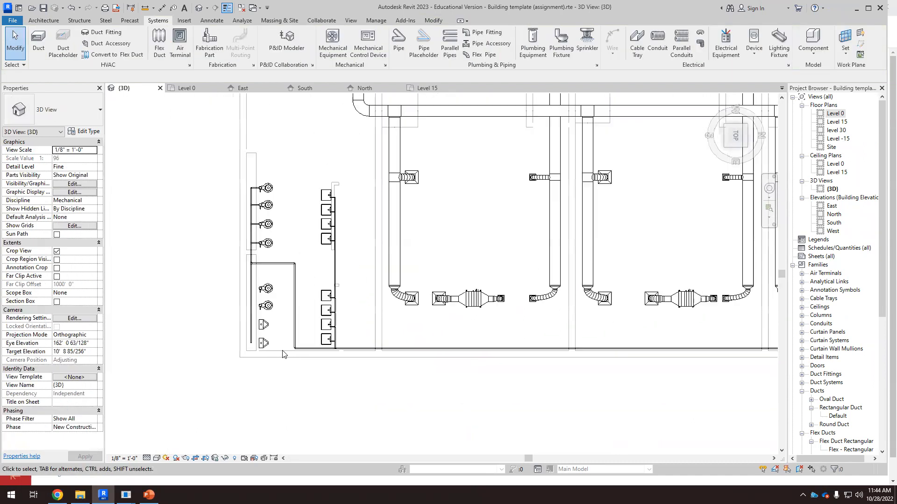
# Step: Review the piping layout around the restroom fixtures and the water heater in 3D
pyautogui.scroll(-1, 283, 355)
pyautogui.keyDown('shift'); pyautogui.moveTo(268, 244); pyautogui.dragTo(451, 391, button='middle'); pyautogui.keyUp('shift')
pyautogui.scroll(5, 447, 359)
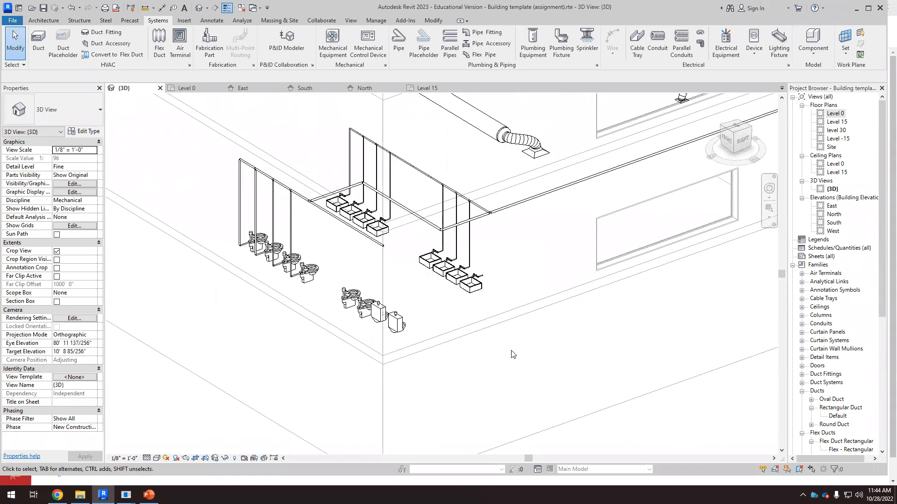
pyautogui.scroll(-2, 512, 352)
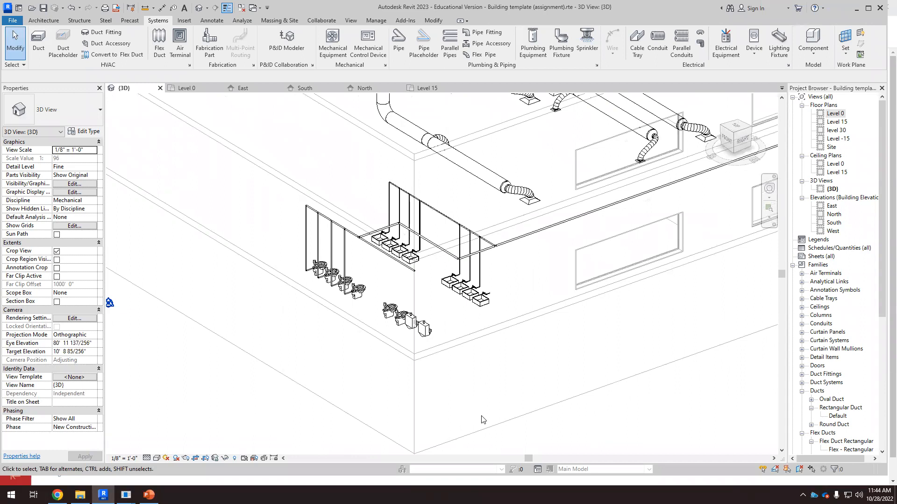
pyautogui.scroll(4, 425, 318)
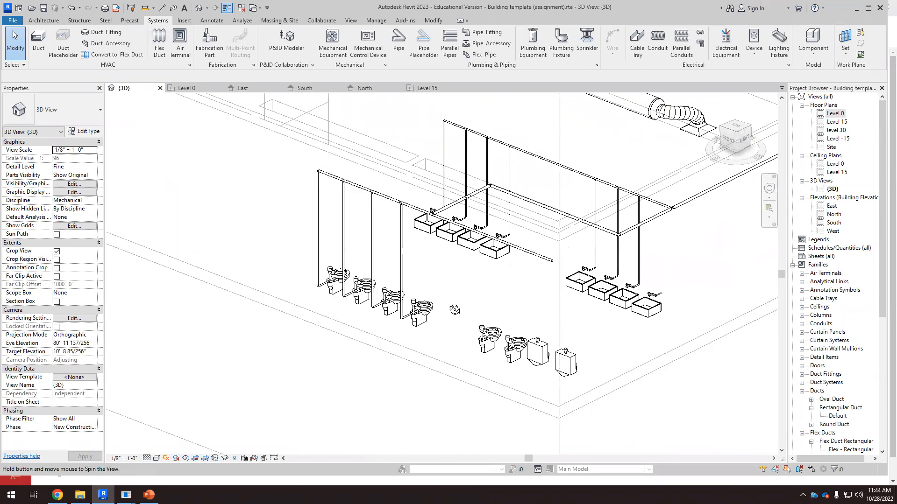
pyautogui.keyDown('shift'); pyautogui.moveTo(433, 299); pyautogui.dragTo(421, 328, button='middle'); pyautogui.keyUp('shift')
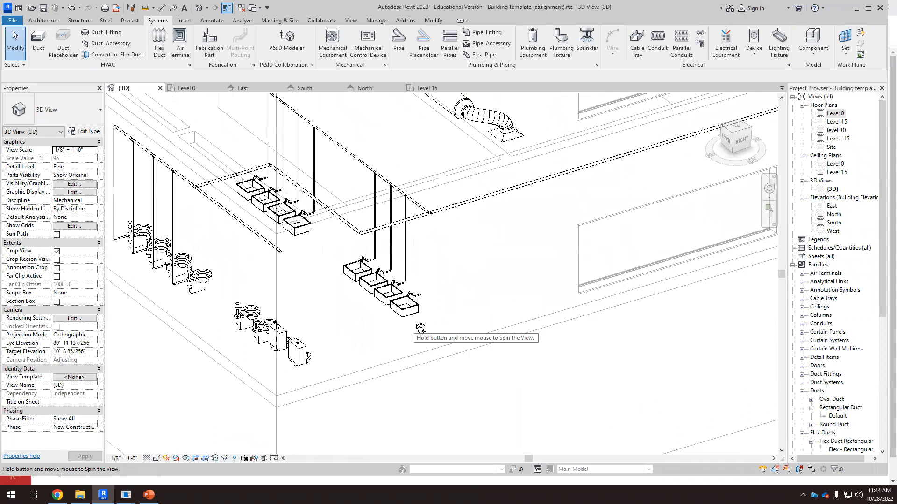
pyautogui.scroll(-5, 421, 315)
pyautogui.scroll(-3, 369, 321)
pyautogui.scroll(5, 663, 238)
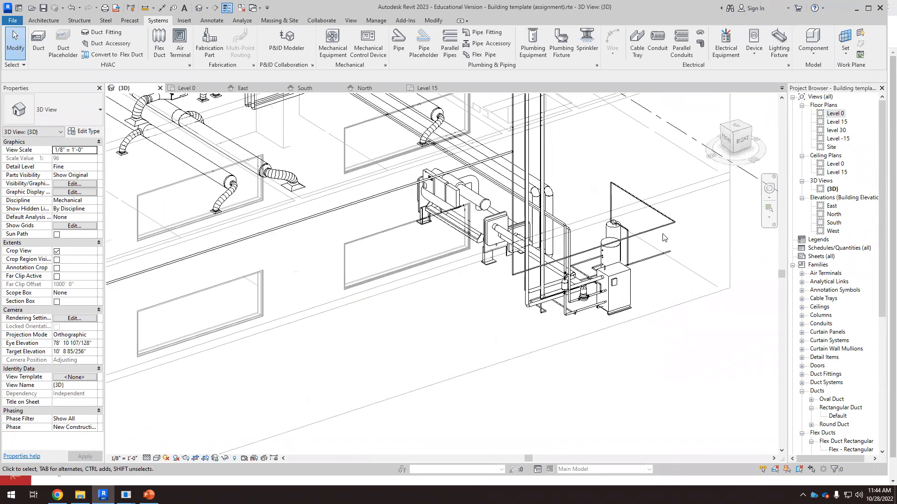
pyautogui.scroll(4, 616, 201)
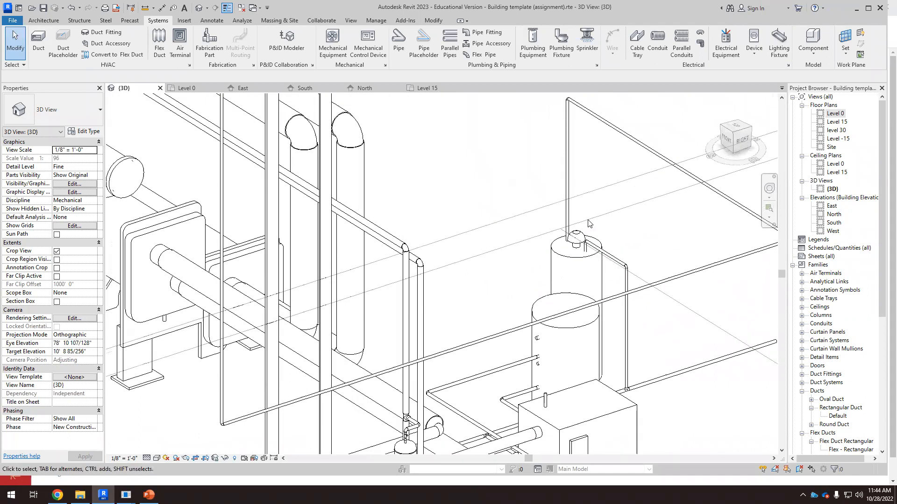
# Step: Inspect the hot water riser pipe above the water heater and the water heater's properties
pyautogui.click(567, 205)
pyautogui.scroll(-2, 610, 165)
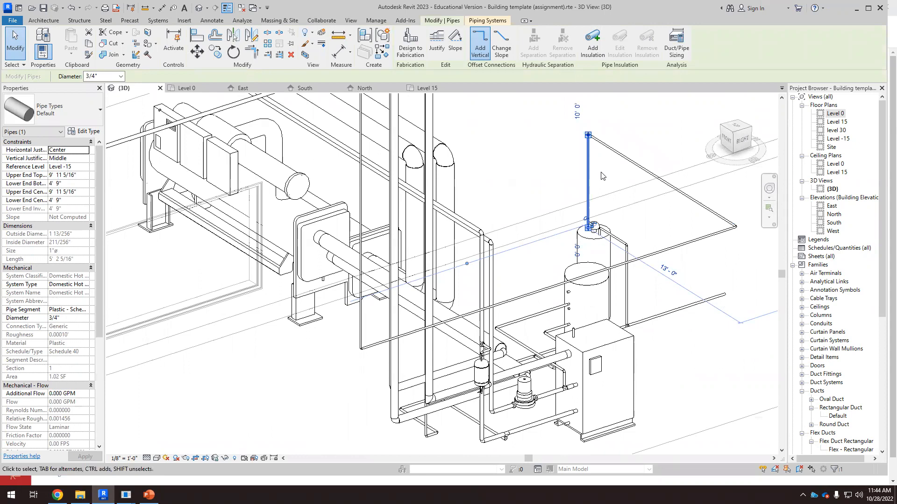
pyautogui.scroll(1, 602, 177)
pyautogui.scroll(1, 602, 231)
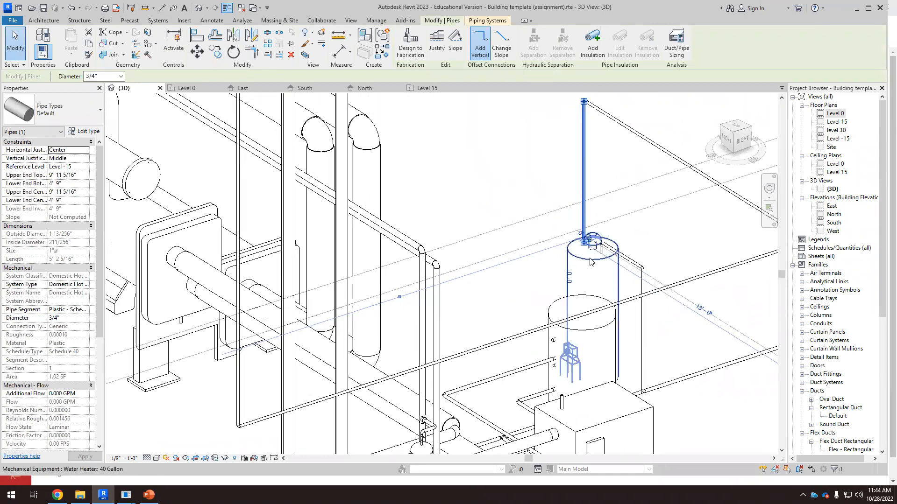
pyautogui.click(590, 285)
pyautogui.scroll(-6, 685, 257)
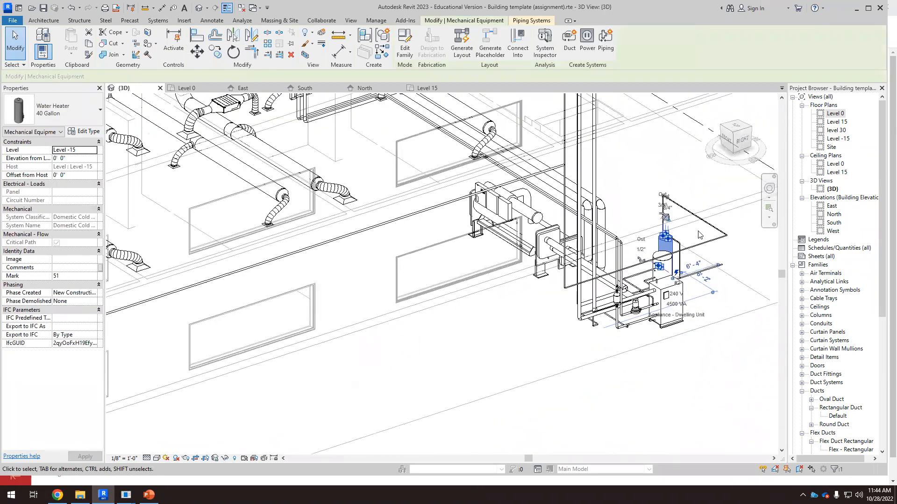
pyautogui.scroll(7, 379, 306)
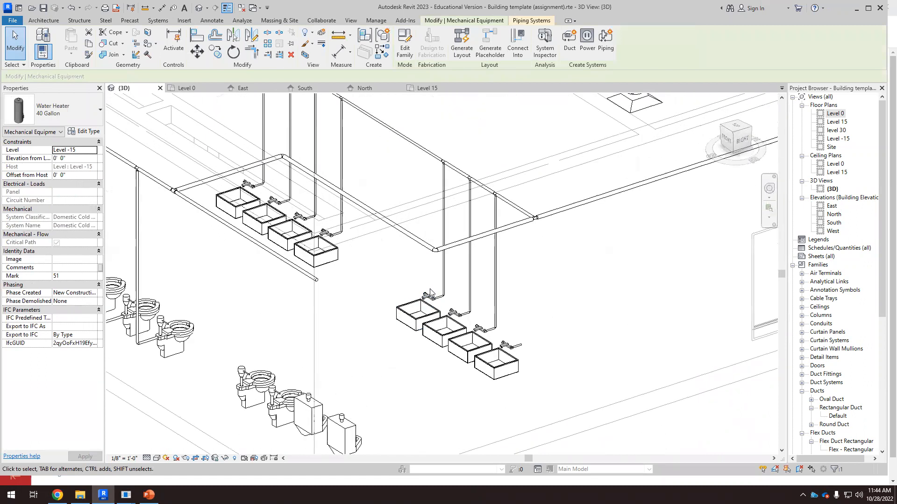
# Step: Inspect the branch pipe and supply connectors of the first work sink
pyautogui.click(444, 292)
pyautogui.scroll(5, 435, 285)
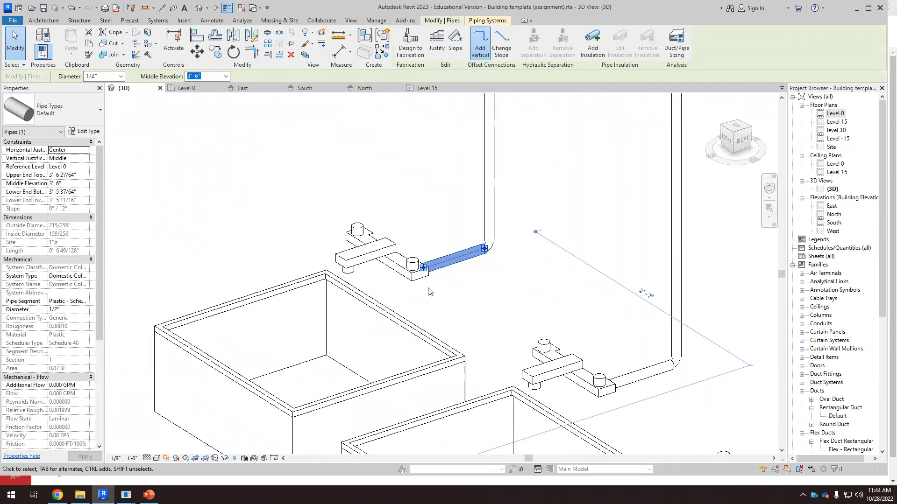
pyautogui.click(413, 290)
pyautogui.scroll(1, 413, 289)
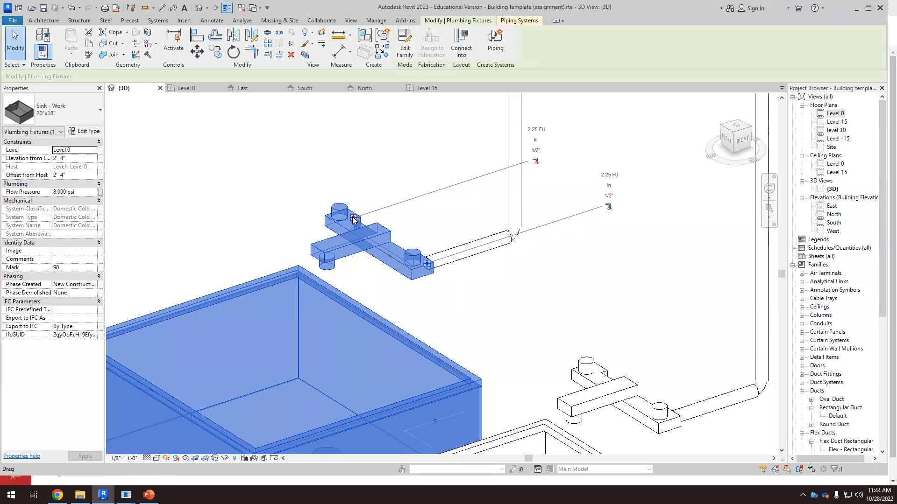
pyautogui.scroll(2, 346, 221)
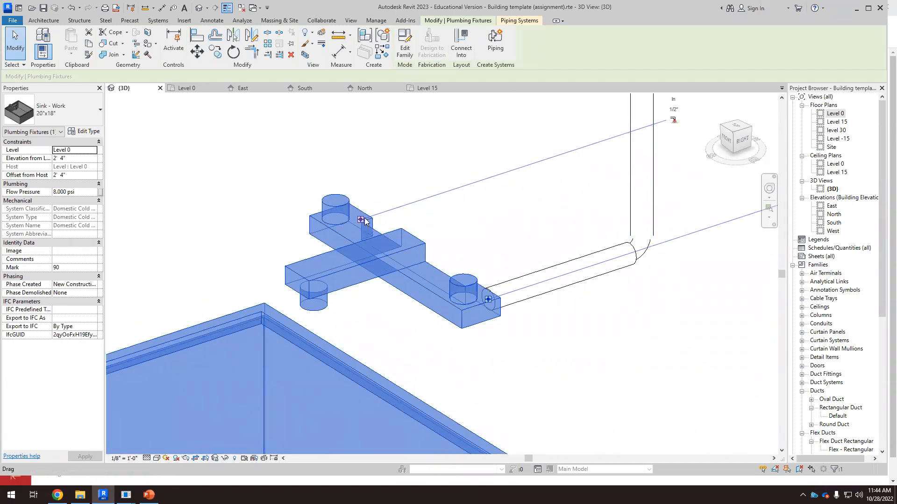
pyautogui.scroll(-4, 511, 259)
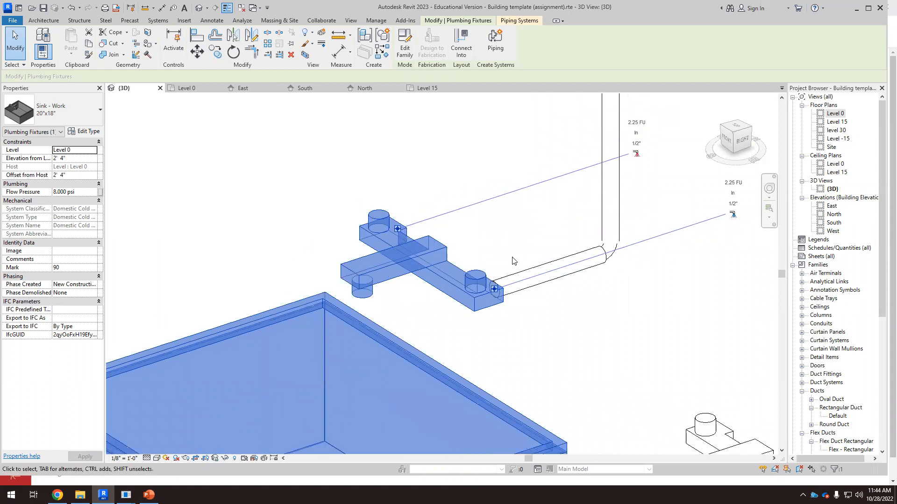
pyautogui.scroll(-2, 507, 266)
pyautogui.scroll(-4, 201, 231)
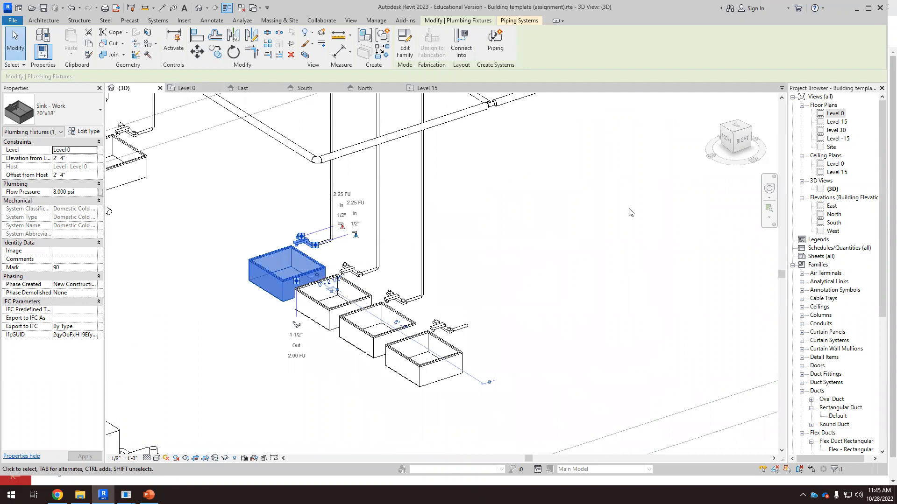
# Step: Delete the branch pipes connecting the work sink to the vertical supply pipe in top view
pyautogui.moveTo(736, 124); pyautogui.dragTo(572, 274)
pyautogui.moveTo(504, 303); pyautogui.dragTo(498, 301, button='middle')
pyautogui.scroll(-2, 511, 263)
pyautogui.scroll(3, 631, 296)
pyautogui.click(673, 381)
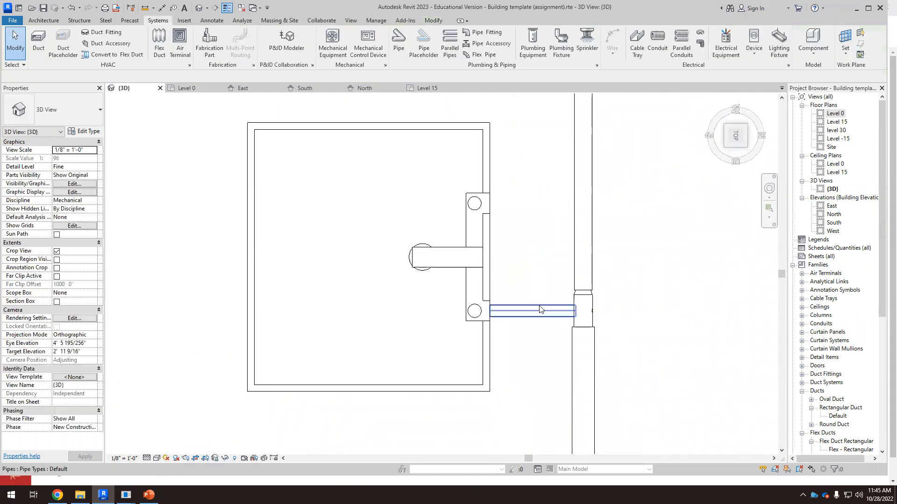
pyautogui.click(485, 249)
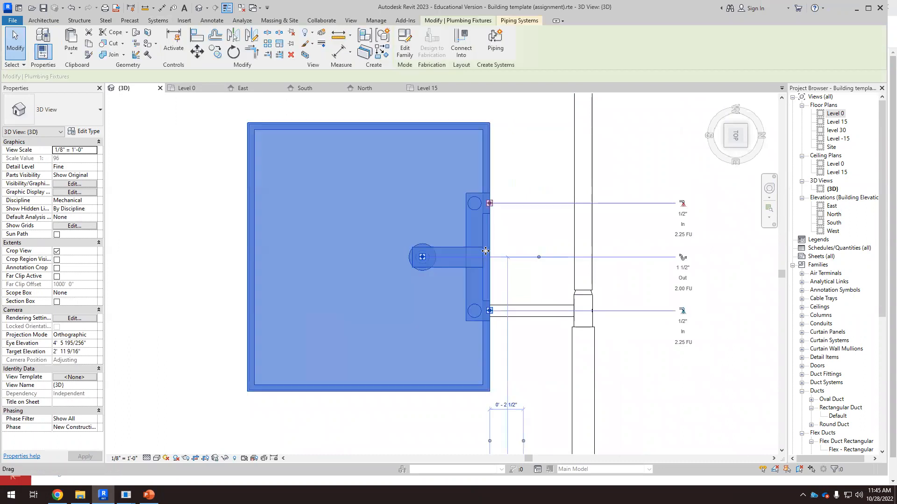
pyautogui.moveTo(417, 348); pyautogui.dragTo(670, 259)
pyautogui.press('Delete')
pyautogui.click(581, 329)
pyautogui.moveTo(582, 325); pyautogui.dragTo(569, 291)
pyautogui.click(541, 246)
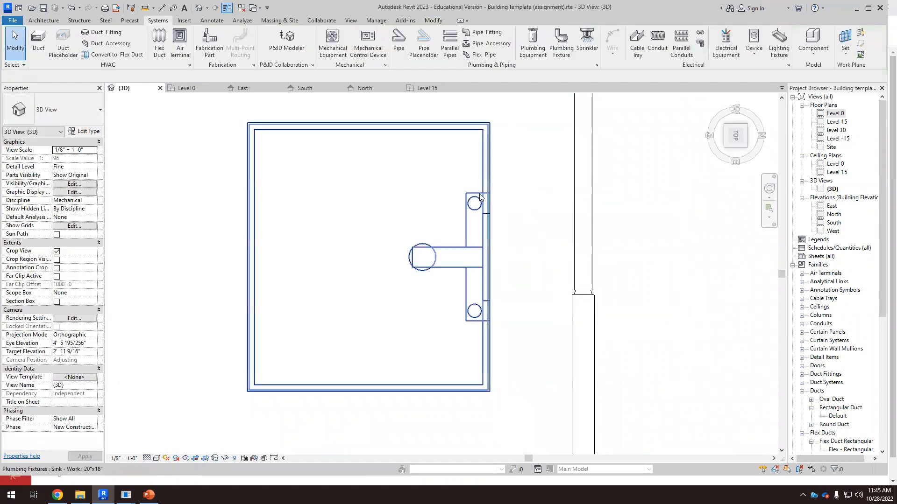
pyautogui.click(490, 206)
pyautogui.rightClick(490, 205)
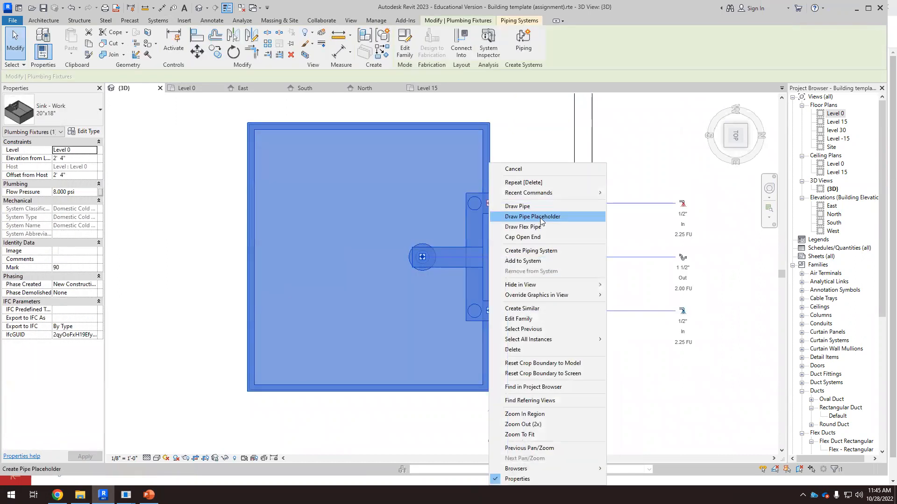
pyautogui.click(517, 206)
pyautogui.scroll(-2, 624, 252)
pyautogui.press('Escape')
pyautogui.scroll(-3, 621, 254)
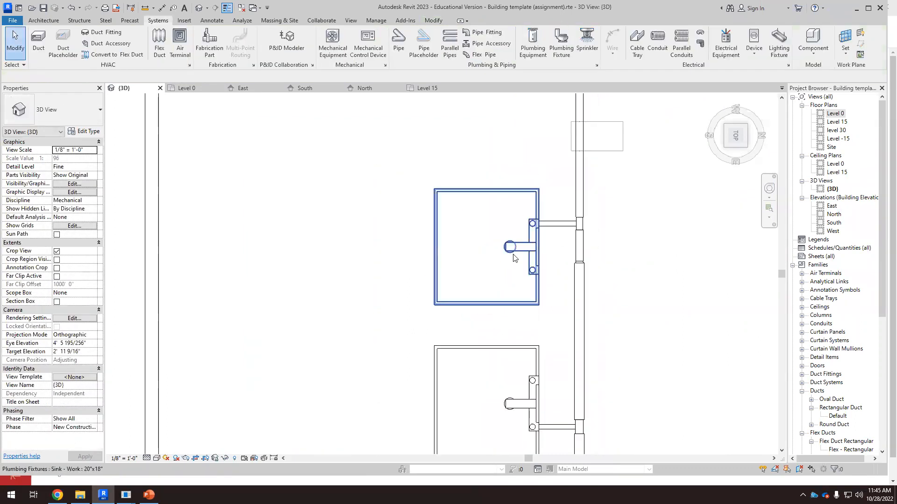
pyautogui.scroll(2, 531, 177)
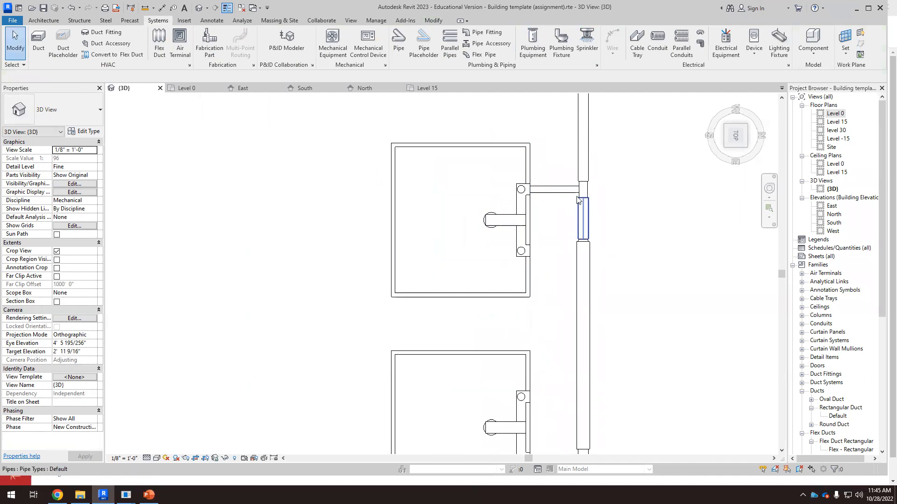
pyautogui.scroll(-1, 552, 201)
pyautogui.scroll(-6, 556, 215)
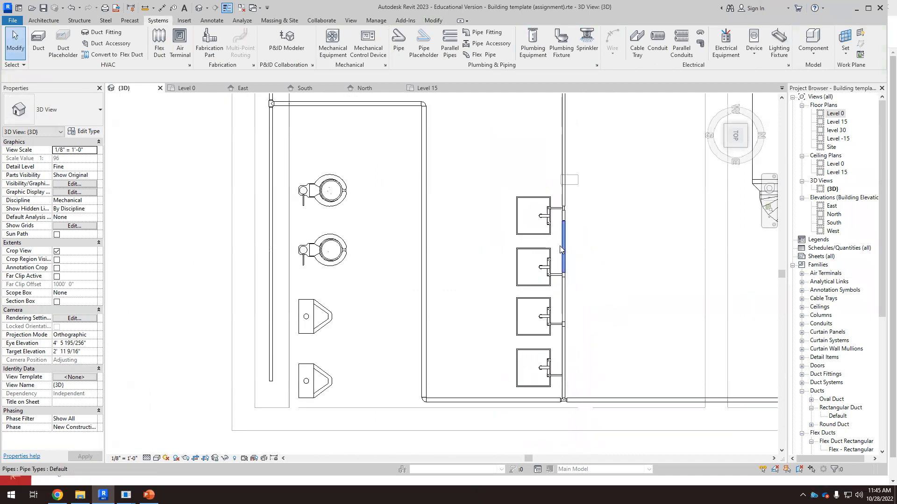